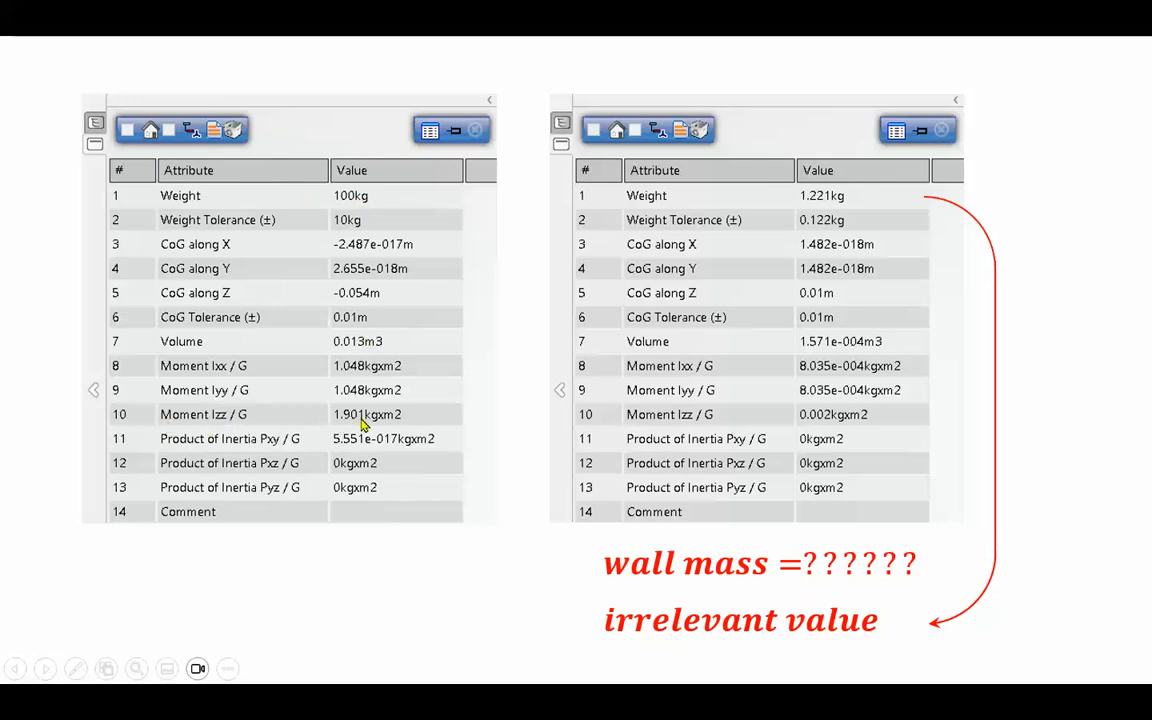
click(247, 563)
click(247, 563)
click(247, 563)
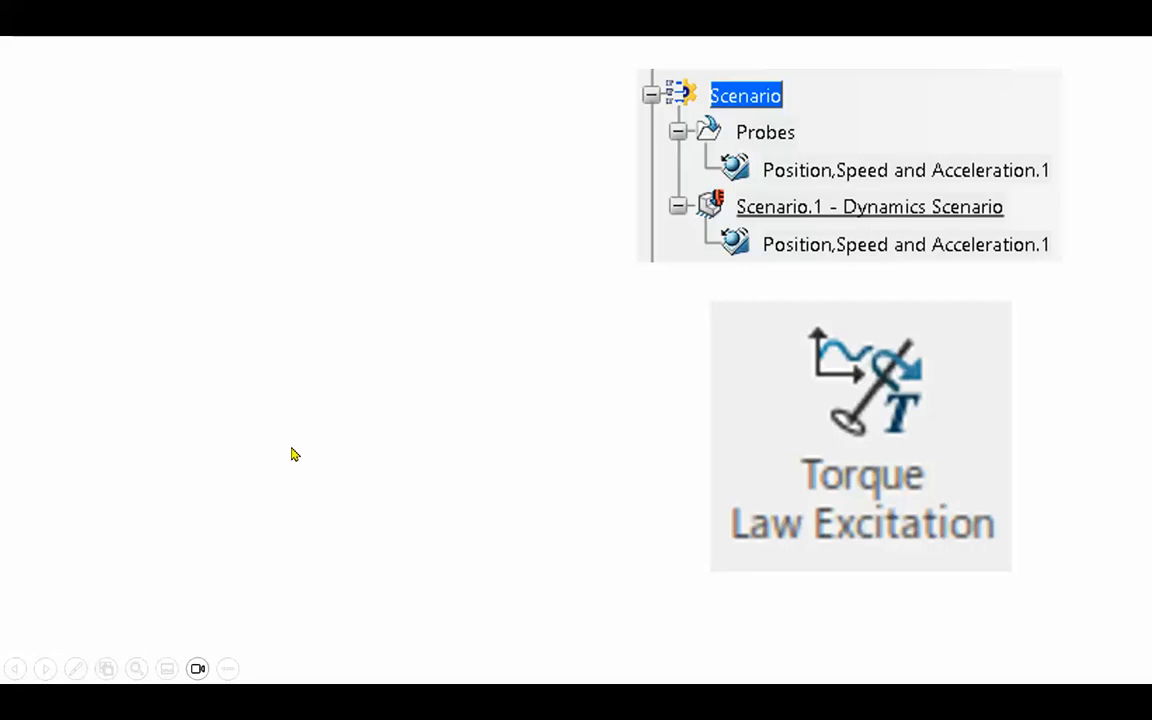
click(292, 449)
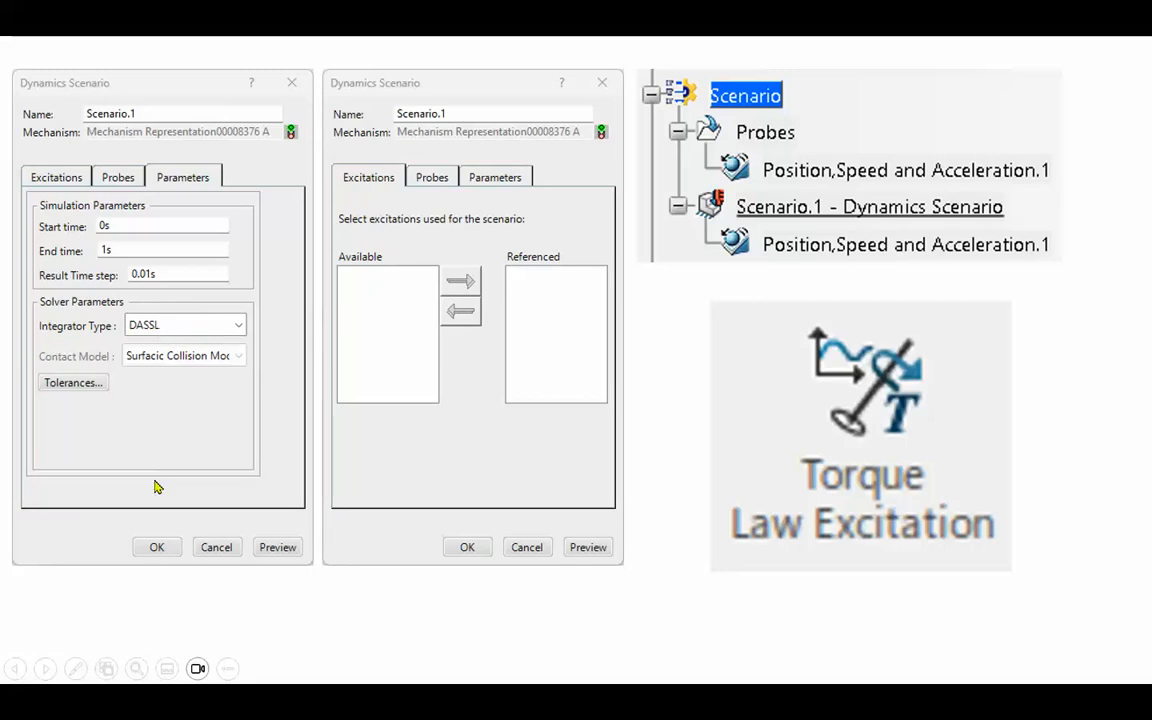
click(128, 254)
click(300, 443)
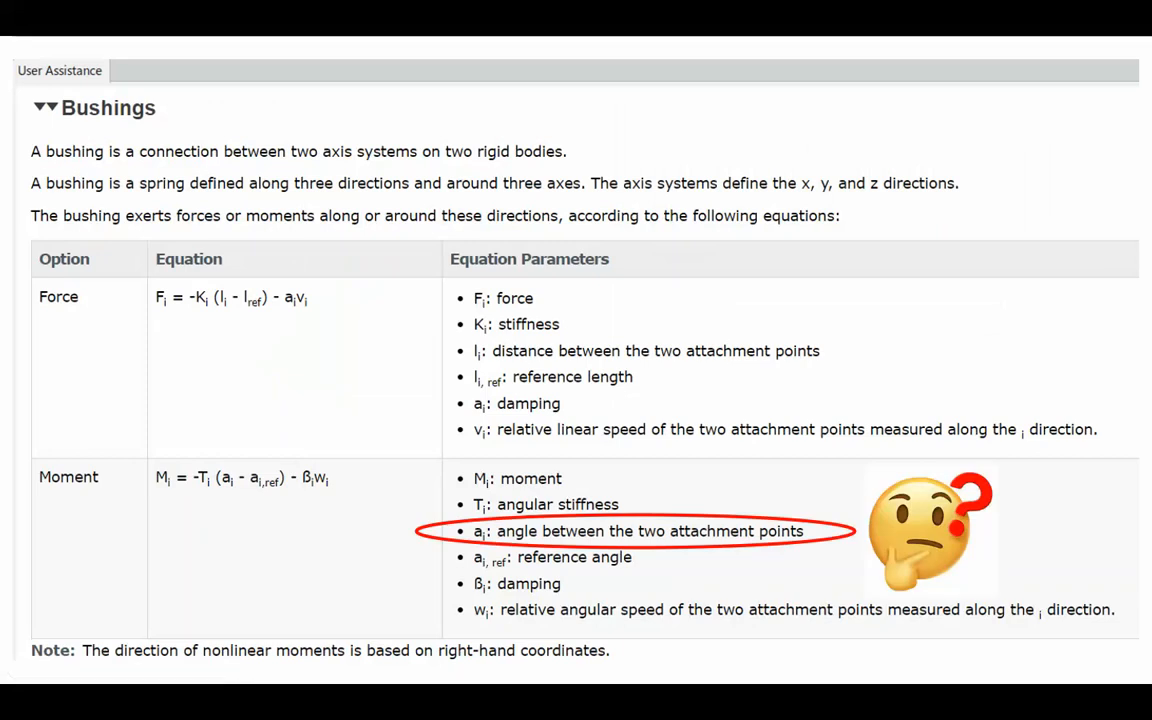
- Leave the slide show, switch to 3DEXPERIENCE and create a new physical product in Assembly Design
key(Escape)
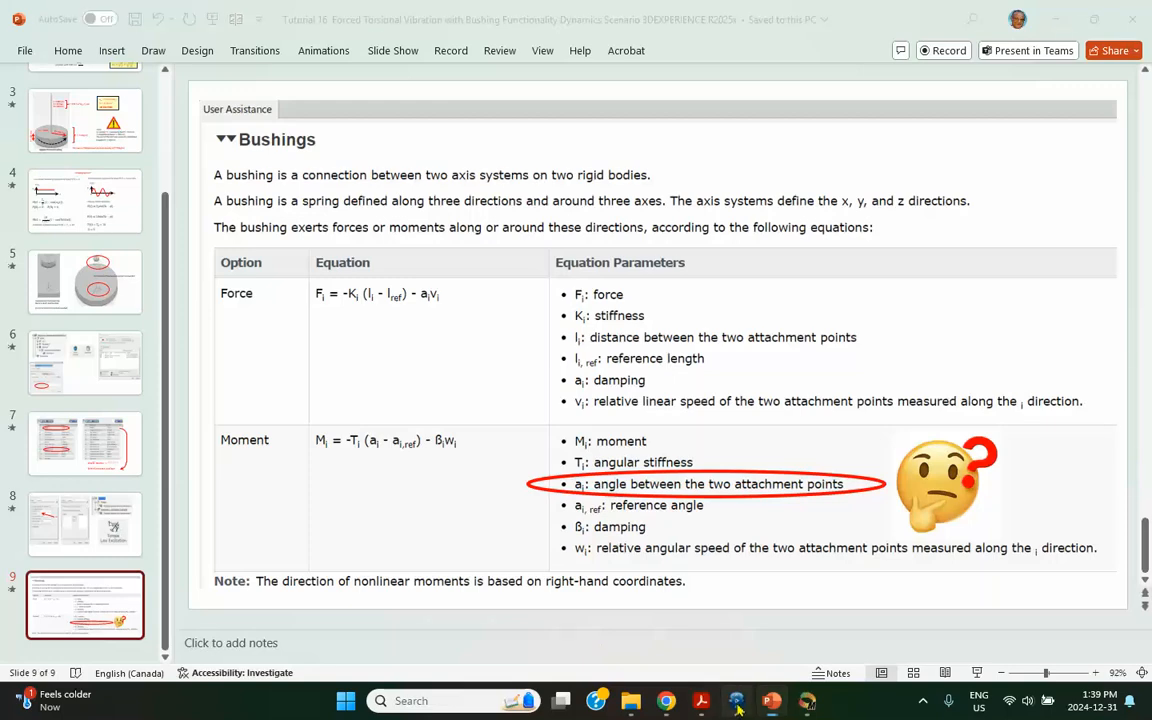
click(735, 700)
click(62, 55)
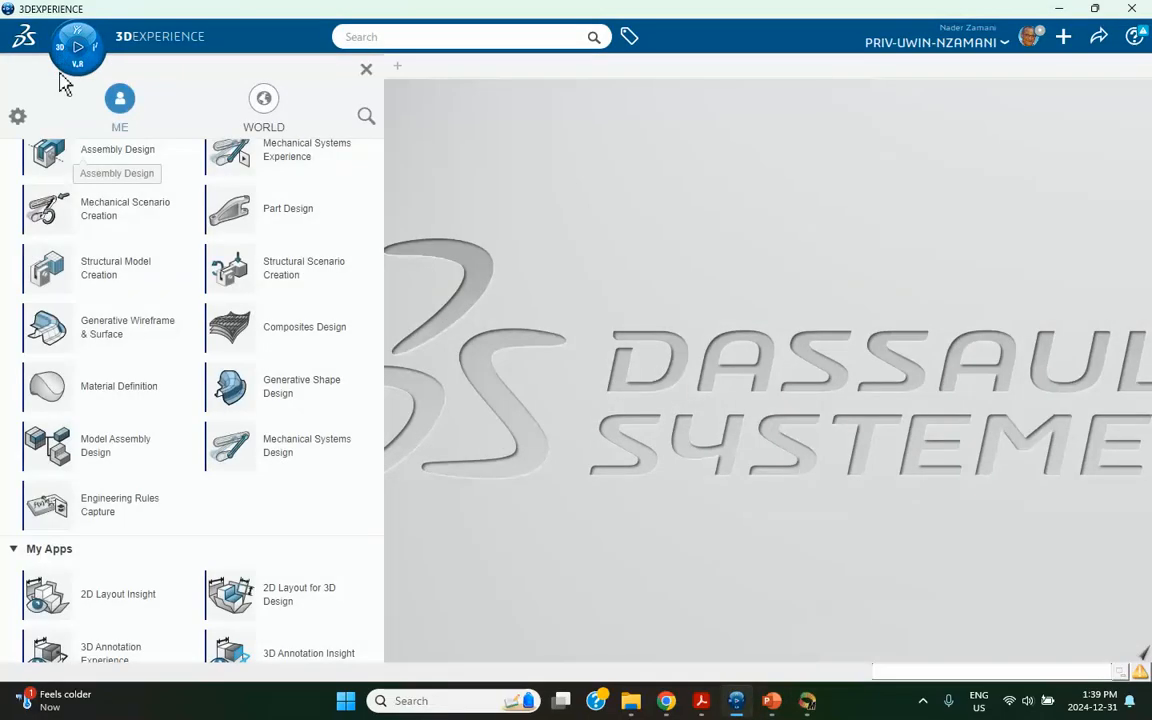
click(88, 150)
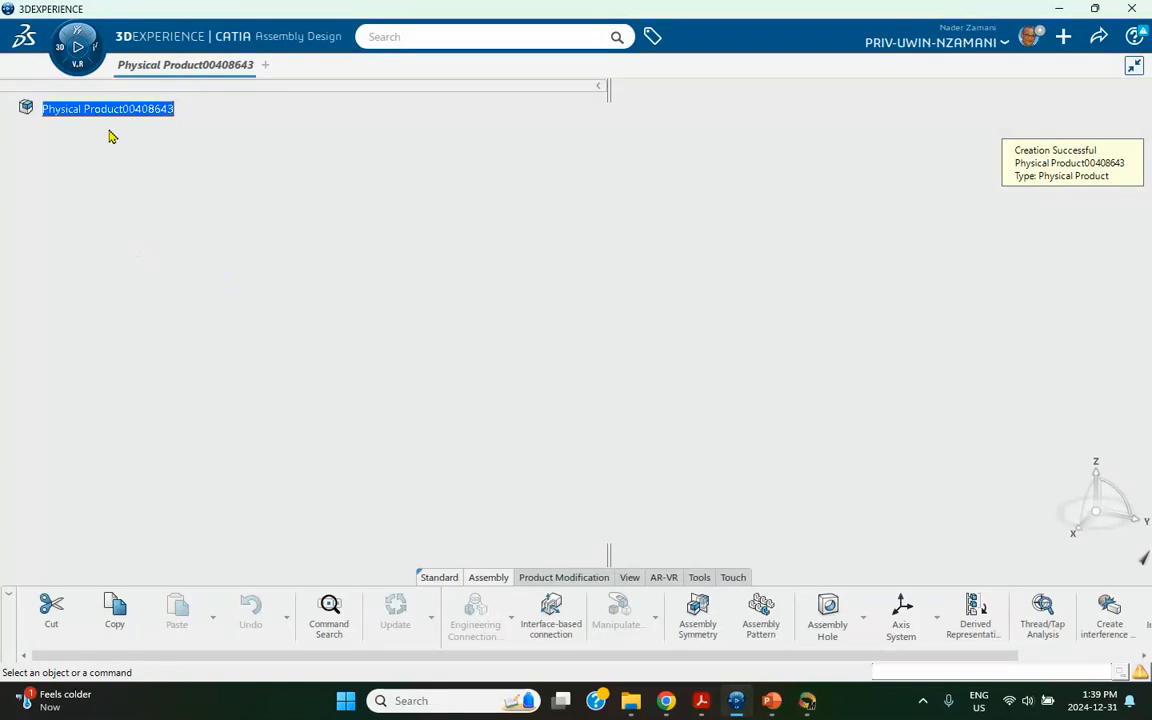
- Insert a new 3D Part under the root physical product
right_click(115, 108)
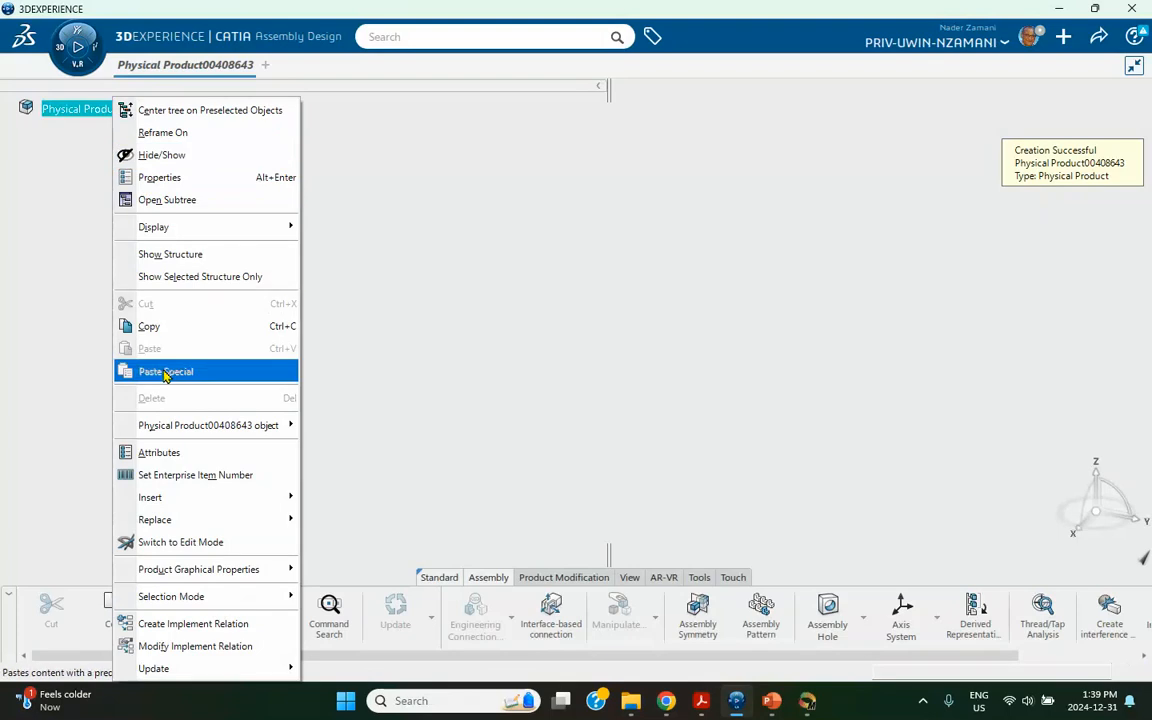
mouse_move(165, 497)
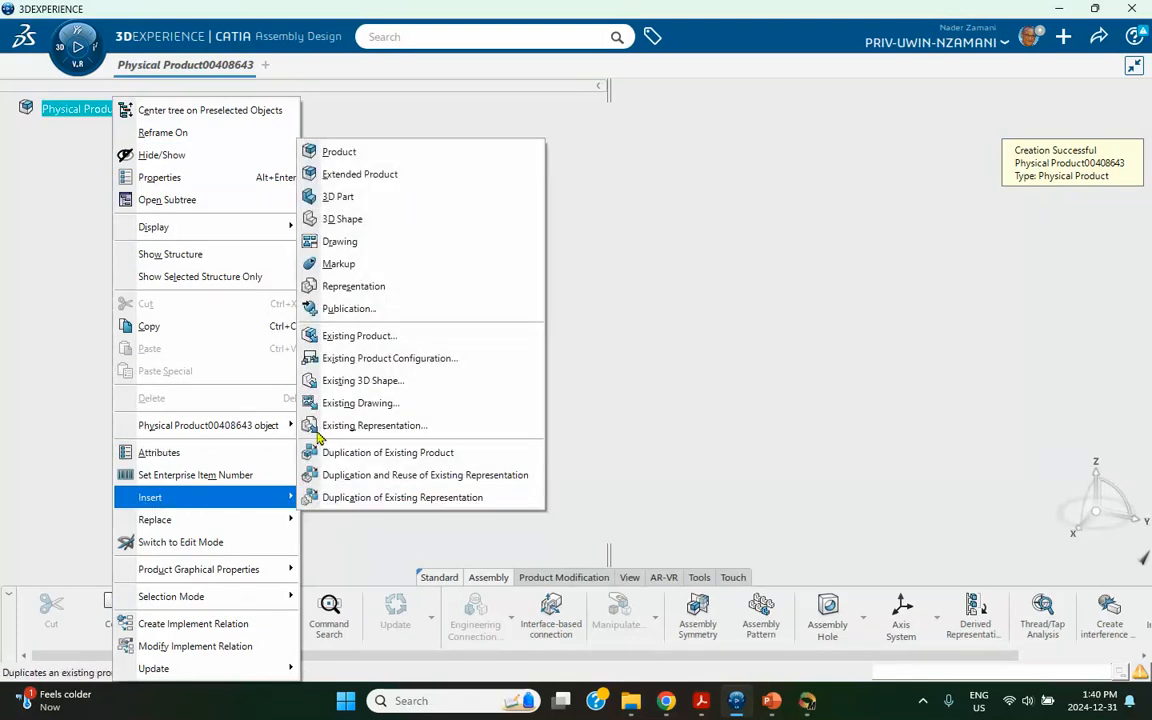
click(338, 198)
- Set the new part's reference title to "dummy shaft" in its properties
right_click(230, 147)
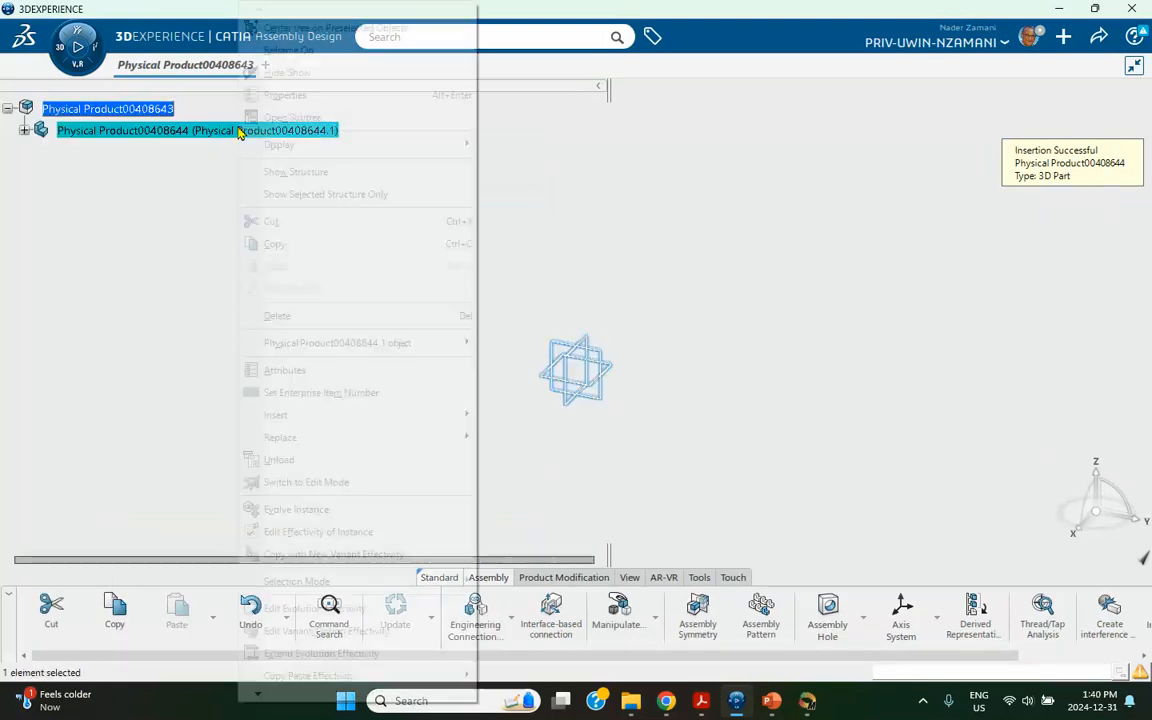
click(285, 93)
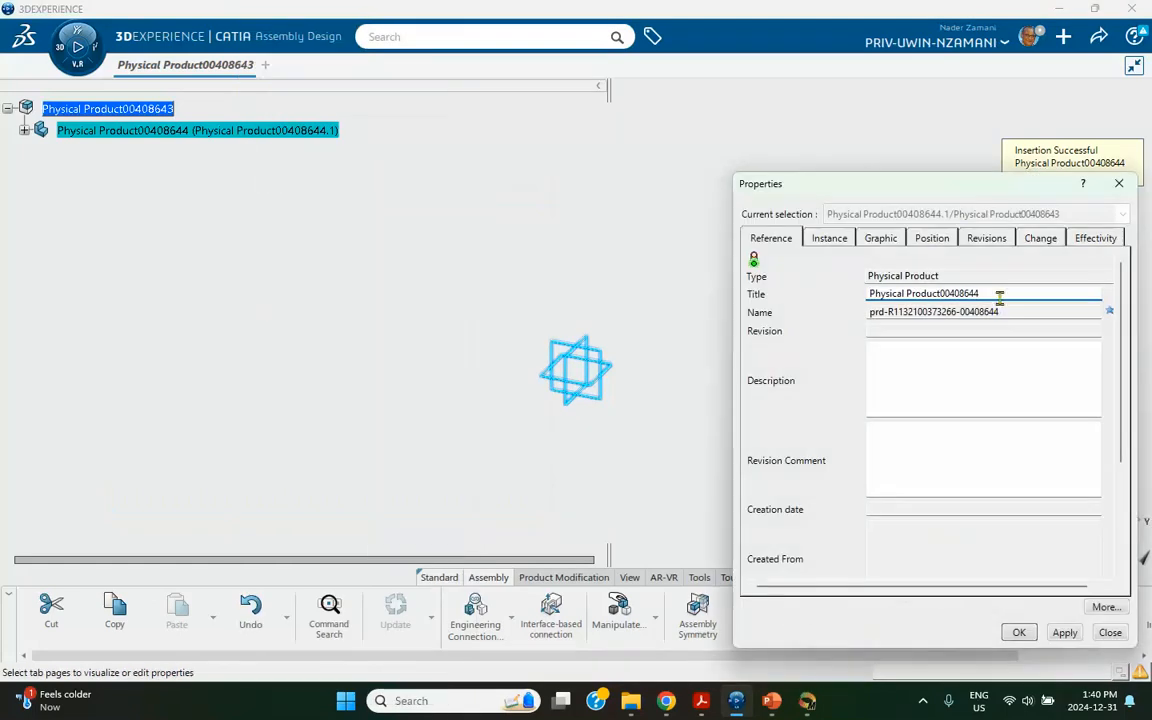
drag(999, 297, 590, 284)
text(d)
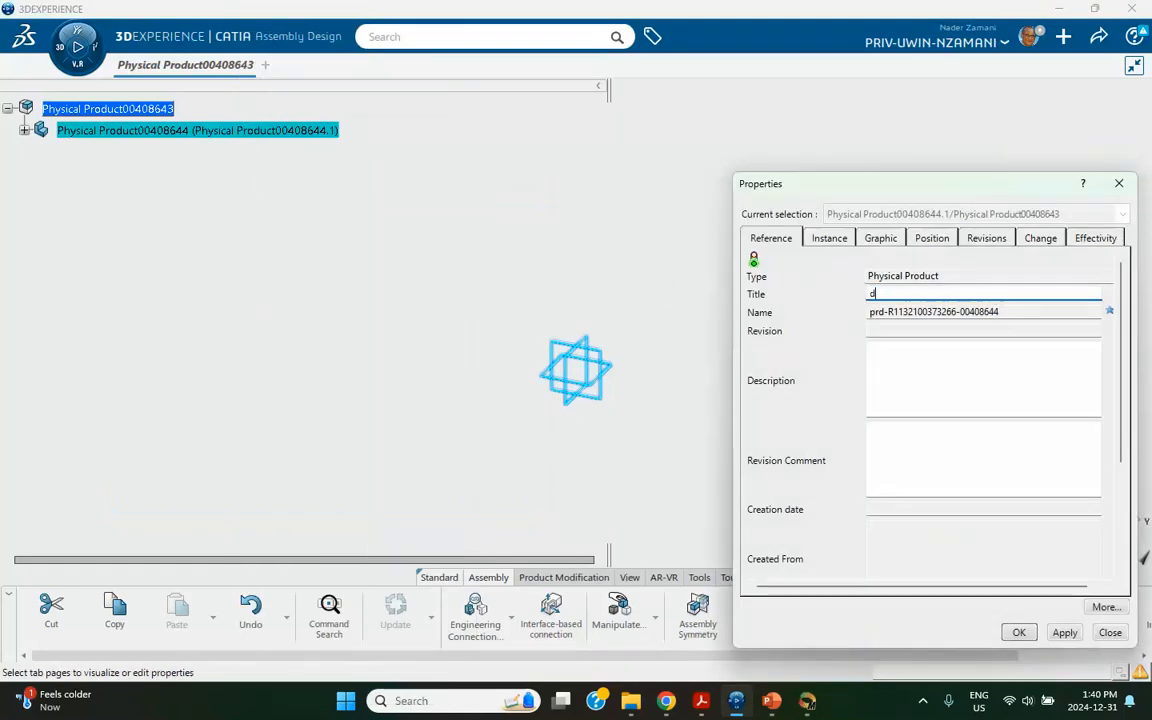
text(ummy shaft)
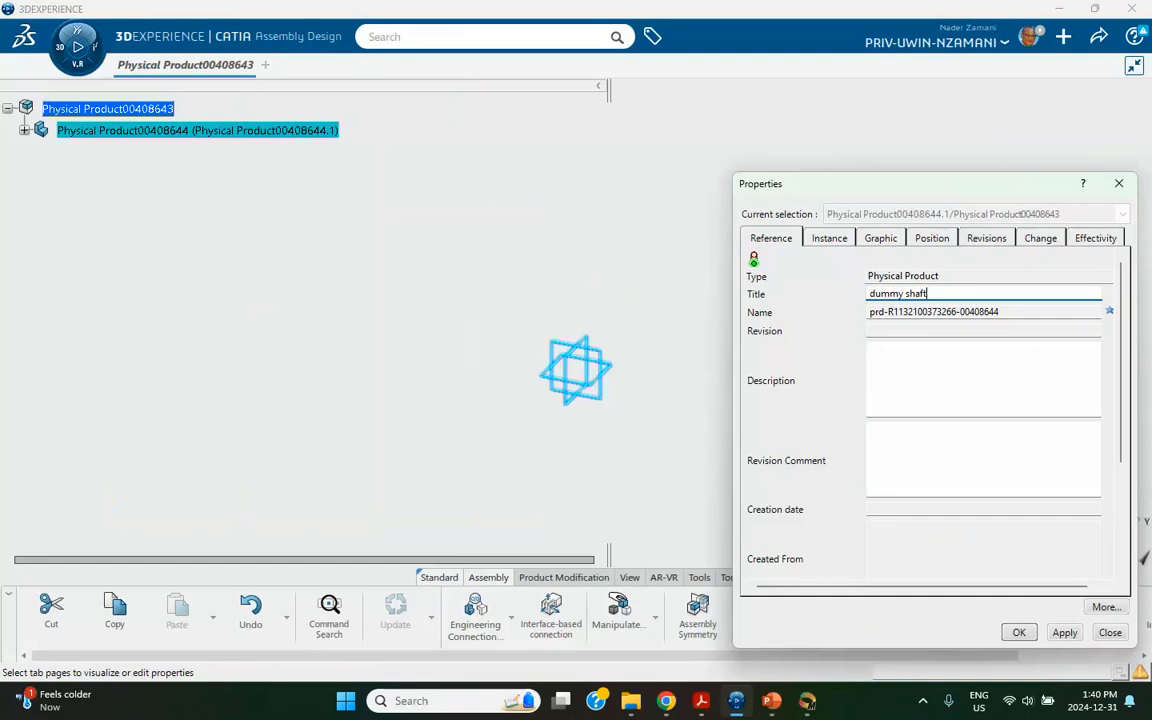
- Copy the title "dummy shaft" into the part's instance title and apply the properties
drag(930, 294, 823, 290)
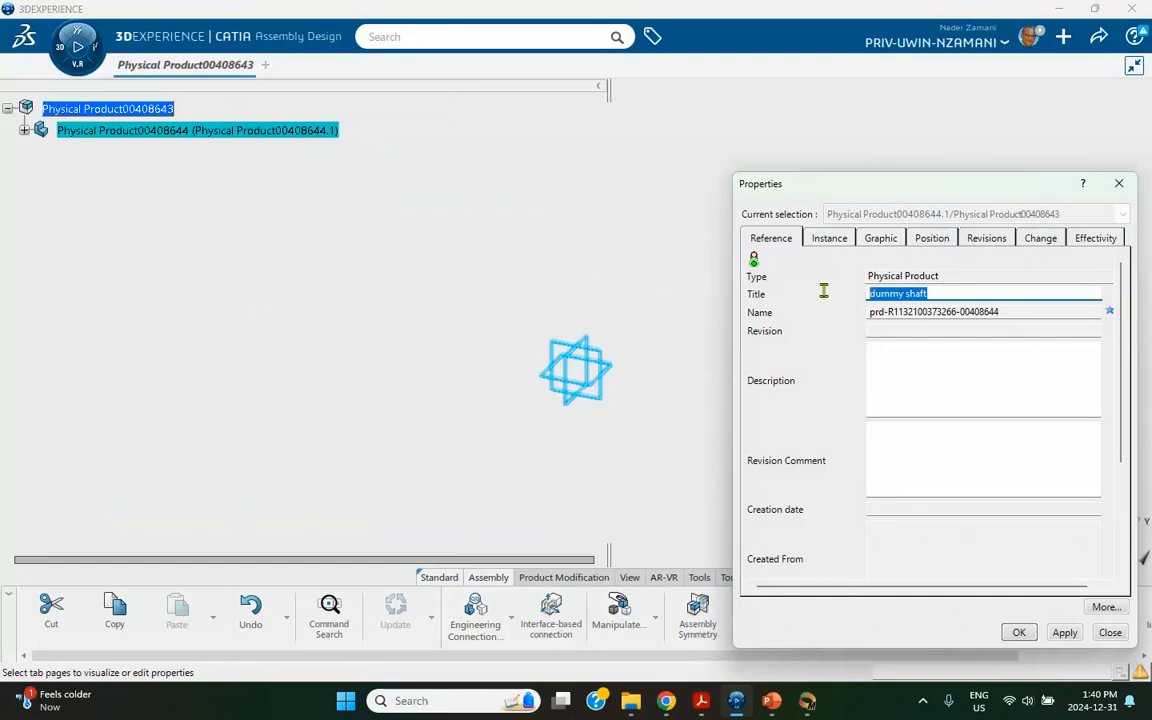
right_click(899, 292)
click(738, 345)
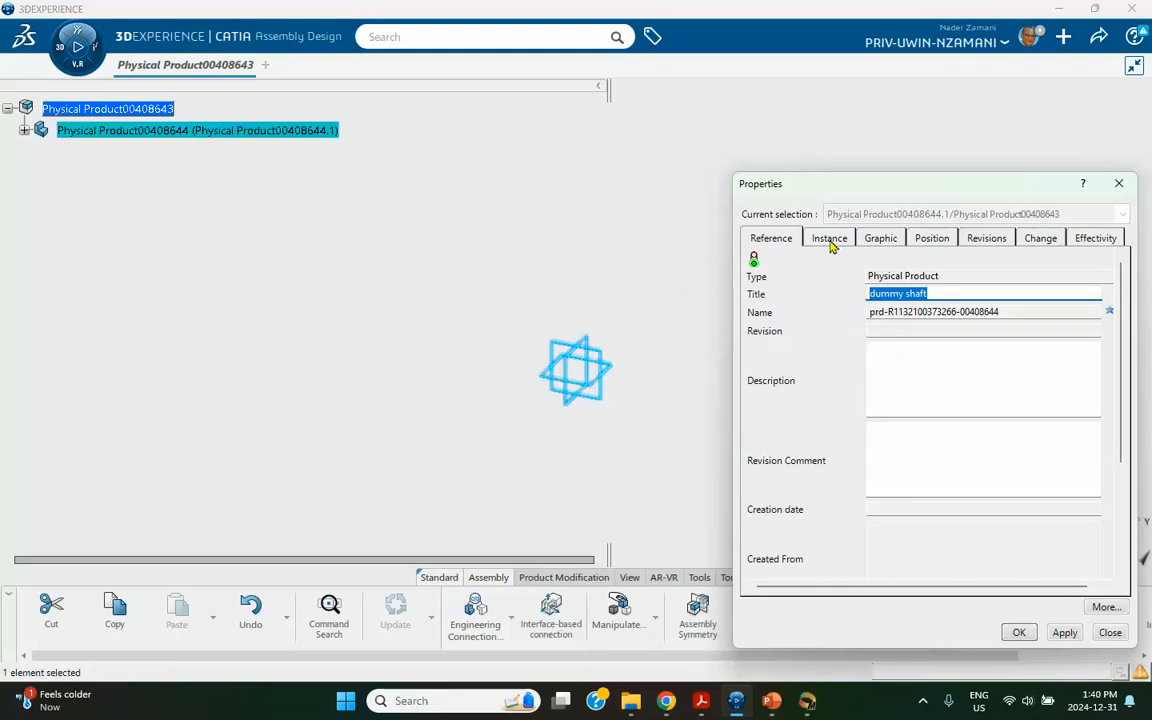
click(829, 241)
drag(935, 293, 836, 294)
right_click(880, 298)
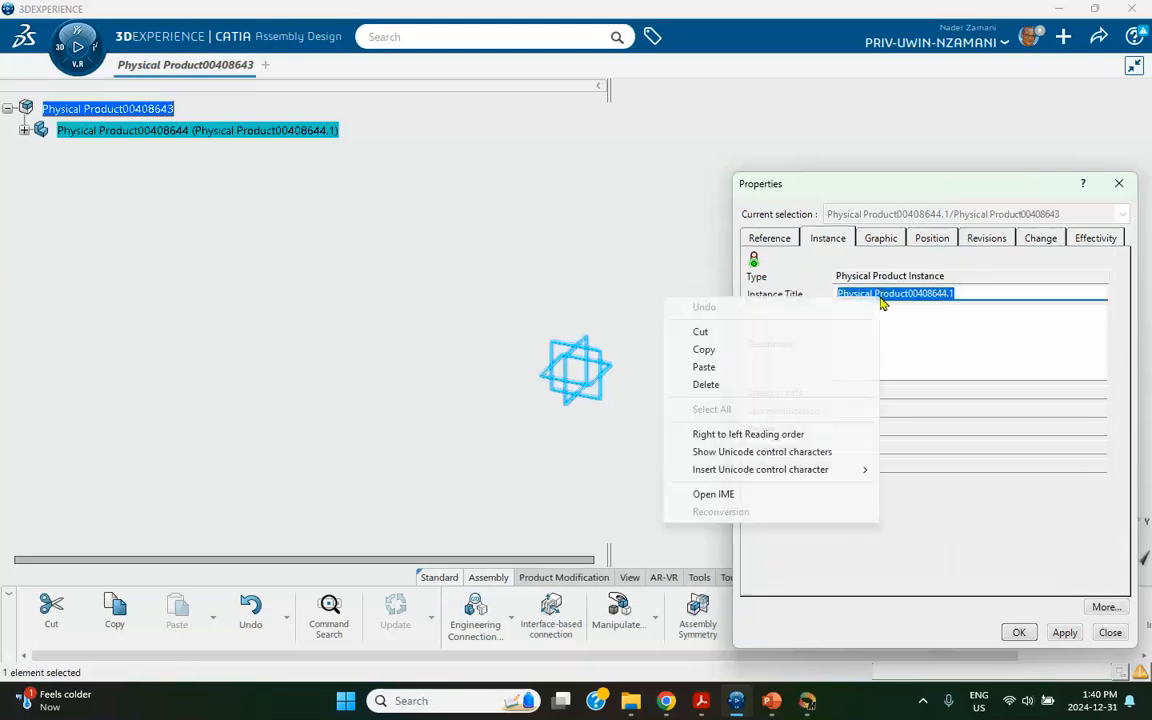
click(722, 369)
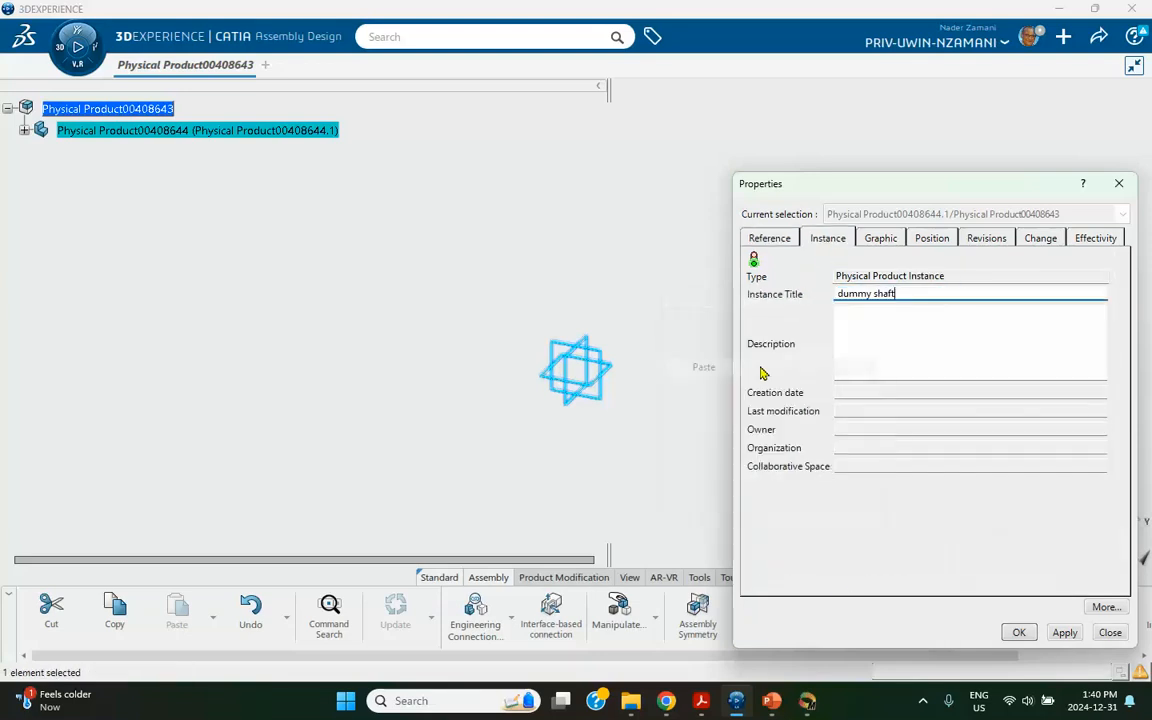
click(1015, 634)
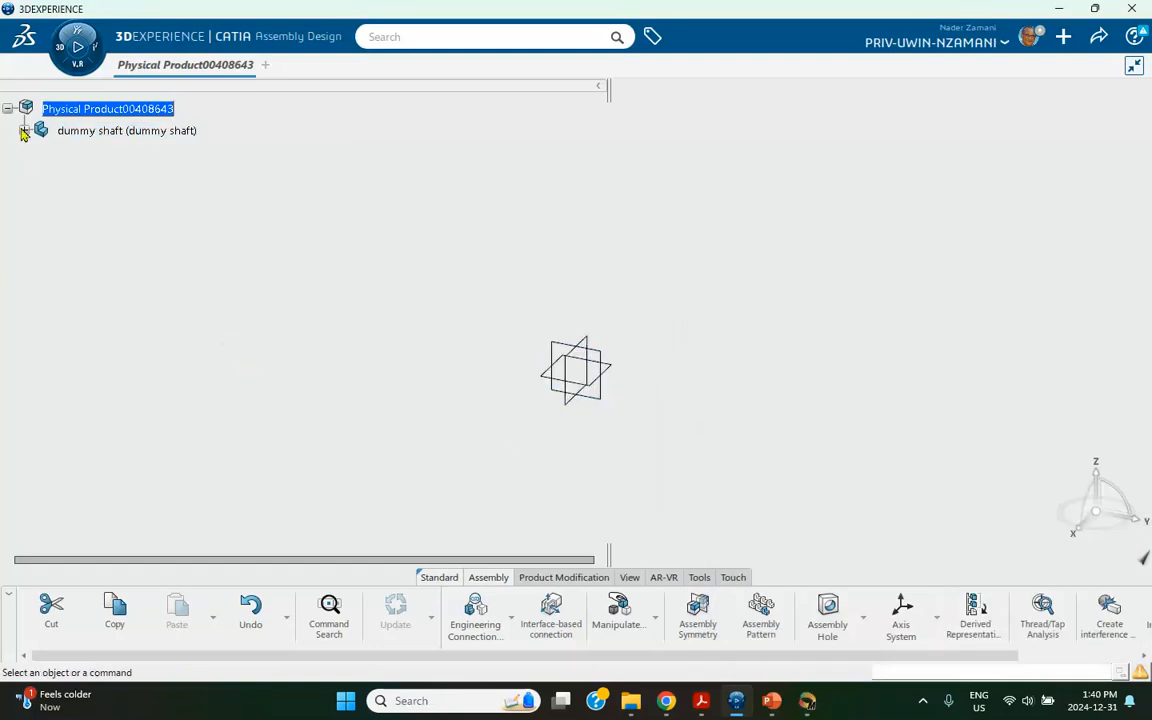
- Open the dummy shaft's 3D shape in Part Design and start a sketch on the xy plane
click(23, 131)
click(141, 158)
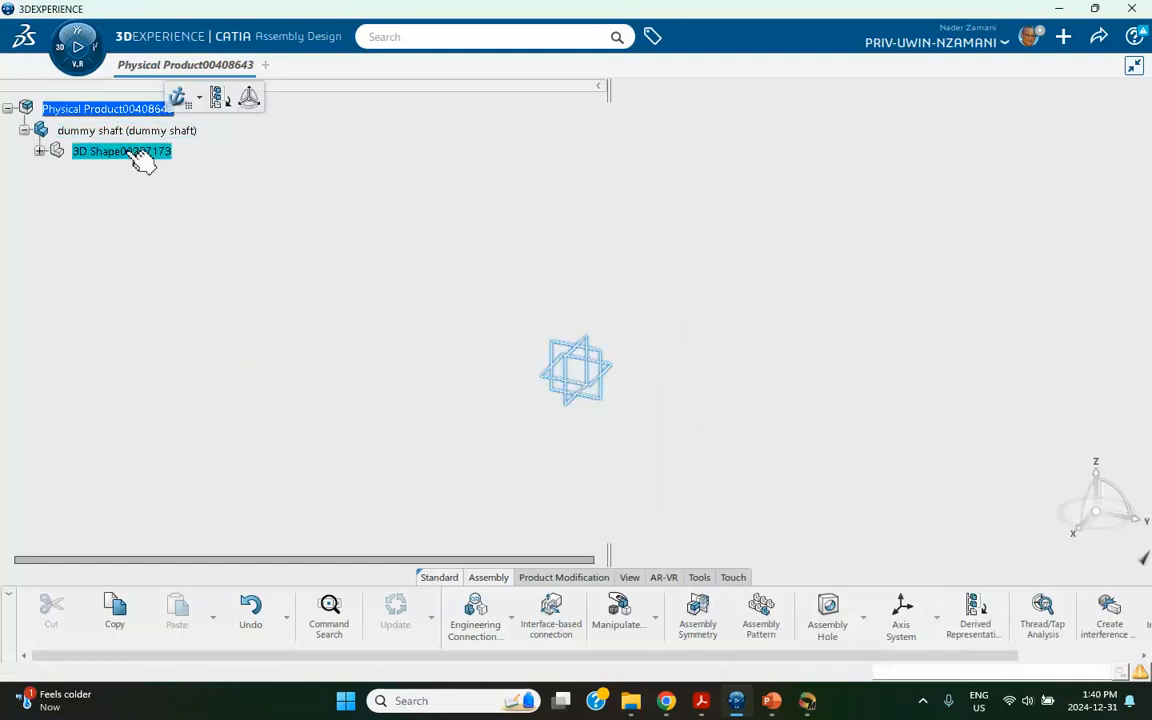
double_click(141, 158)
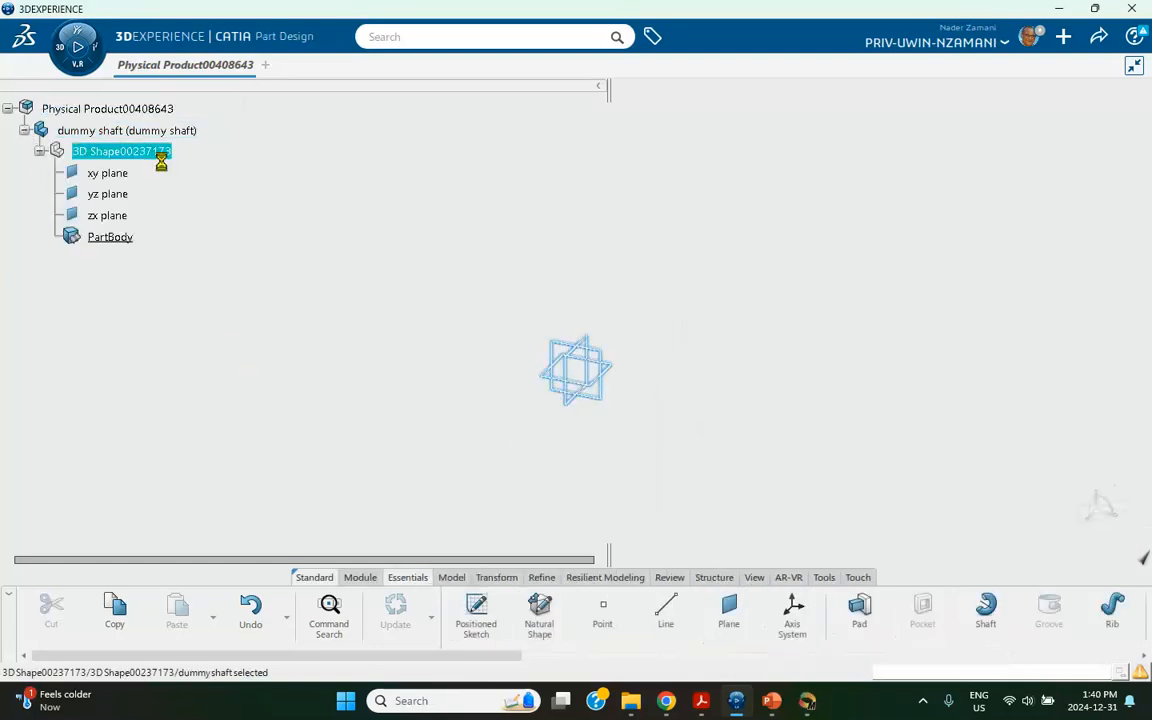
click(617, 376)
click(723, 311)
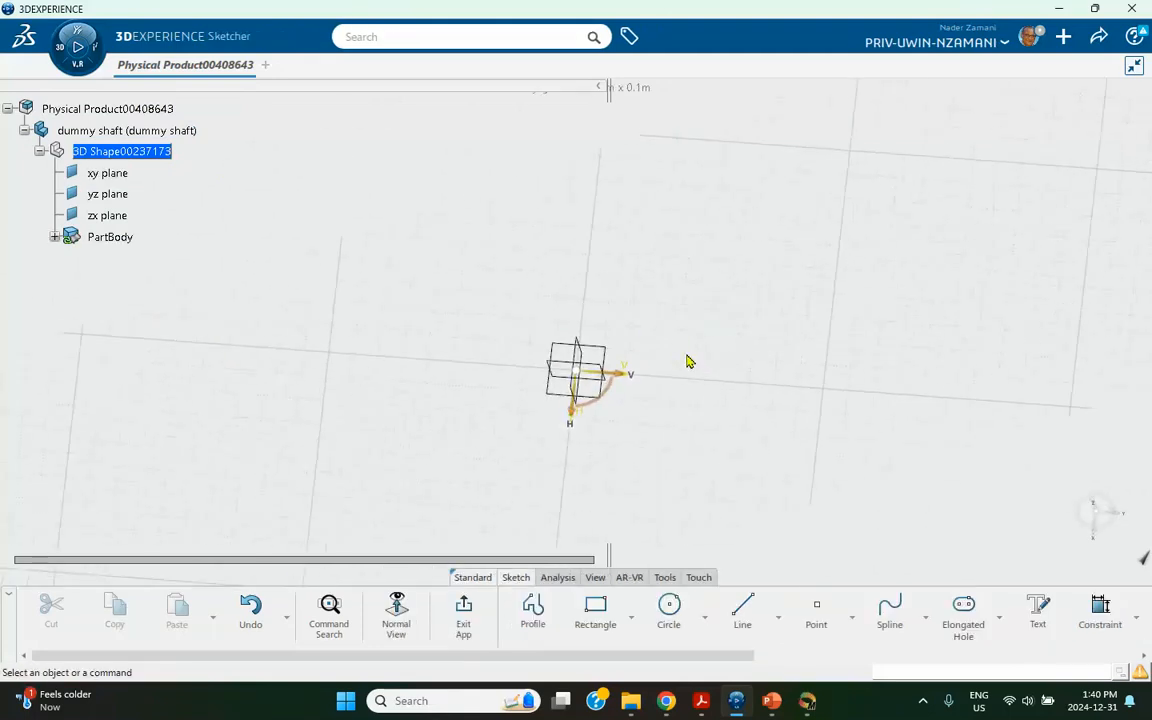
- Sketch a circle centred on the origin with a radius of about 0.016 m
click(669, 610)
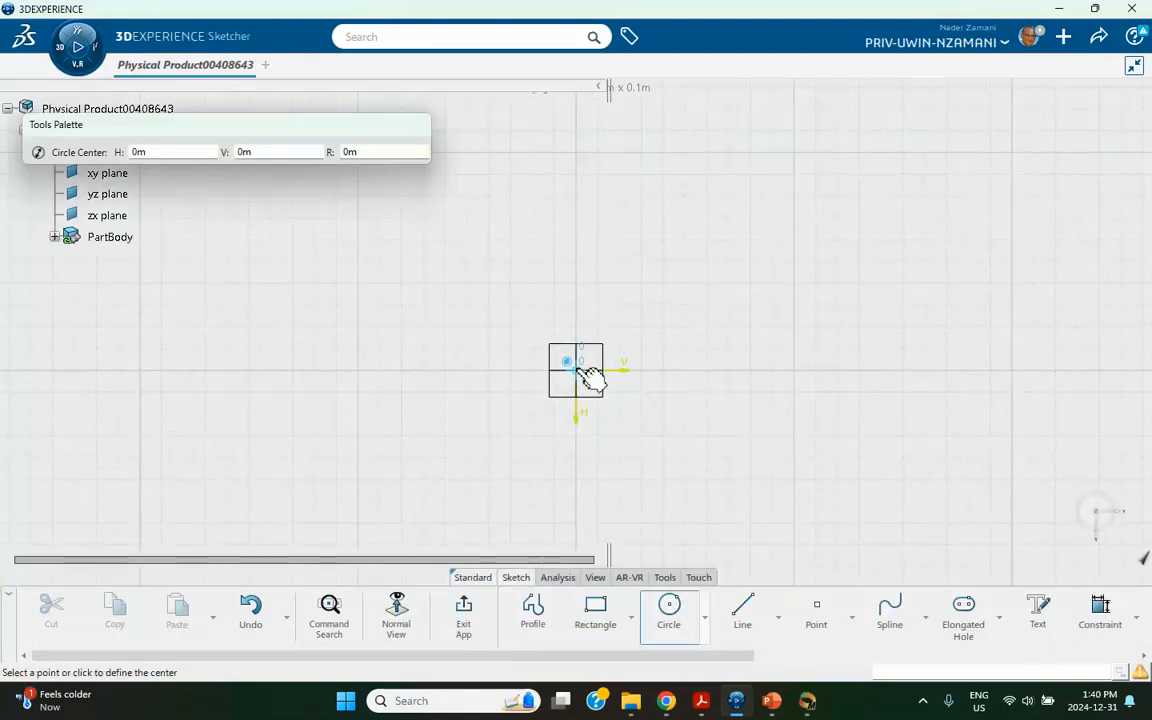
click(588, 378)
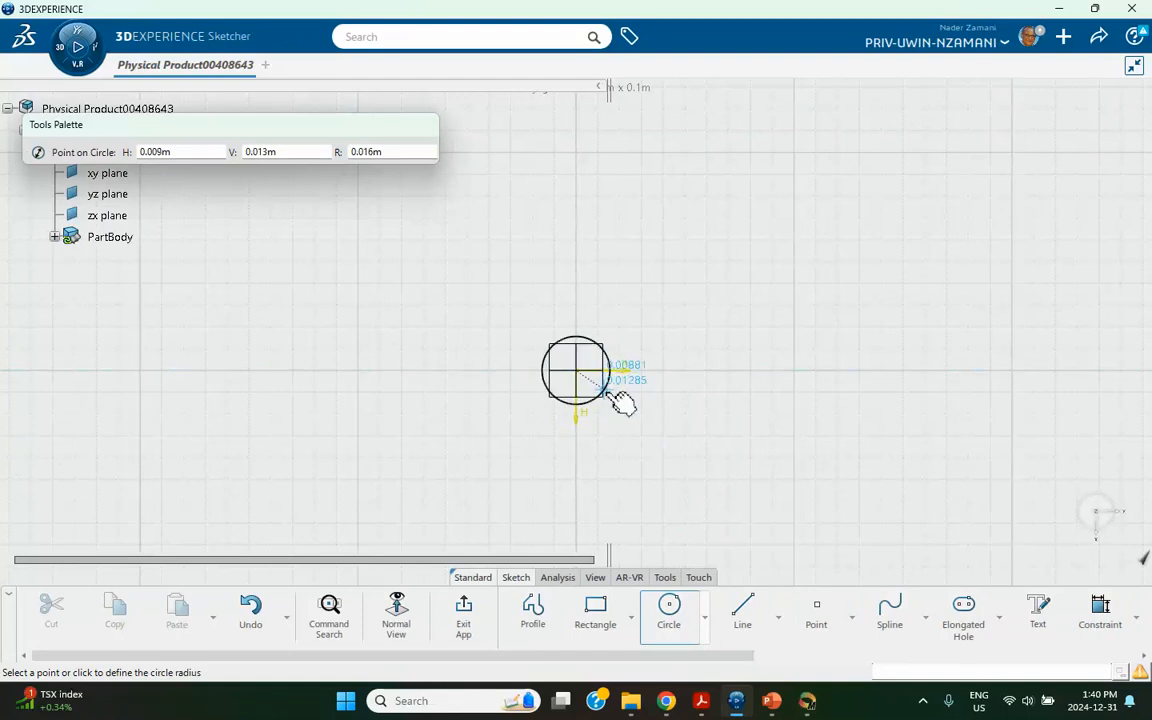
click(620, 402)
- Dimension the circle's radius, set it to 10 mm and exit the sketch
click(777, 338)
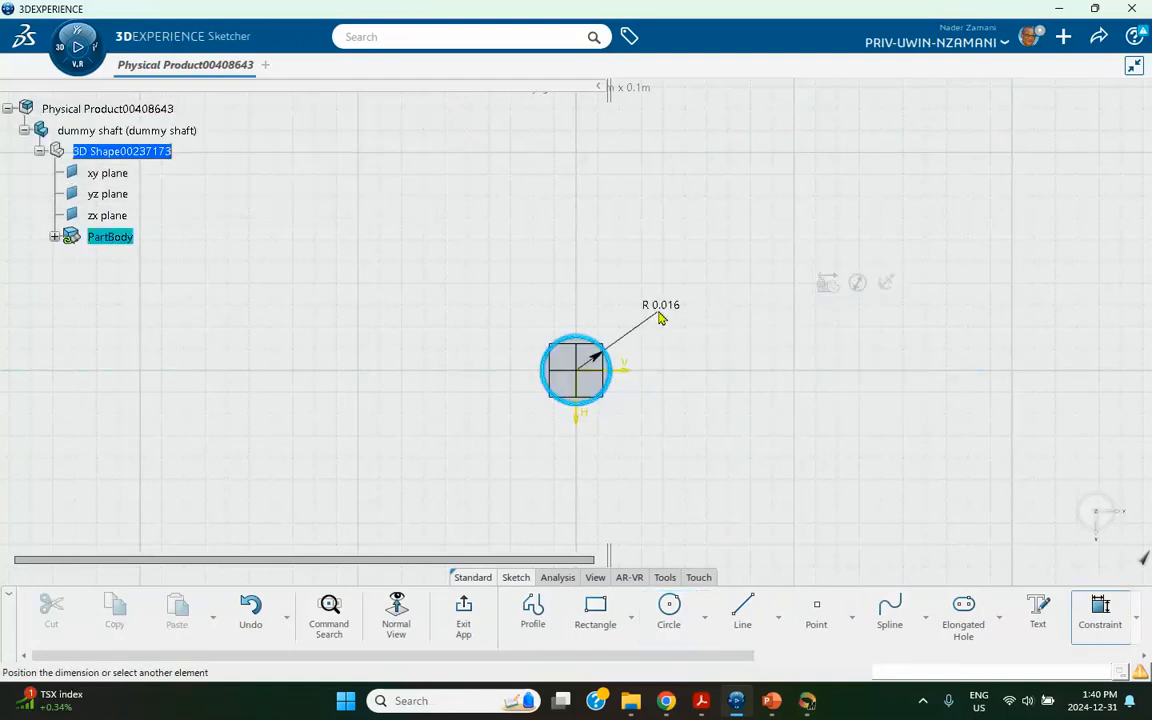
click(660, 315)
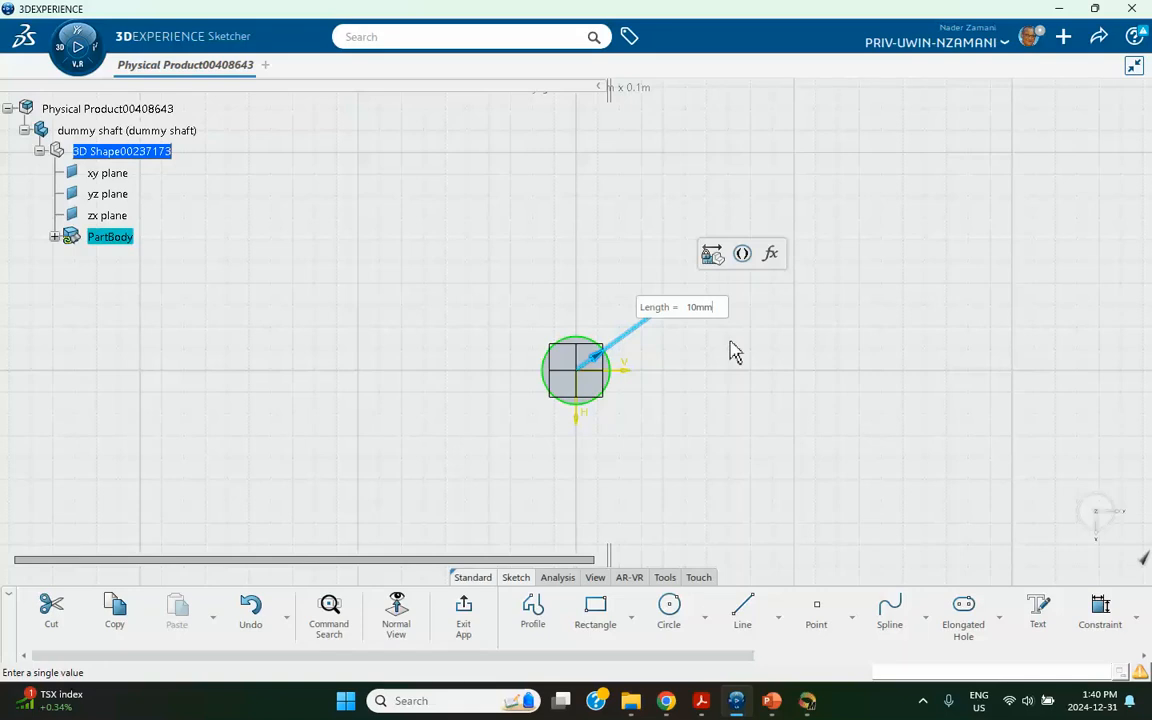
key(Return)
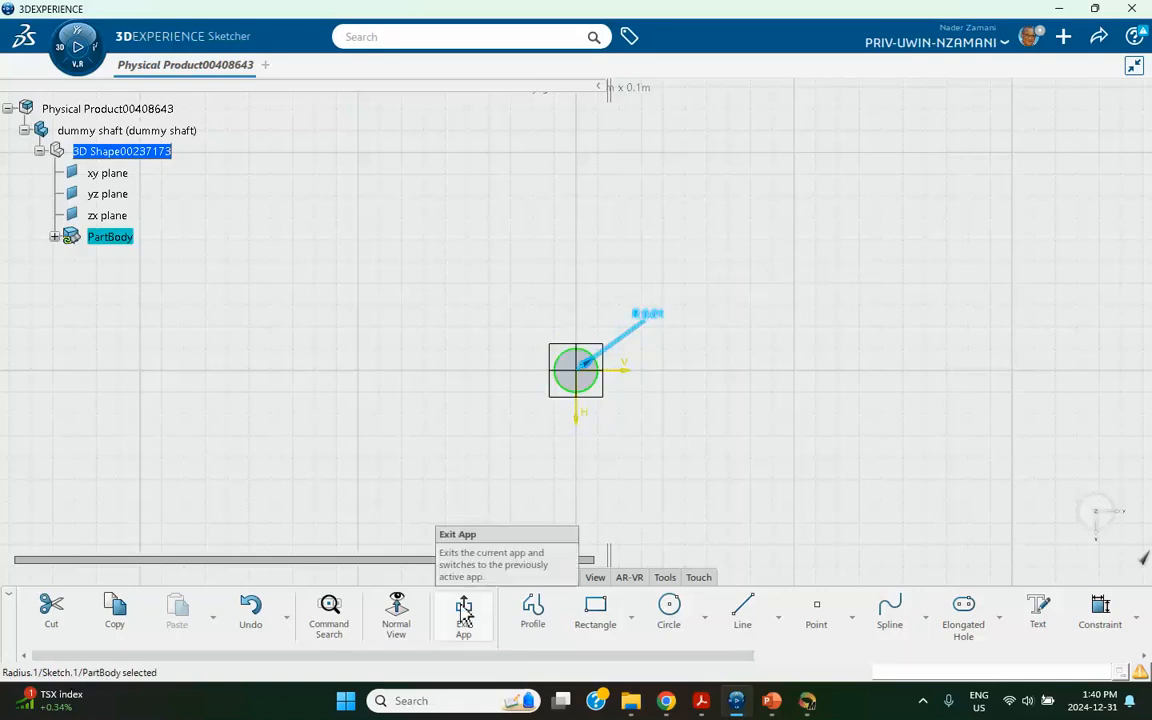
click(463, 608)
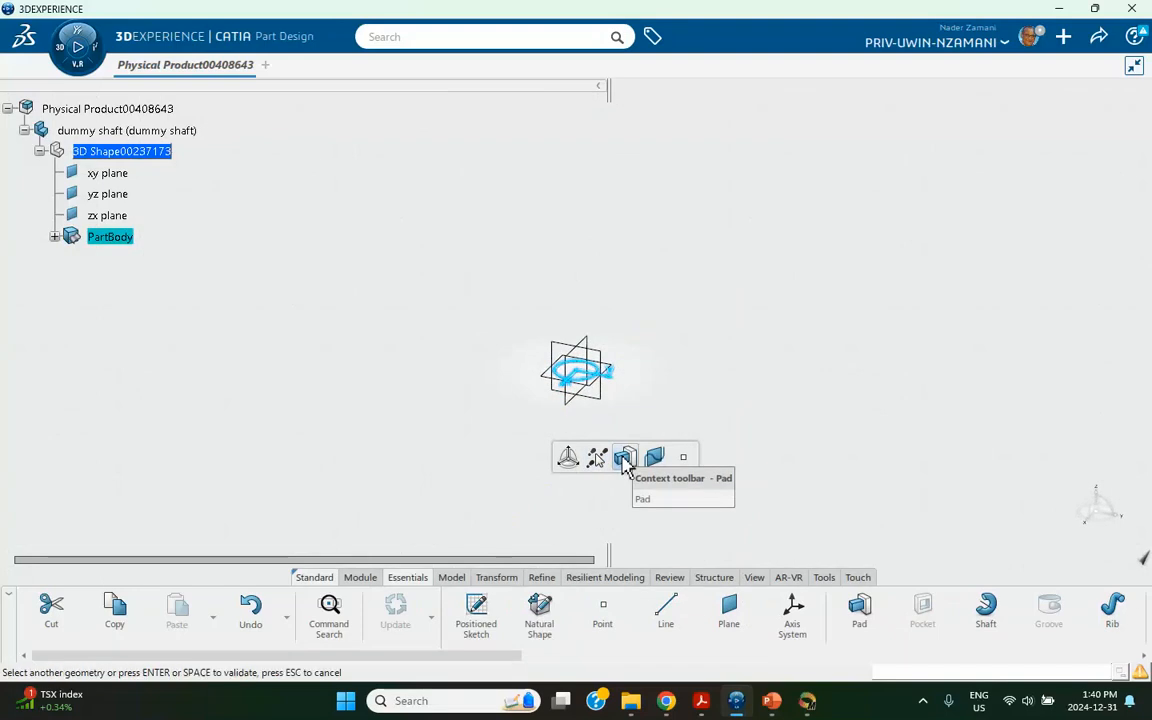
- Pad the circle 0.02 m downward from the xy plane to form the dummy shaft
click(625, 457)
drag(585, 306, 586, 391)
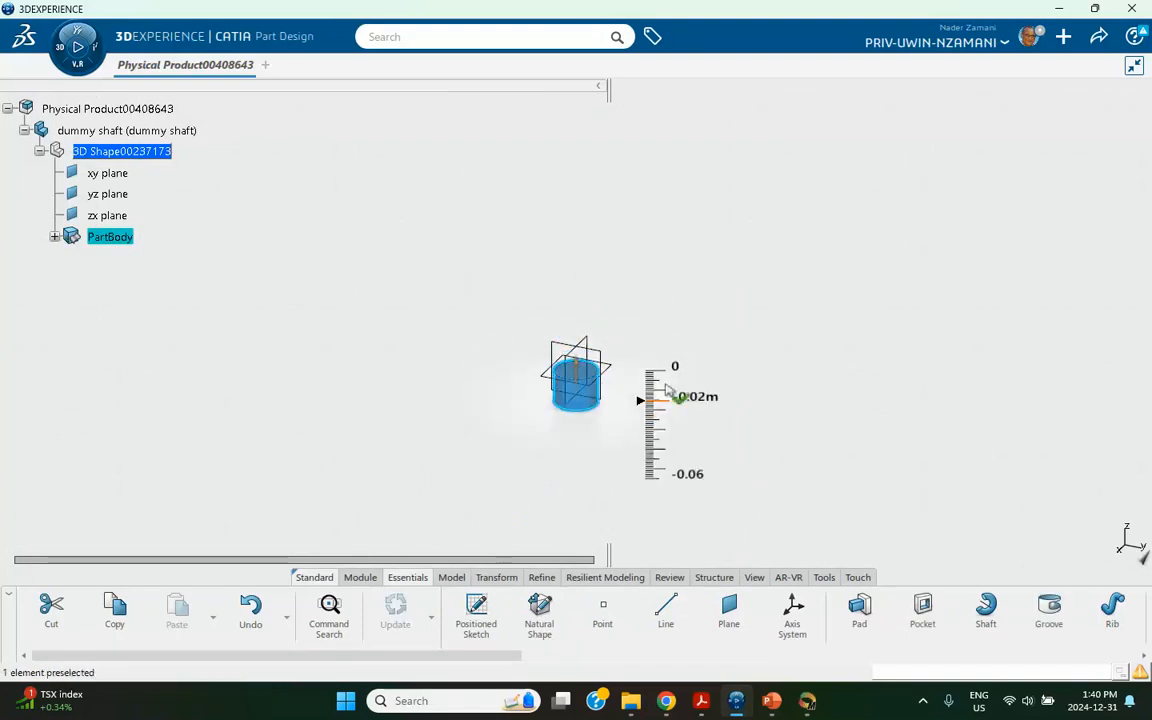
click(587, 503)
middle_drag(526, 403, 532, 335)
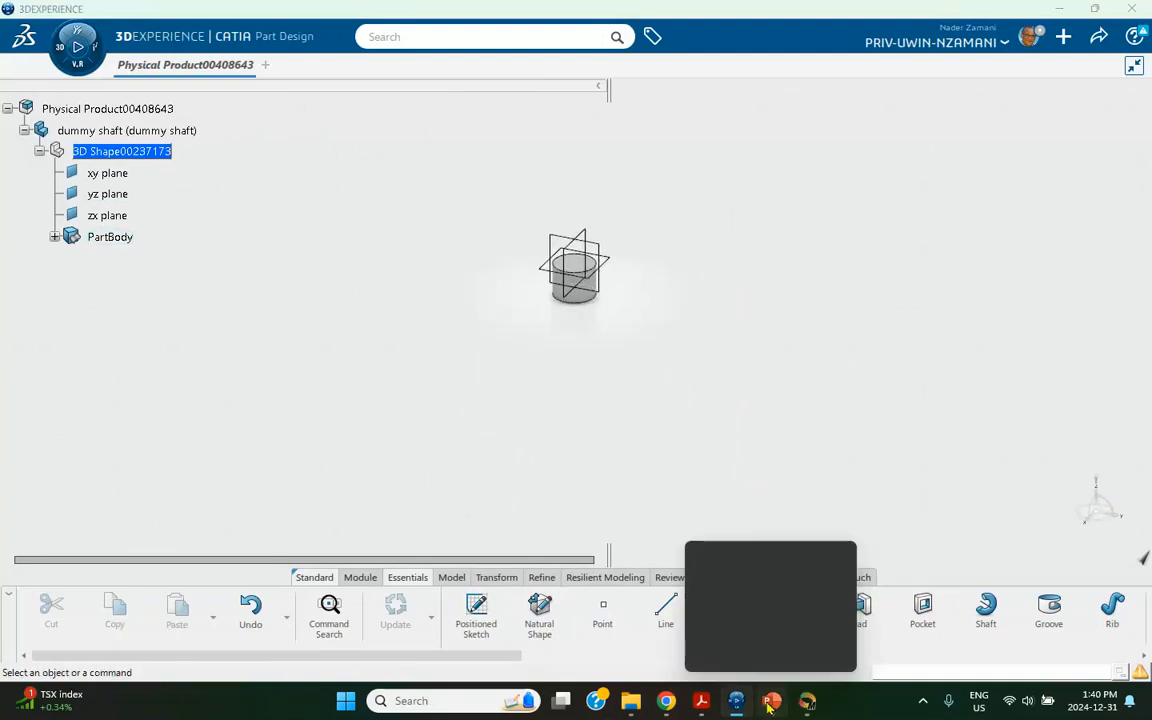
- Switch to PowerPoint, examine the shaft and disk axis systems on the title slide, and return to 3DEXPERIENCE
click(771, 701)
click(57, 150)
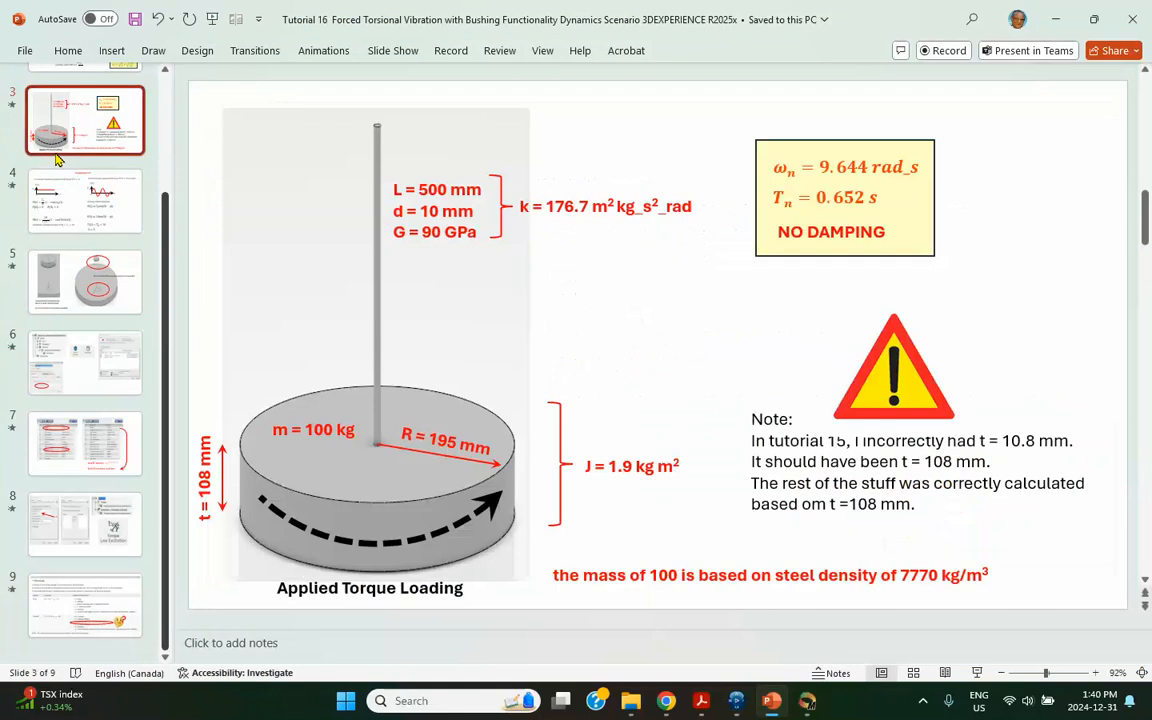
scroll(77, 120, up, 2)
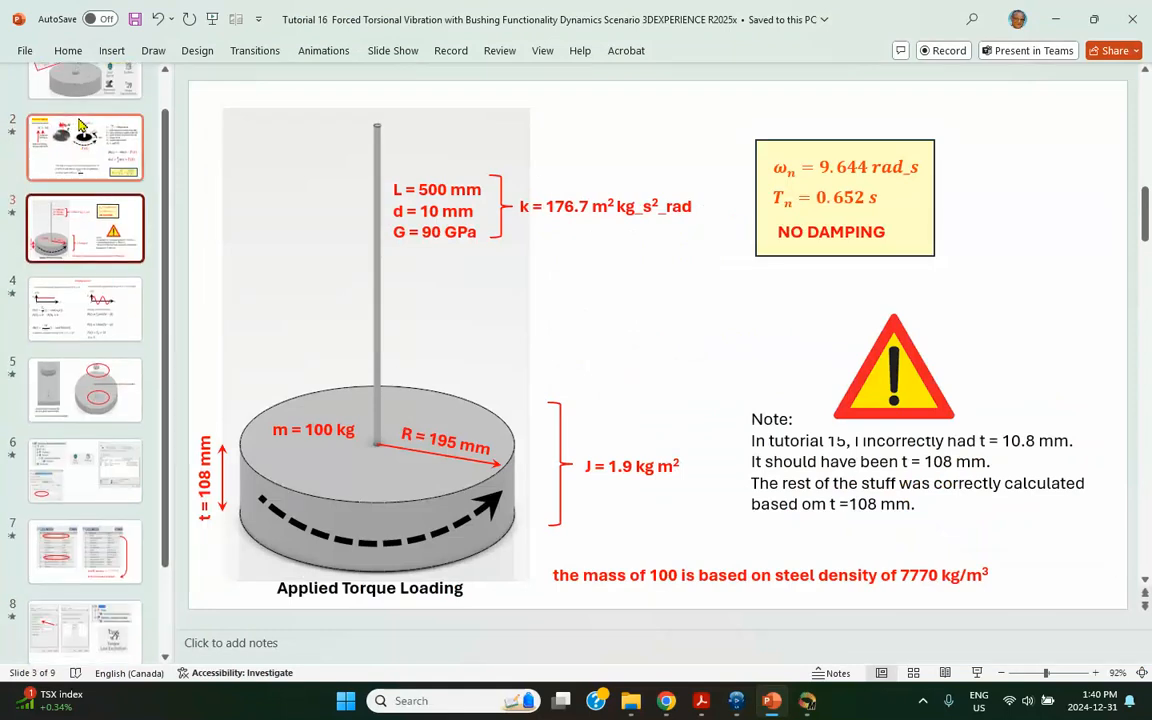
click(78, 122)
click(82, 90)
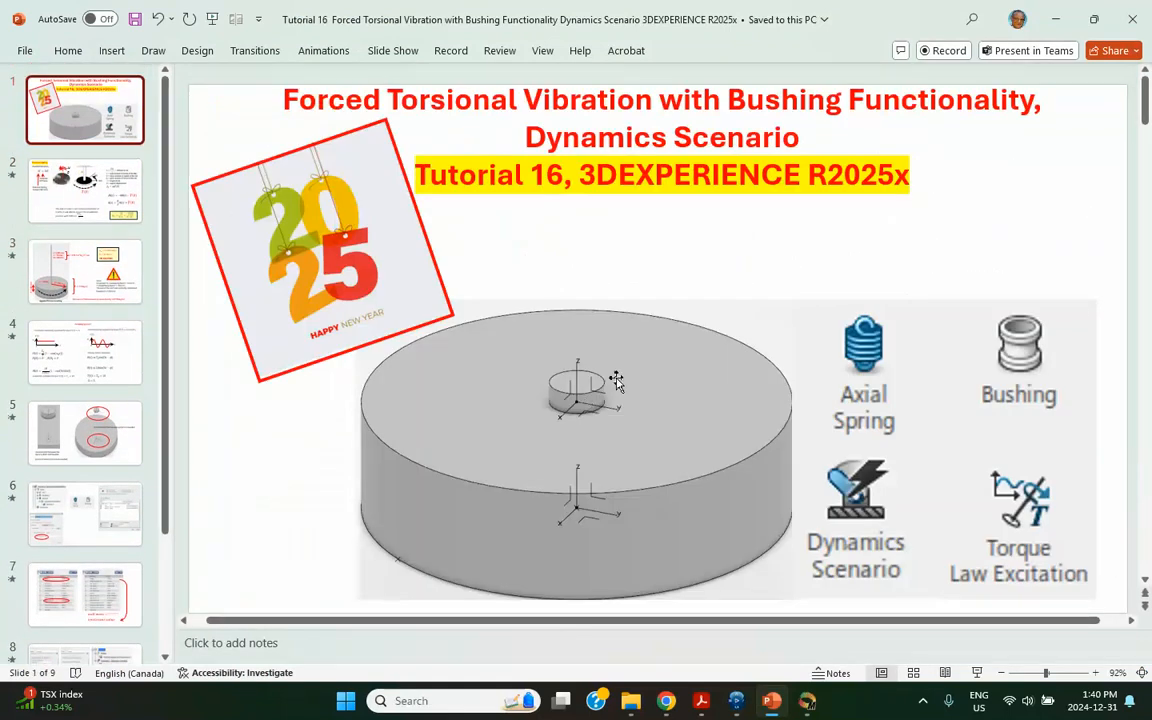
click(1055, 17)
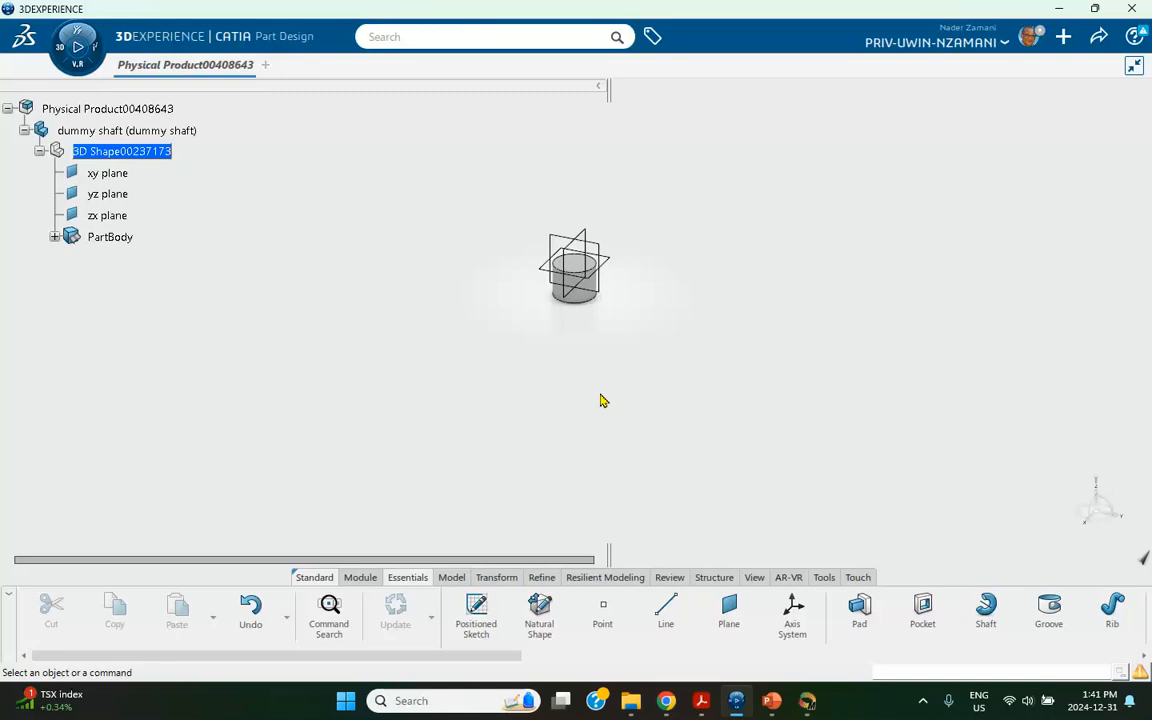
- Add a standard axis system with default settings to the dummy shaft, and reactivate the root product
click(794, 618)
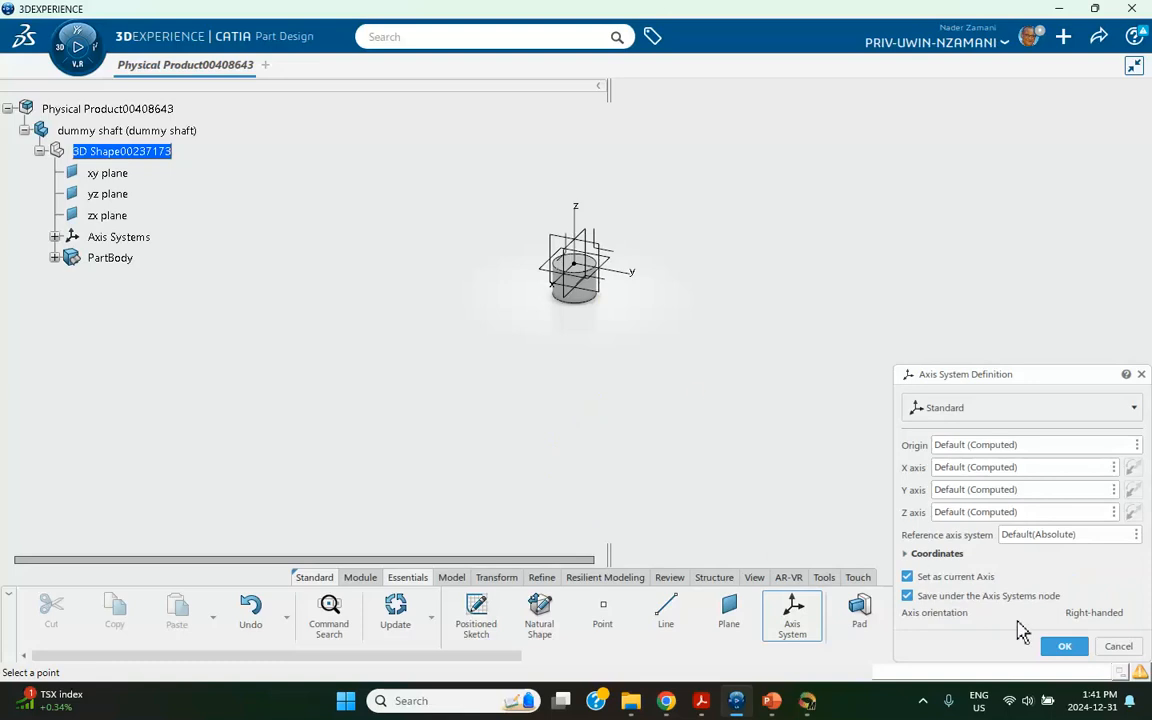
click(1065, 646)
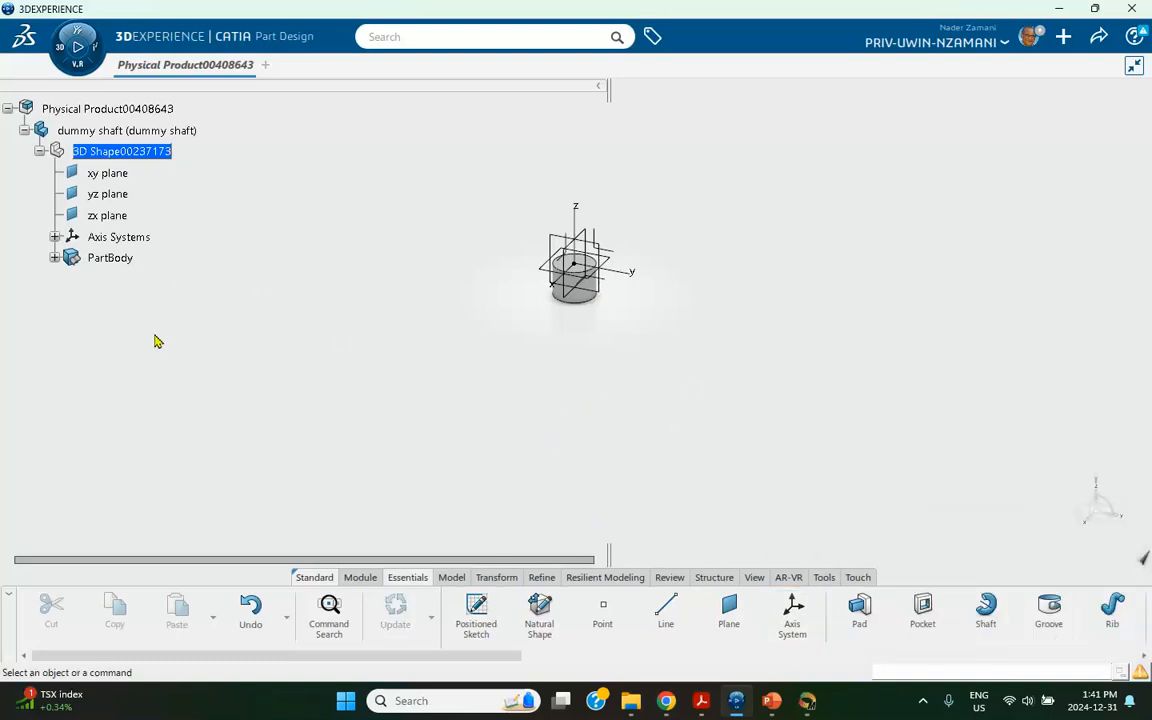
double_click(108, 110)
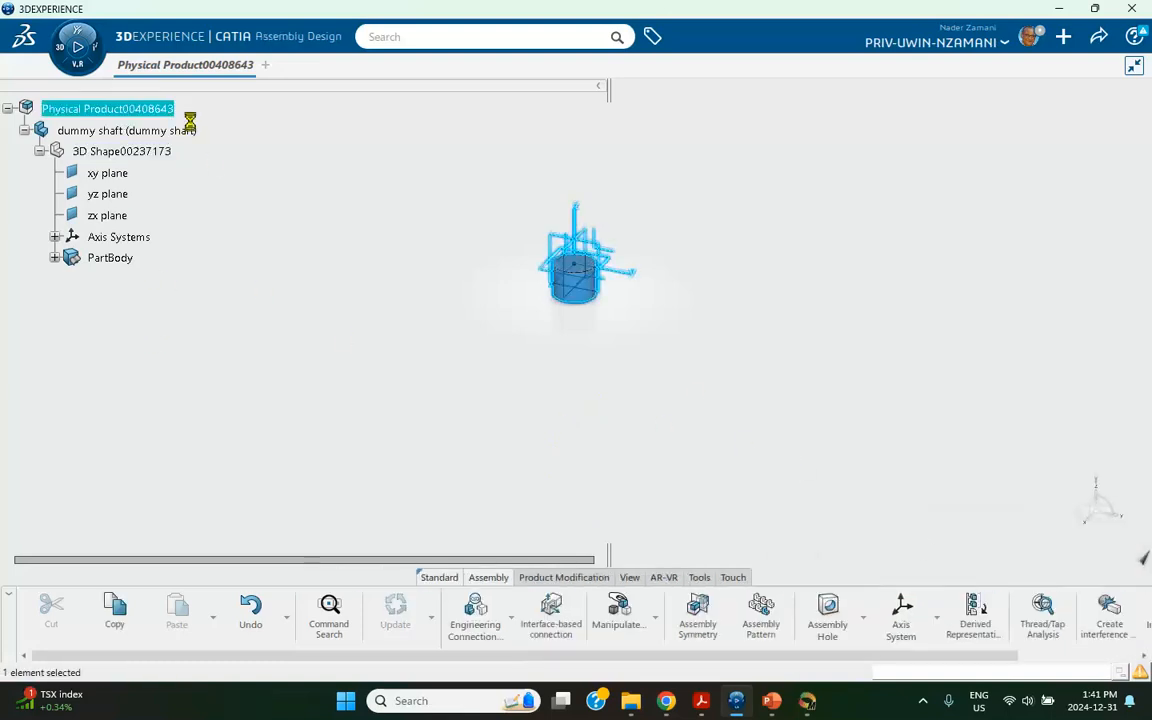
- Insert a new 3D part under the root product and set its instance title to rotating disk
right_click(122, 106)
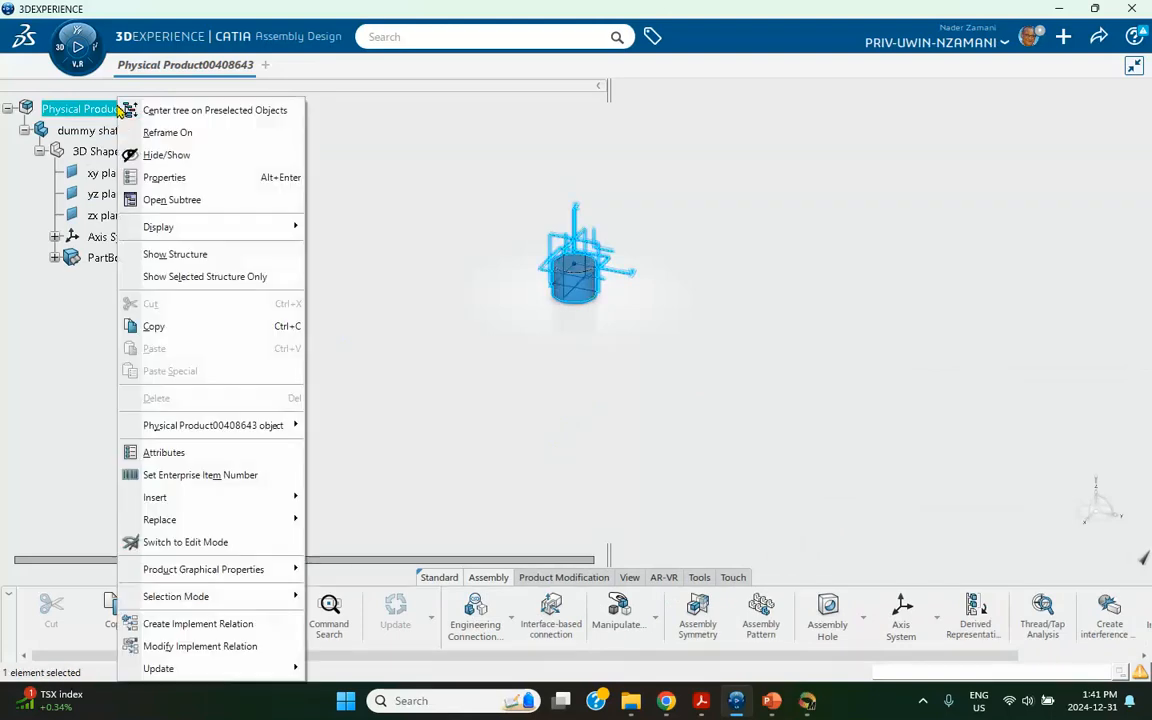
mouse_move(203, 505)
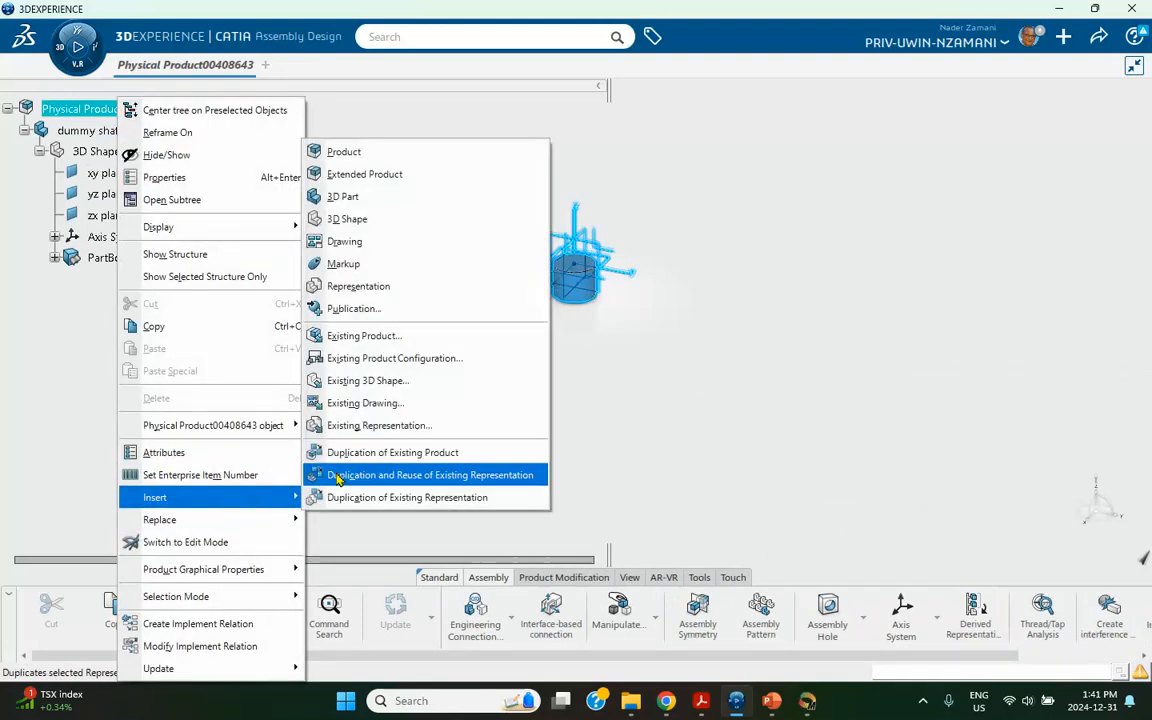
click(340, 193)
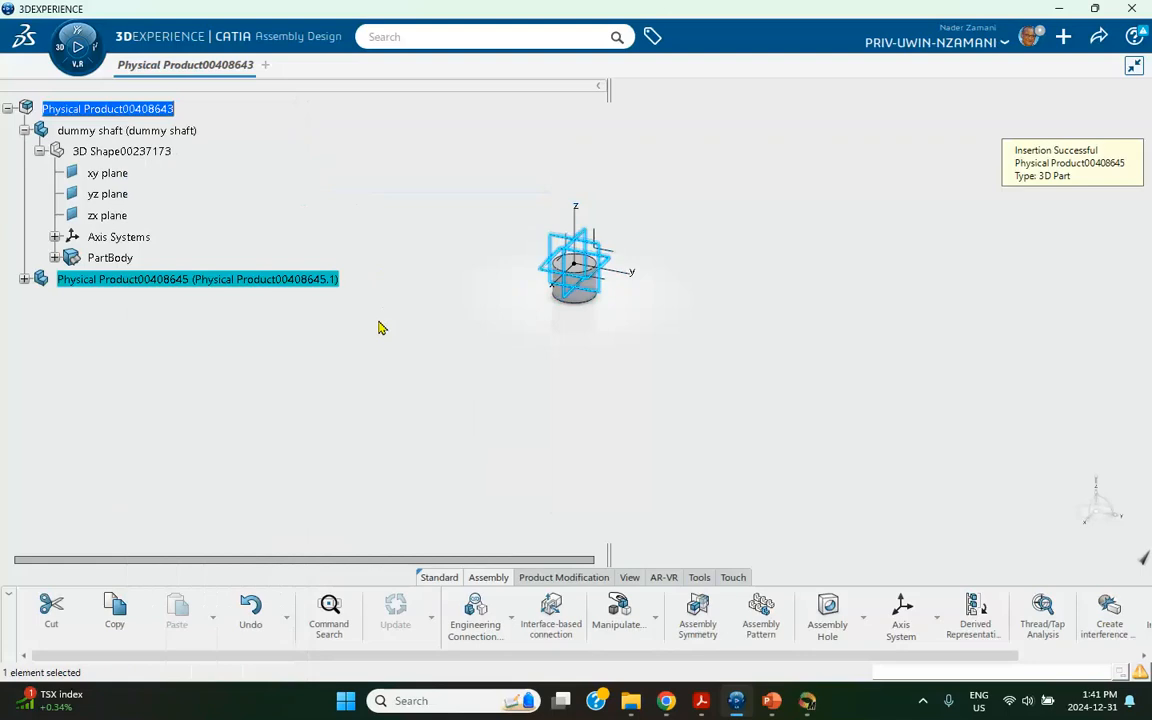
right_click(212, 280)
click(256, 96)
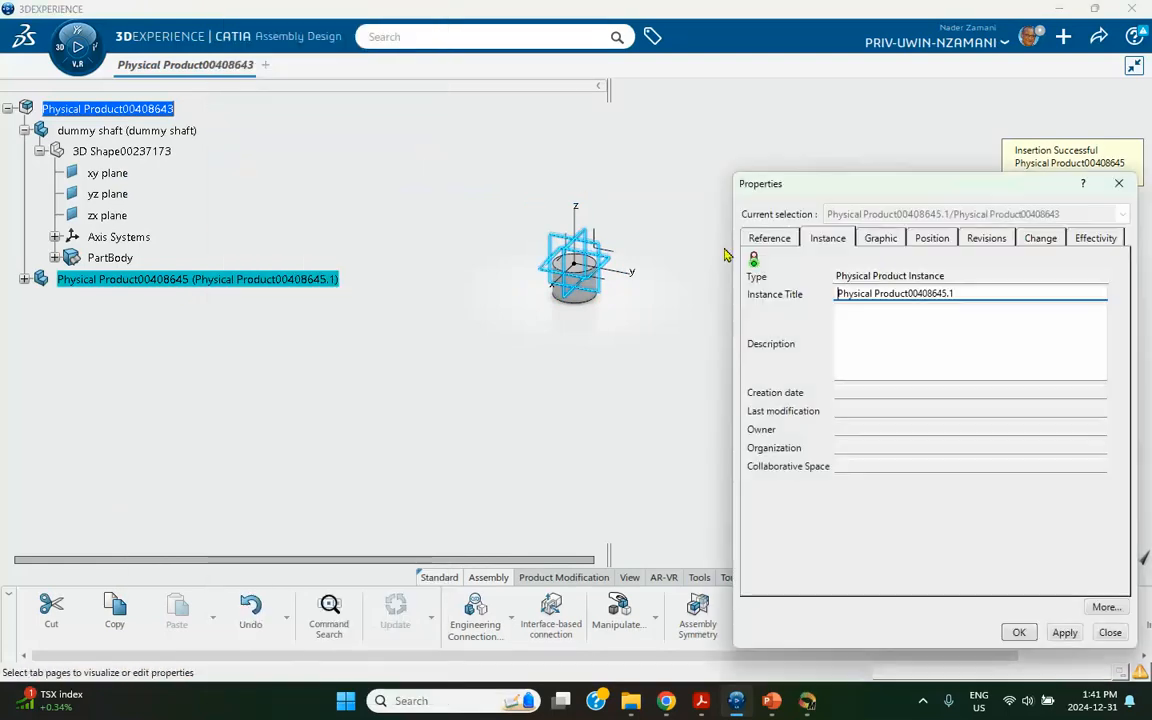
drag(953, 293, 757, 288)
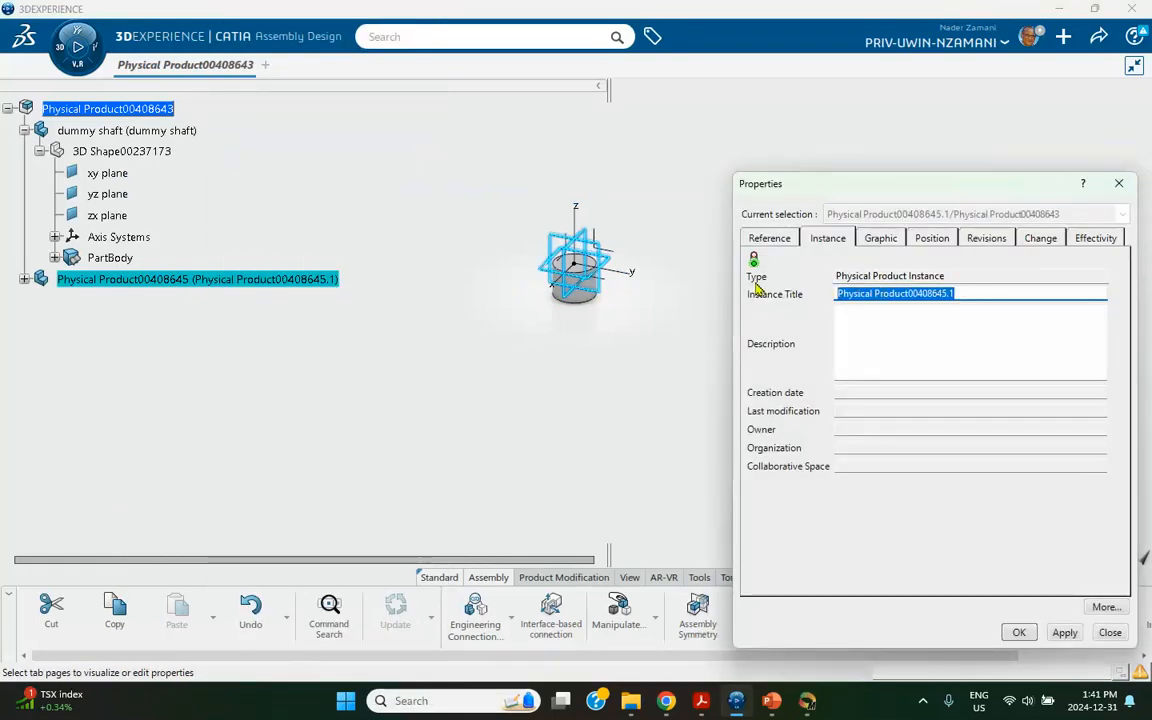
text(rotati)
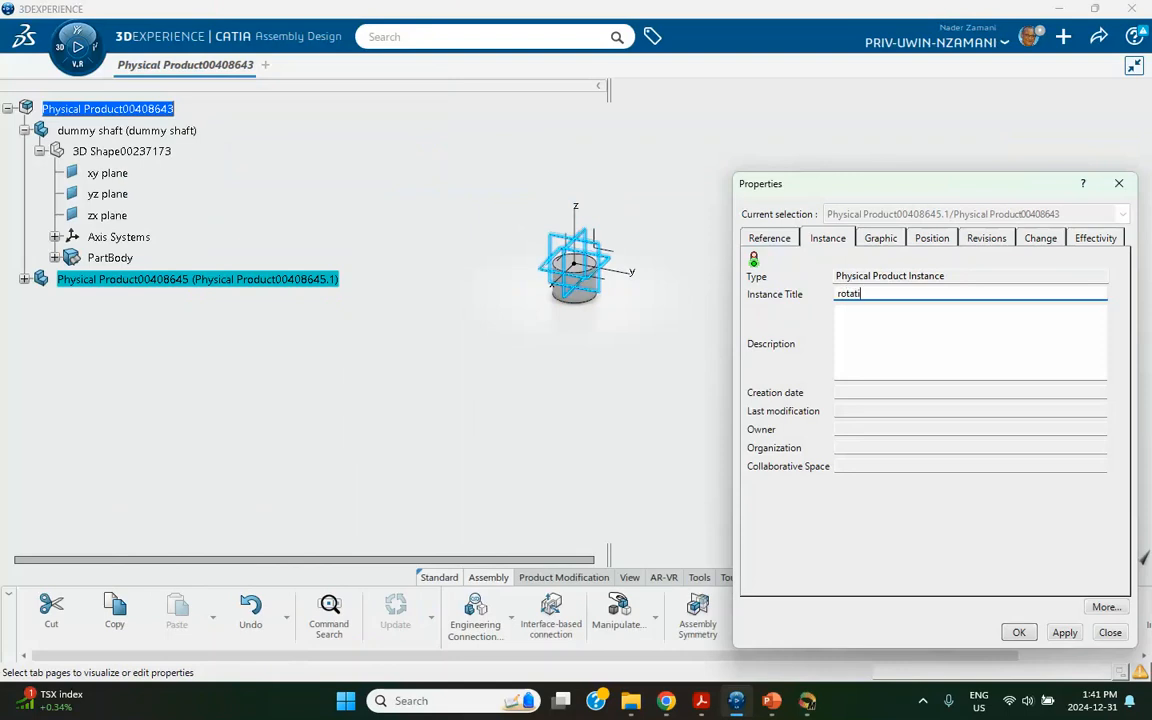
text(ng d)
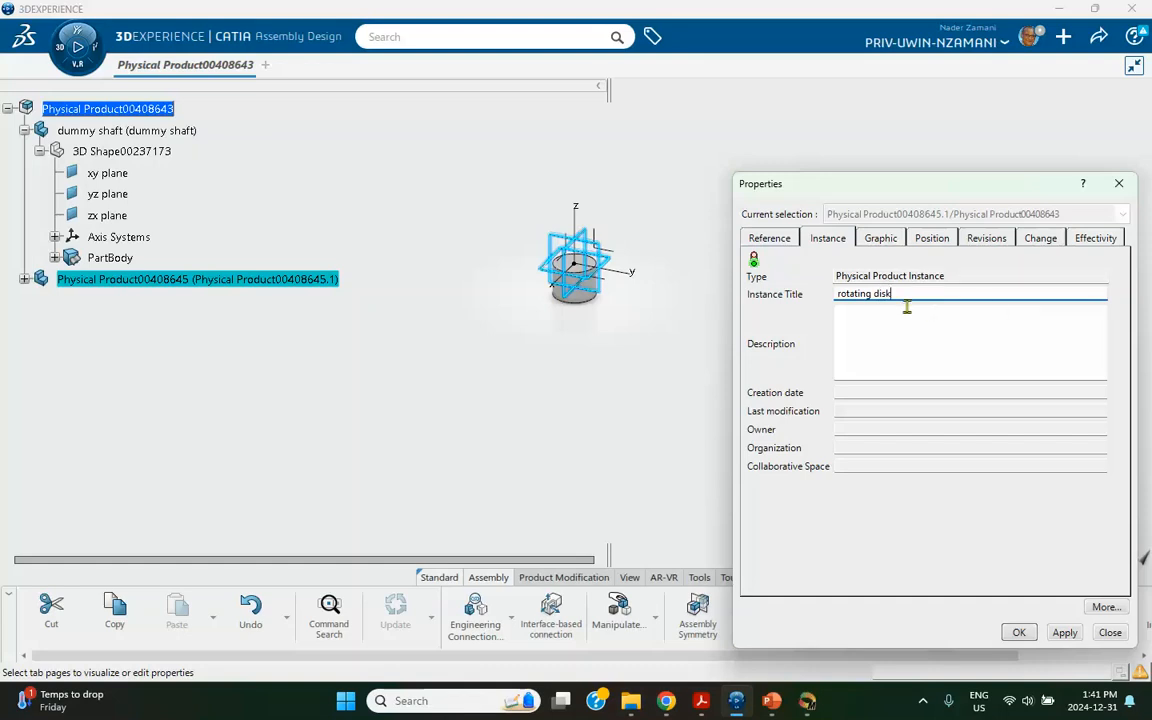
text(isk)
- Copy the instance title rotating disk into the new part's reference title and confirm the properties
triple_click(868, 294)
key(ctrl+c)
right_click(863, 293)
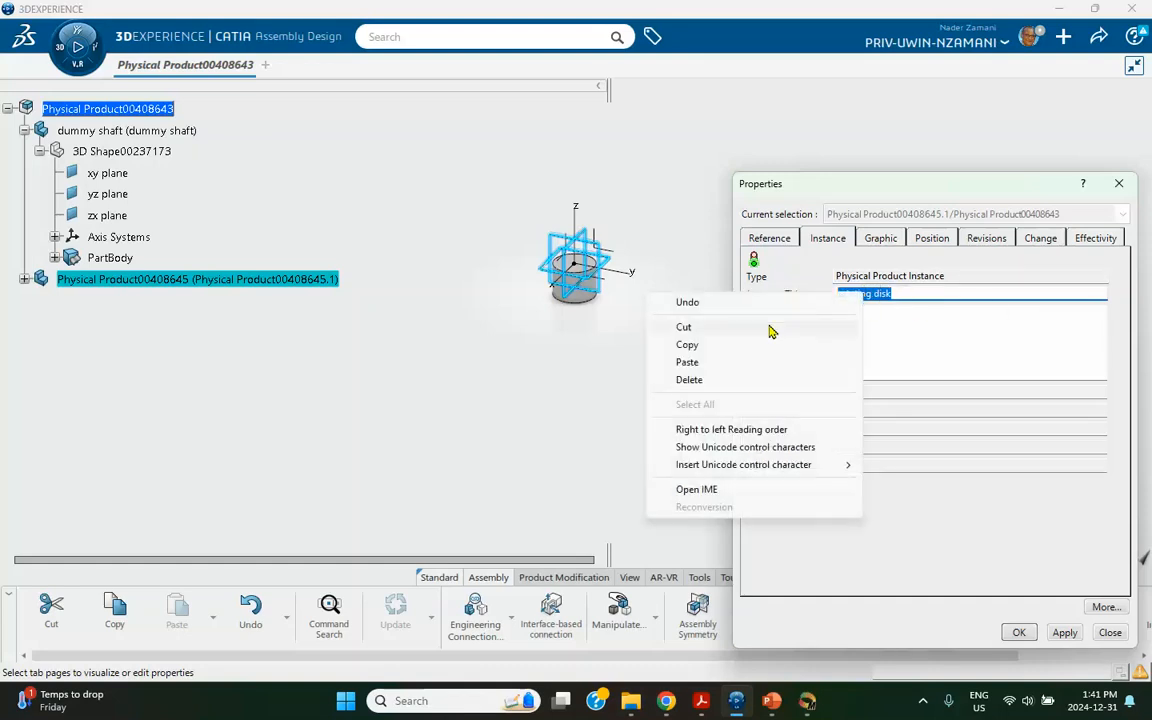
click(702, 346)
click(771, 238)
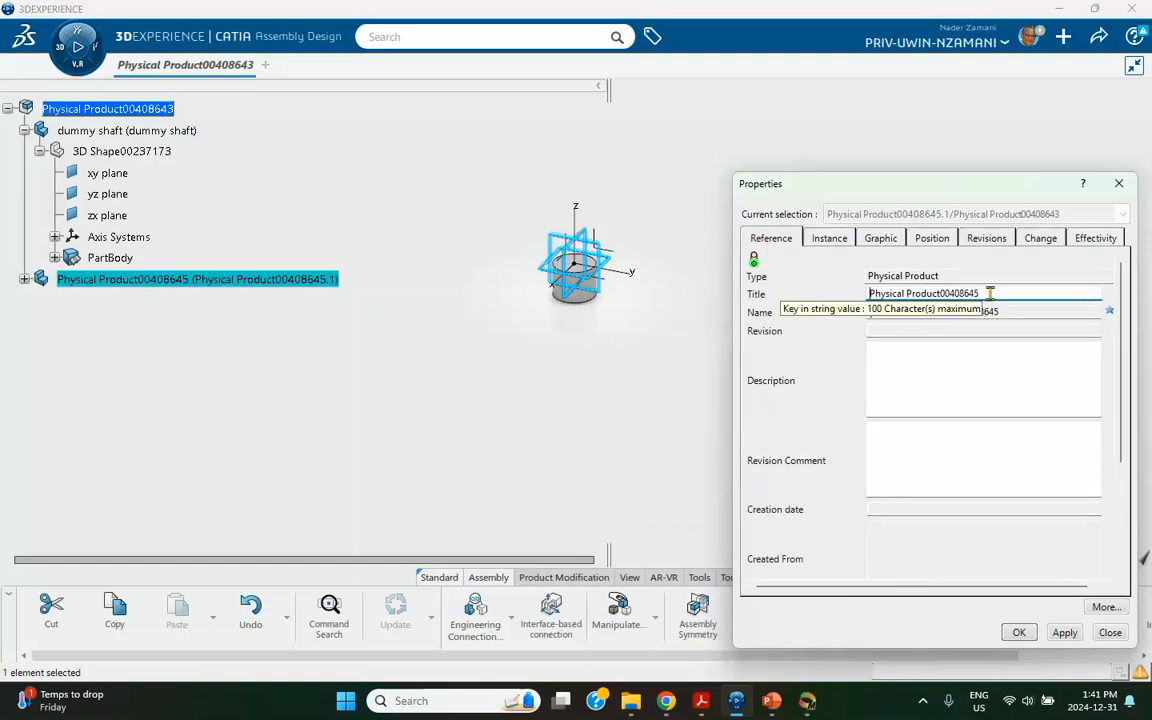
triple_click(905, 293)
right_click(899, 298)
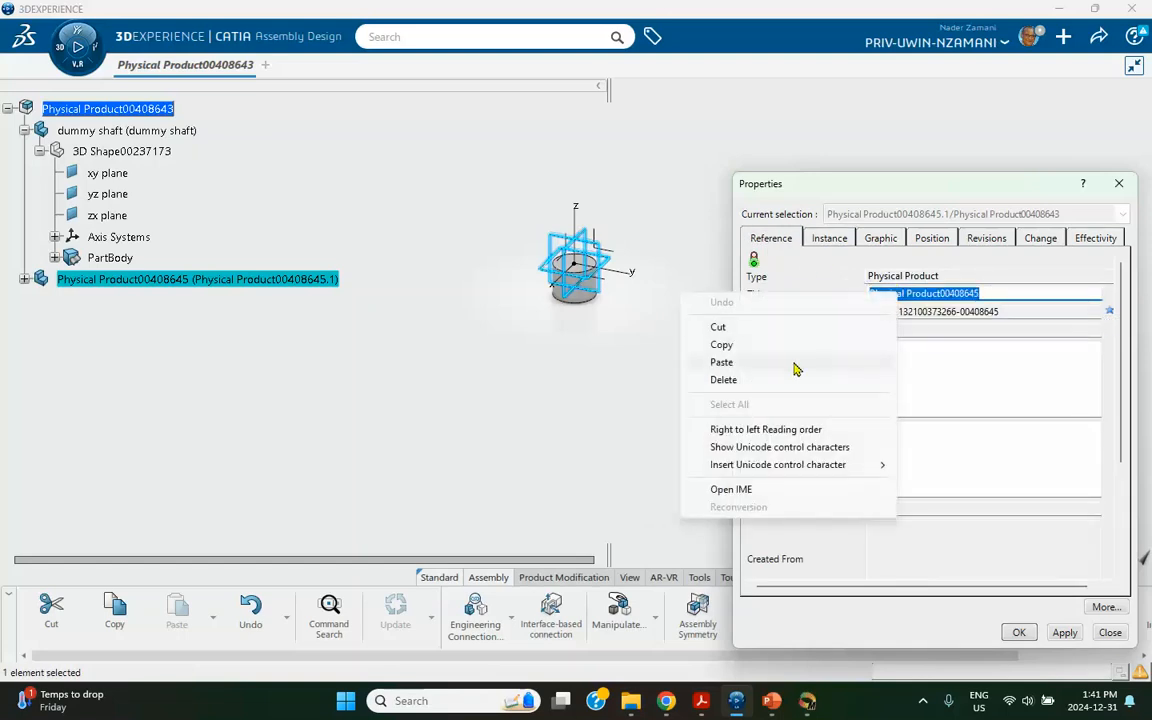
click(722, 362)
click(1020, 632)
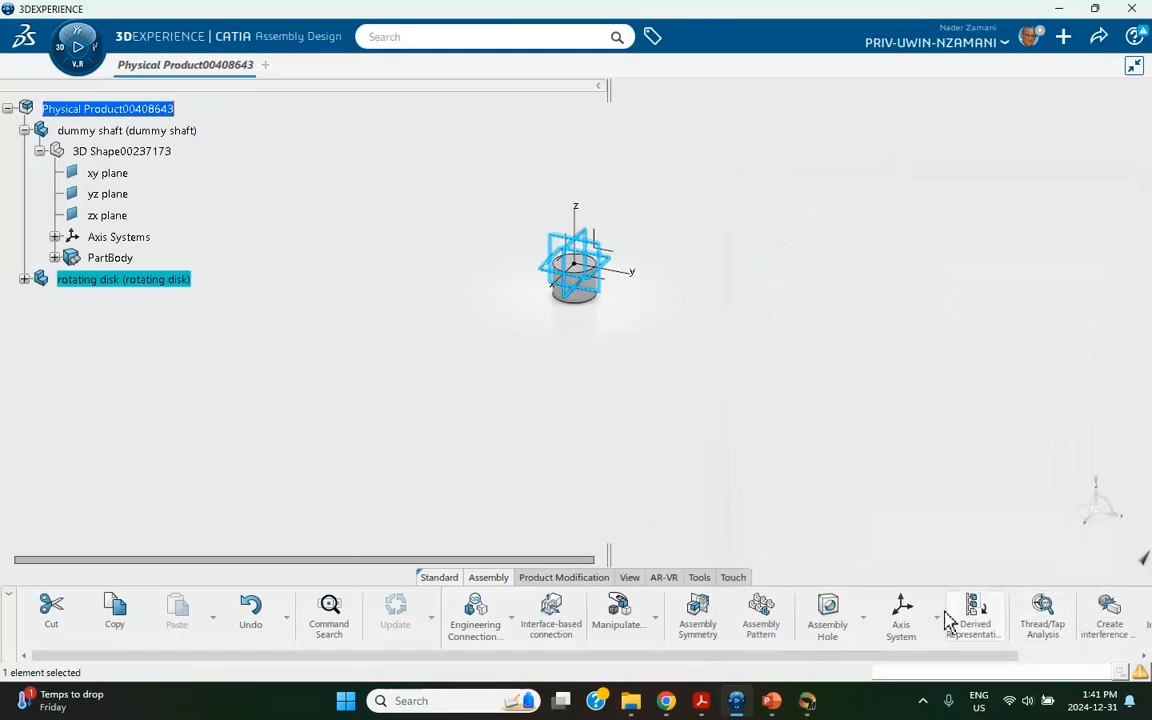
- In the rotating disk's 3D shape, sketch a circle larger than the dummy shaft on the shaft's bottom face, centred on the origin
click(24, 281)
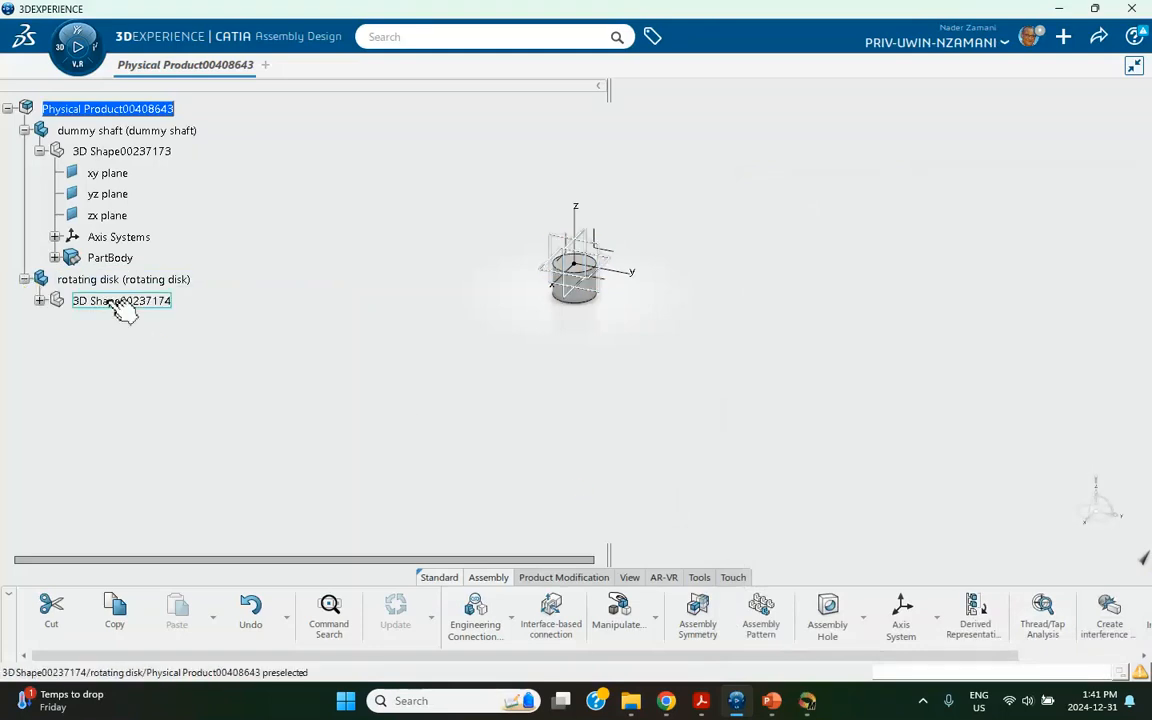
double_click(118, 302)
mouse_move(538, 413)
middle_down()
mouse_move(609, 298)
mouse_move(591, 90)
mouse_move(584, 321)
mouse_move(580, 237)
mouse_move(514, 327)
middle_up()
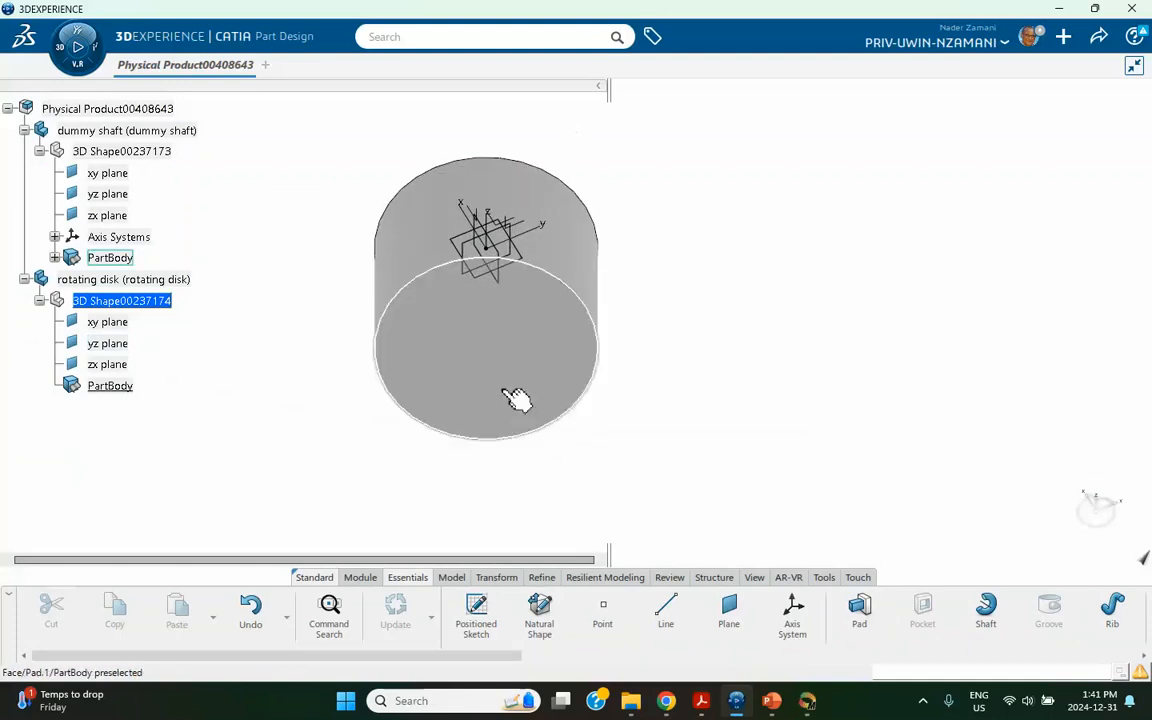
click(520, 322)
click(579, 316)
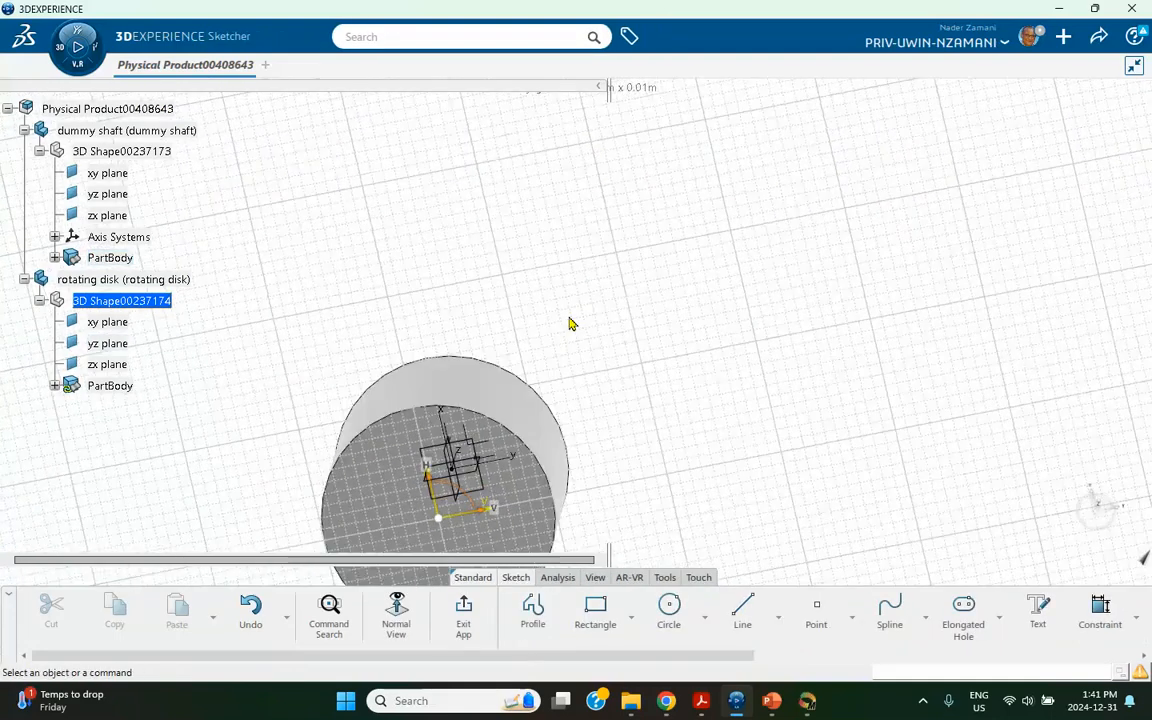
click(668, 608)
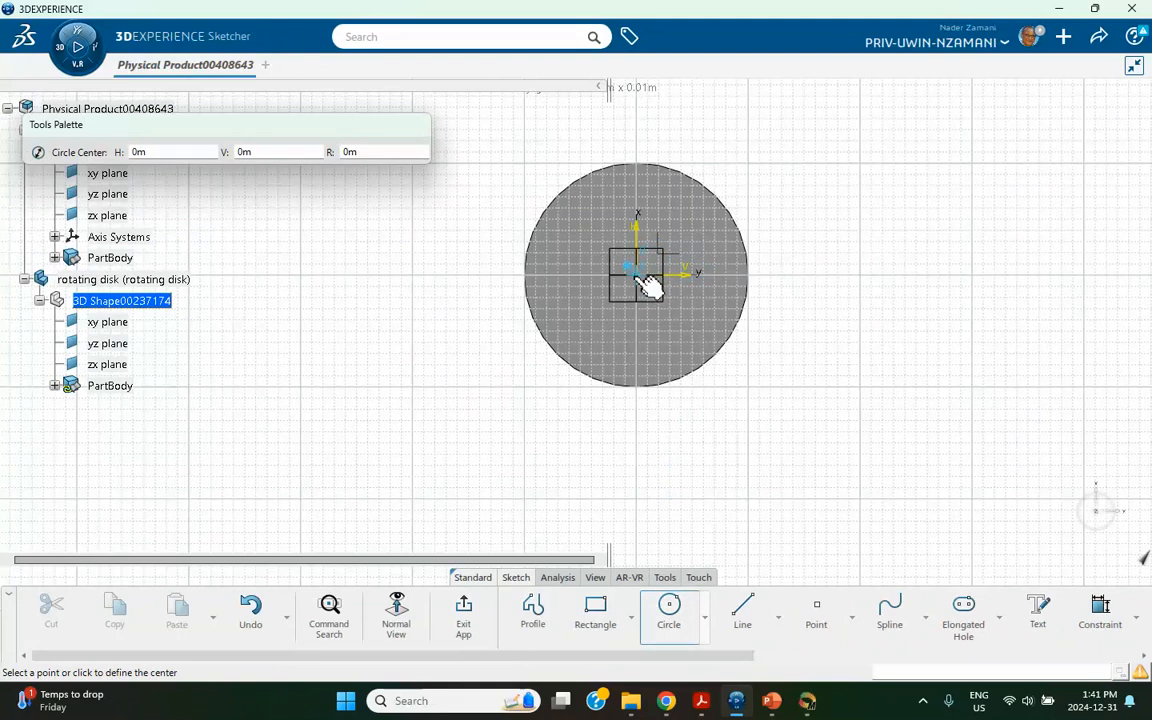
click(645, 280)
click(834, 456)
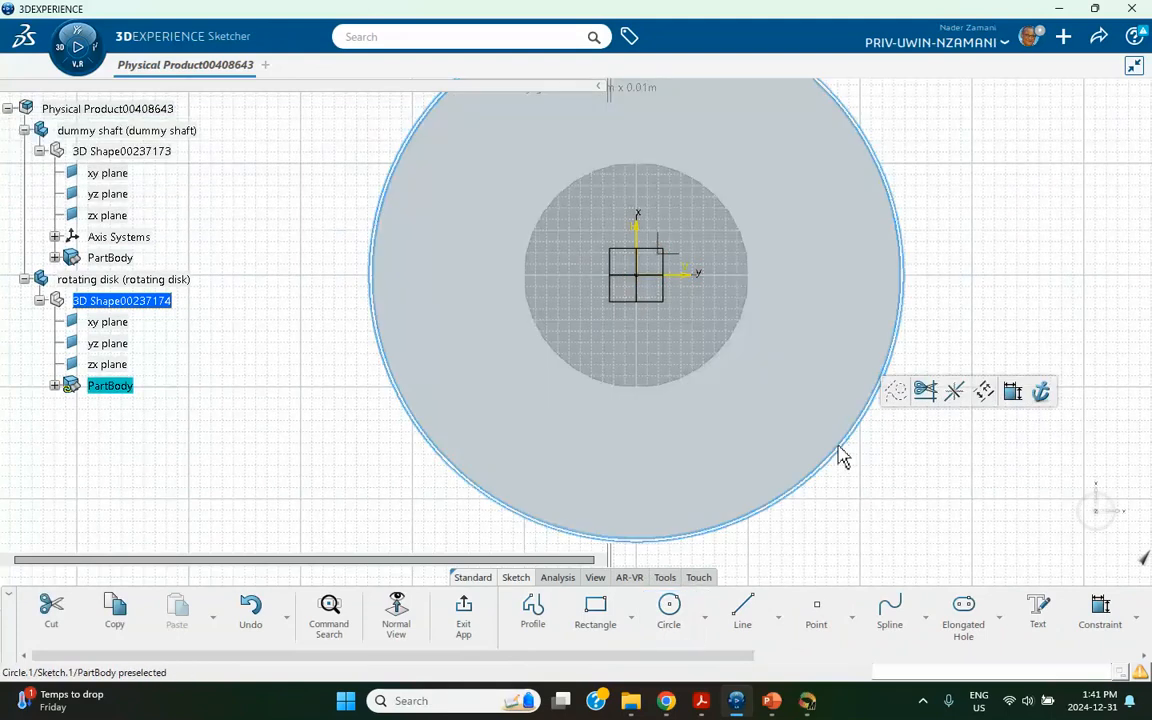
- Dimension the circle's radius, set it to 108 mm and exit the sketch
click(1012, 392)
click(950, 240)
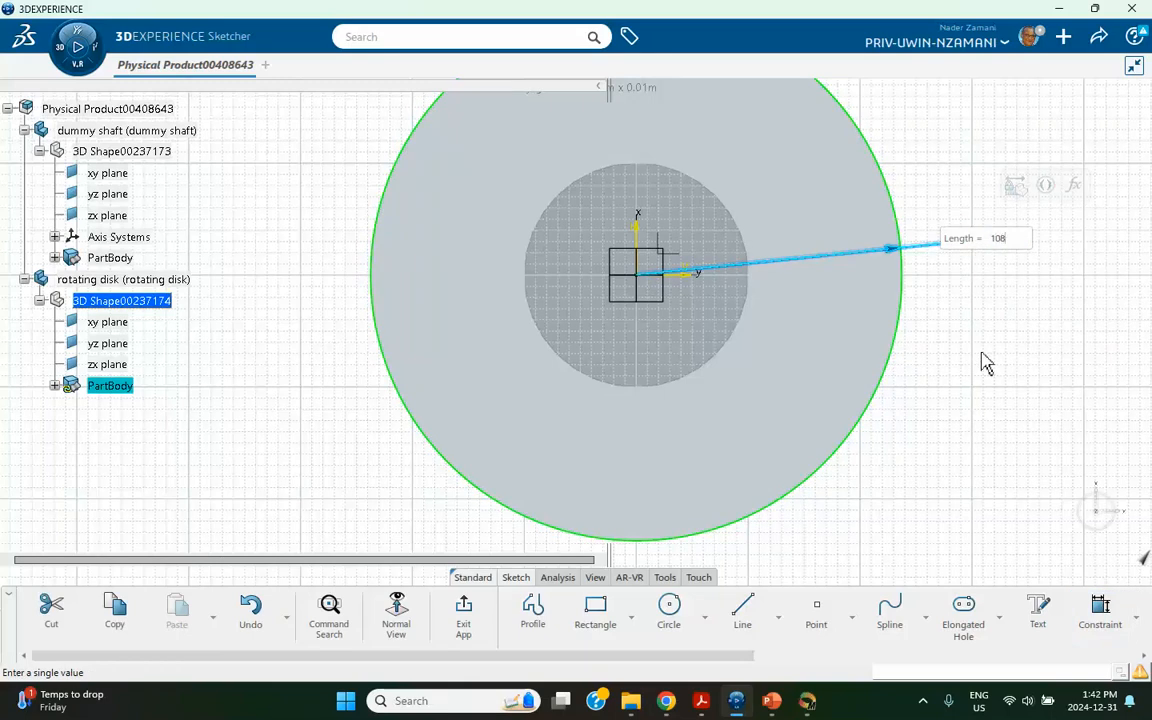
key(Return)
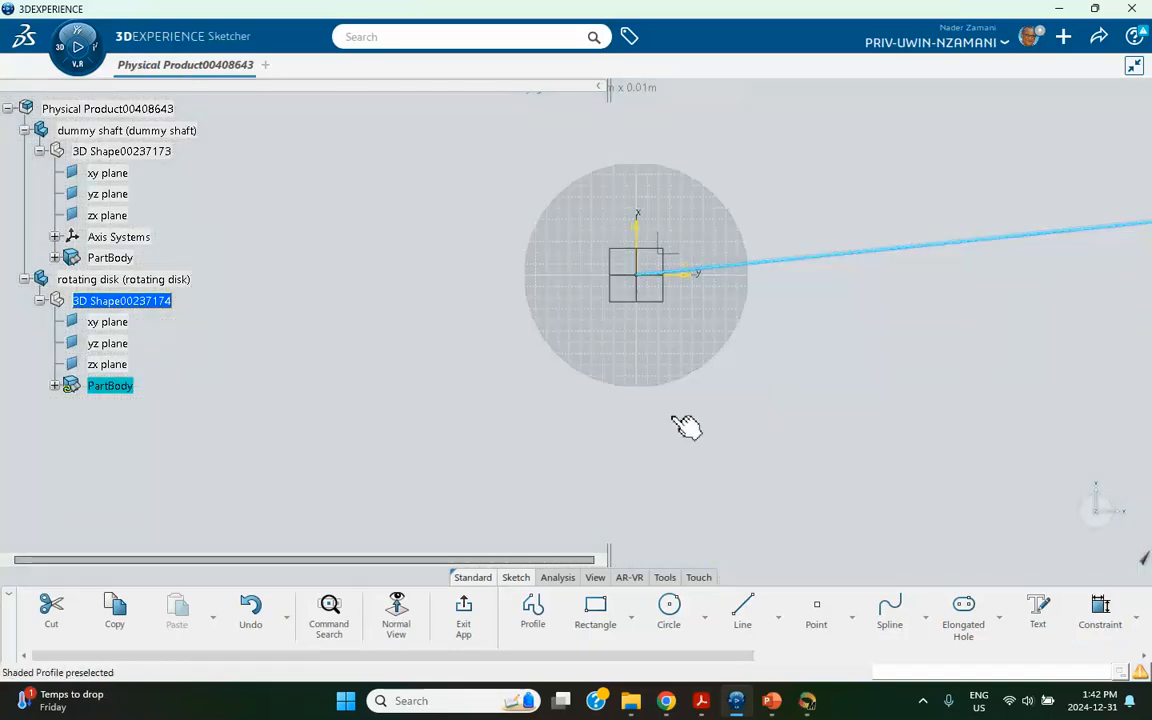
mouse_move(681, 424)
middle_down()
mouse_move(733, 540)
mouse_move(715, 316)
mouse_move(748, 404)
mouse_move(620, 572)
middle_up()
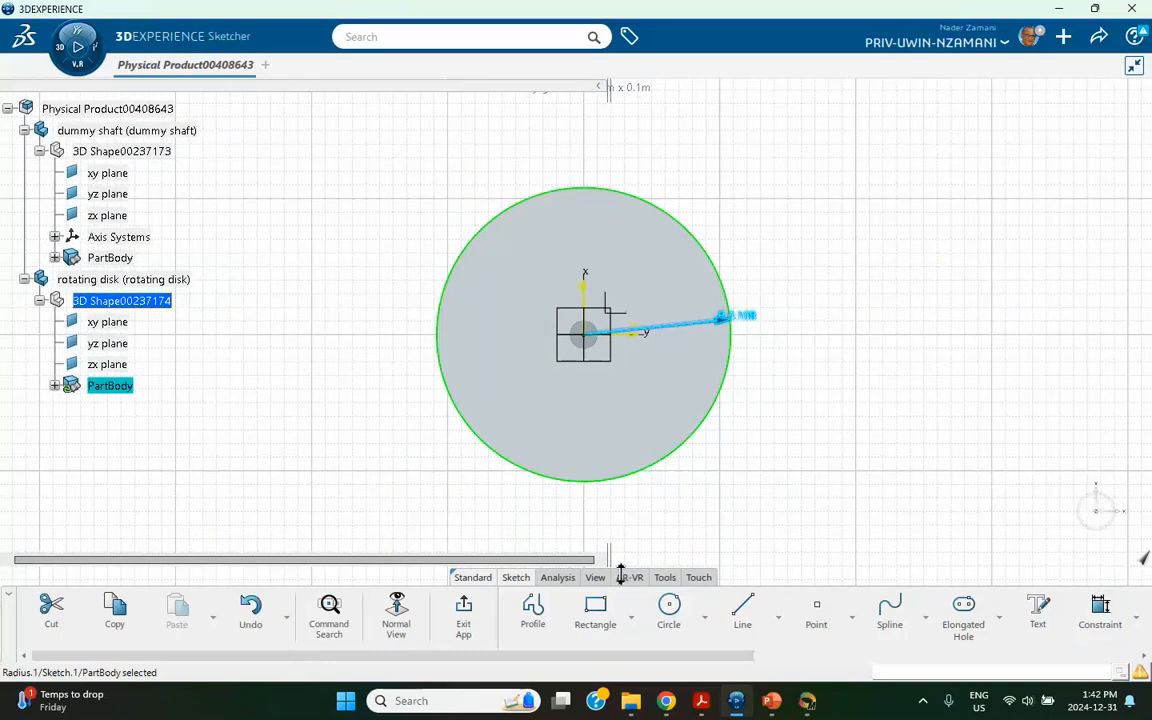
click(463, 610)
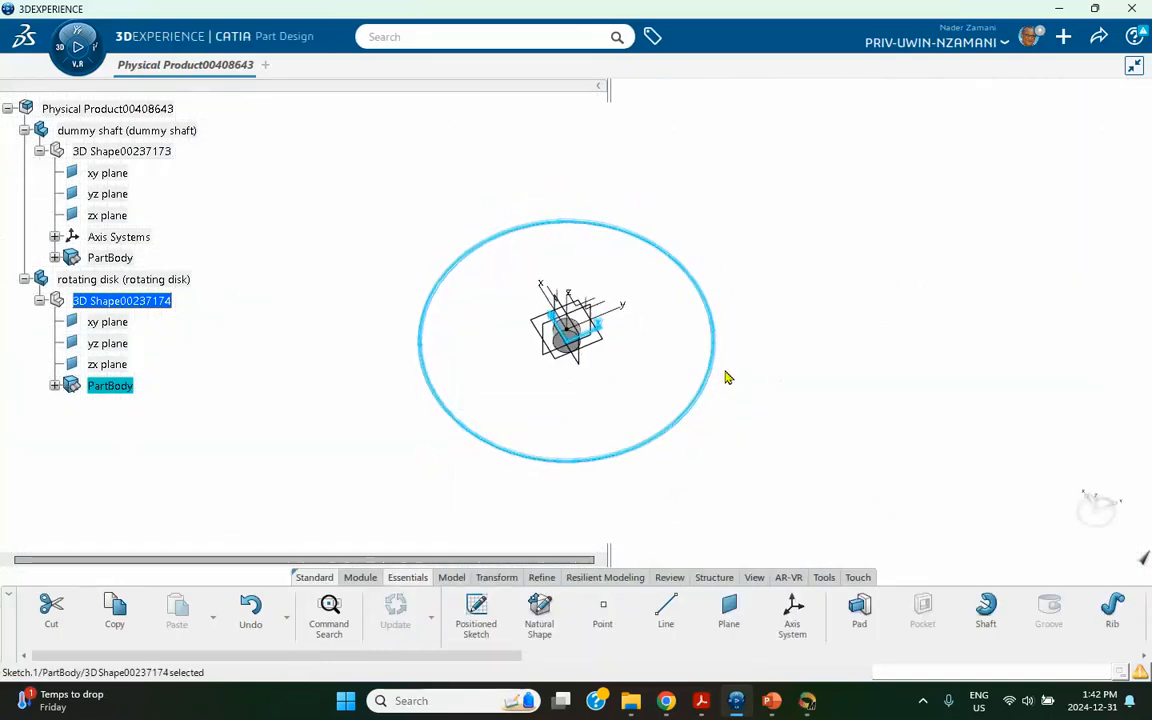
- Reopen the rotating disk's sketch, set the circle's radius to 195 mm and exit the sketch
click(54, 385)
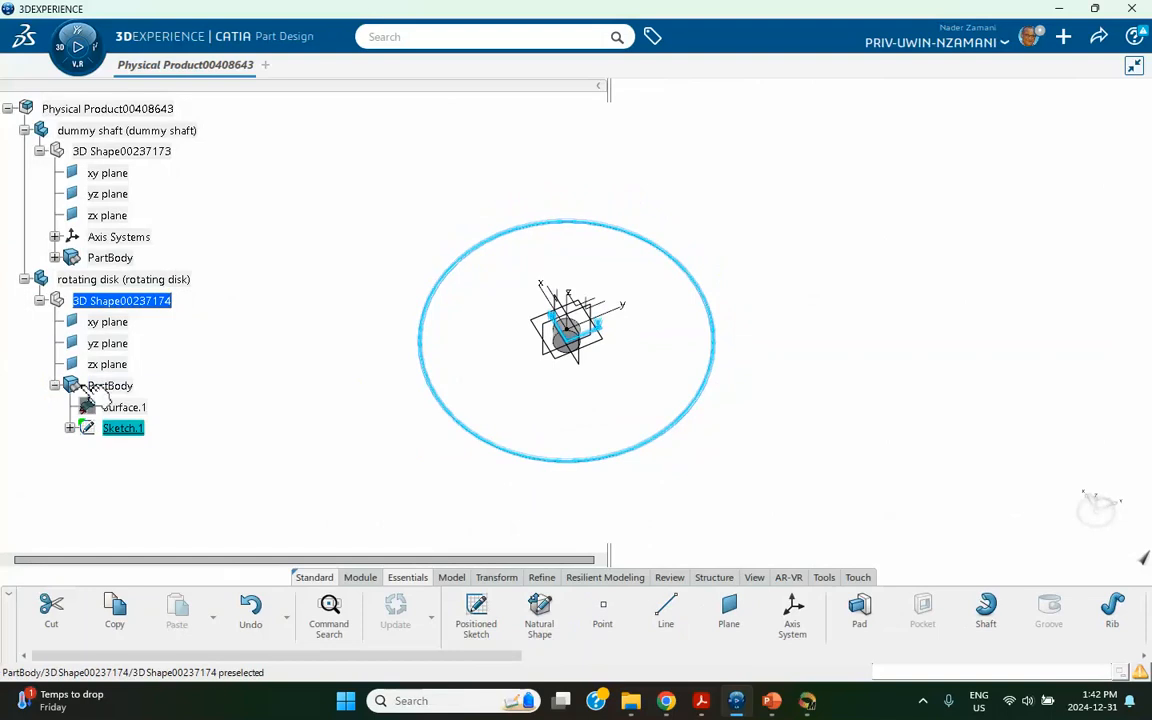
double_click(140, 429)
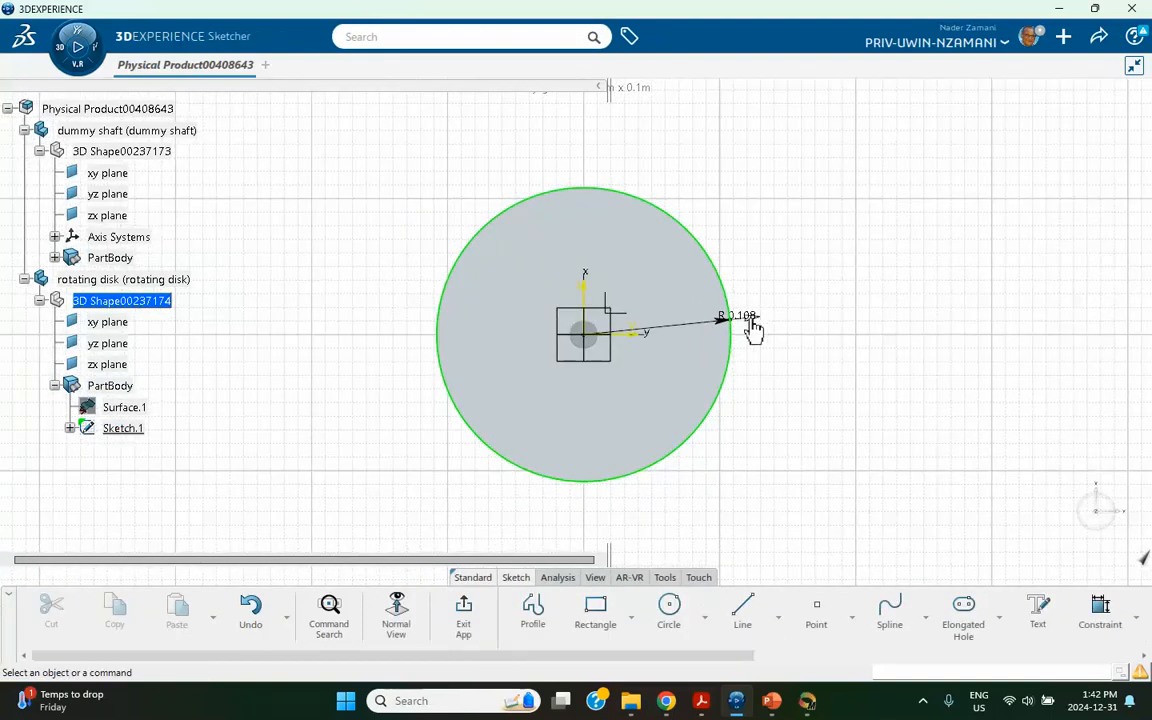
click(748, 320)
double_click(748, 320)
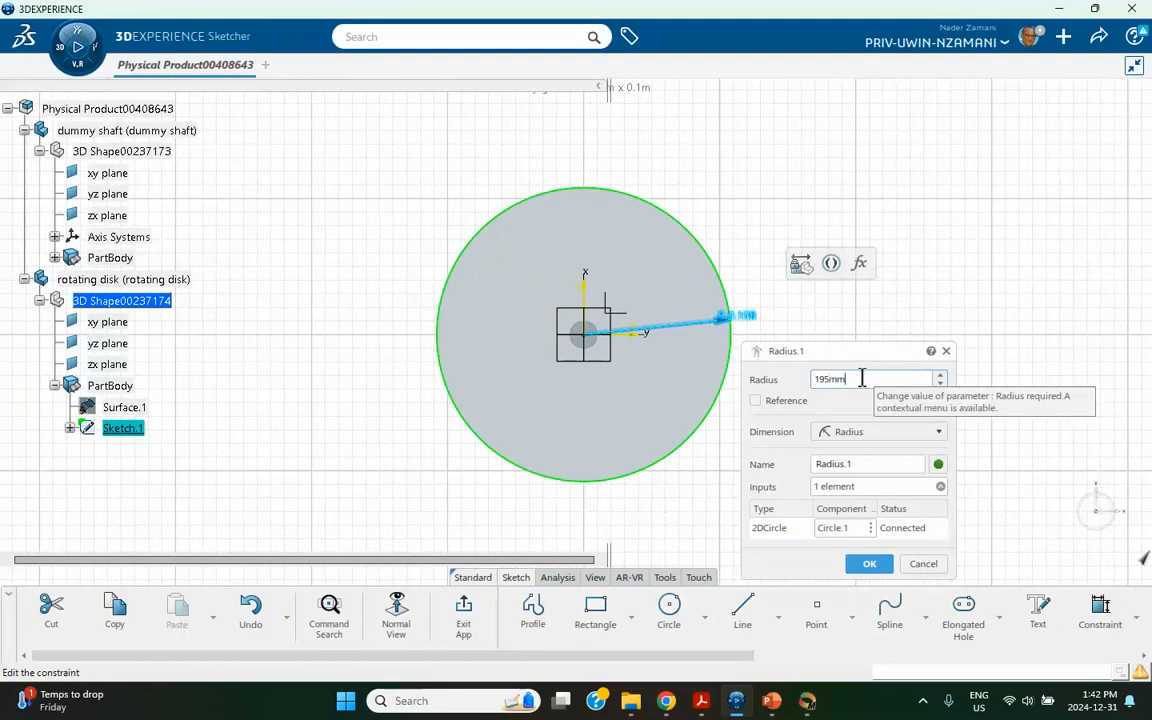
text(195mm)
click(869, 563)
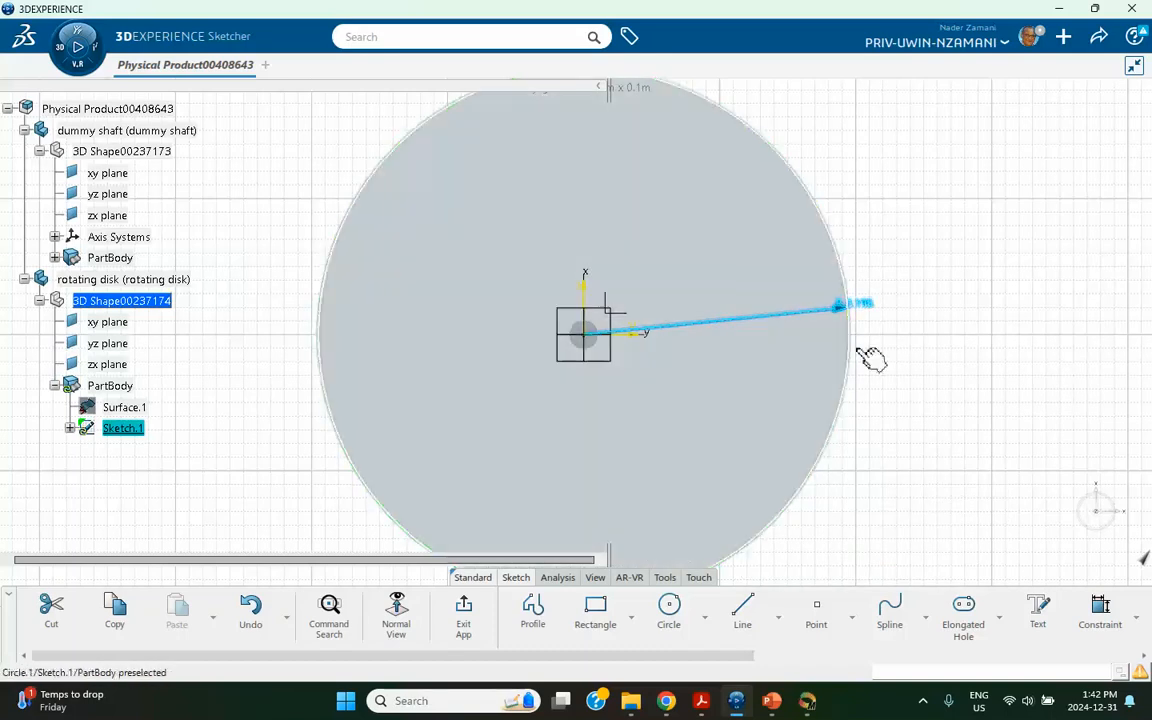
click(463, 607)
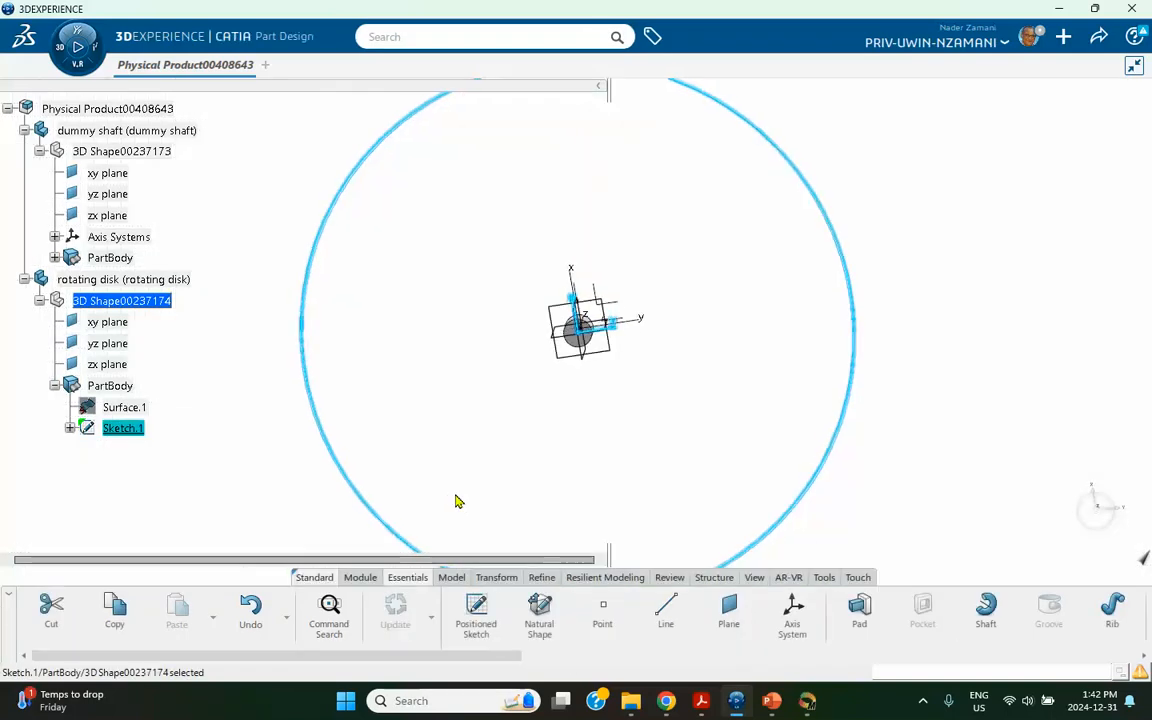
- Pad the disk sketch 108 mm in the reversed direction, downward from the shaft's bottom face
middle_drag(519, 357, 615, 494)
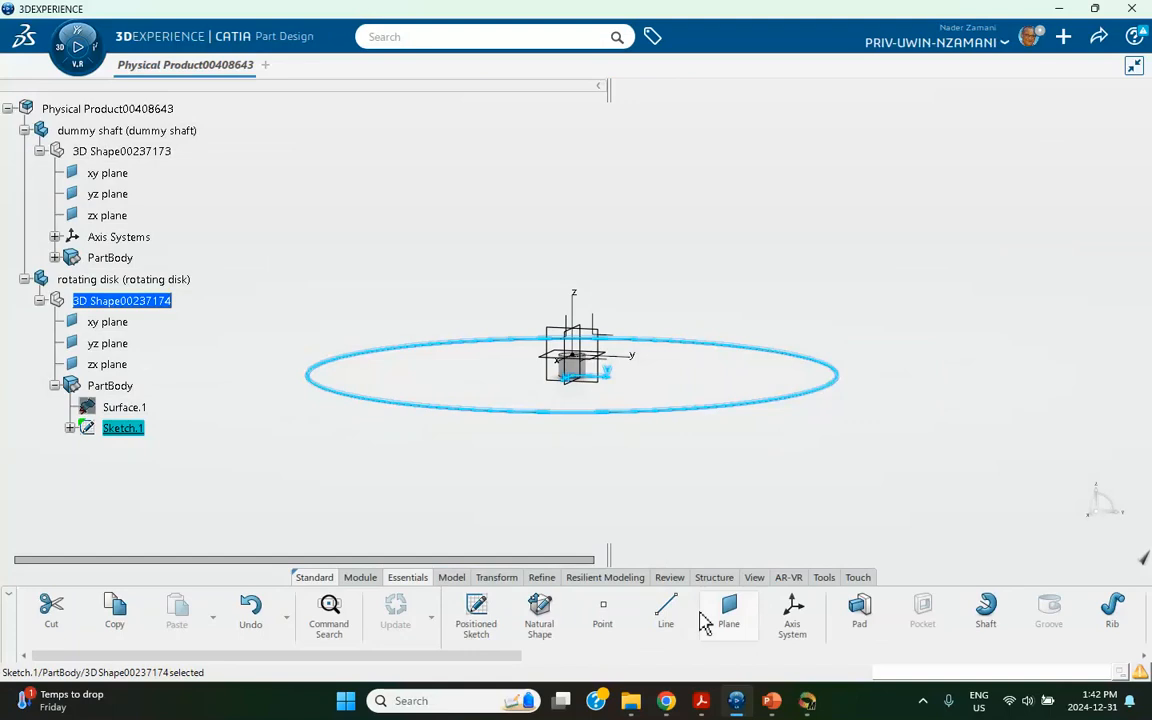
click(859, 610)
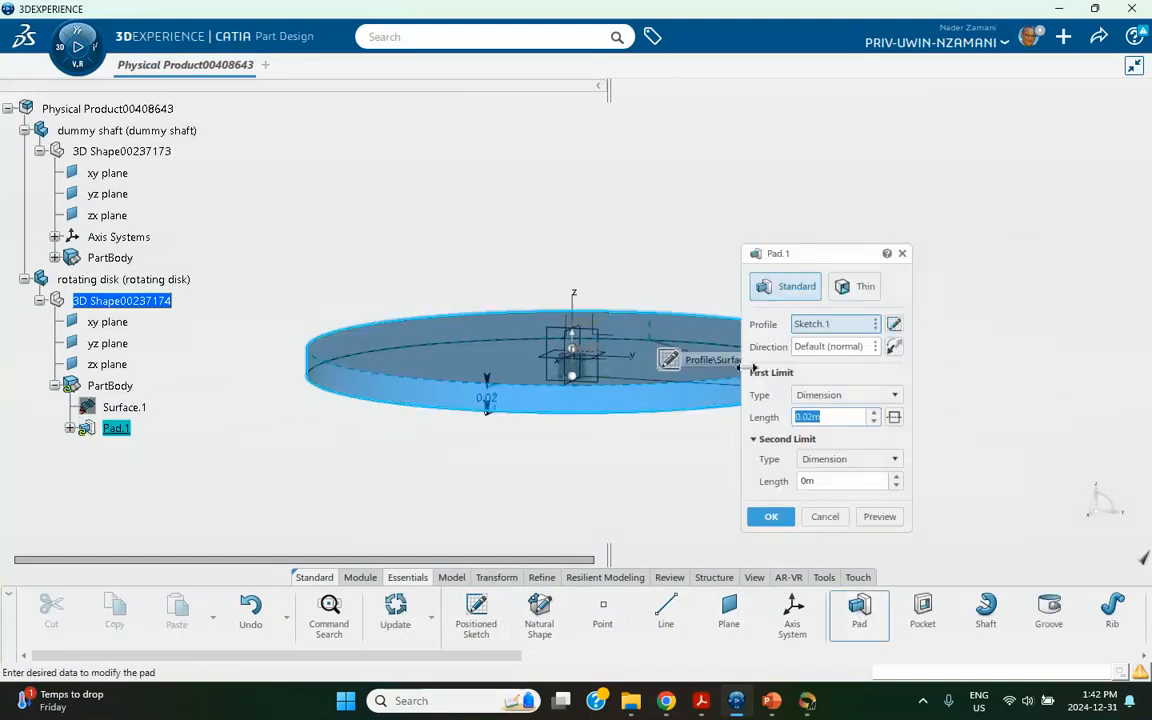
click(896, 350)
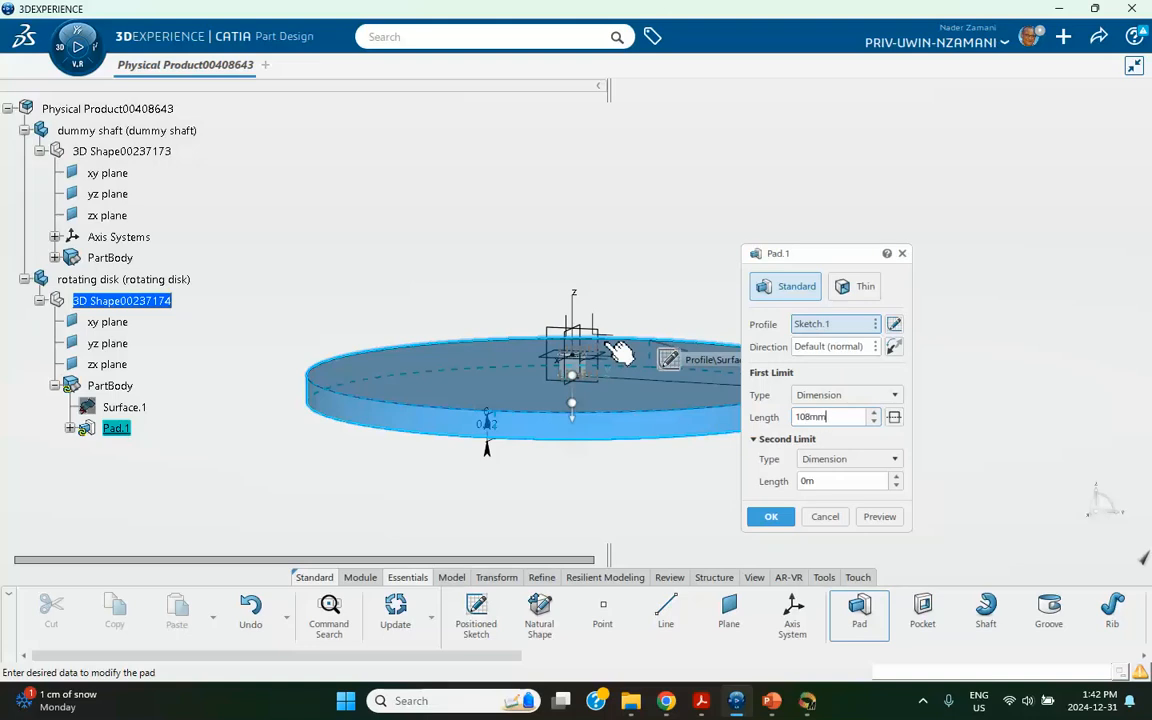
click(766, 514)
middle_drag(766, 514, 706, 333)
click(1046, 177)
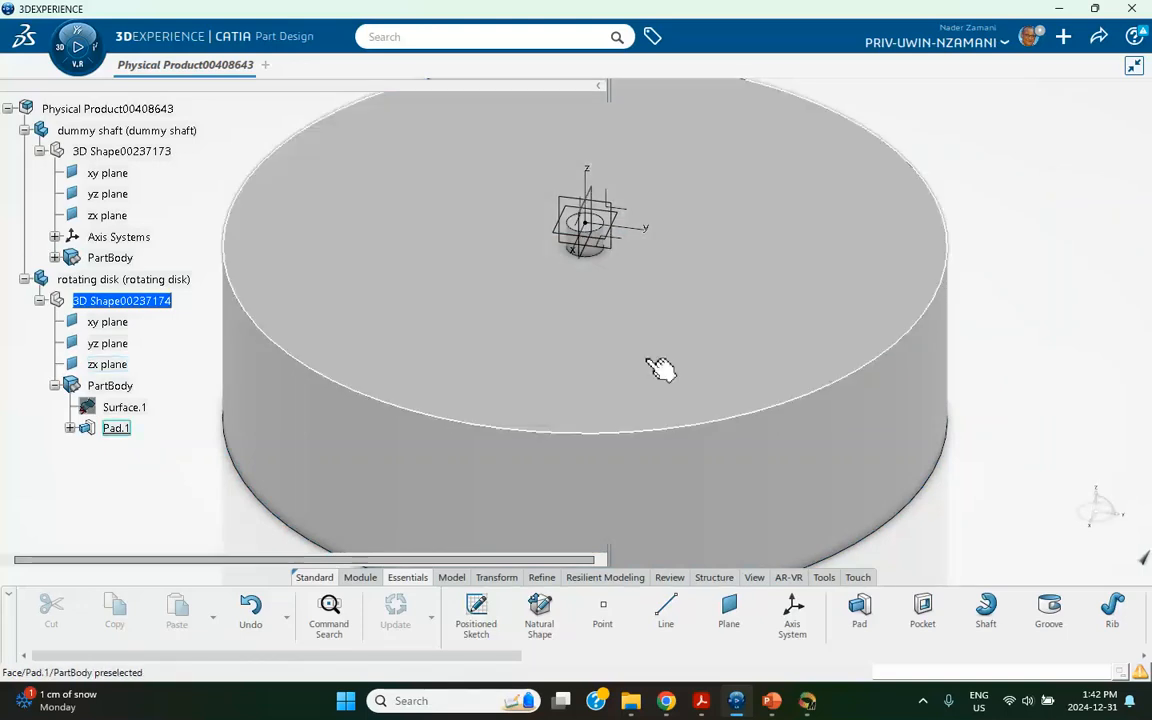
- Create a point at the center of gravity of the rotating disk's bottom face
middle_drag(653, 351, 616, 287)
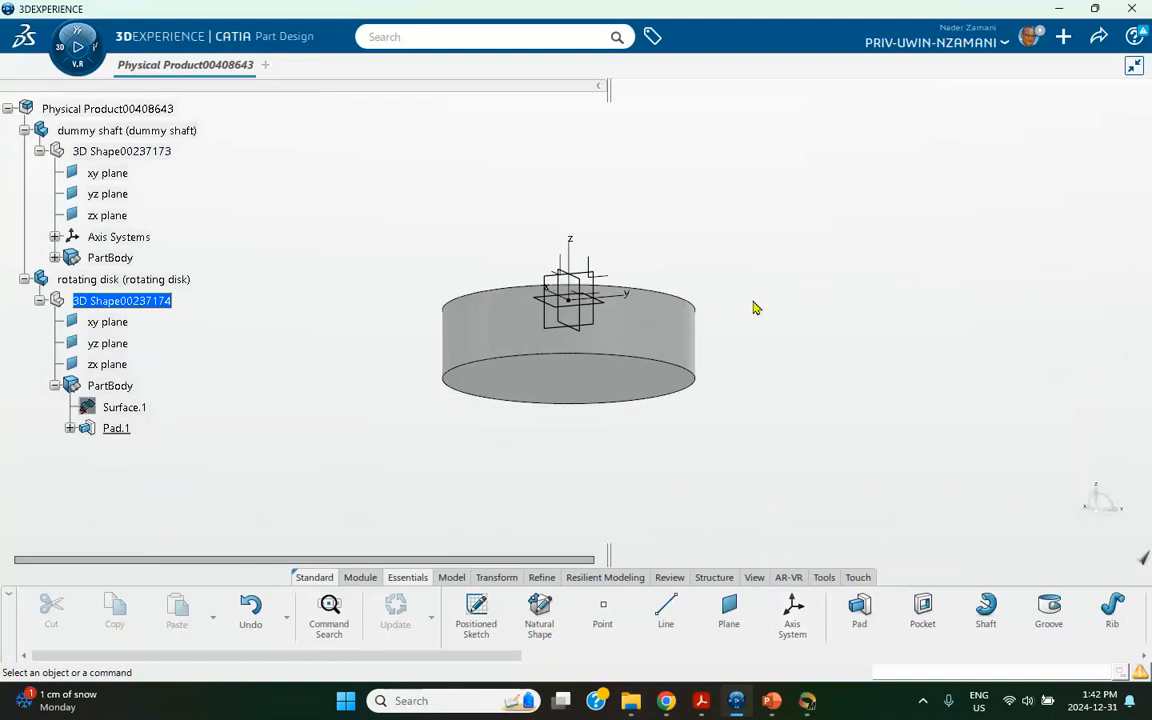
middle_drag(756, 309, 648, 203)
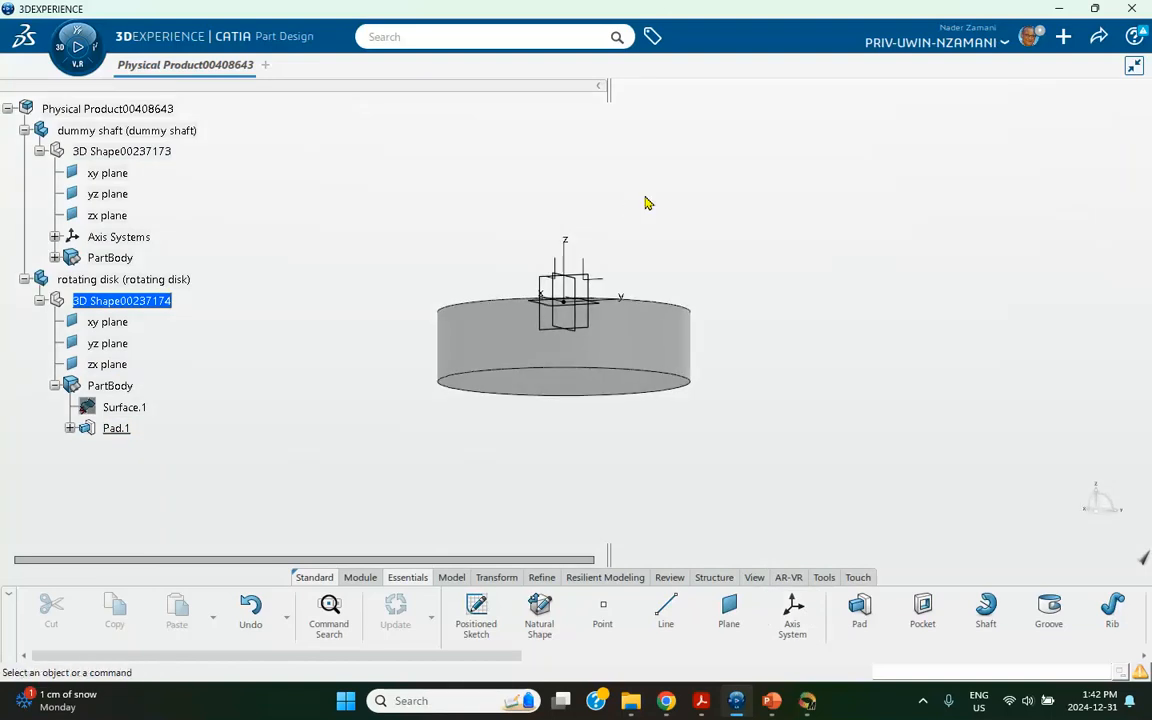
click(598, 600)
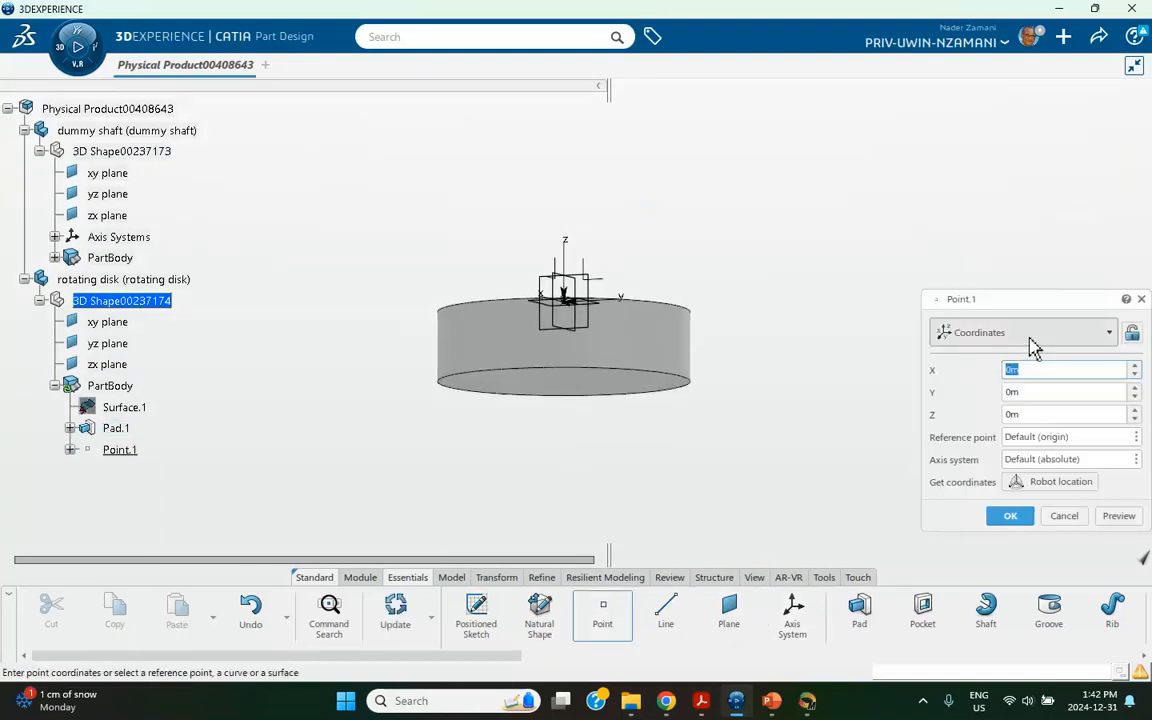
click(1025, 334)
click(995, 505)
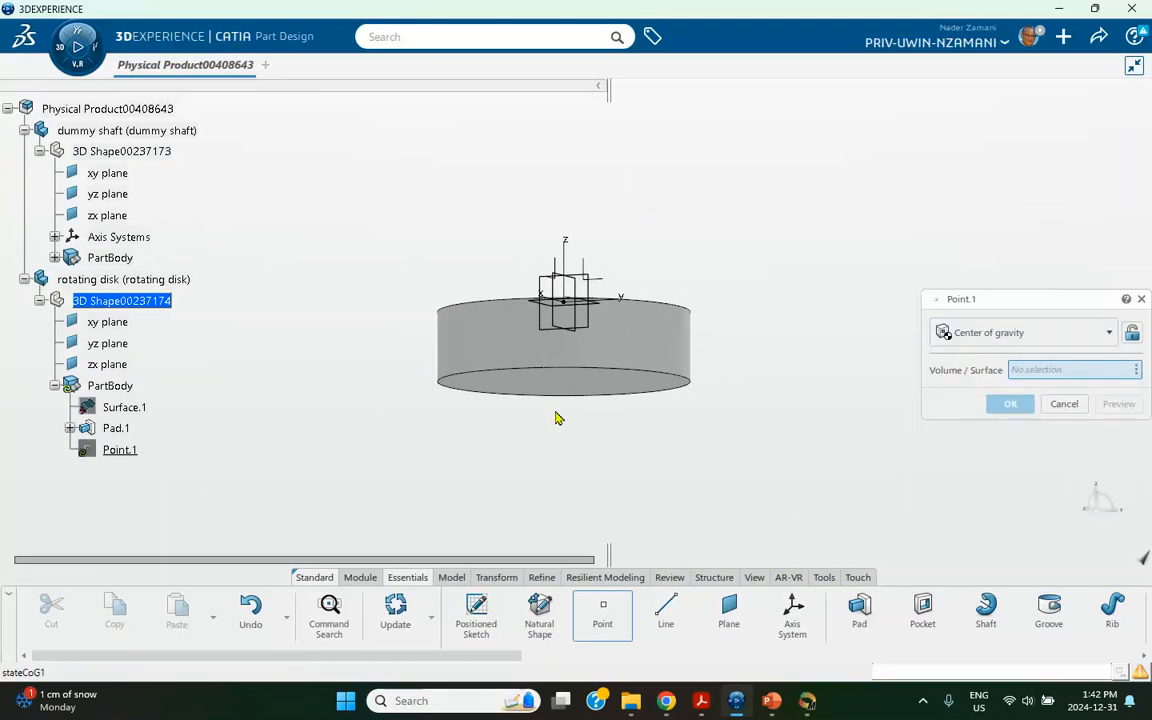
click(583, 390)
click(1008, 404)
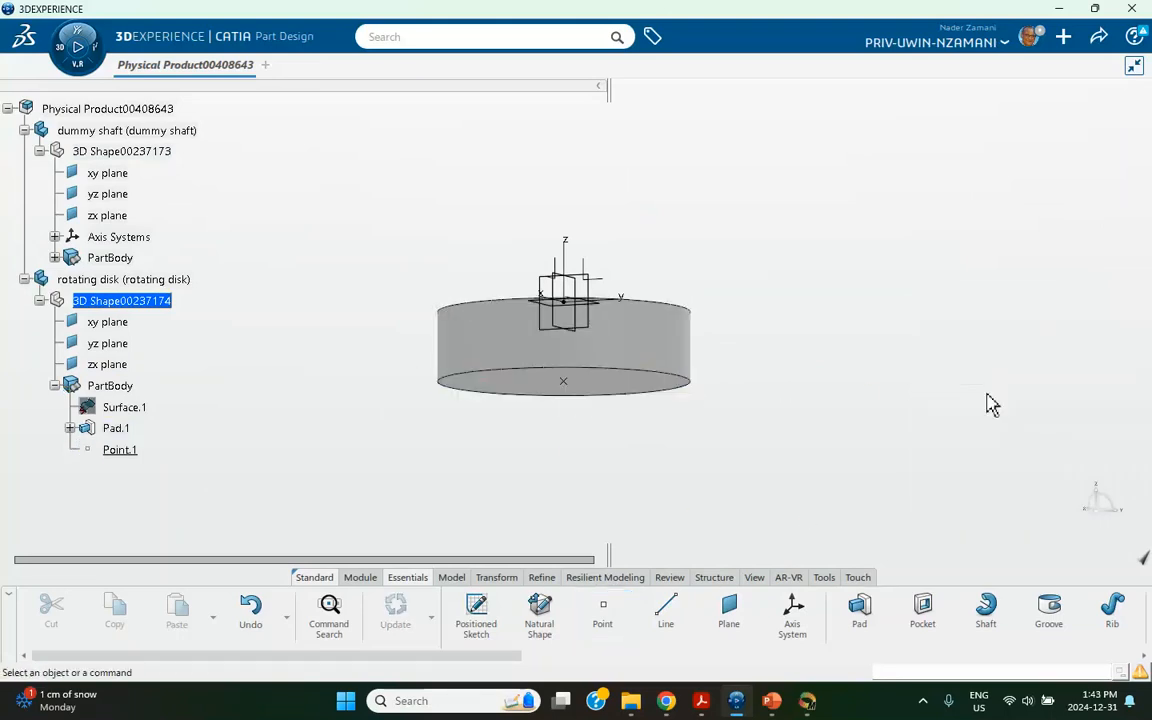
middle_drag(715, 259, 735, 367)
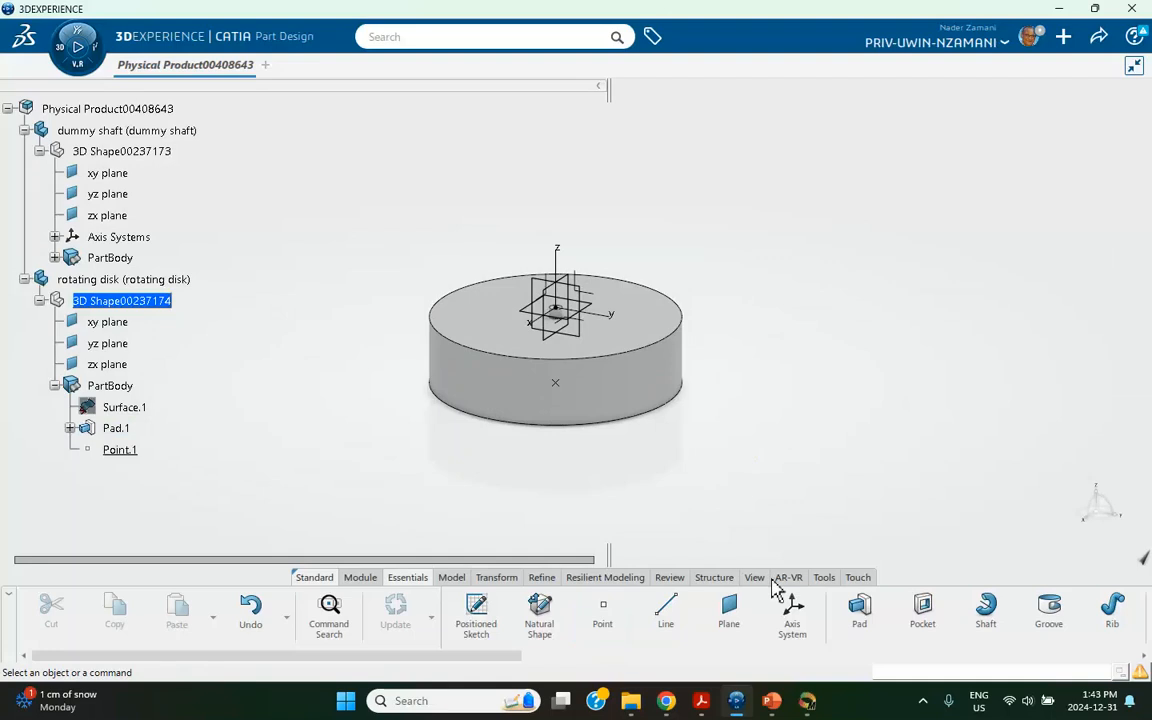
- Create a standard axis system on the rotating disk with its origin at the bottom-face center-of-gravity point
click(792, 610)
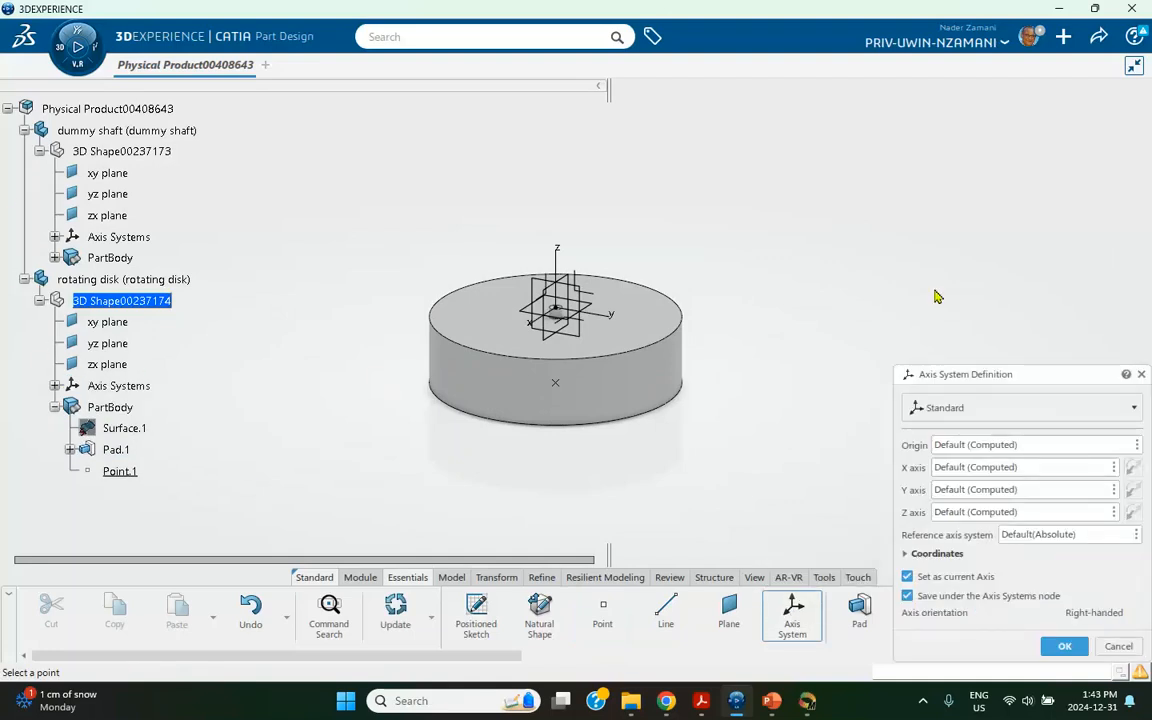
click(983, 451)
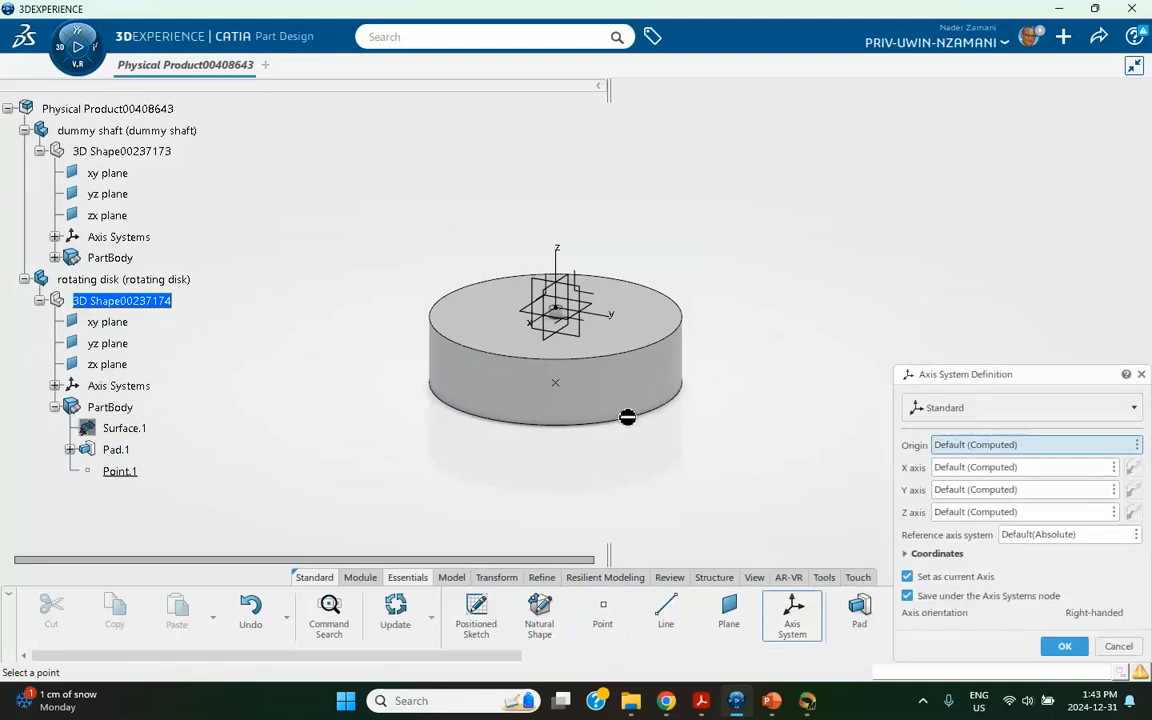
click(568, 390)
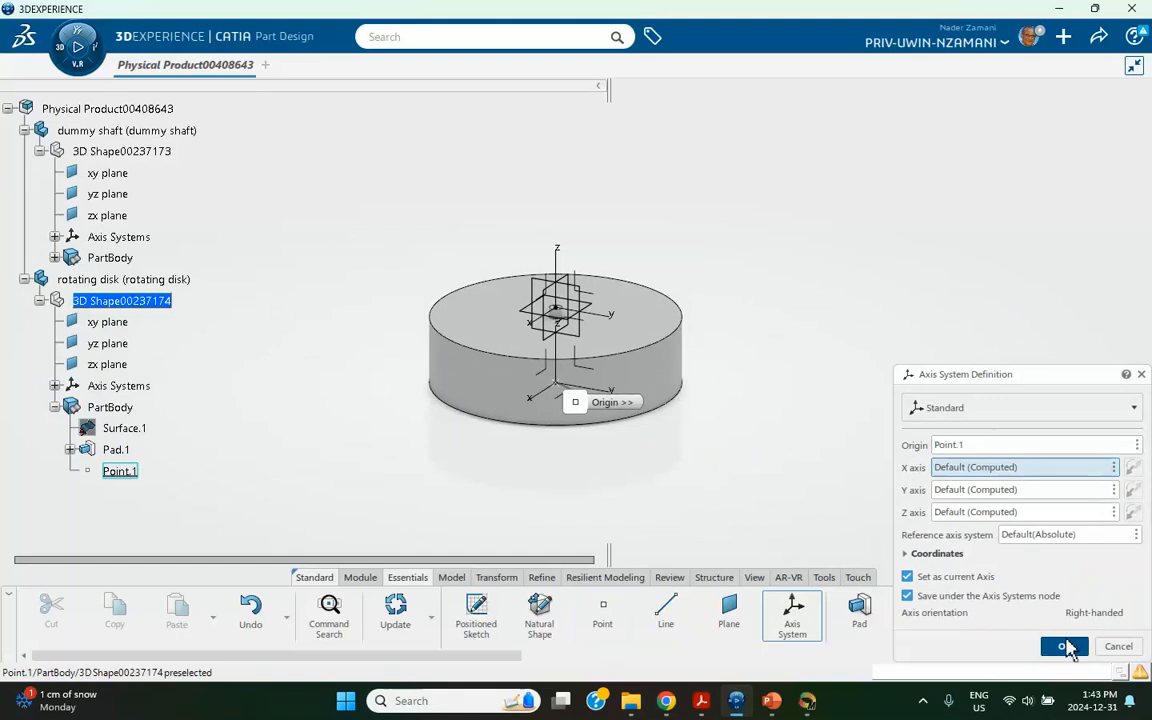
click(1064, 645)
- Create an on-curve point on the bottom circular edge of the rotating disk, about 1.015 m along the edge from its extremity
middle_drag(625, 358, 618, 254)
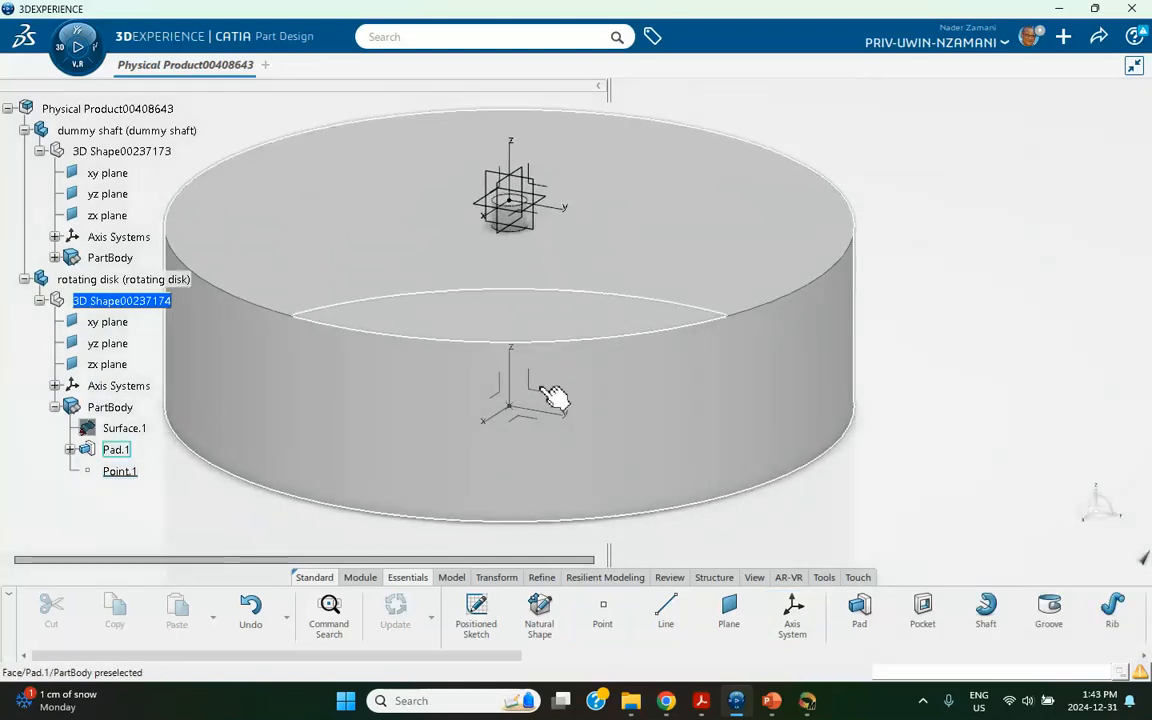
middle_drag(548, 393, 797, 252)
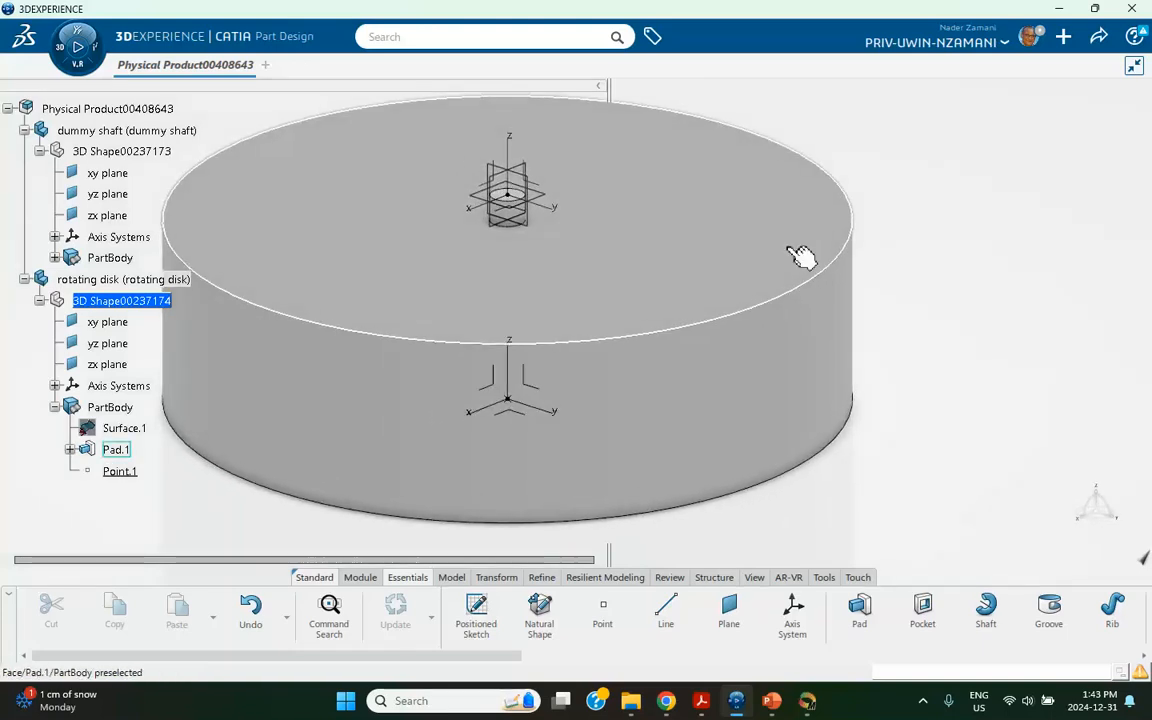
middle_drag(532, 300, 650, 335)
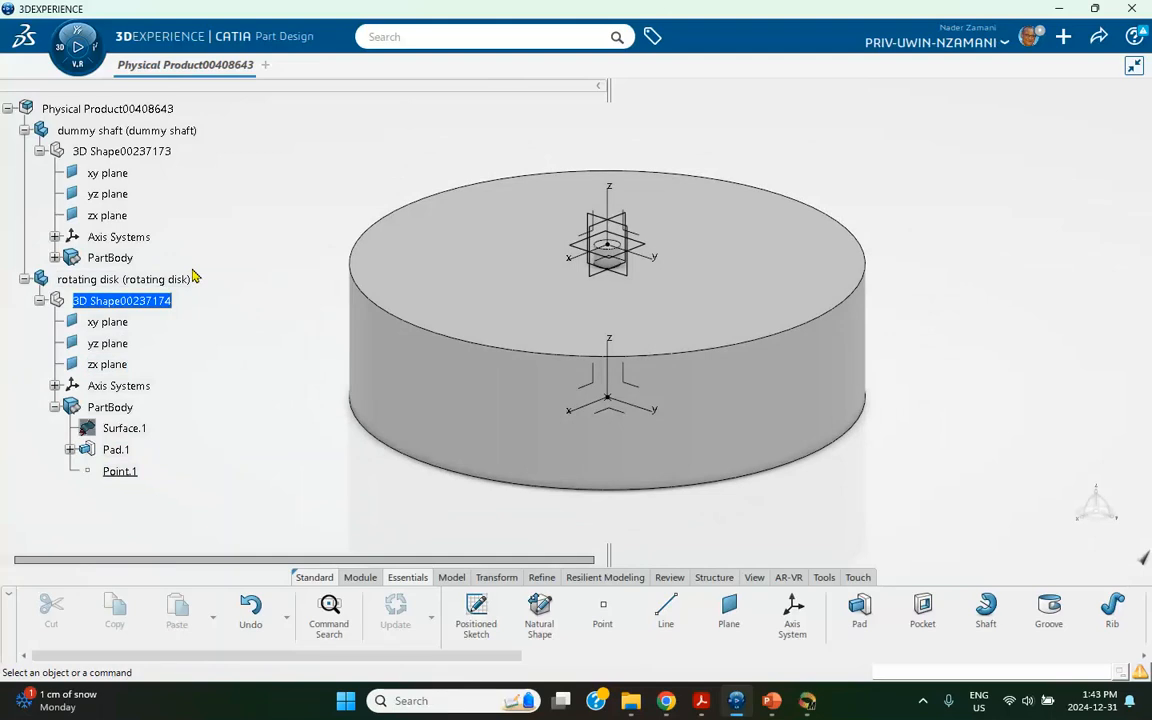
click(610, 614)
click(424, 465)
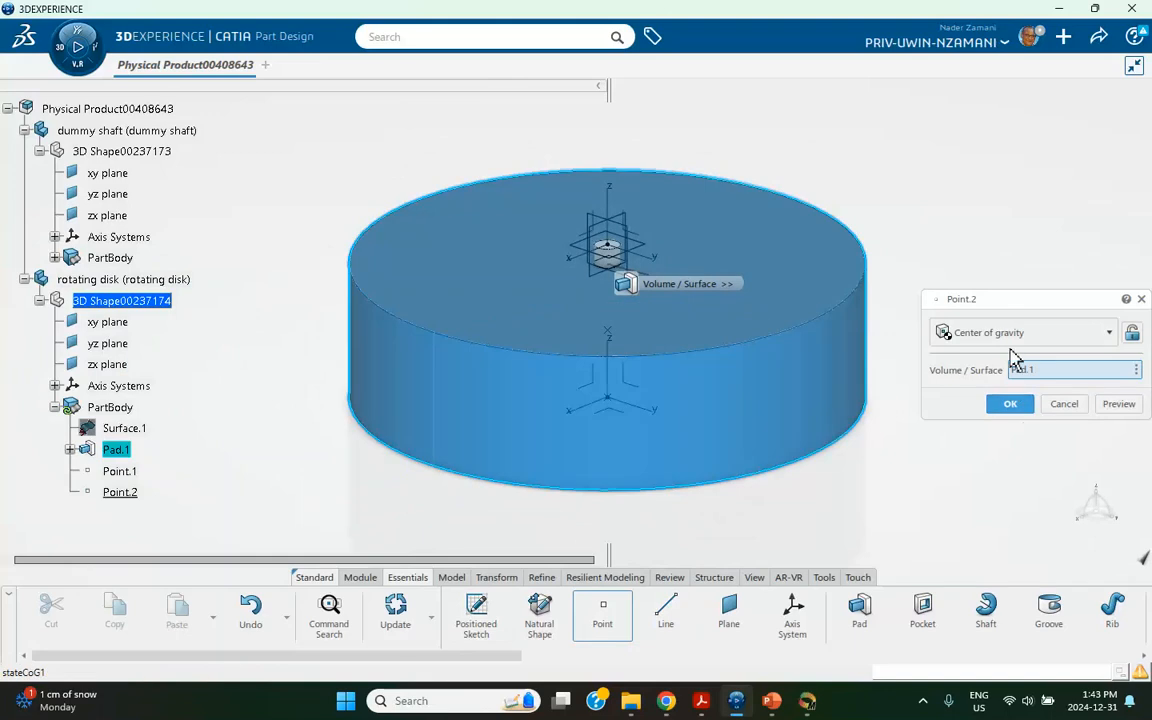
click(1012, 336)
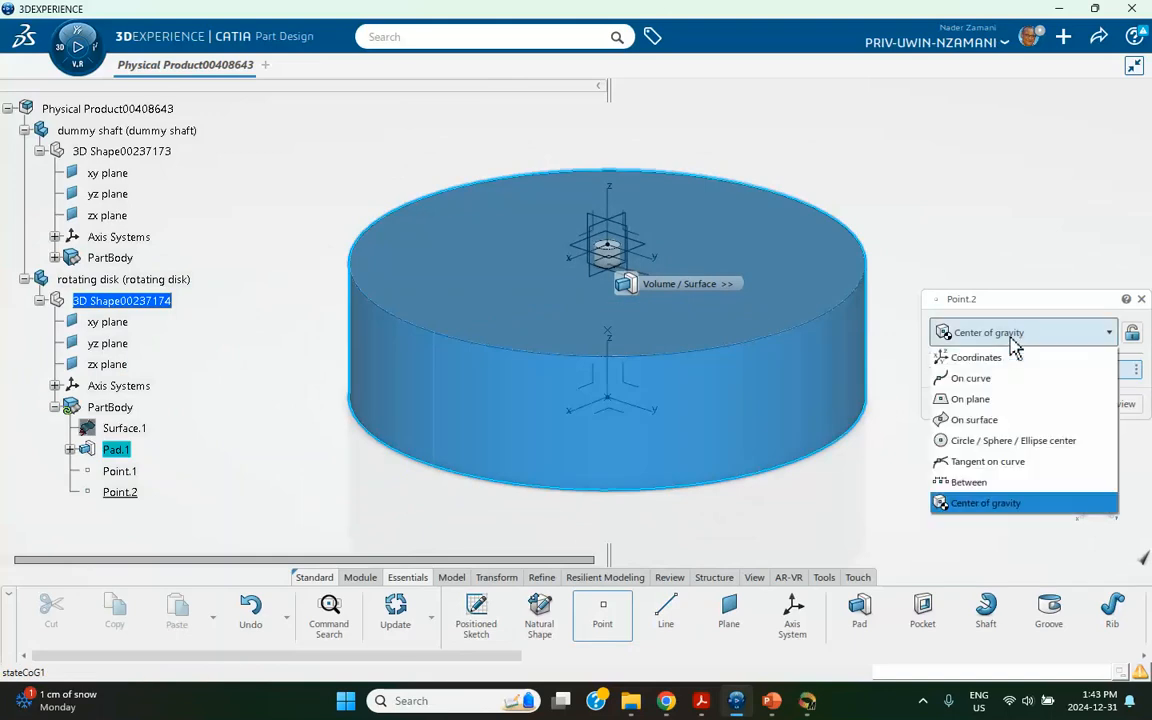
click(997, 386)
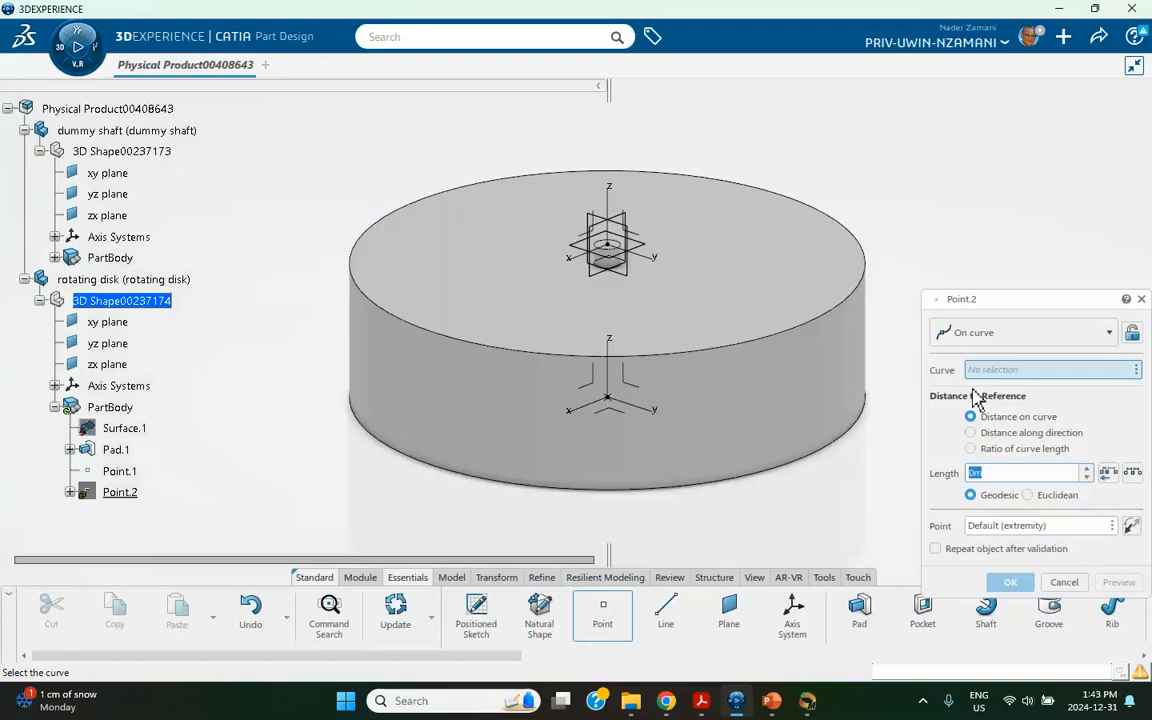
click(441, 480)
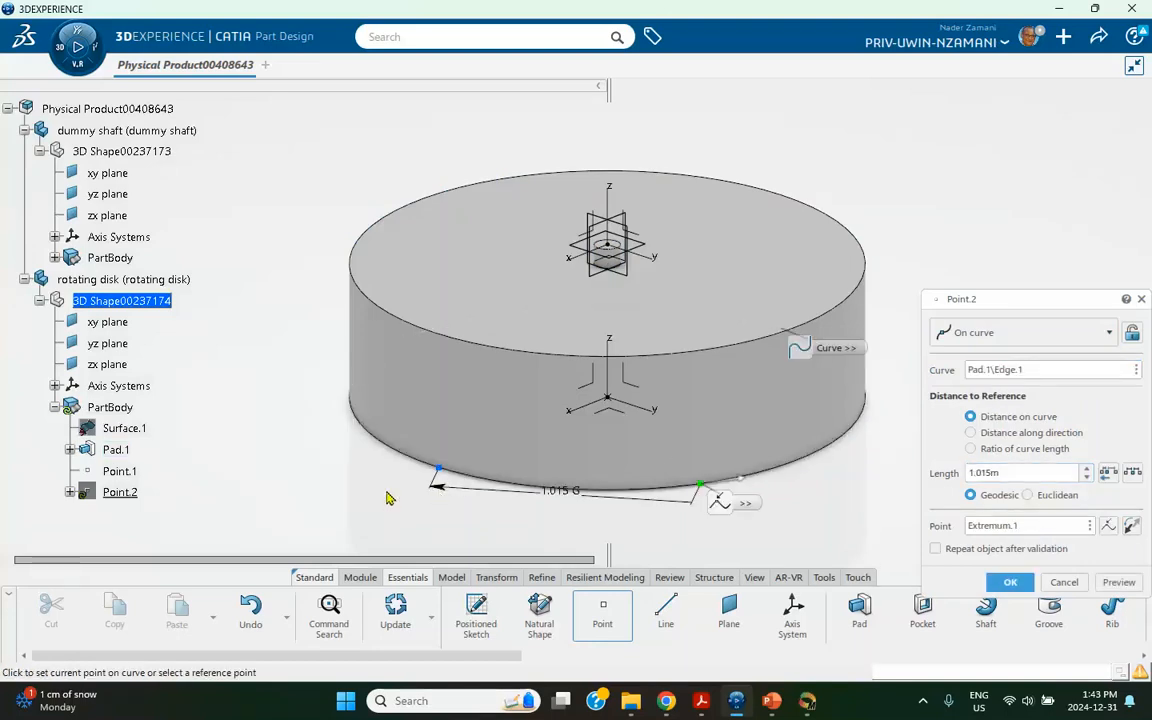
click(1010, 582)
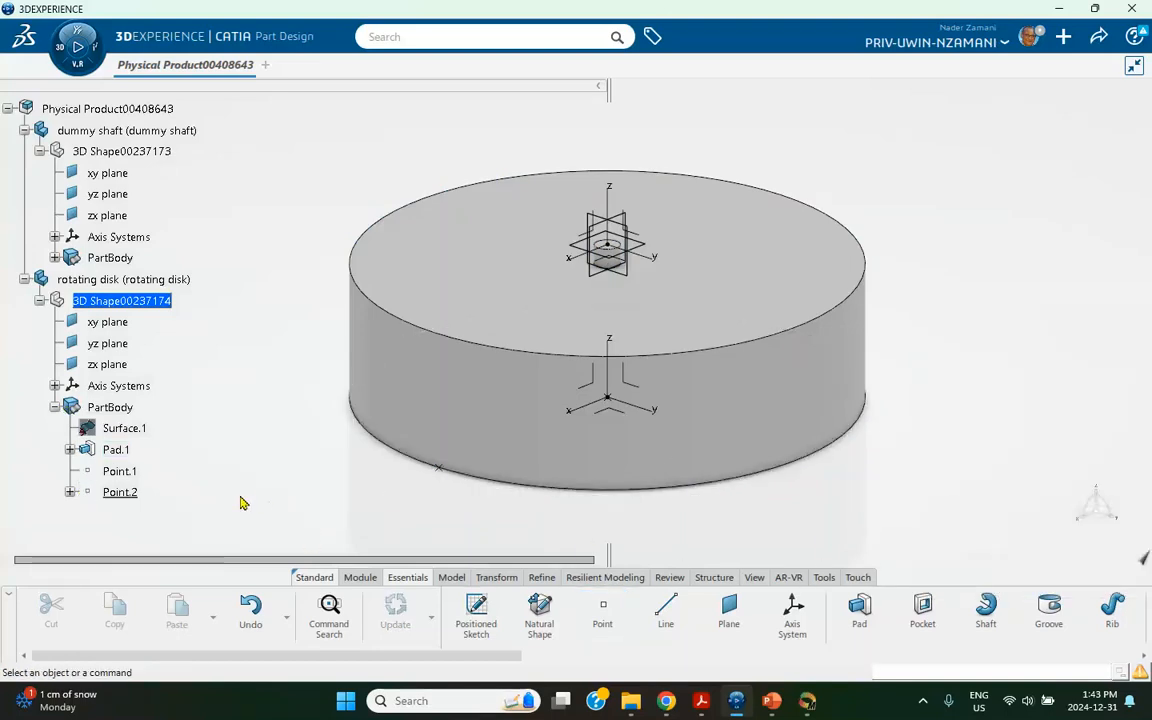
- Collapse the dummy shaft and rotating disk branches in the product tree
click(7, 110)
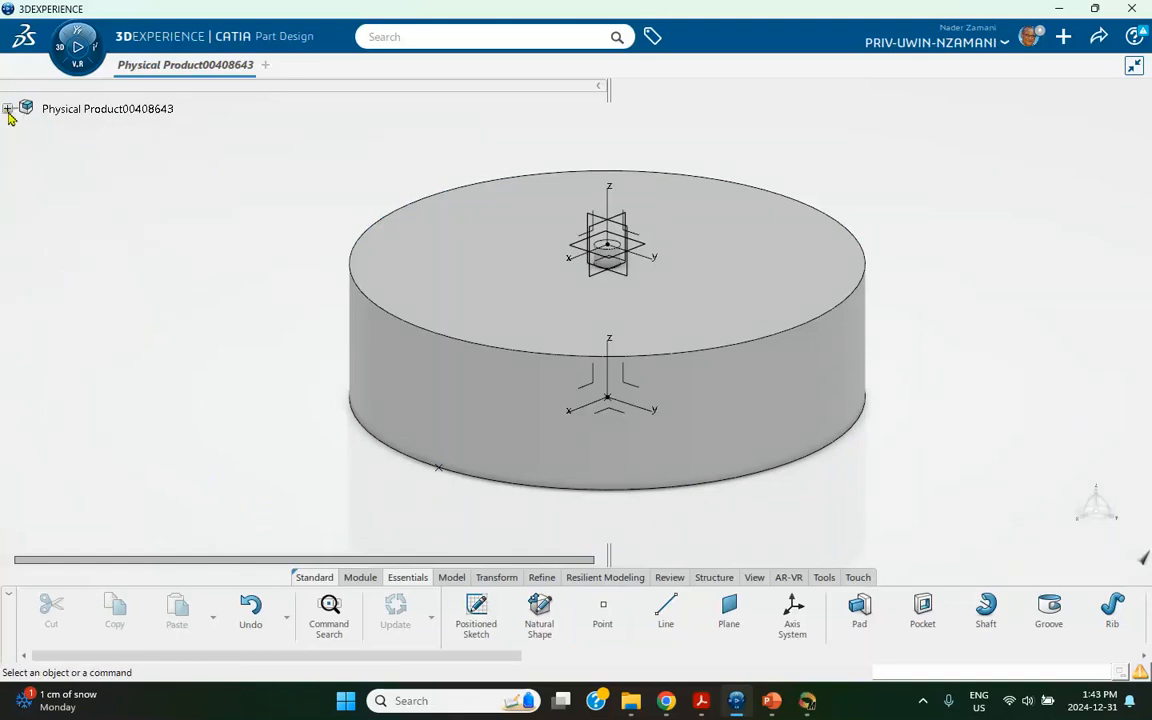
click(7, 109)
click(24, 131)
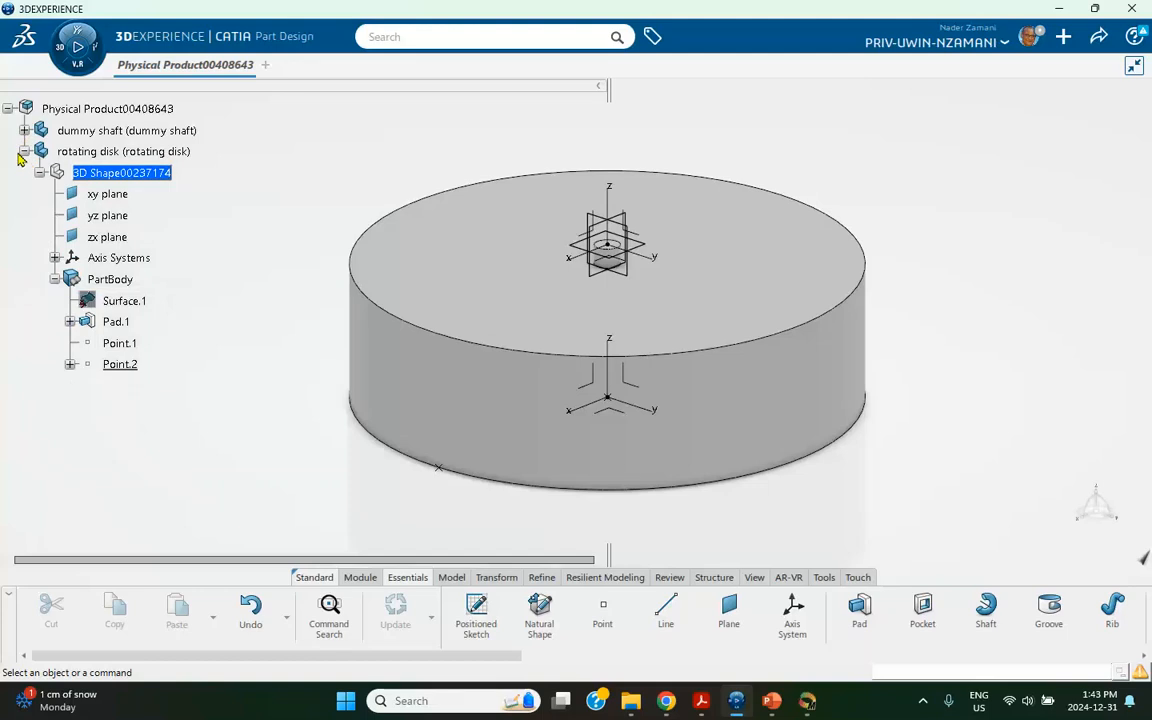
click(24, 152)
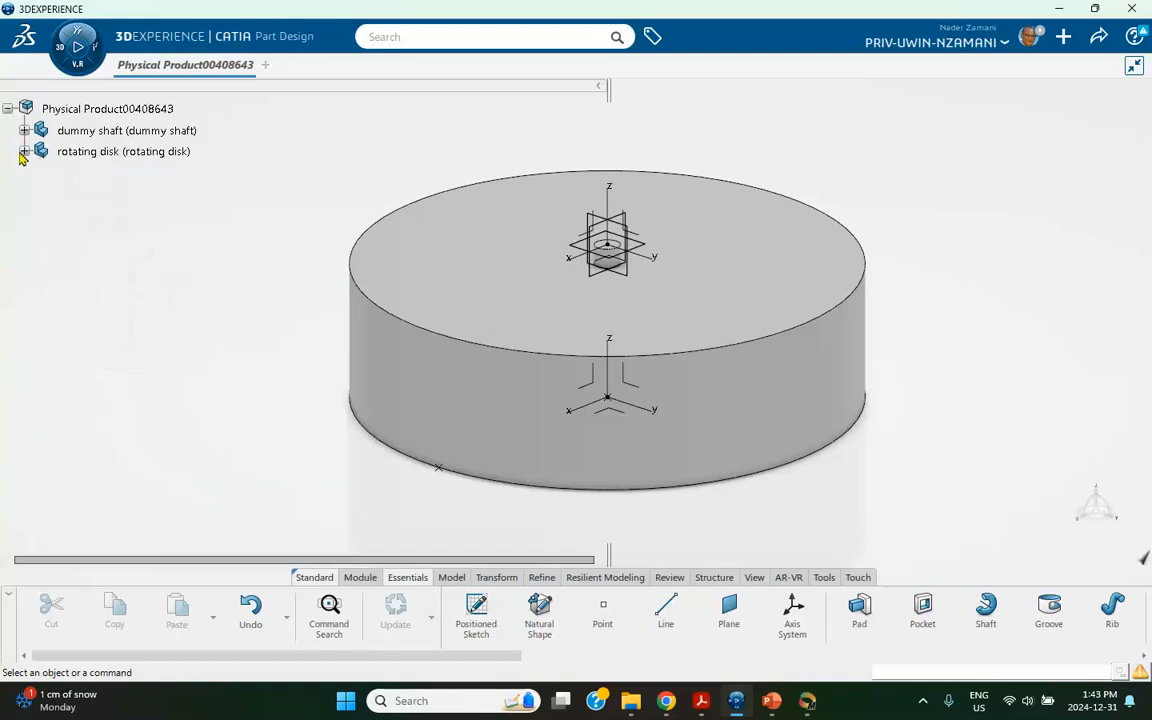
click(62, 46)
scroll(293, 458, down, 1)
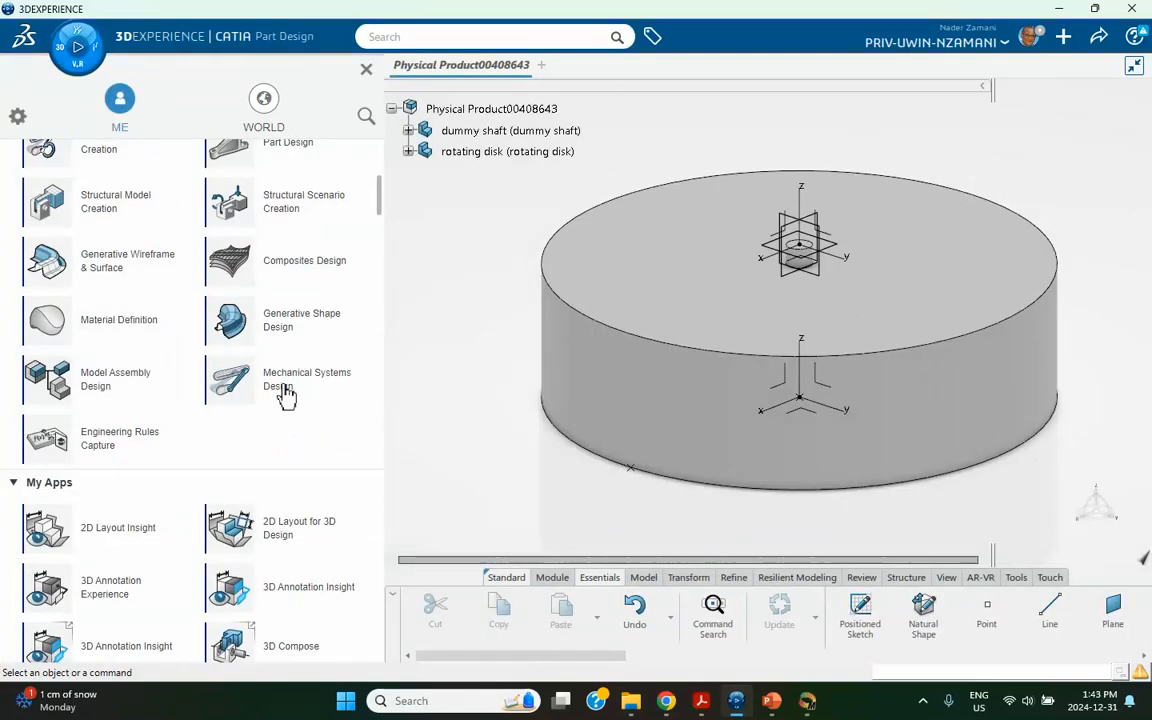
click(296, 400)
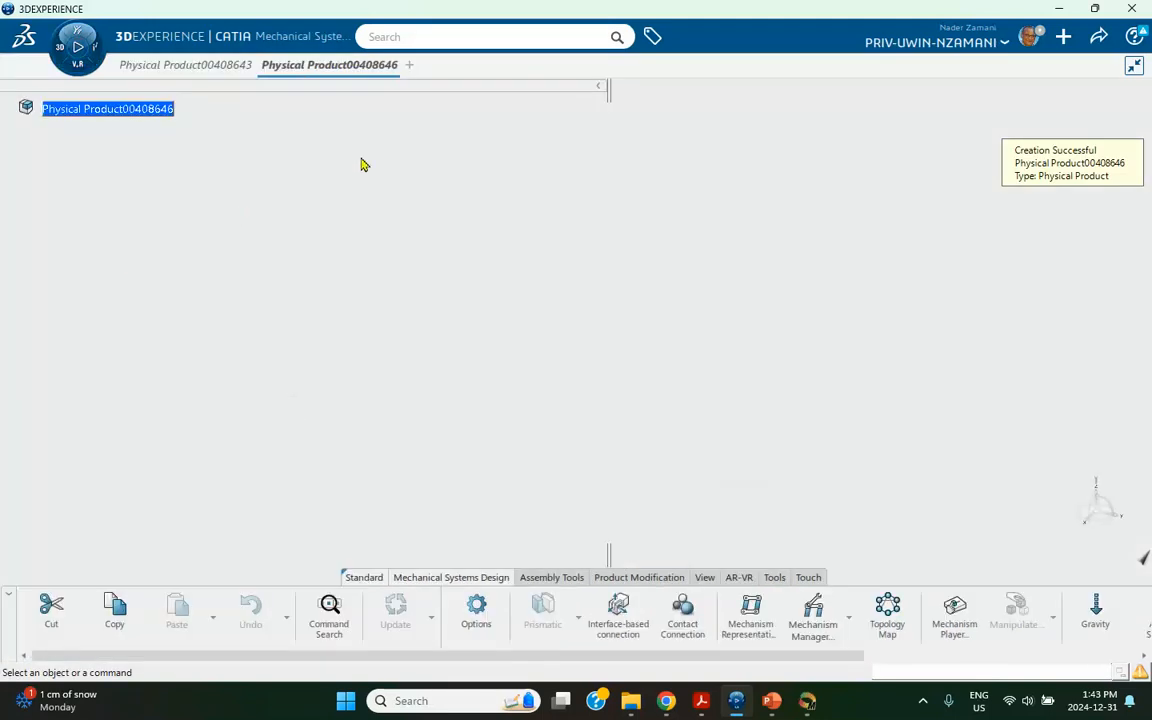
click(392, 65)
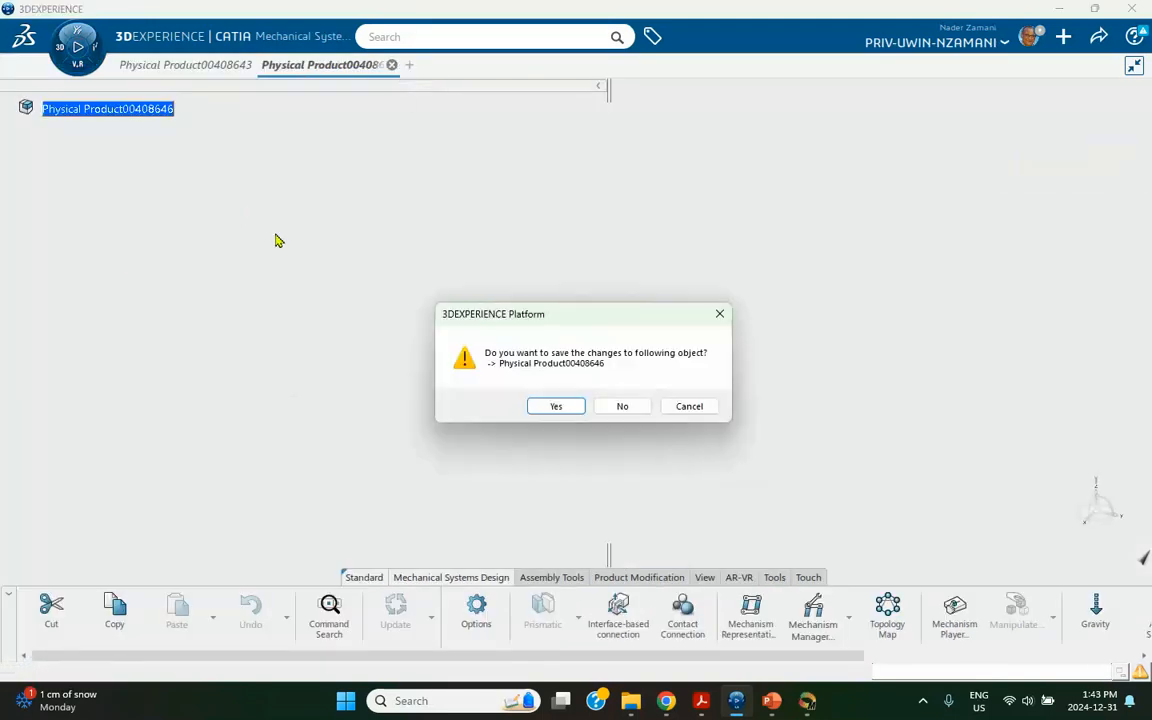
click(604, 402)
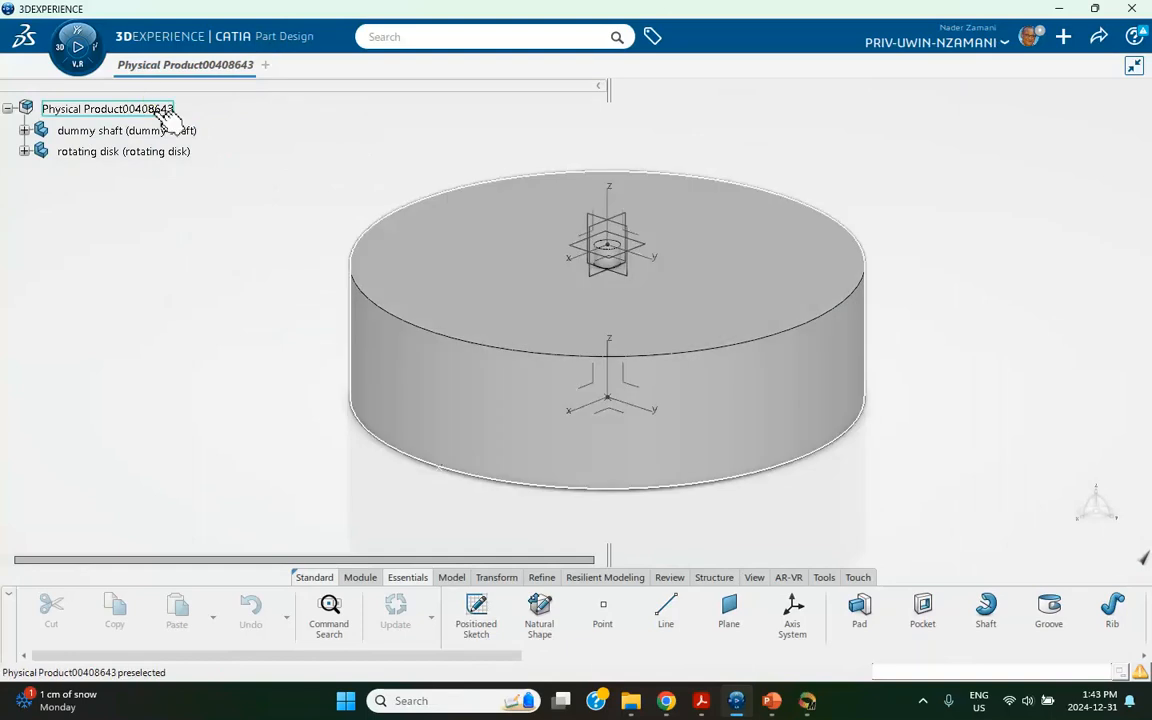
- Activate the root product so the assembly can be edited in Mechanical Systems Design
double_click(158, 110)
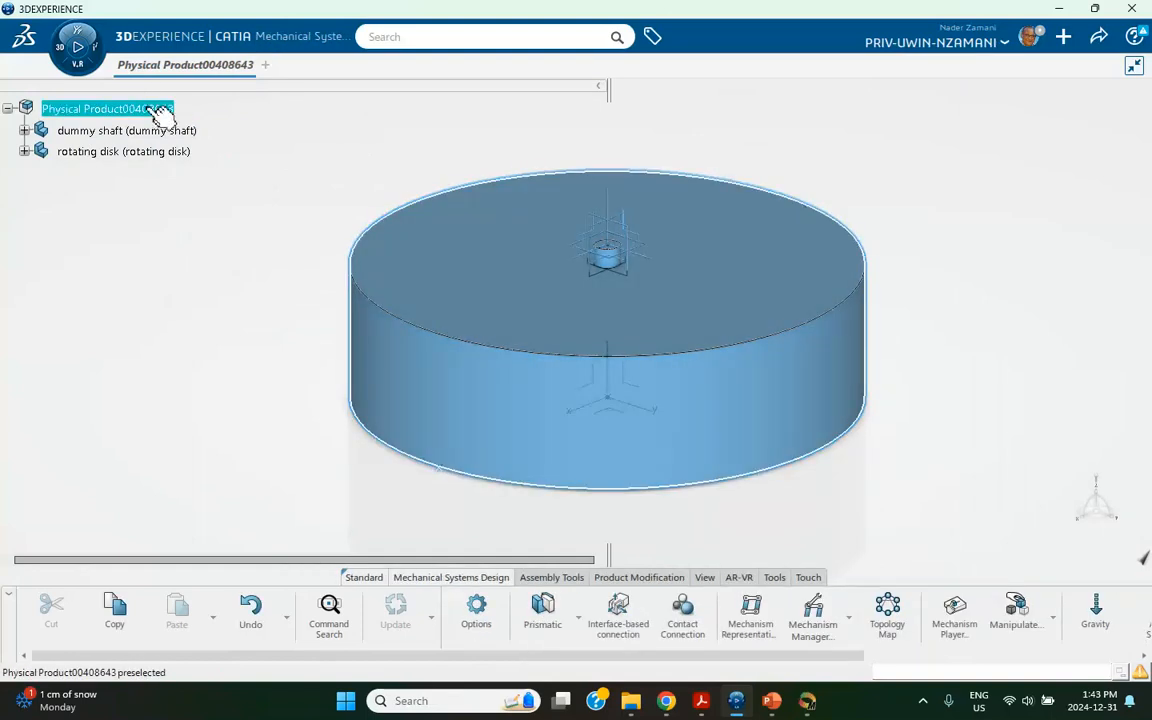
click(78, 46)
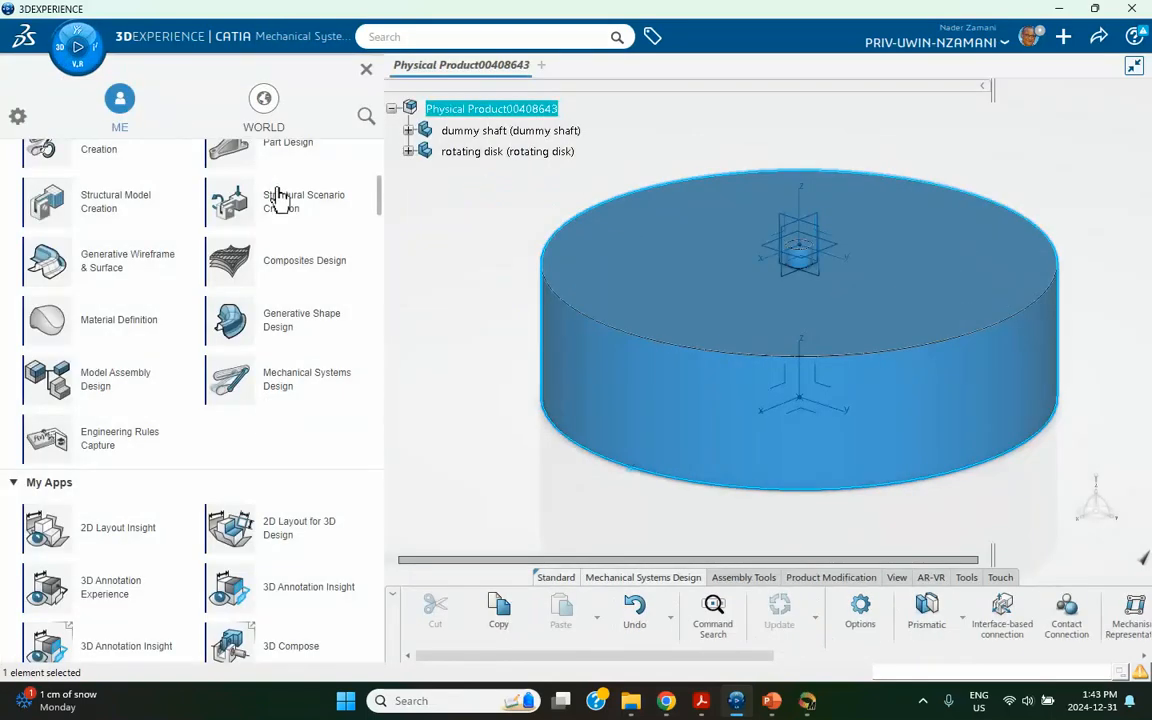
click(301, 396)
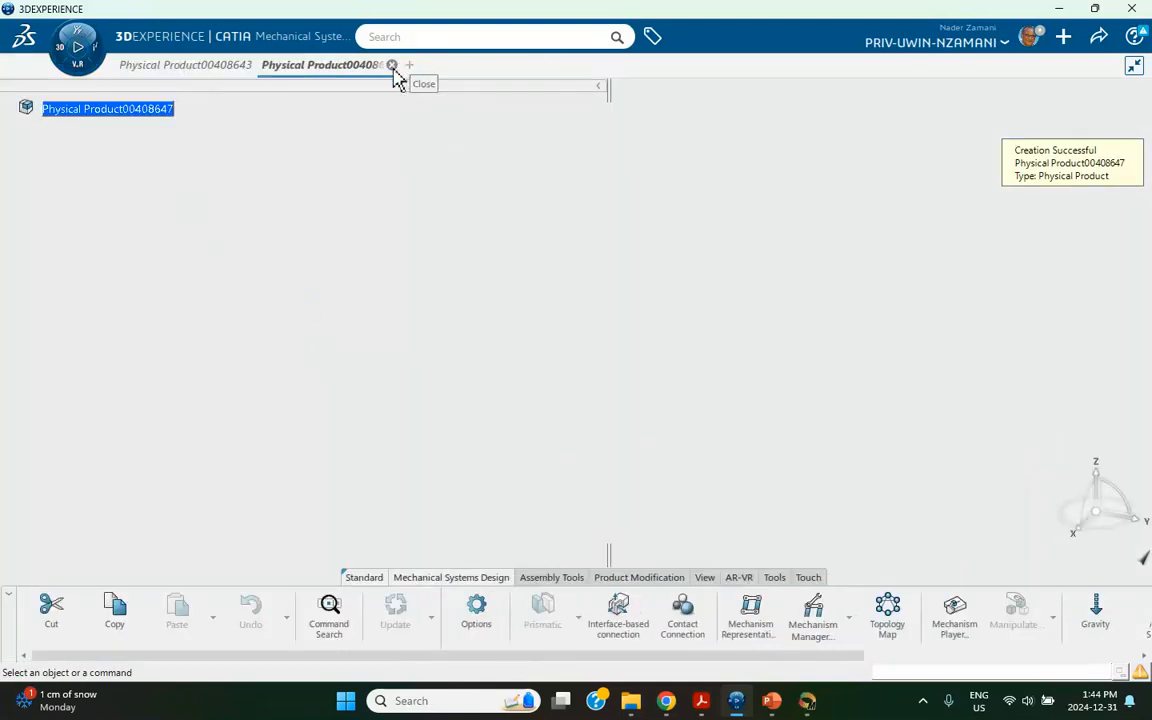
click(392, 65)
click(622, 406)
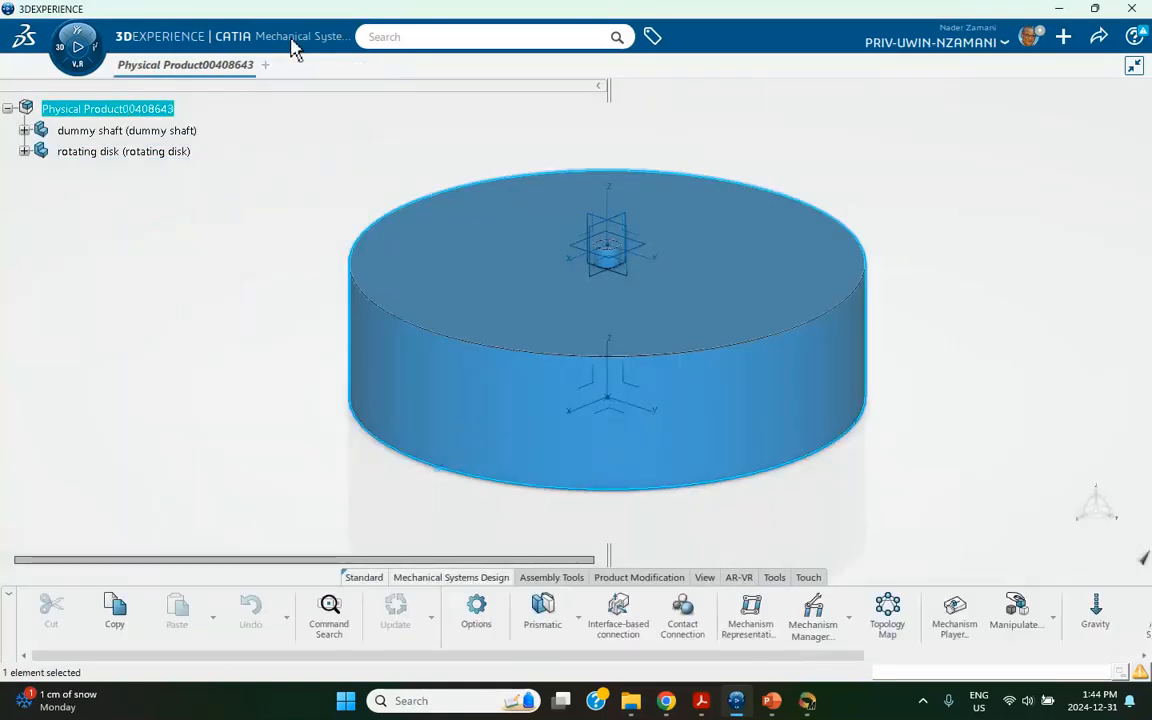
- Start Weight Definition and declare the dummy shaft's weight, taking its mass and inertia values from the geometry
scroll(740, 607, down, 5)
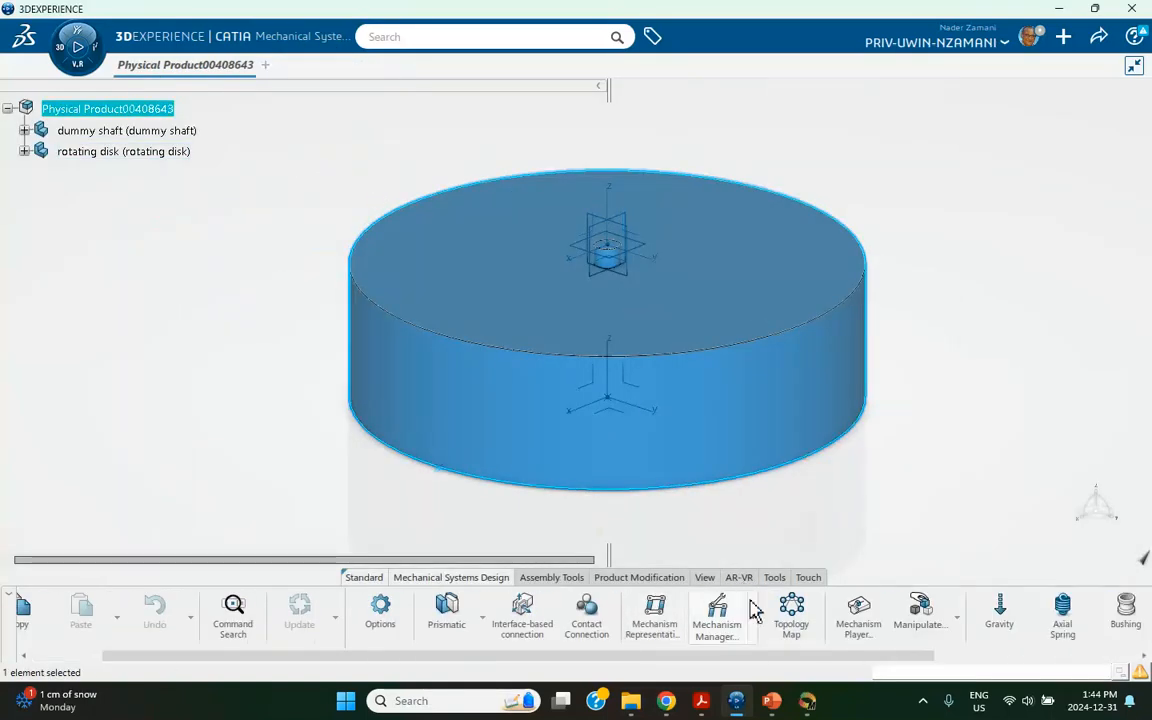
click(951, 399)
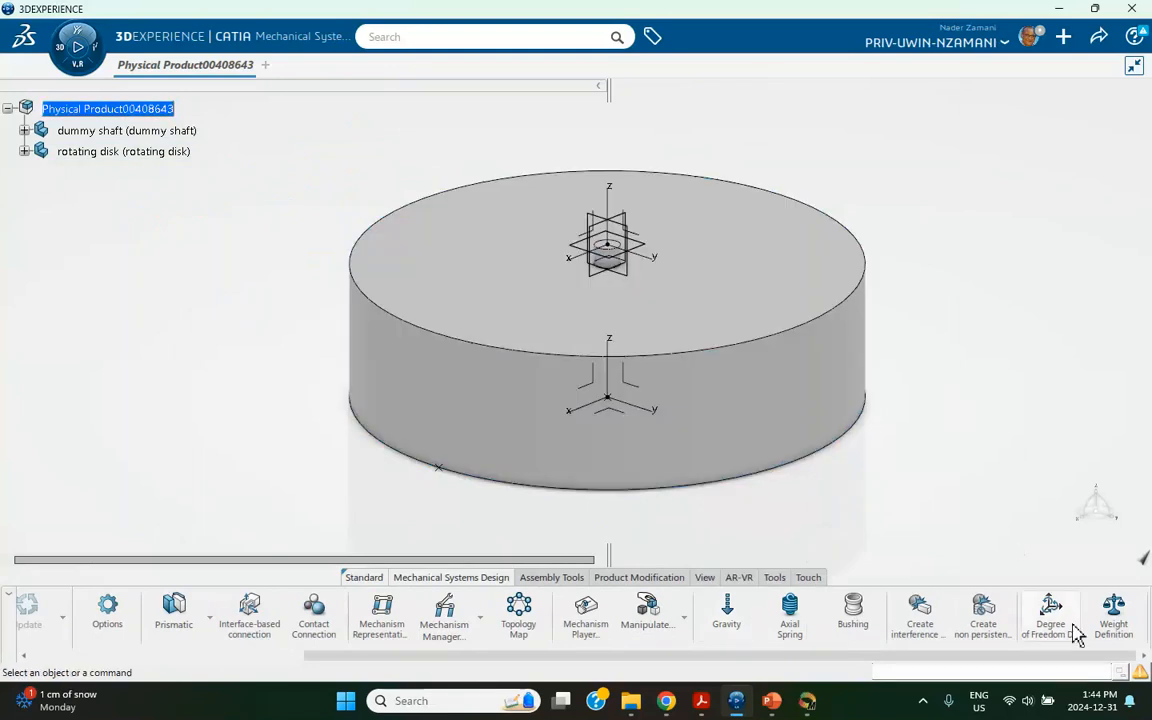
click(1111, 610)
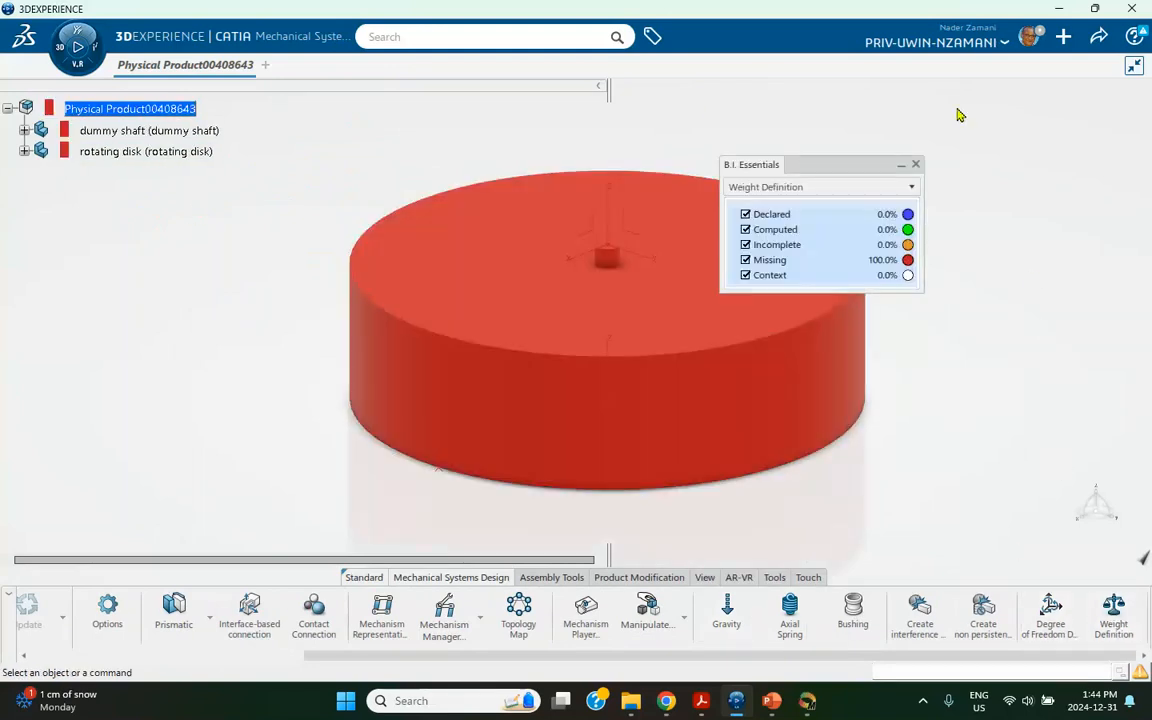
click(163, 133)
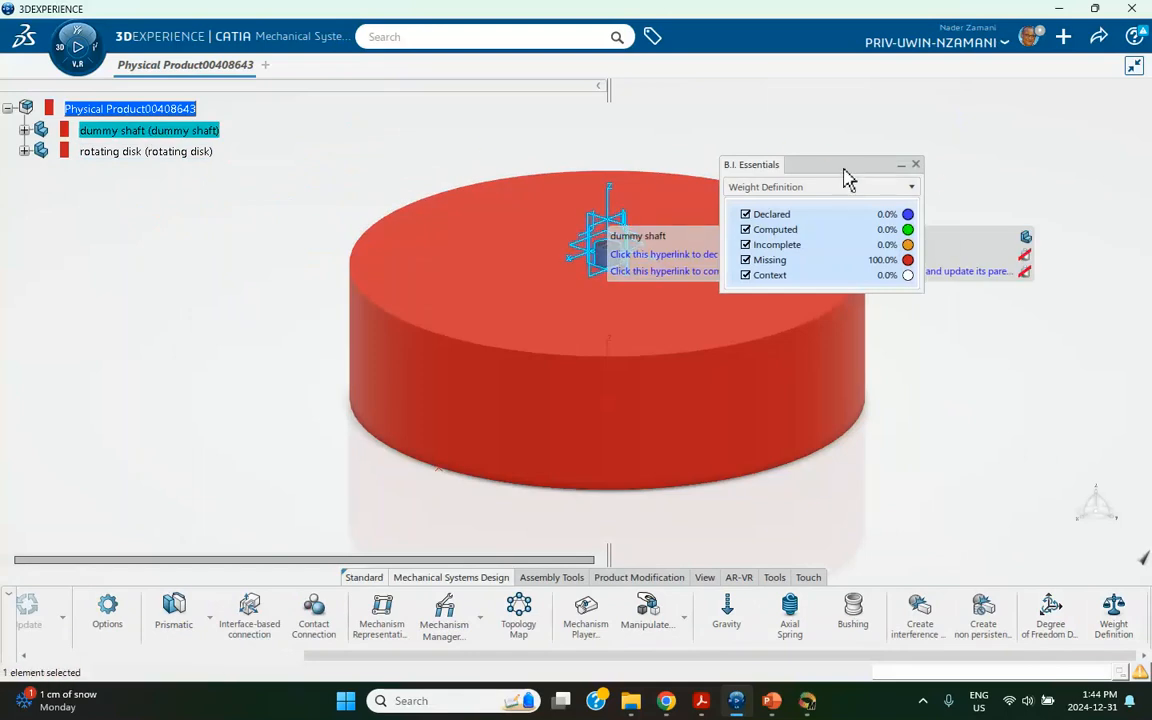
drag(845, 170, 765, 105)
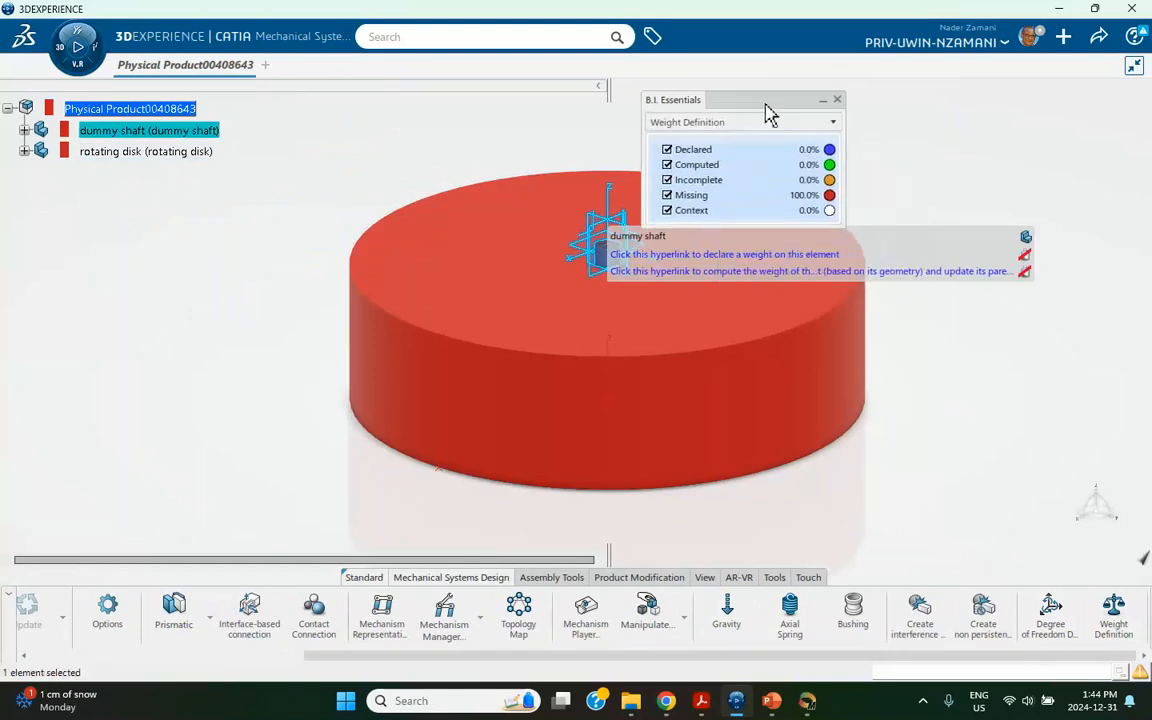
click(806, 256)
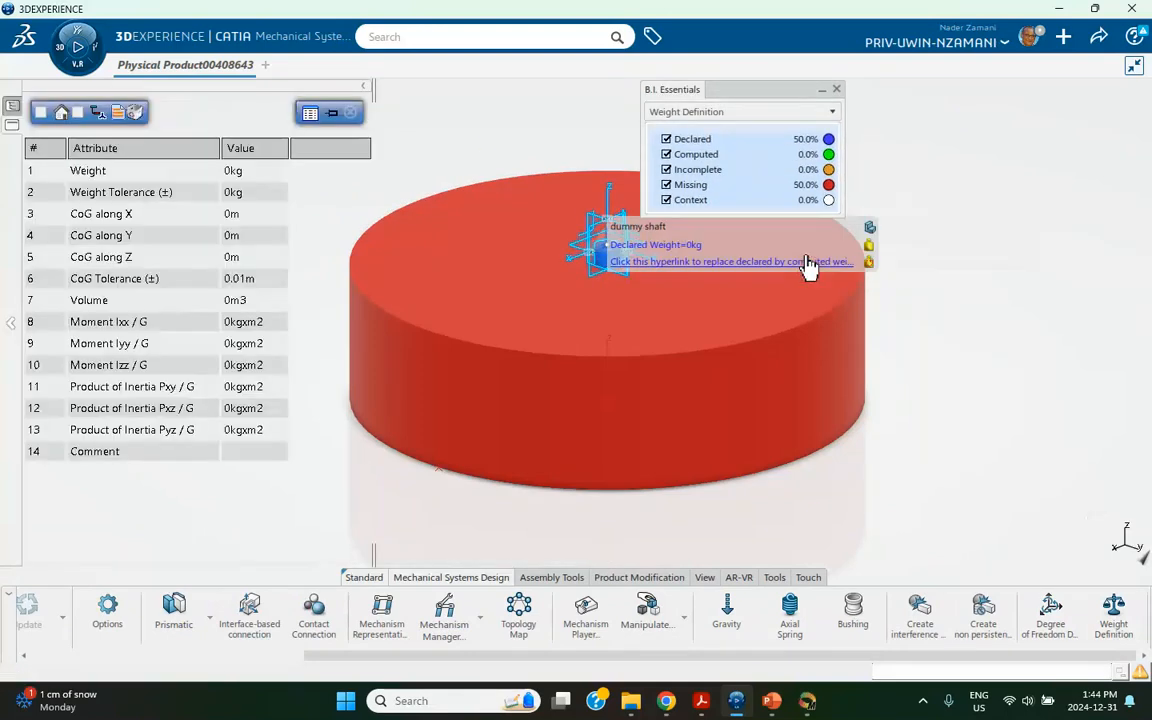
click(42, 116)
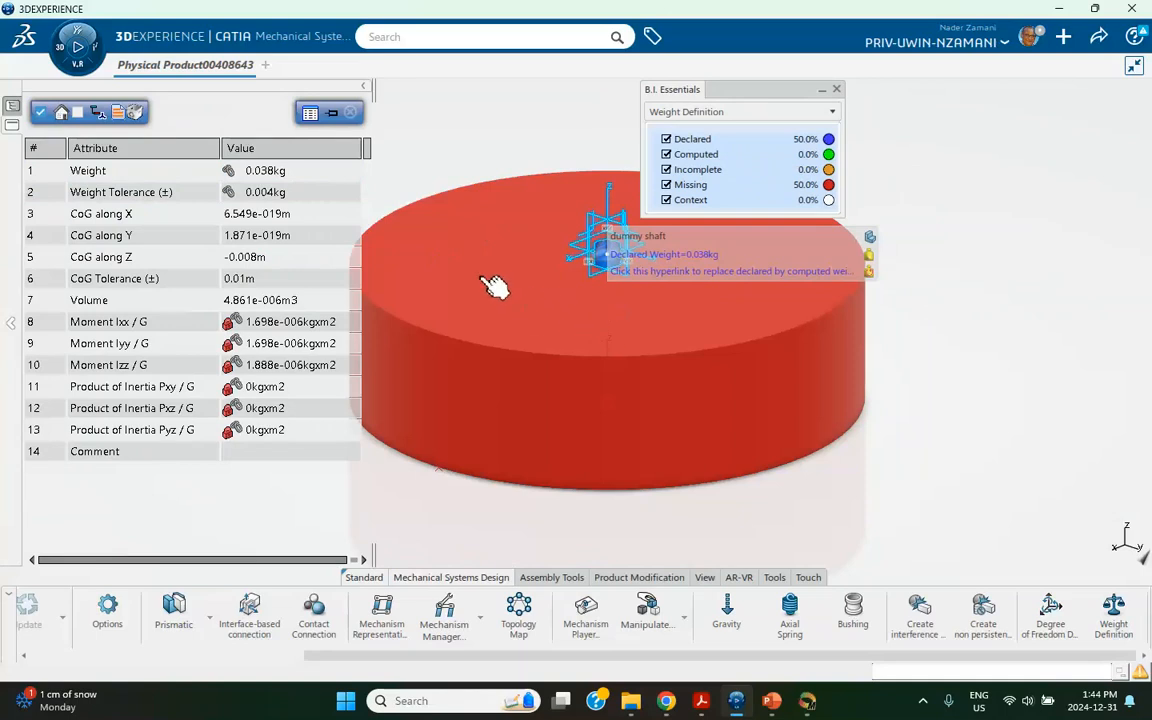
middle_drag(603, 296, 622, 270)
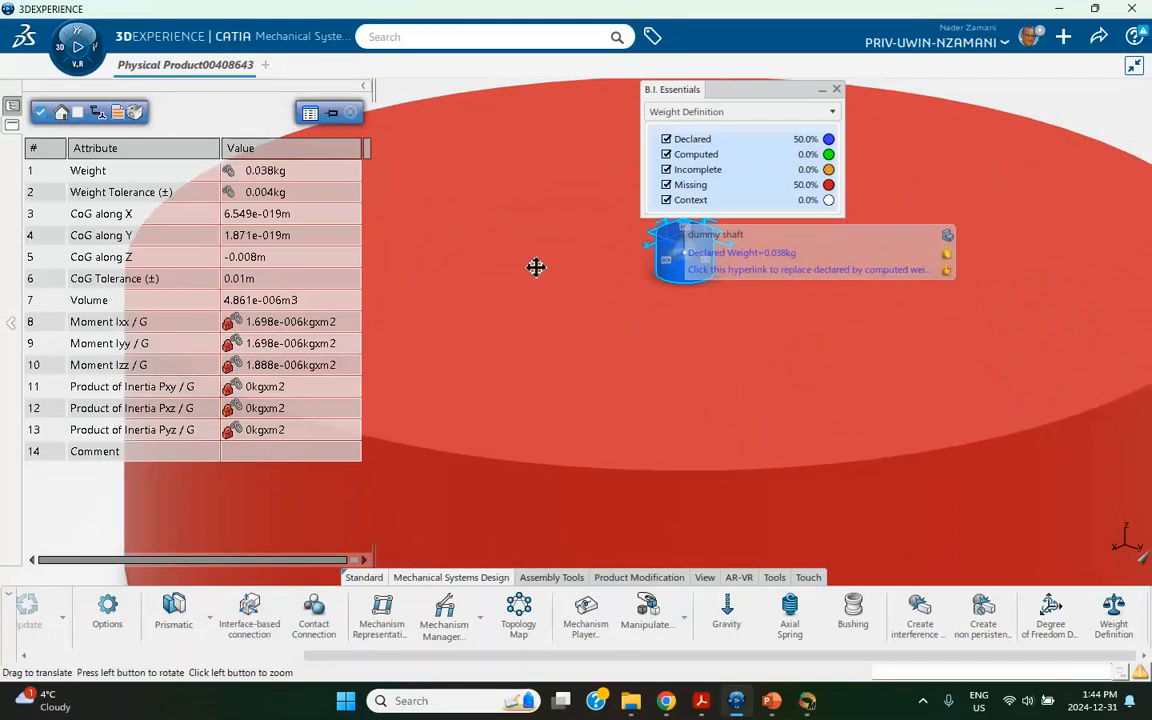
middle_drag(535, 265, 542, 364)
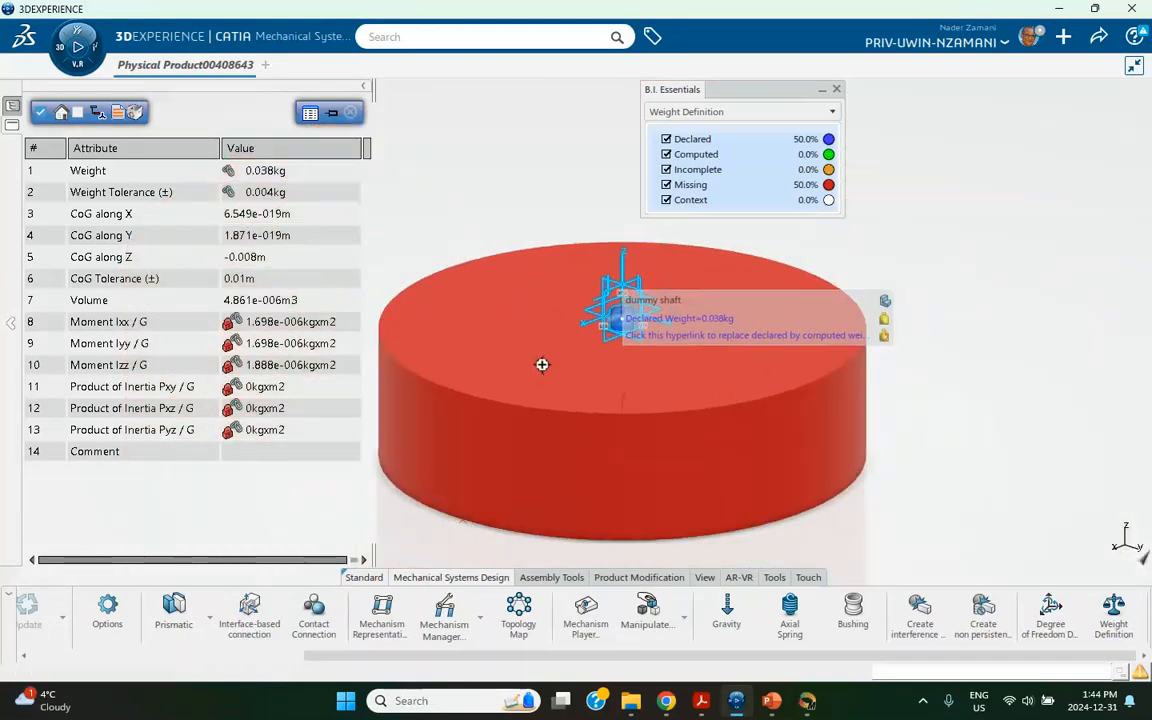
click(350, 114)
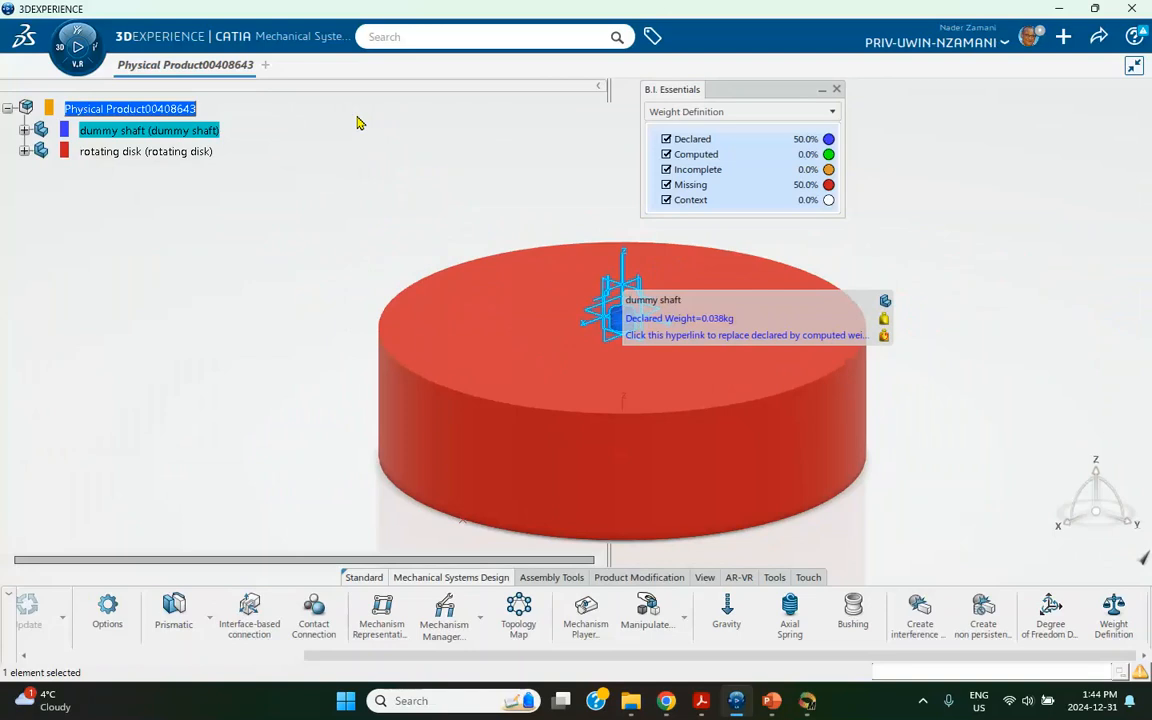
- Declare the rotating disk's weight, taking its mass and inertia values from the geometry
click(128, 153)
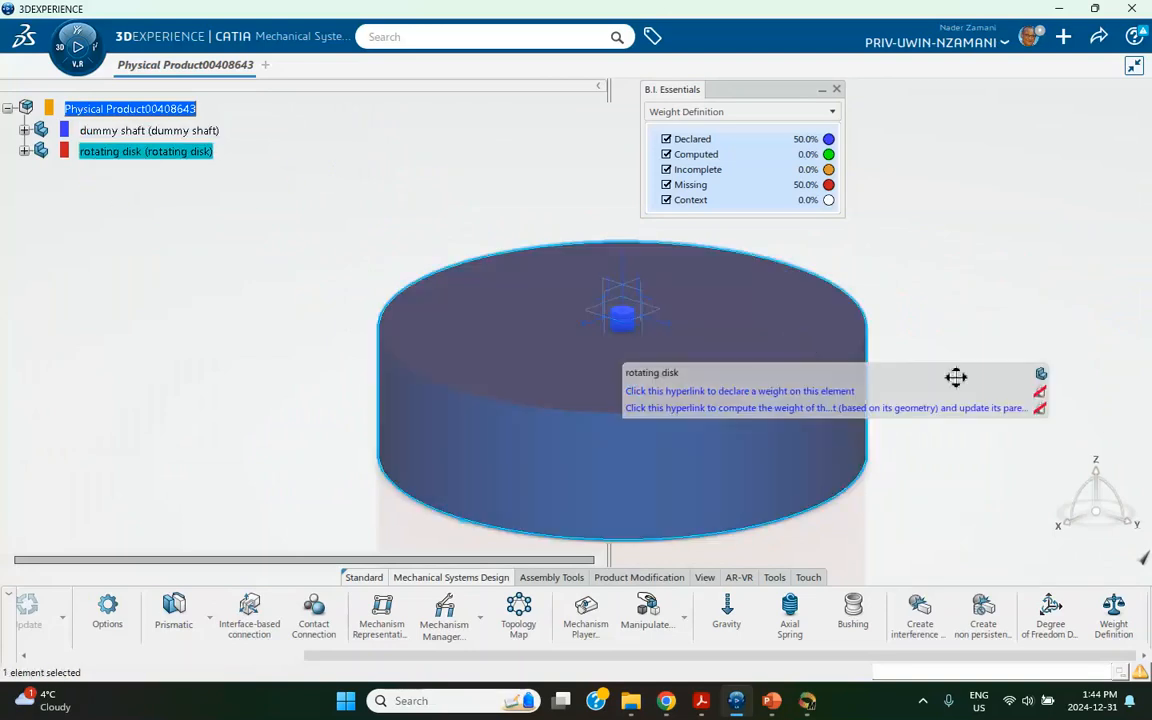
click(835, 393)
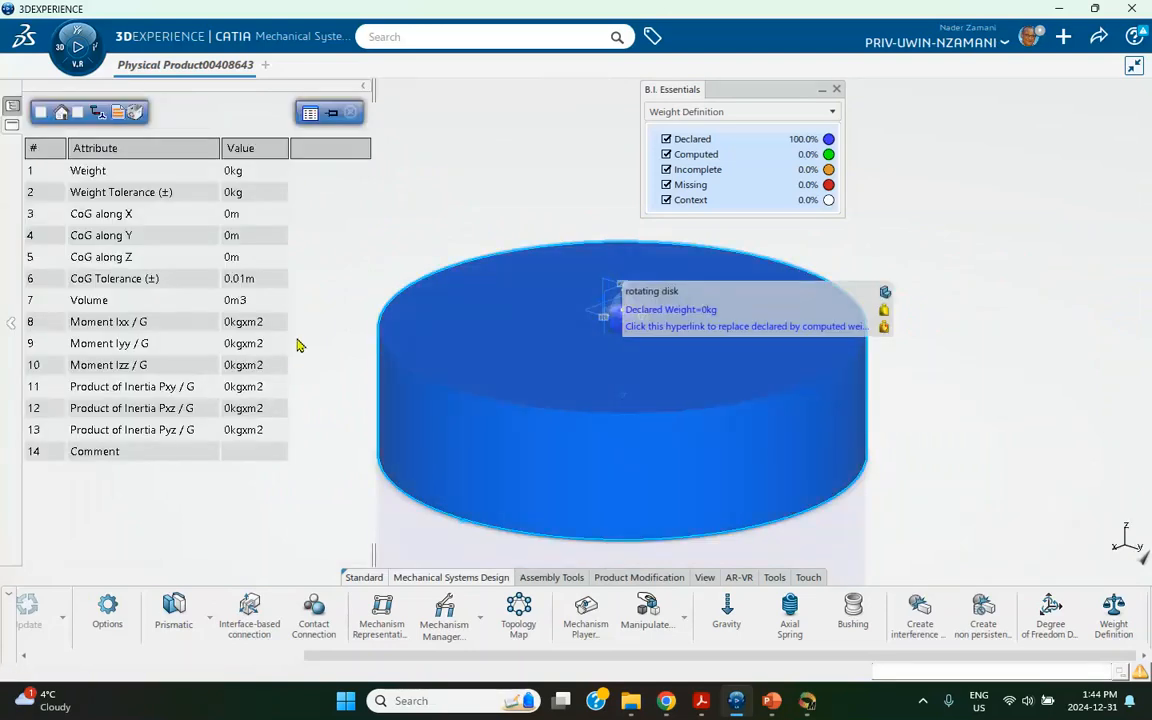
click(40, 114)
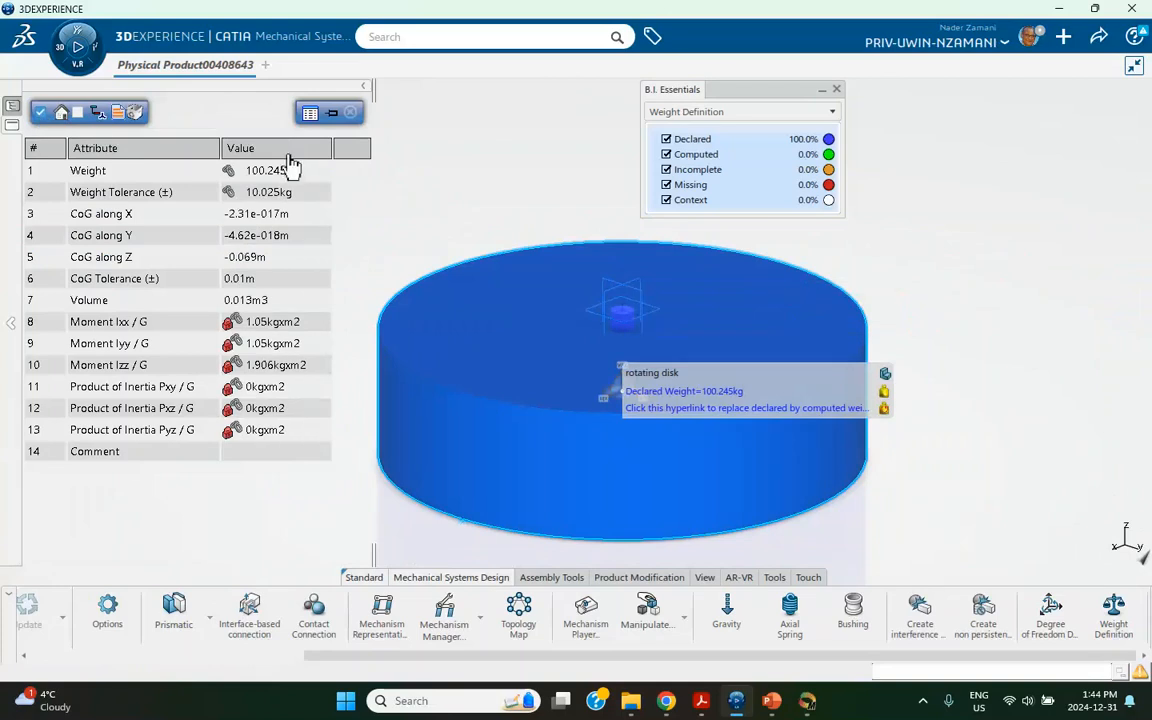
- Review the rotating disk's weight and Izz moment attributes, and close Weight Definition
click(289, 168)
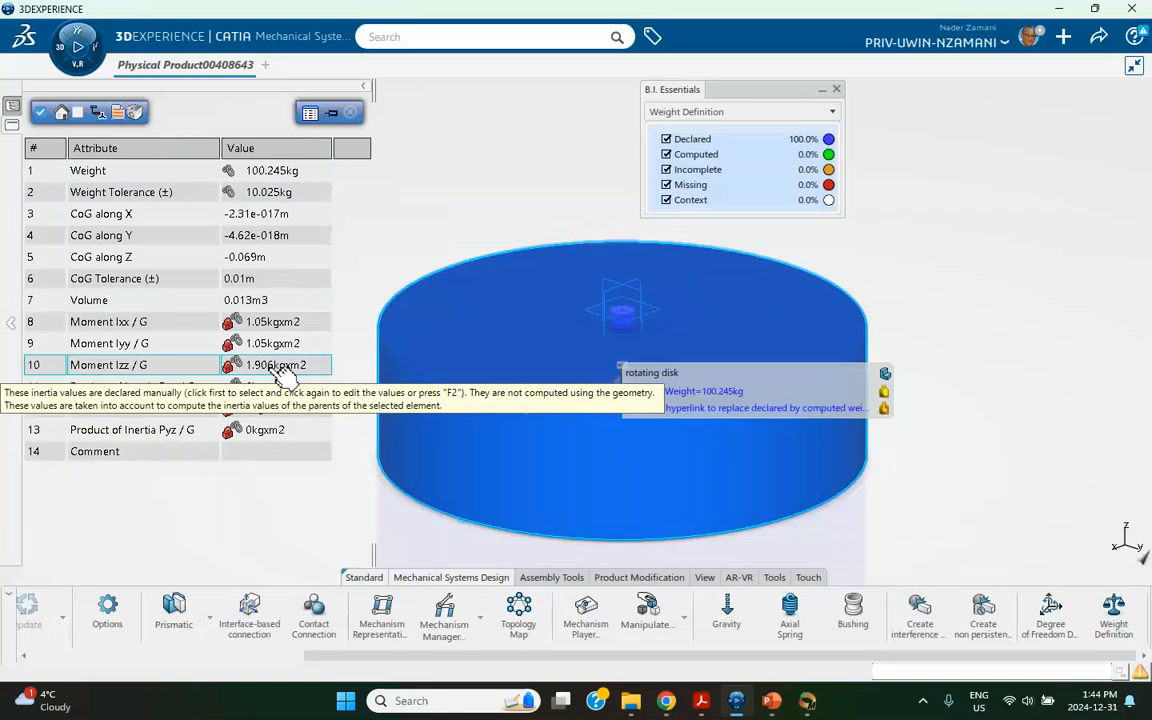
click(349, 113)
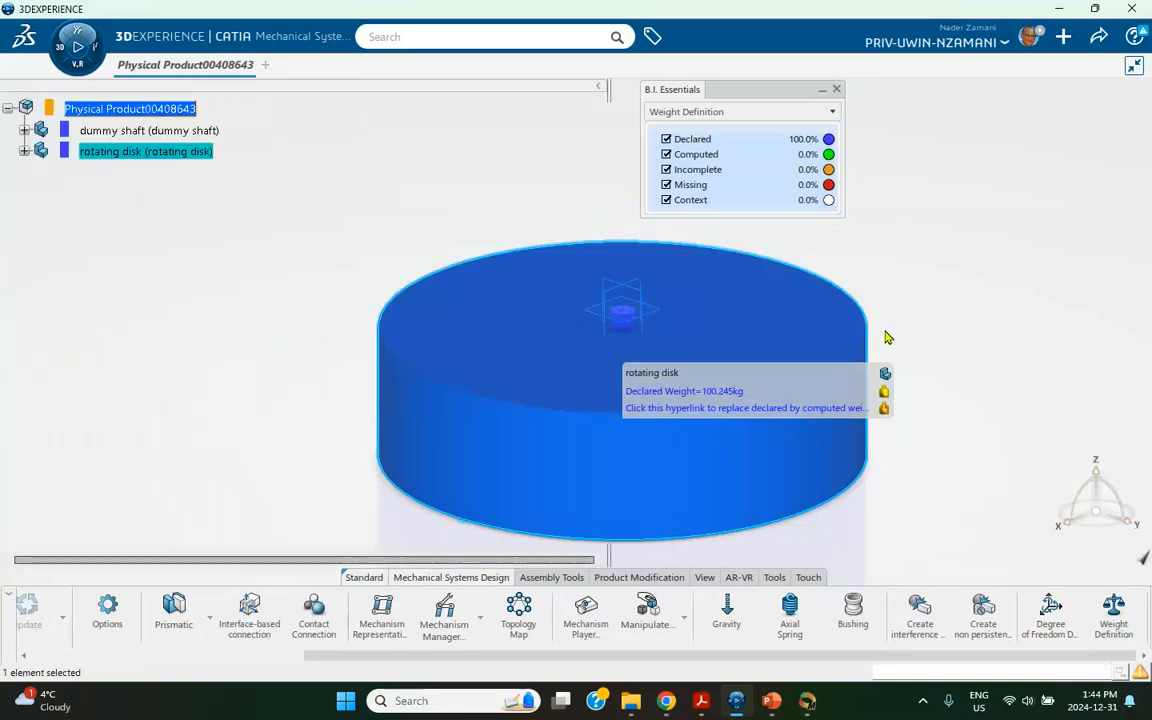
click(837, 91)
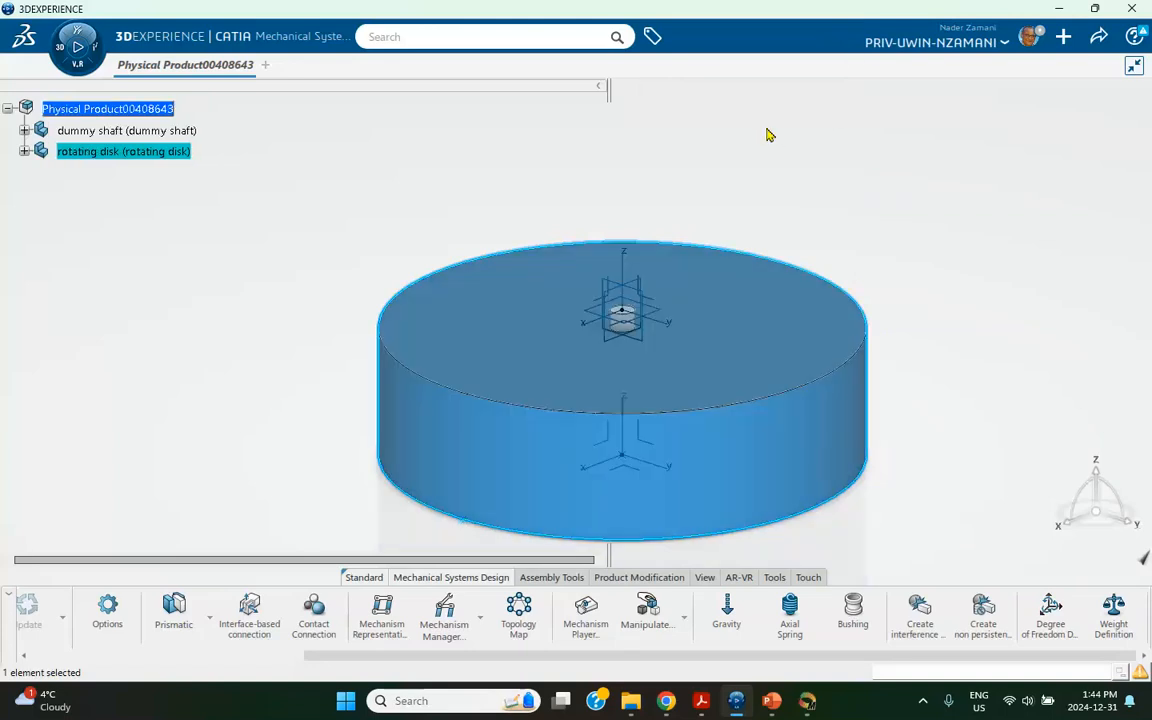
middle_drag(767, 134, 705, 215)
click(998, 201)
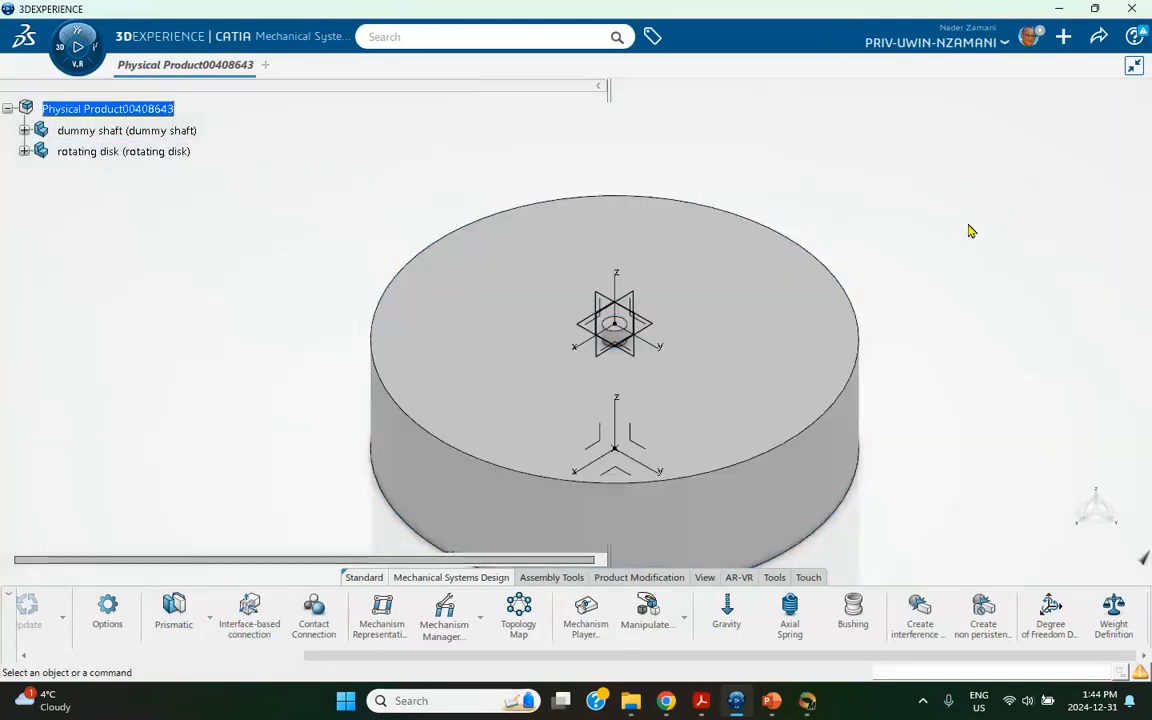
- Fix the dummy shaft in place with a Fix connection and expand the Engineering Connections branch
middle_drag(945, 300, 916, 249)
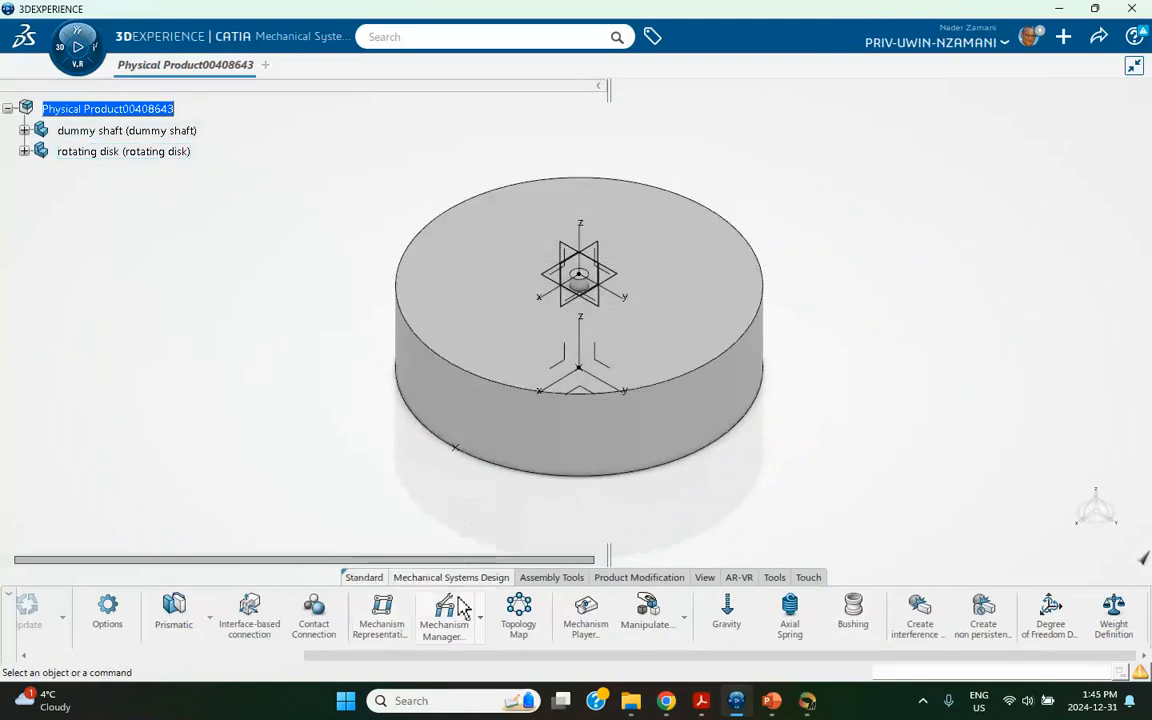
click(479, 626)
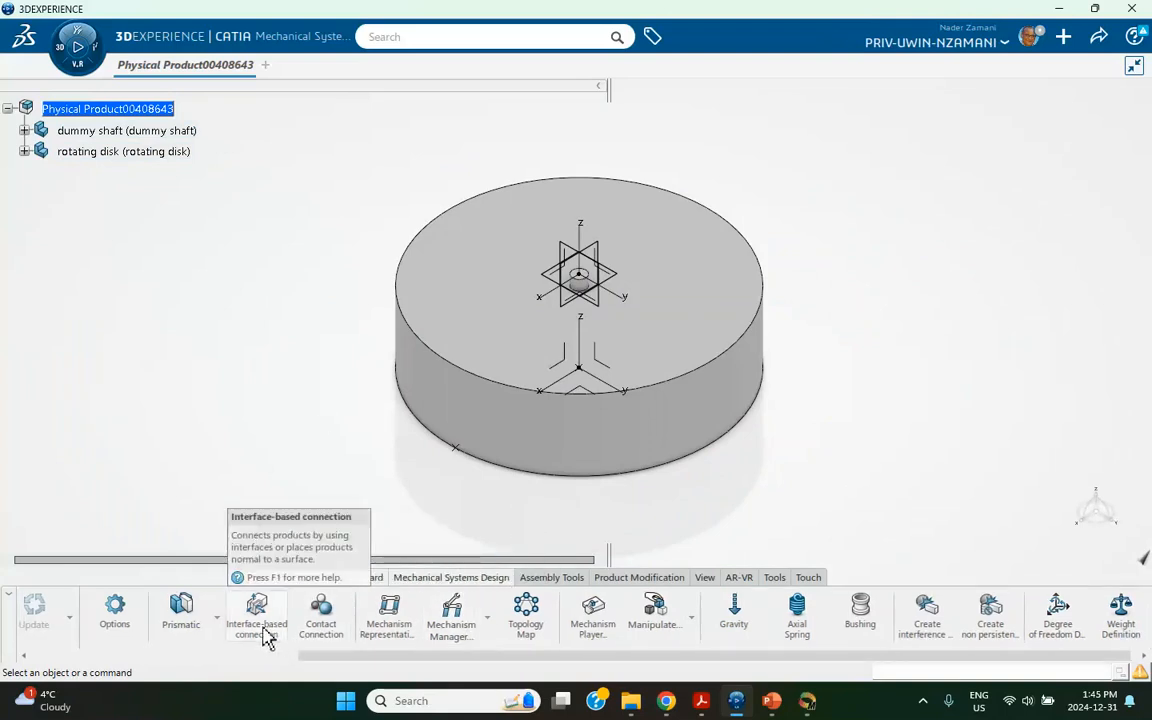
click(215, 620)
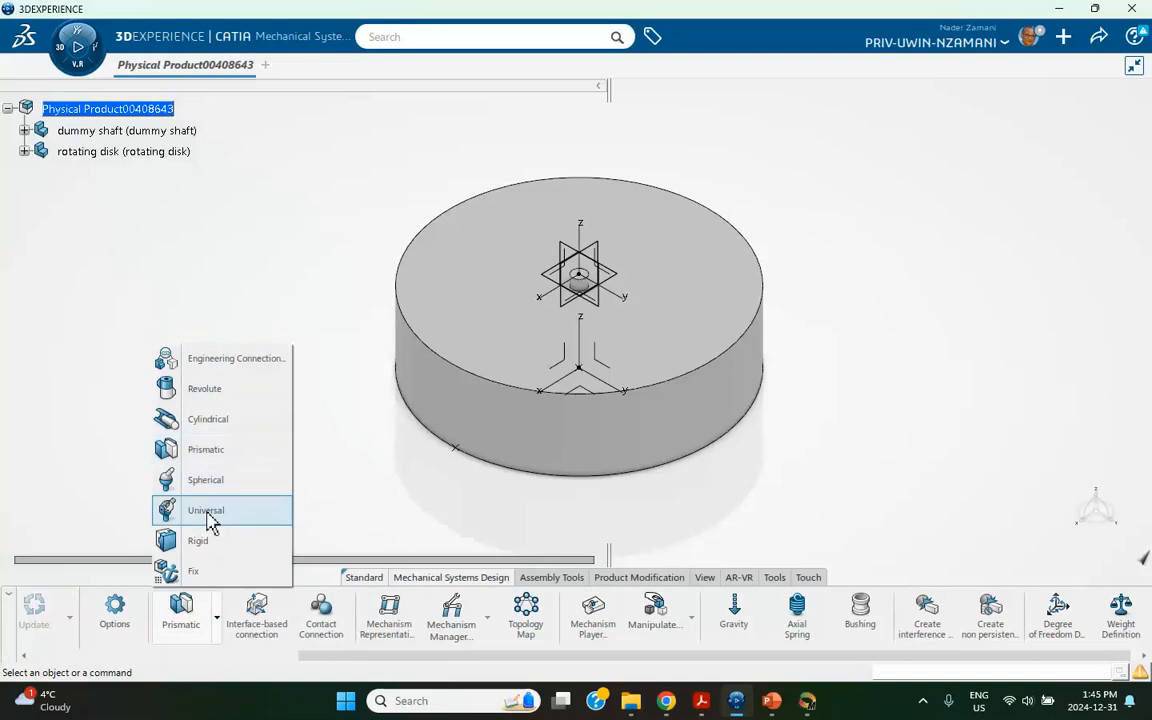
click(218, 571)
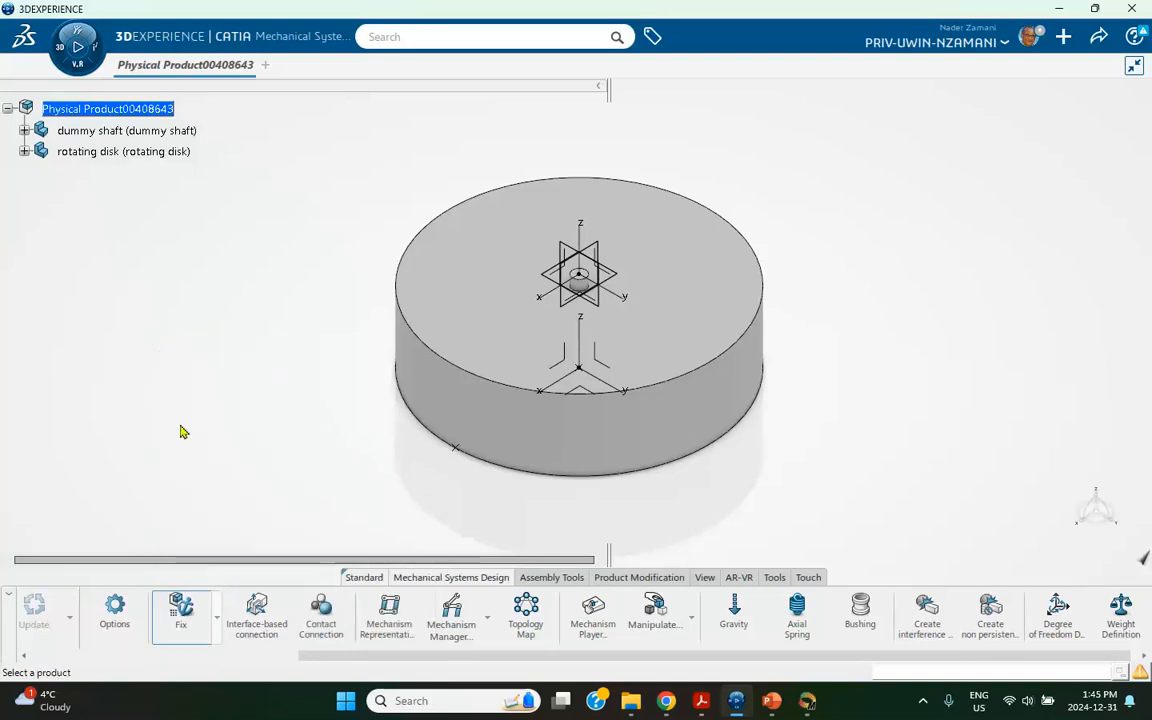
click(157, 133)
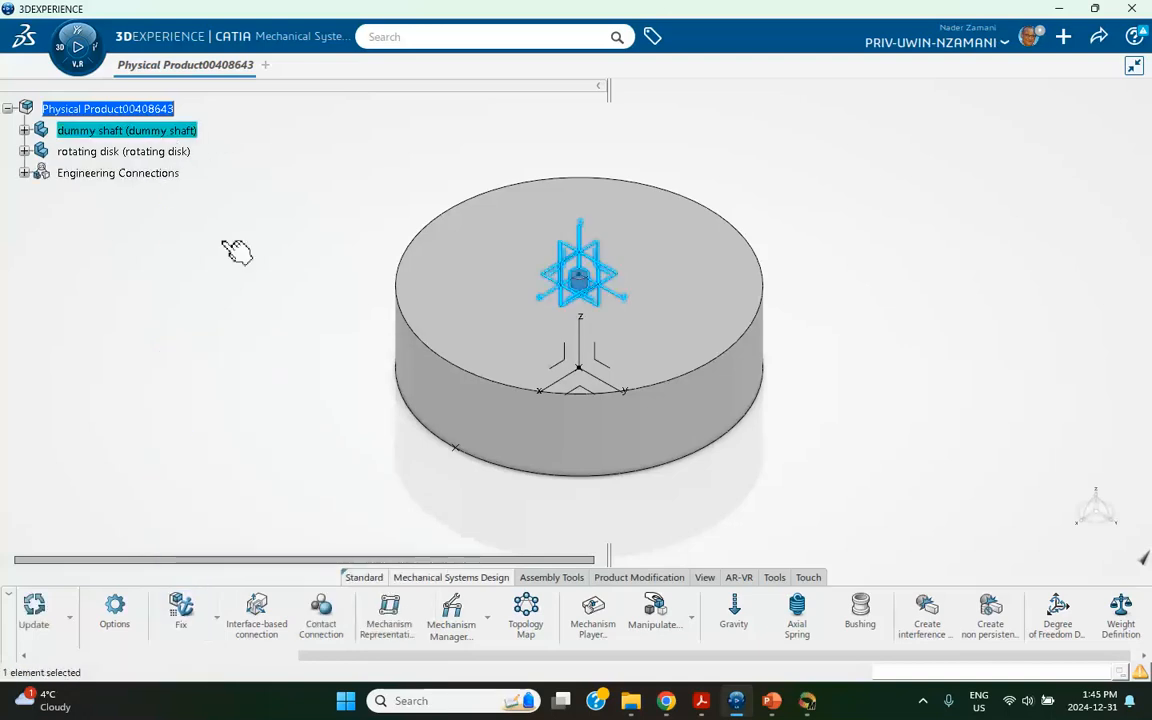
click(24, 173)
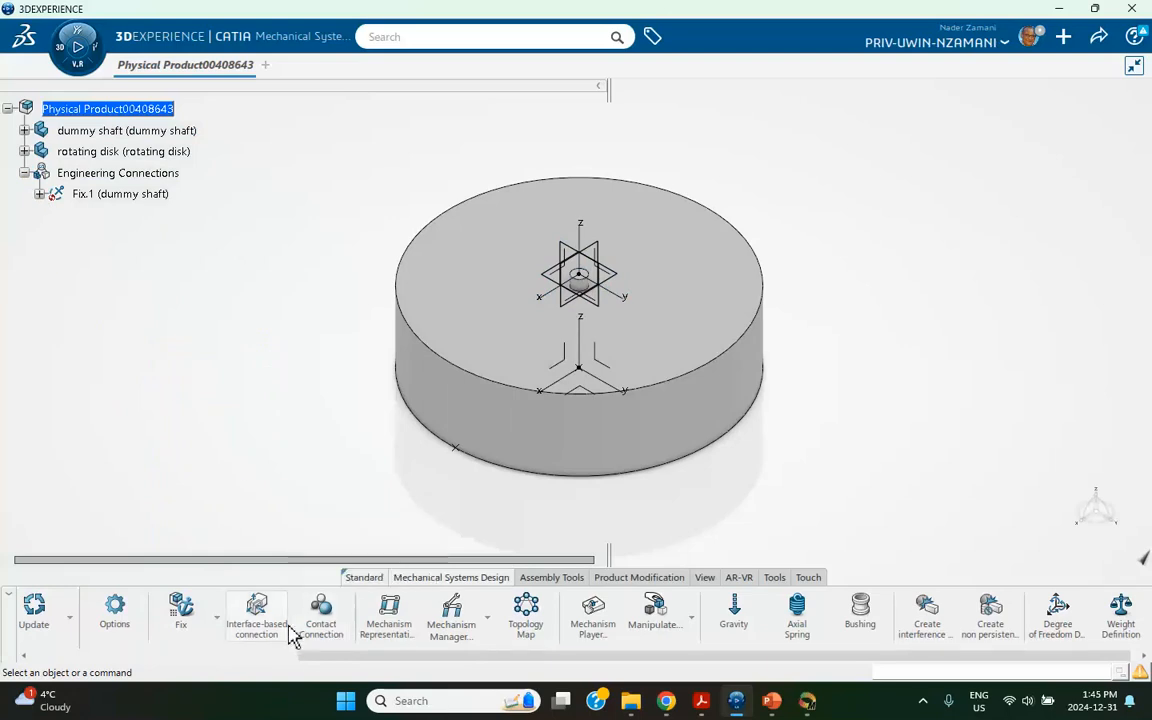
- Start a Revolute connection from the two-coincidence and angle template, and make the rotating disk's axis coincident with the dummy shaft's axis
click(216, 618)
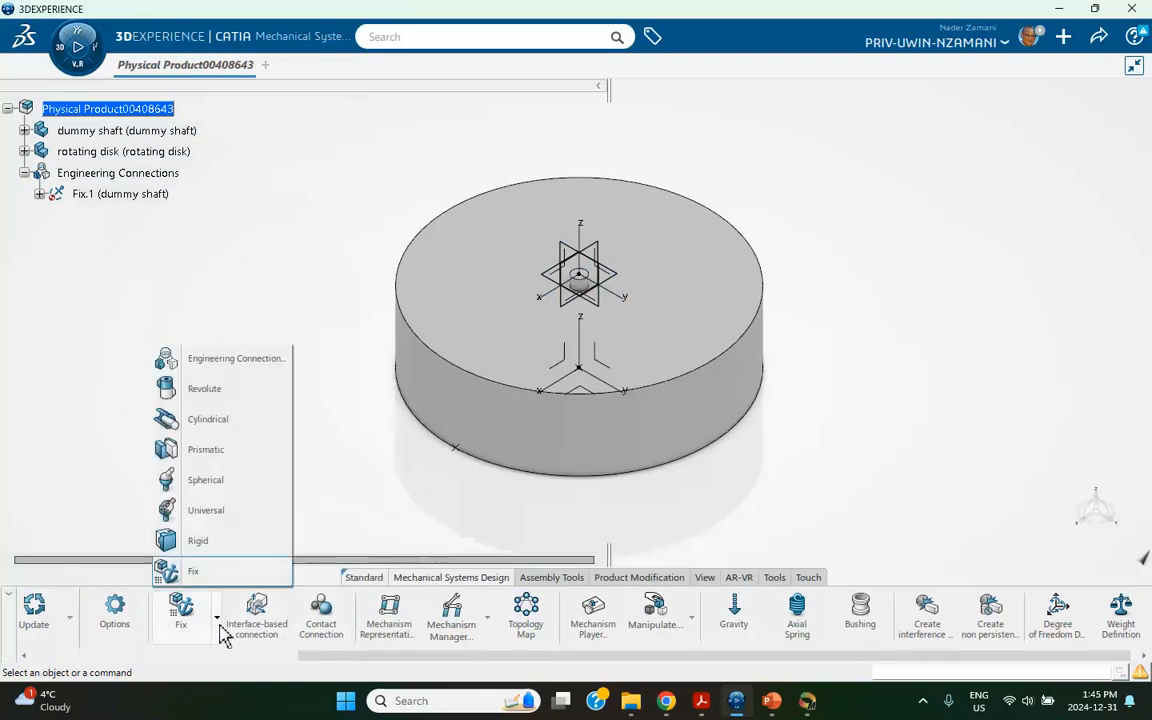
click(208, 392)
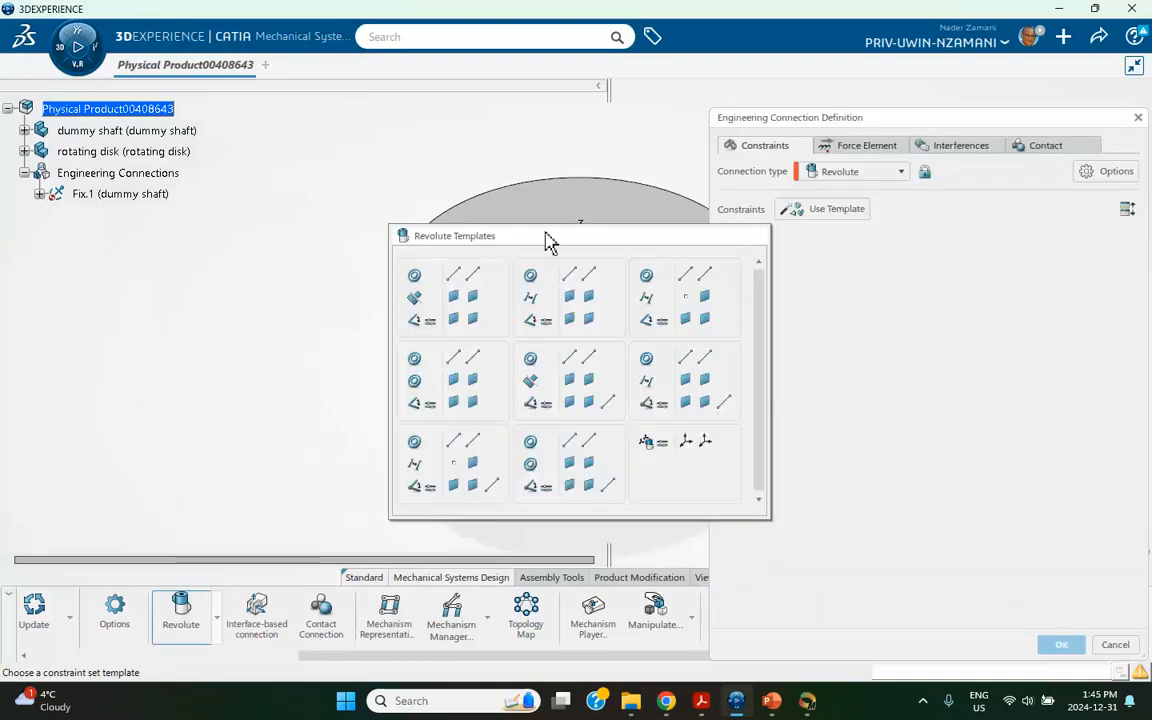
click(452, 390)
middle_drag(368, 342, 218, 332)
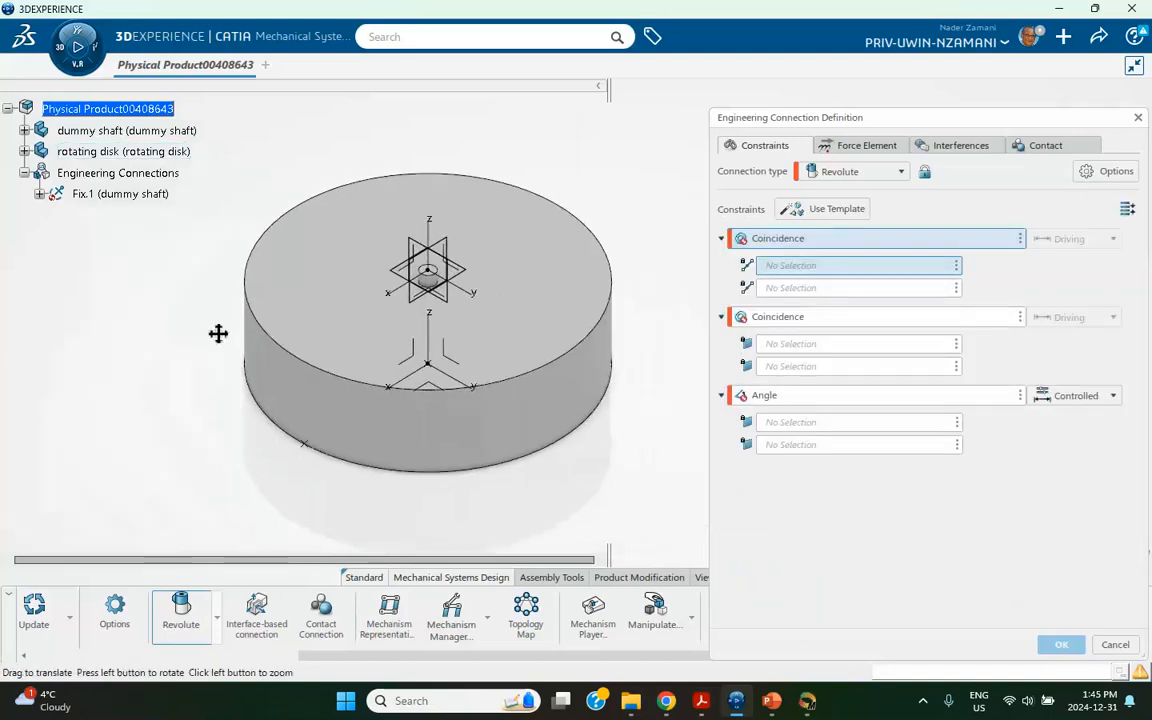
click(442, 446)
middle_drag(481, 333, 458, 221)
middle_drag(376, 235, 563, 443)
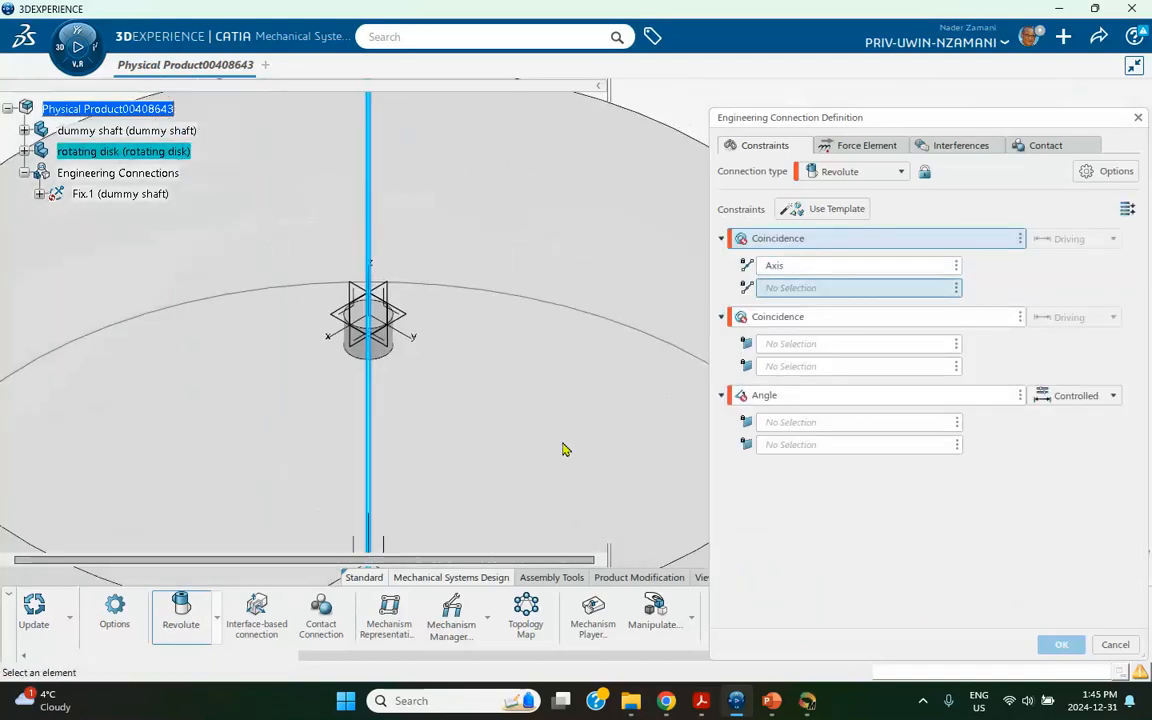
click(394, 353)
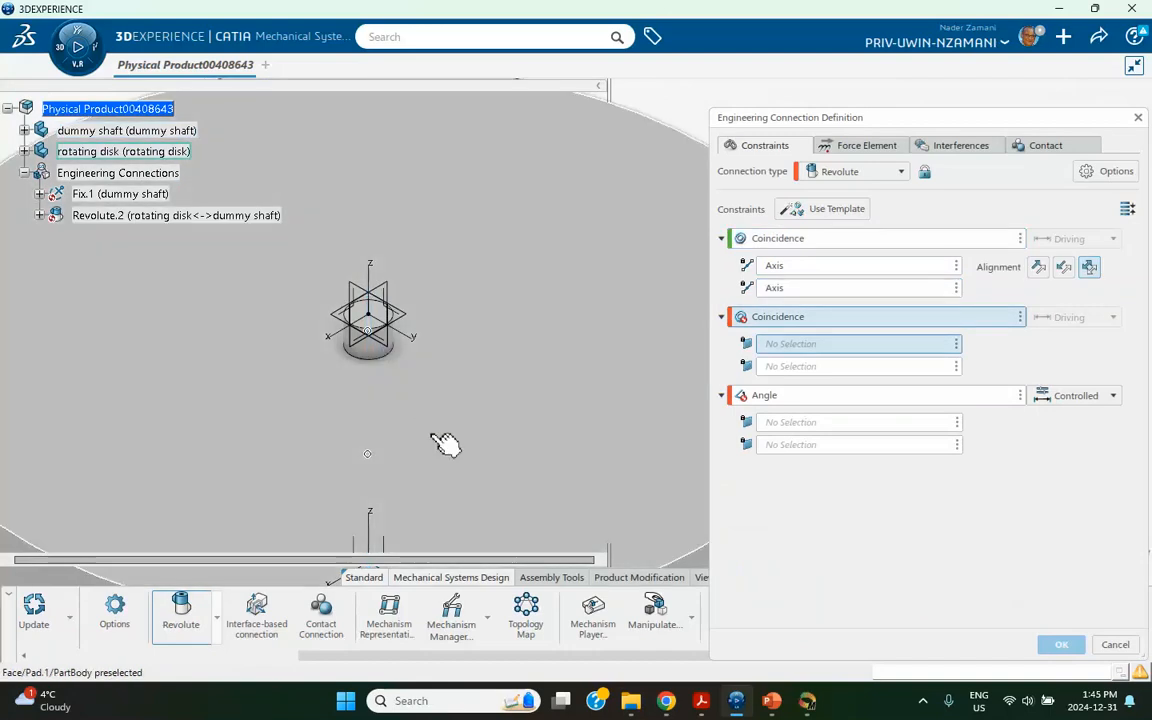
- Set the second coincidence between the rotating disk's upper face and the dummy shaft's bottom face
middle_drag(432, 436, 460, 270)
click(554, 308)
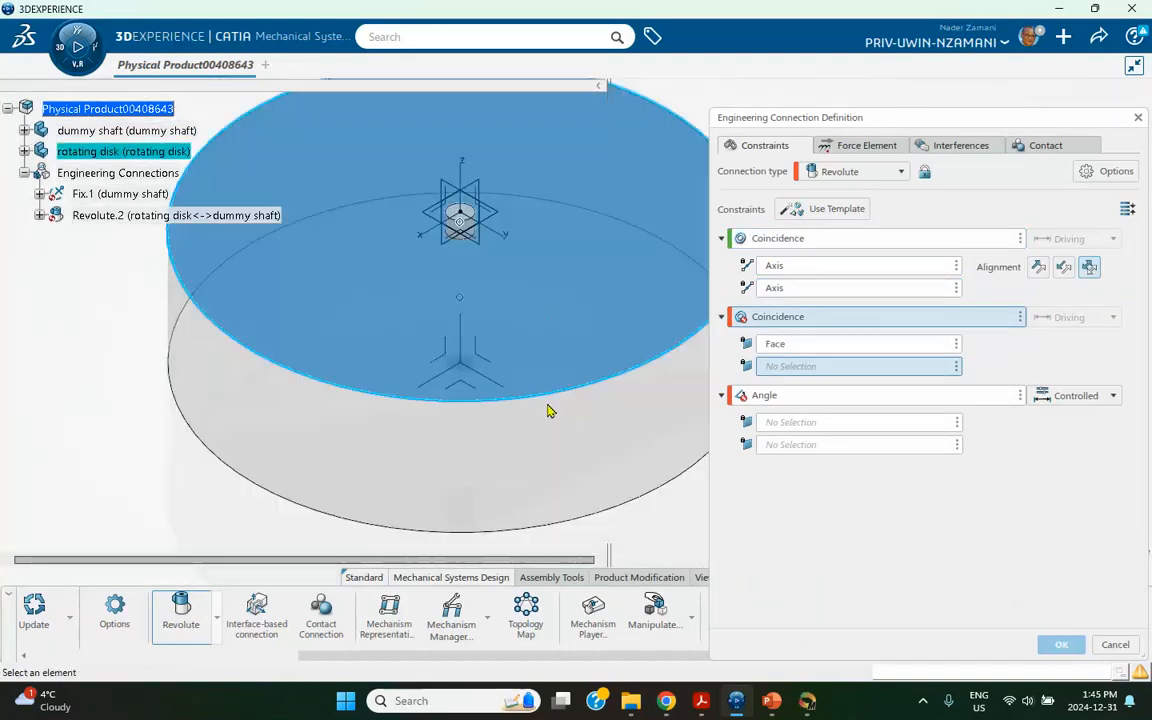
middle_drag(548, 410, 408, 264)
middle_drag(383, 324, 558, 174)
click(367, 354)
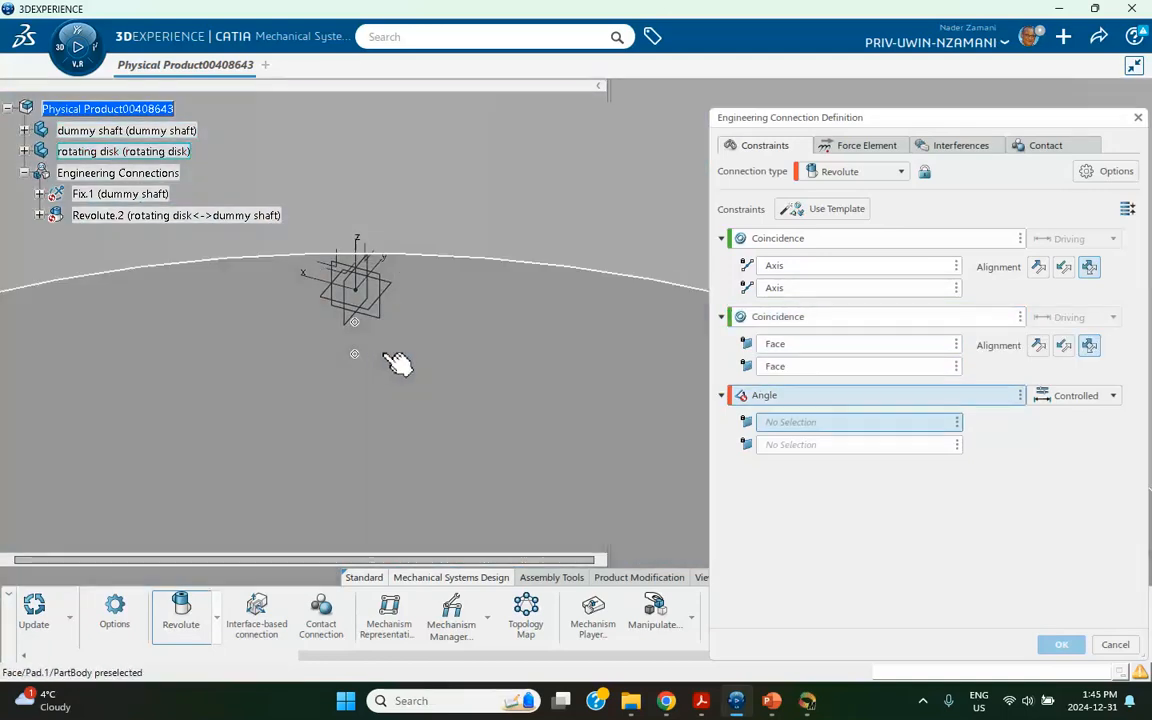
middle_drag(535, 273, 560, 440)
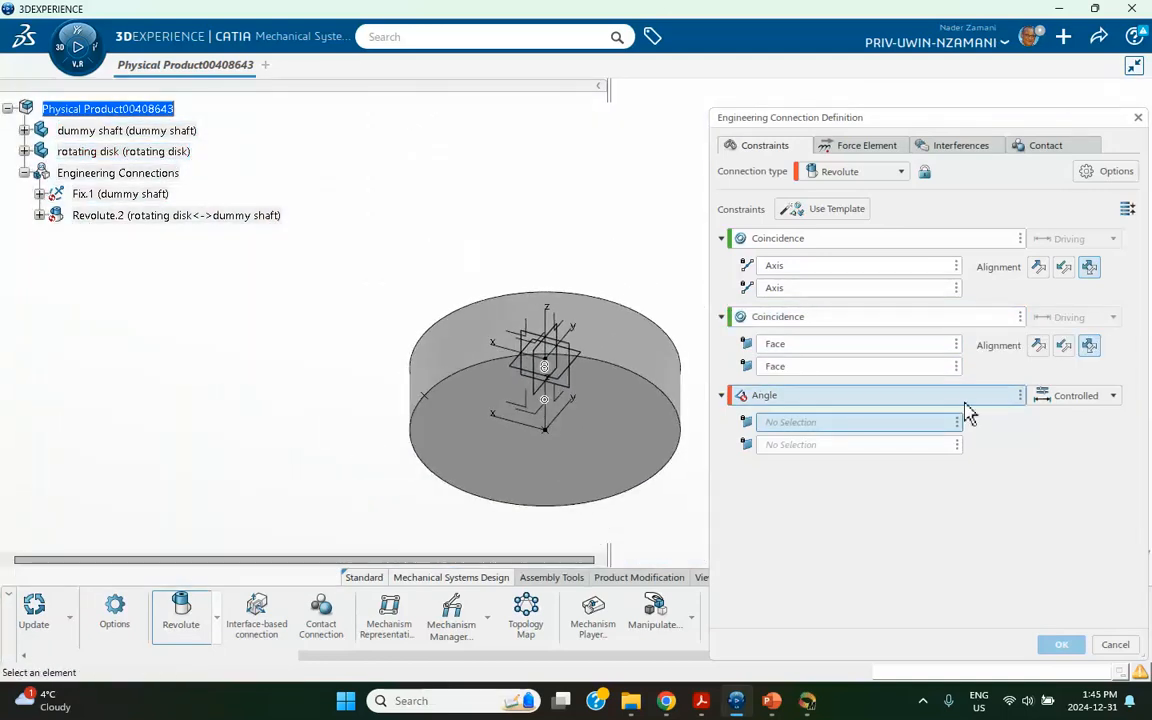
- Delete the Angle constraint and create the revolute connection without making contact checking a specification
click(1020, 396)
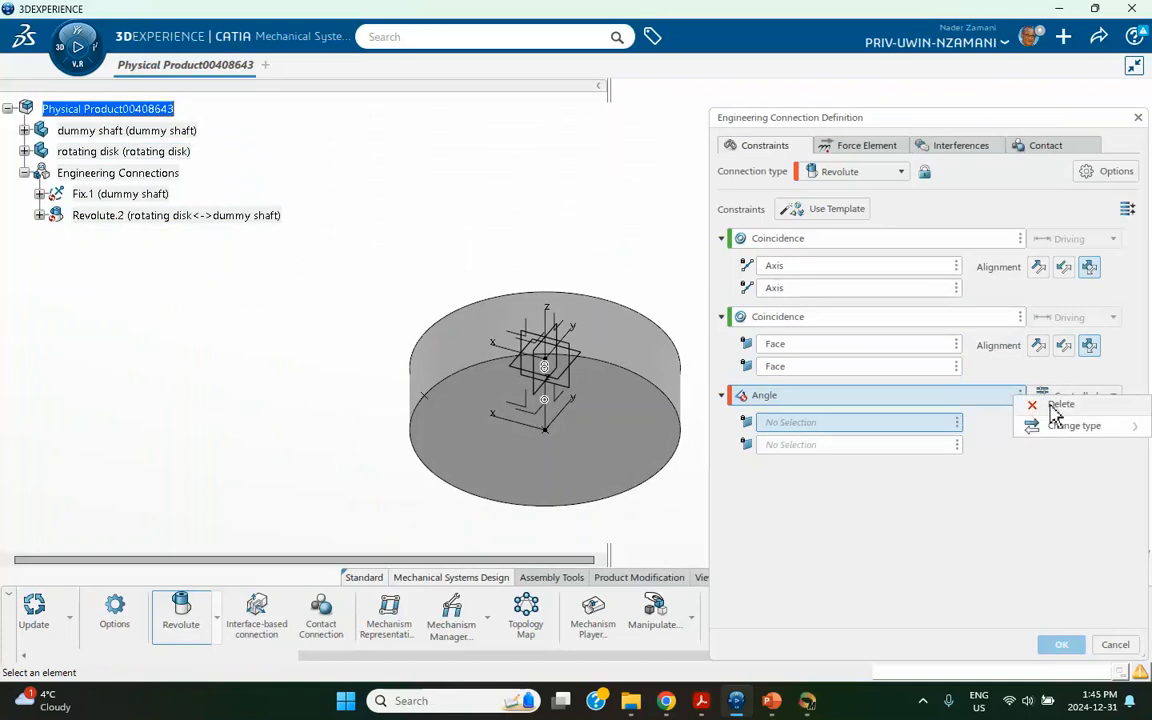
click(1058, 405)
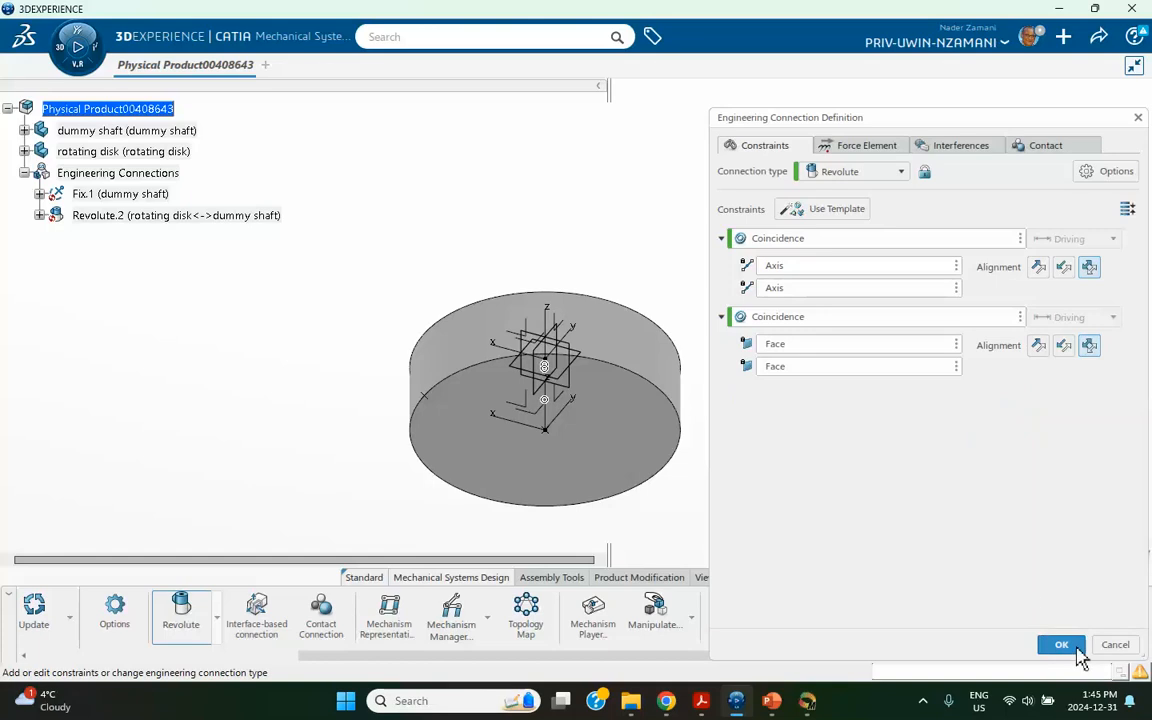
click(1062, 645)
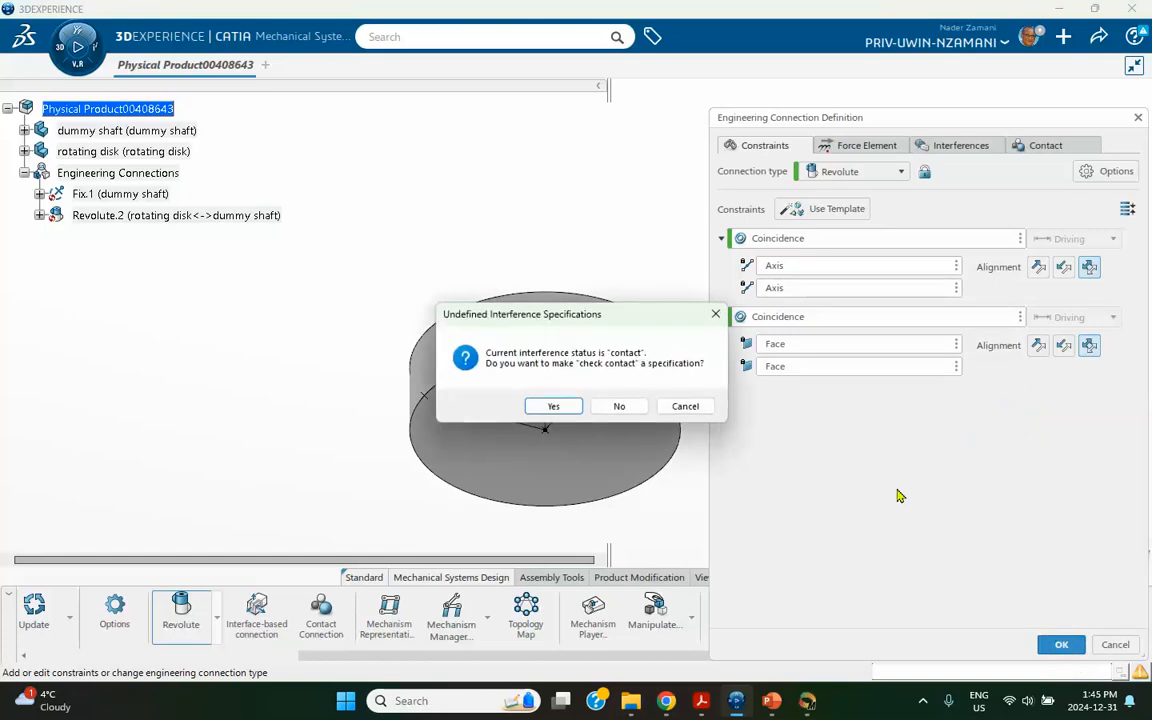
click(628, 408)
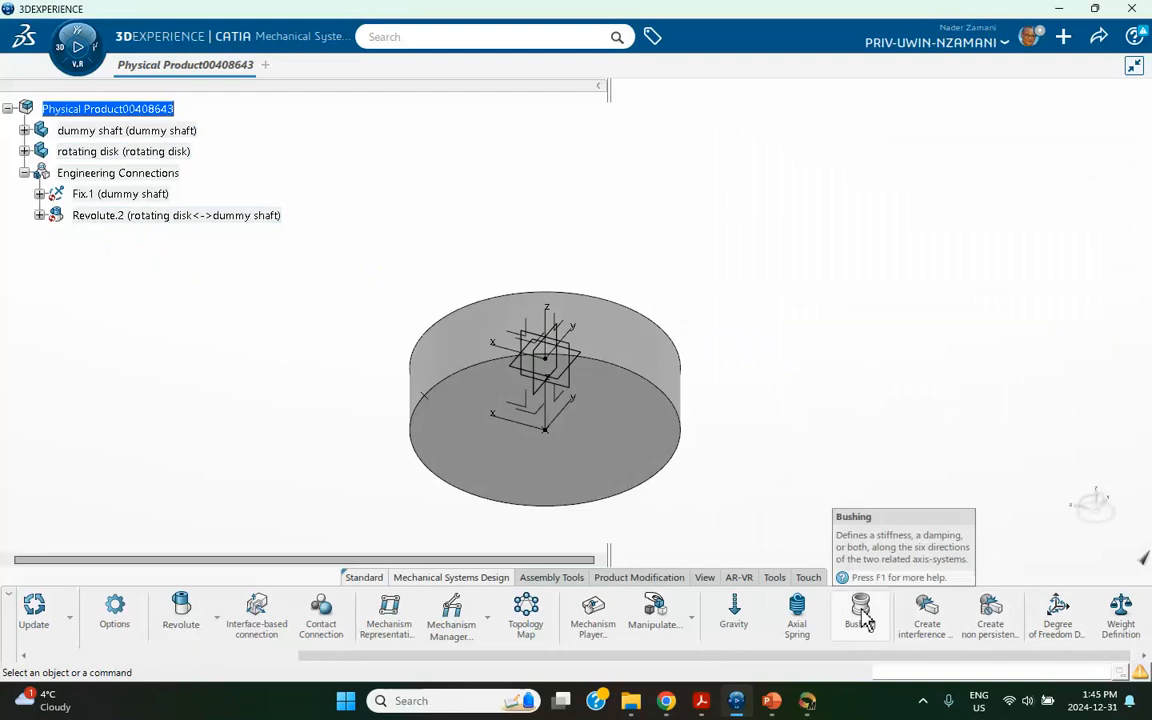
- Add a bushing between the dummy shaft's and rotating disk's axis systems with linear Fx stiffness 176.7, and expand it in the tree
click(862, 614)
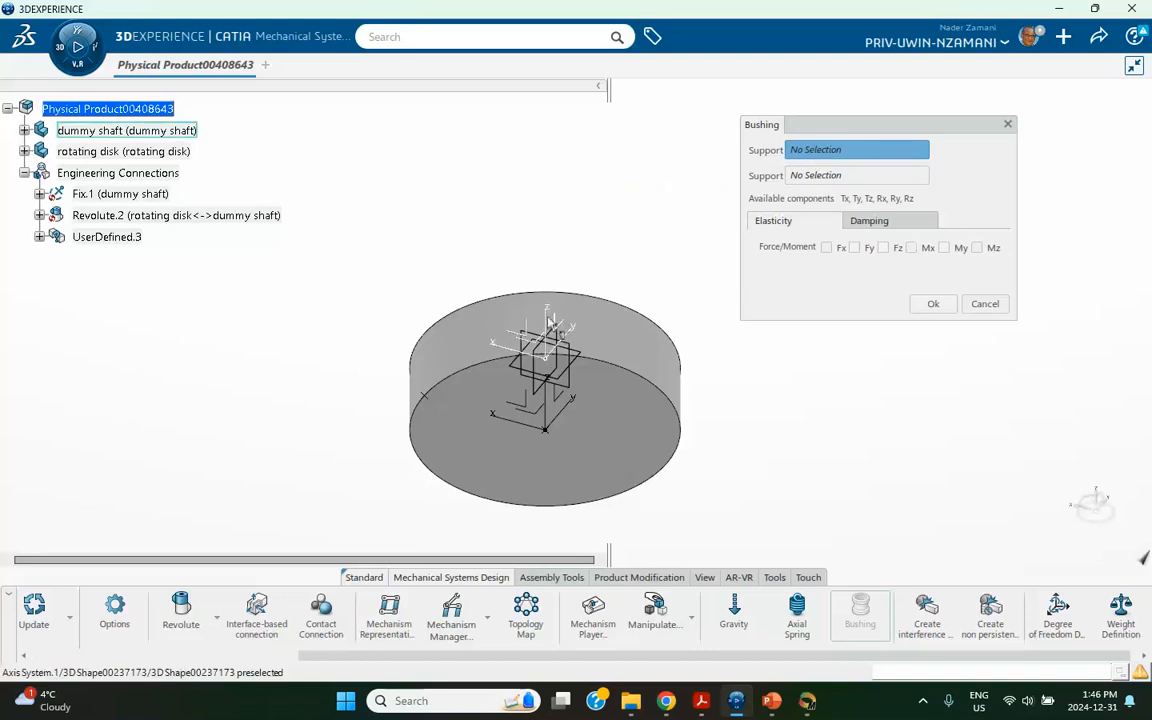
click(546, 320)
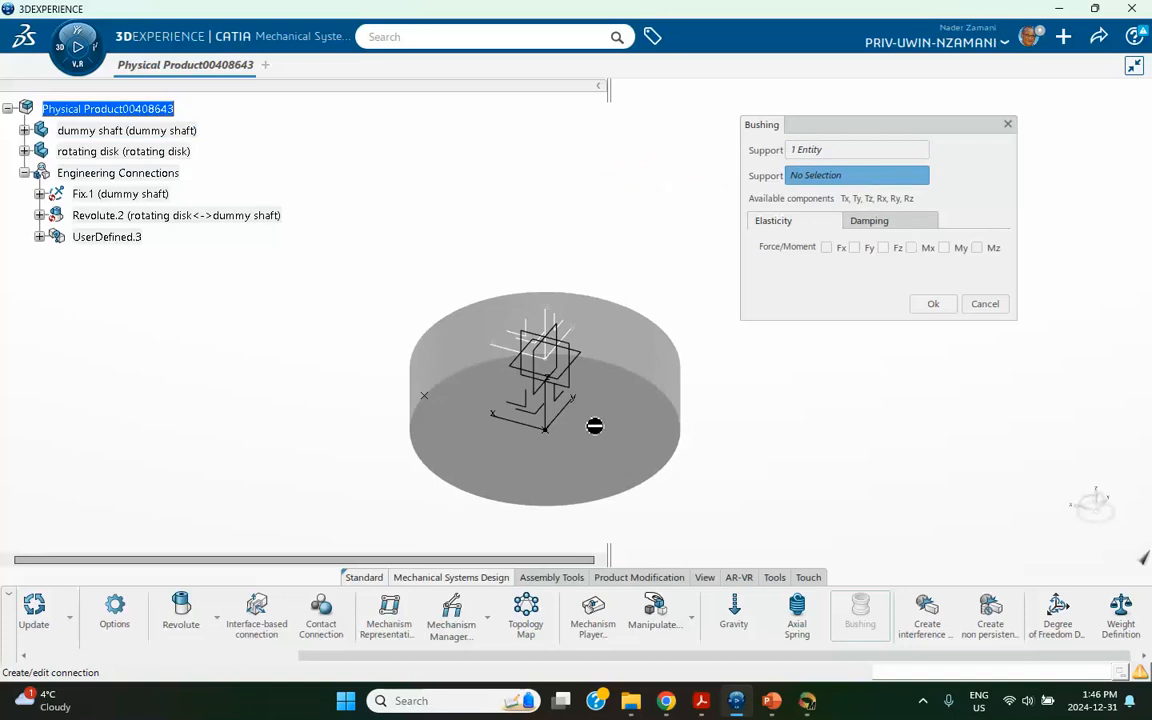
click(548, 413)
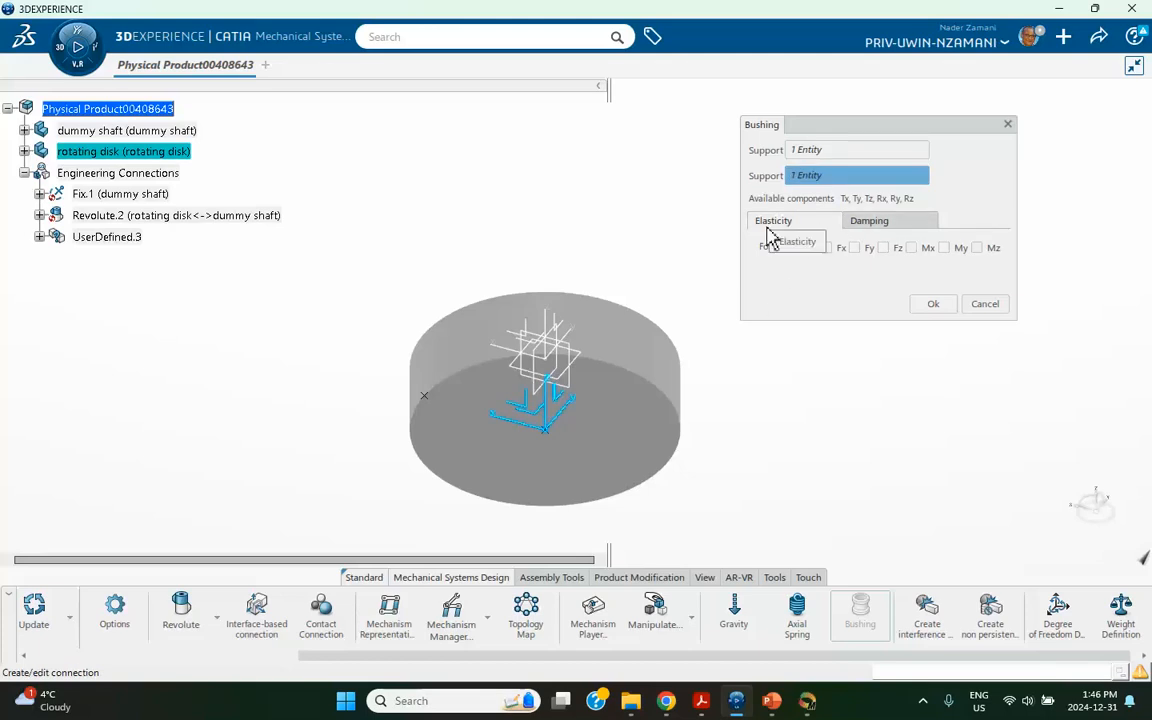
click(827, 248)
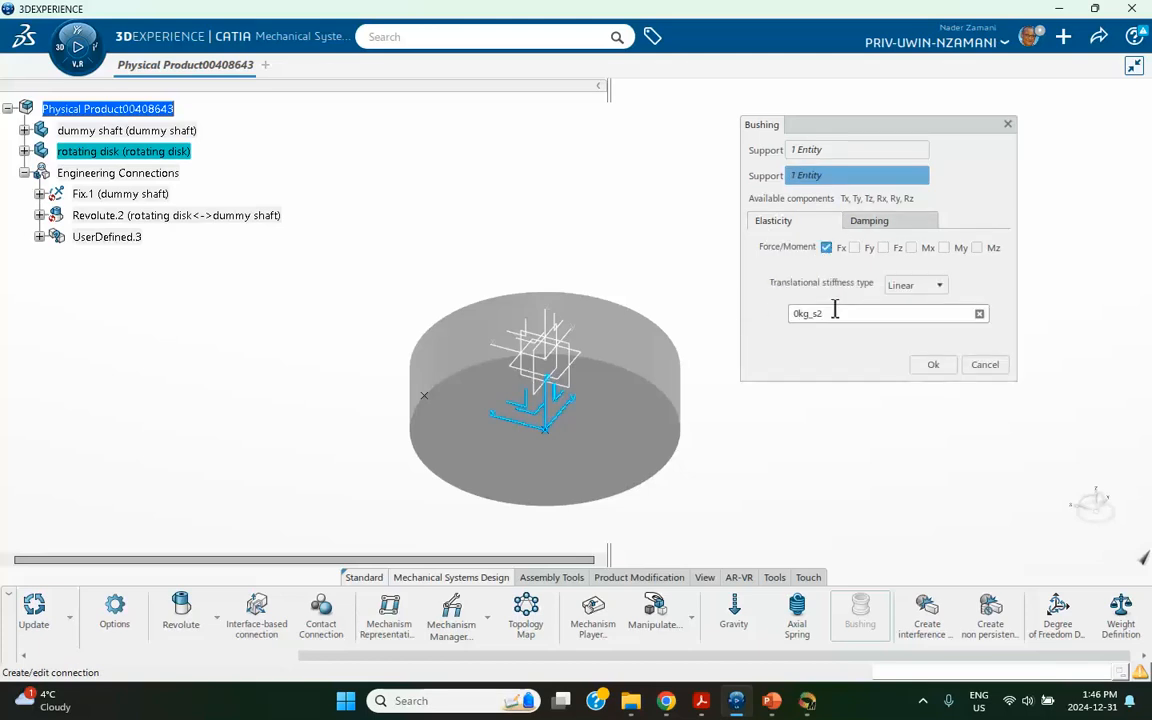
drag(849, 314, 693, 313)
text(176.7)
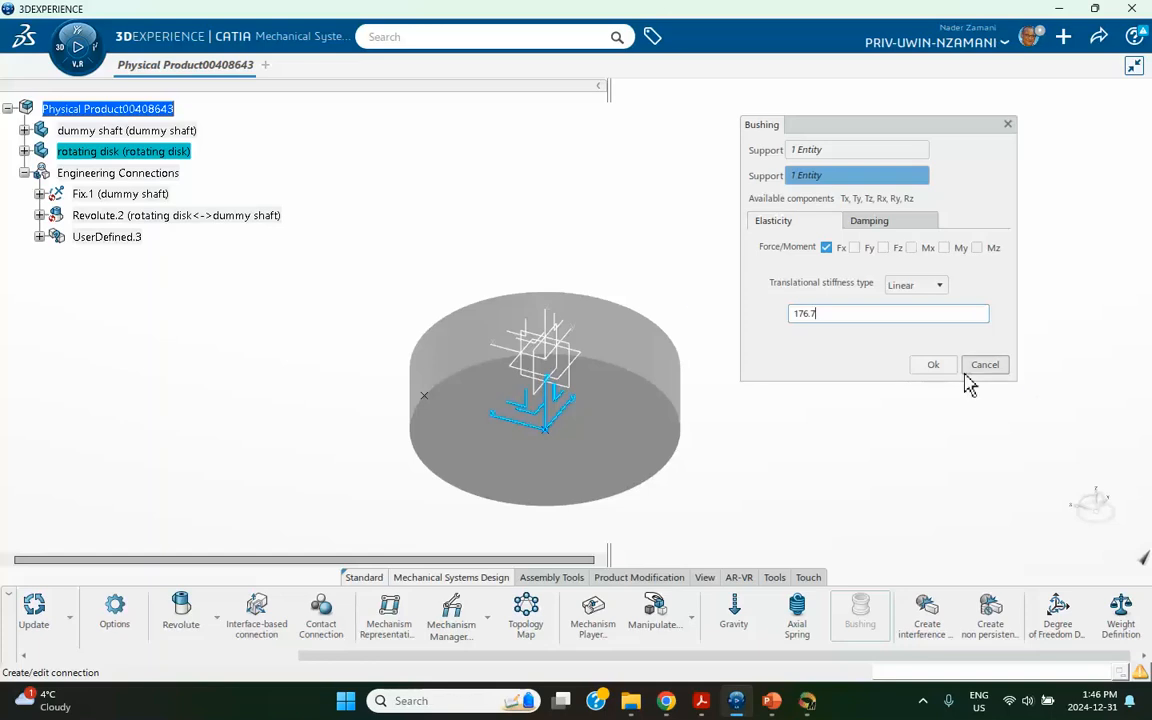
click(930, 366)
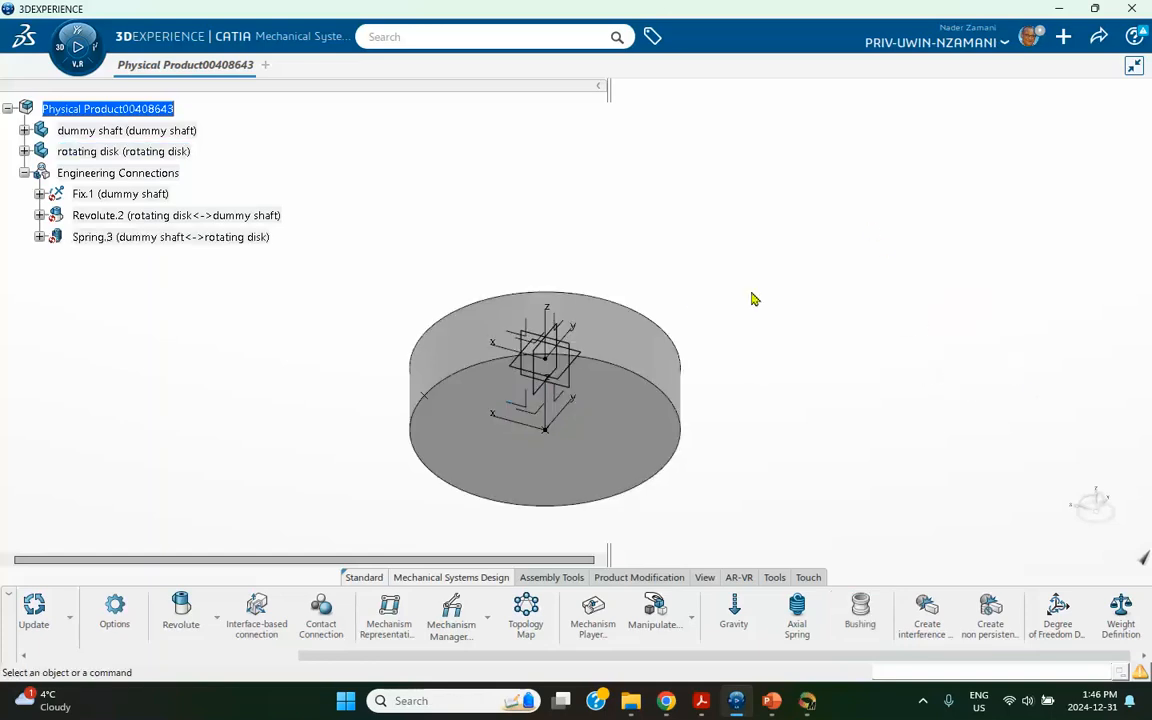
click(39, 237)
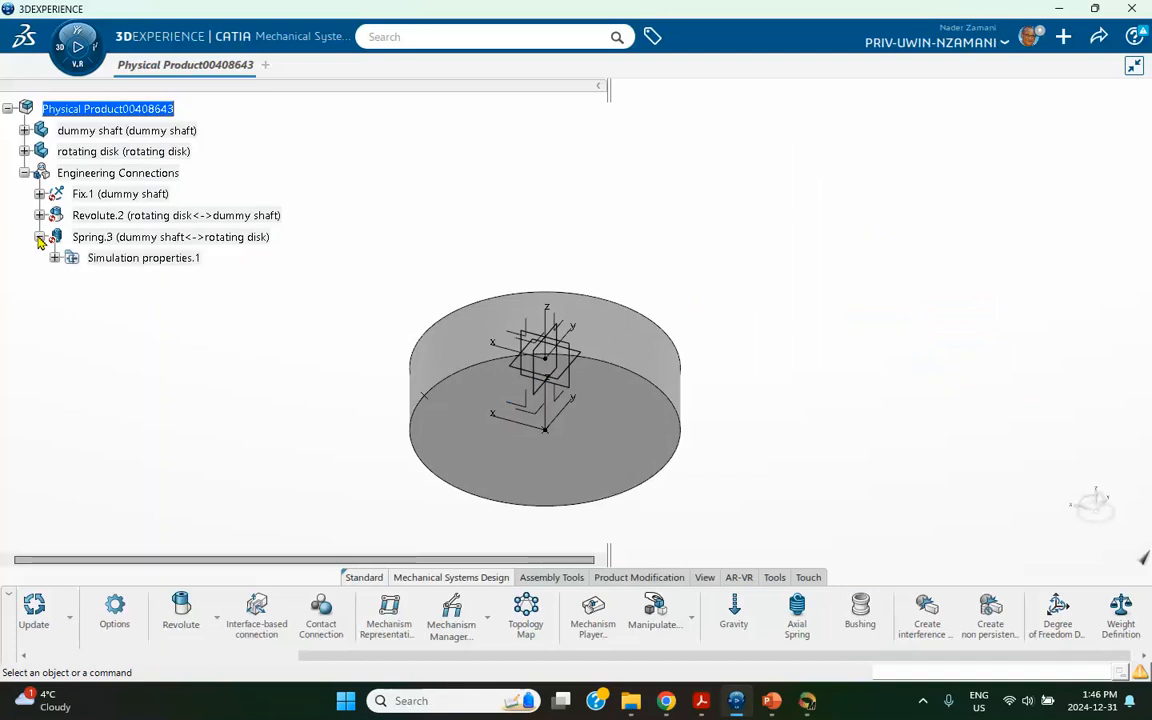
click(54, 258)
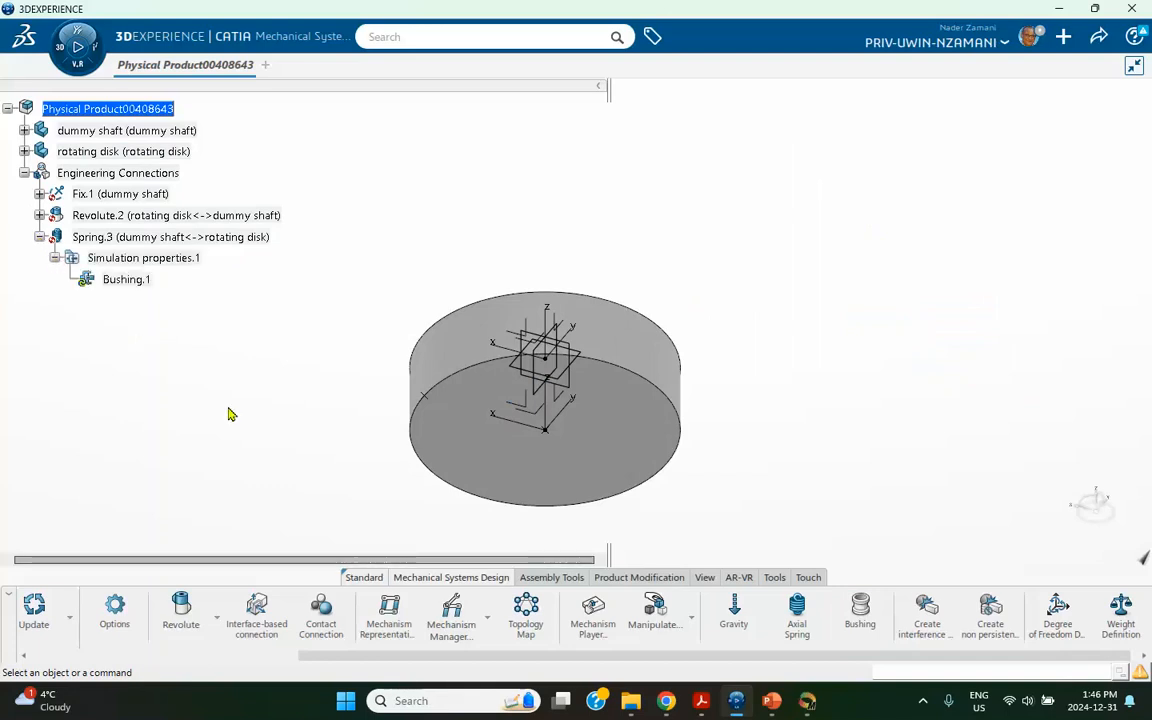
- Insert a mechanism representation with its default title and settings, and open the Mechanism Manager
scroll(1012, 638, down, 1)
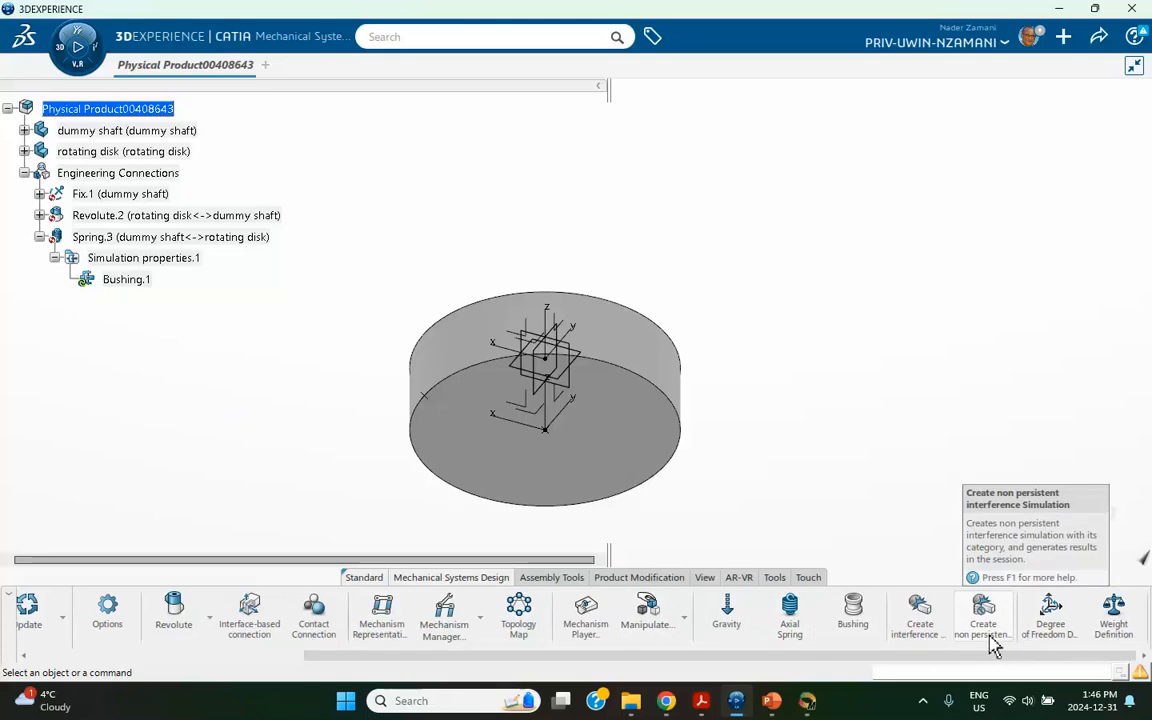
scroll(980, 636, up, 1)
scroll(970, 643, up, 1)
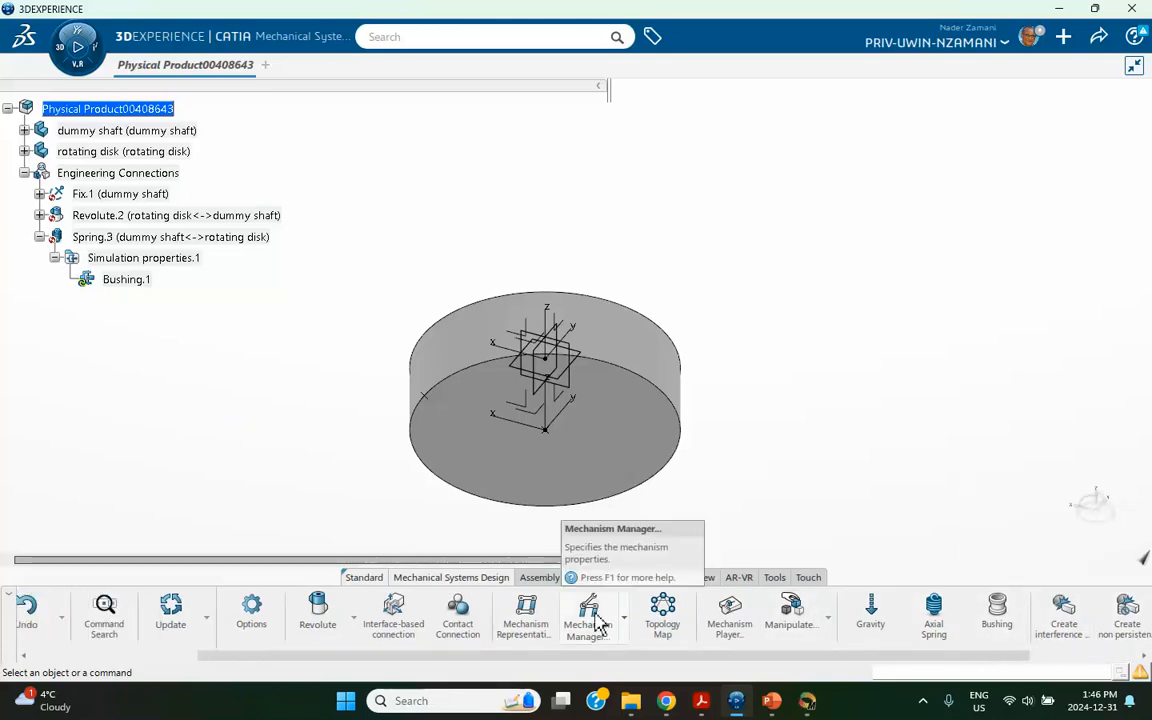
click(524, 612)
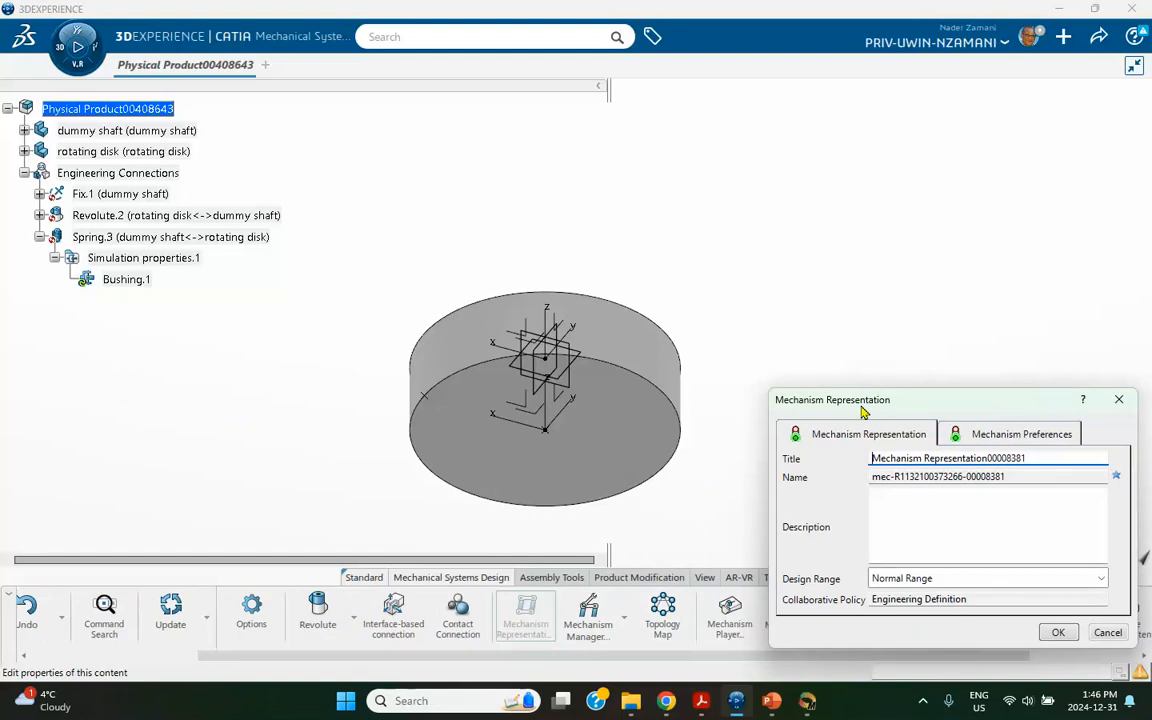
click(1060, 633)
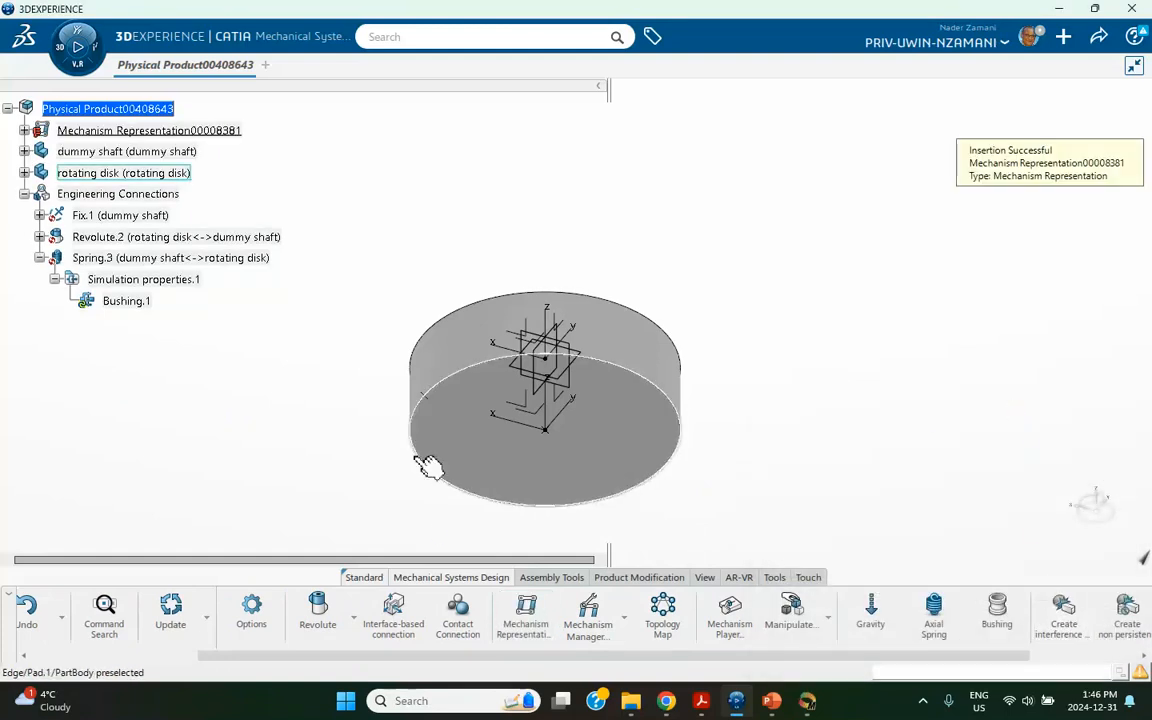
click(588, 610)
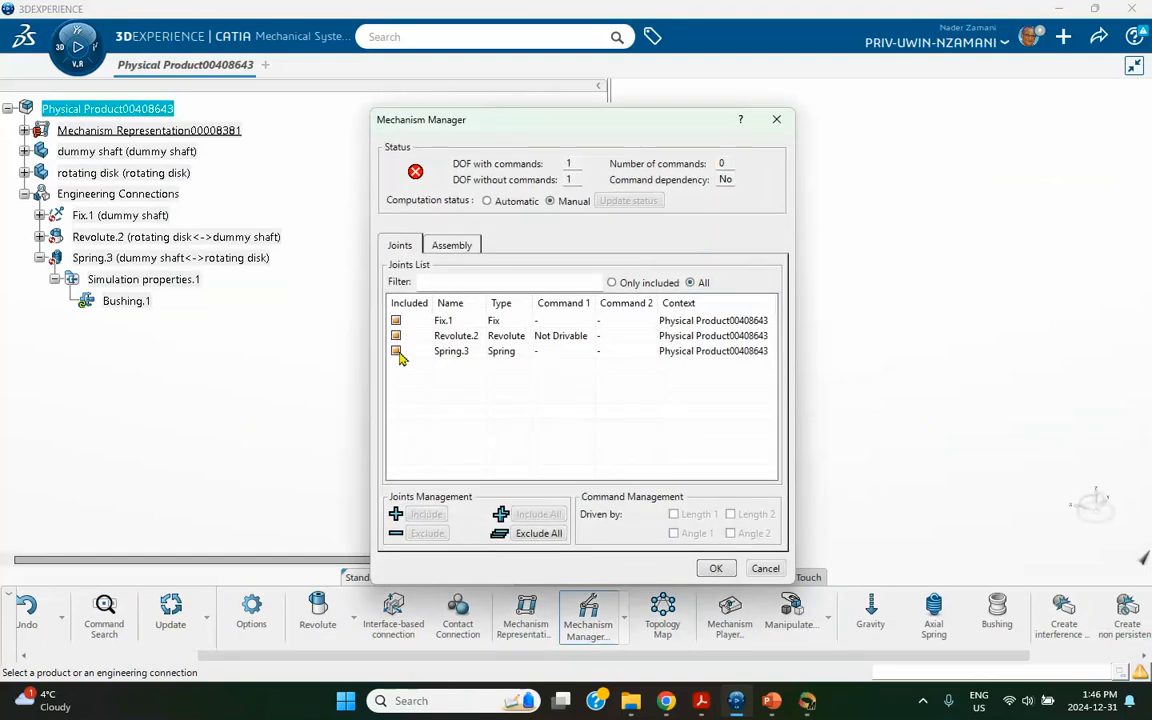
- Accept the mechanism with all joints included, and create a Mechanical Systems Experience simulation with the default title and no added mechanism or kinematics scenario
click(714, 568)
middle_drag(476, 329, 476, 422)
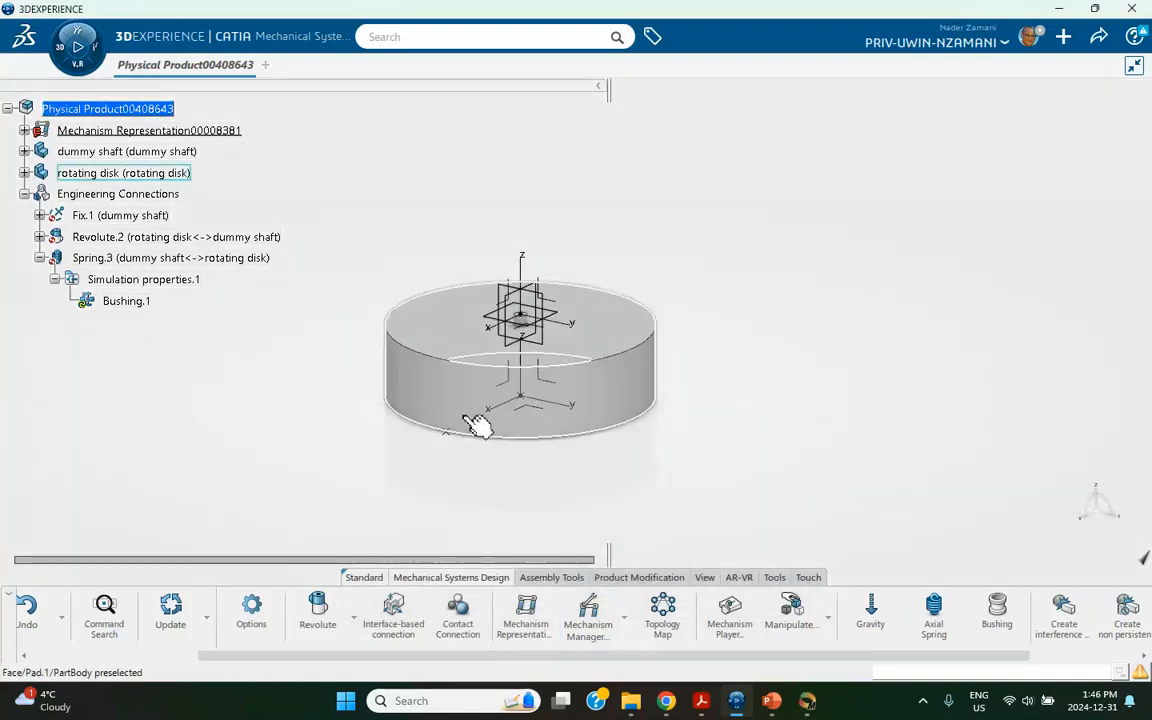
scroll(103, 257, up, 4)
scroll(103, 266, down, 2)
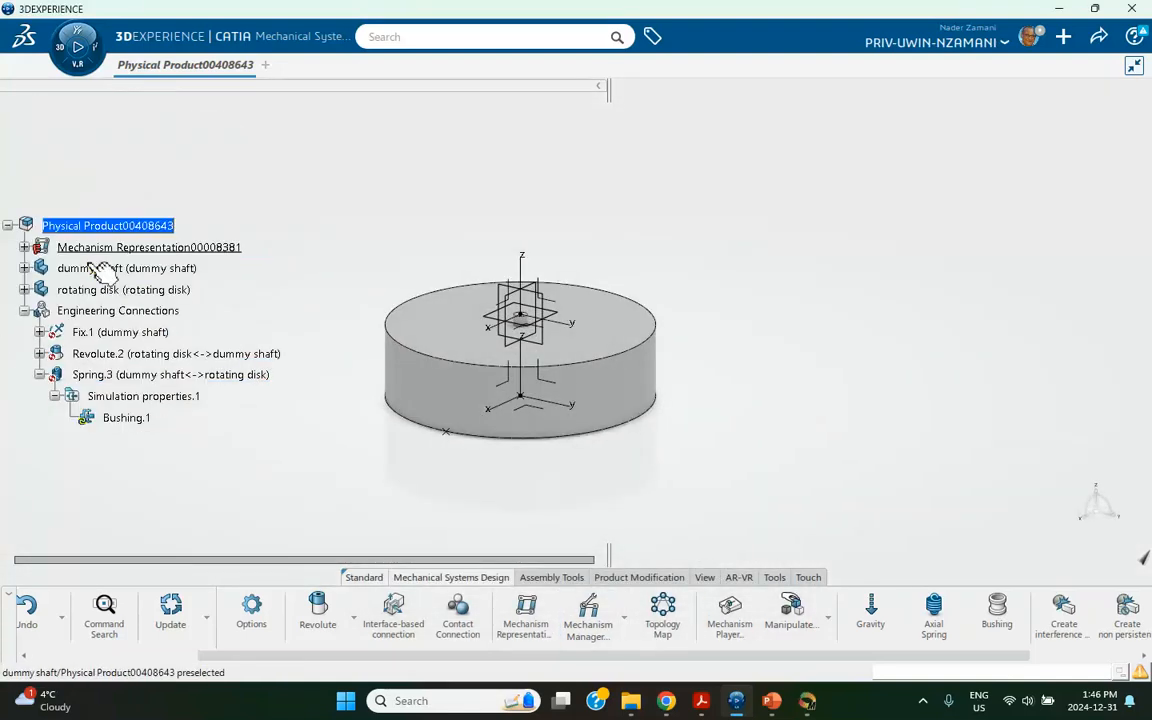
click(58, 55)
scroll(240, 220, up, 3)
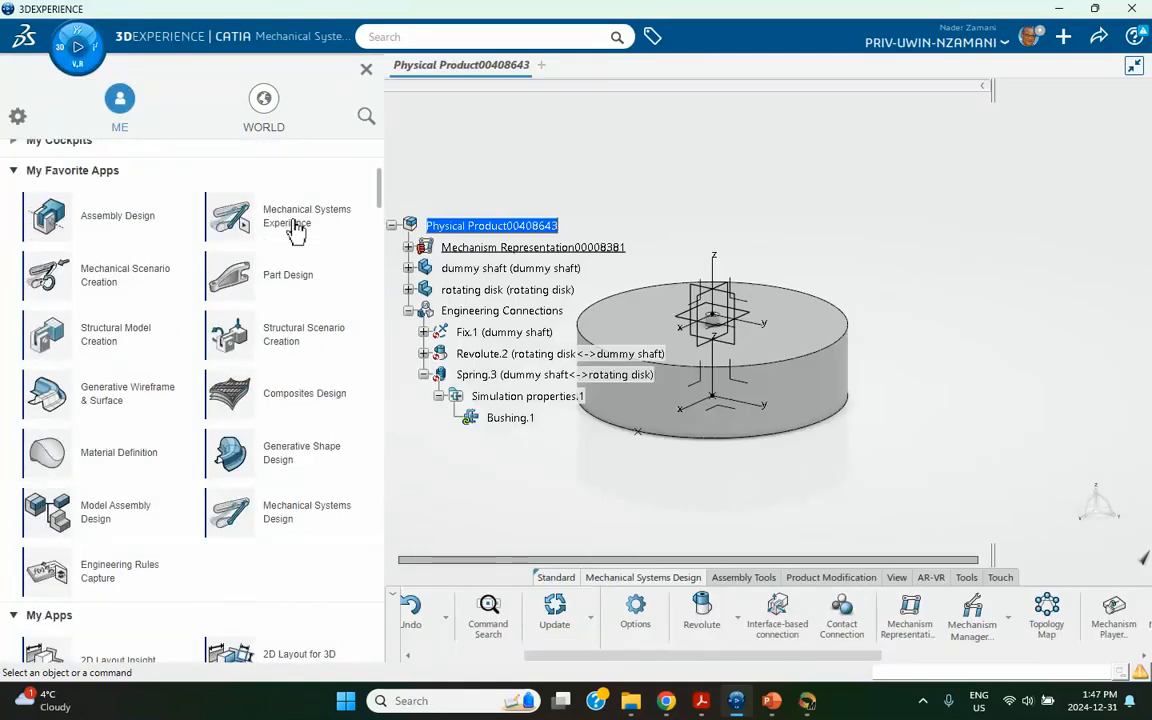
click(295, 228)
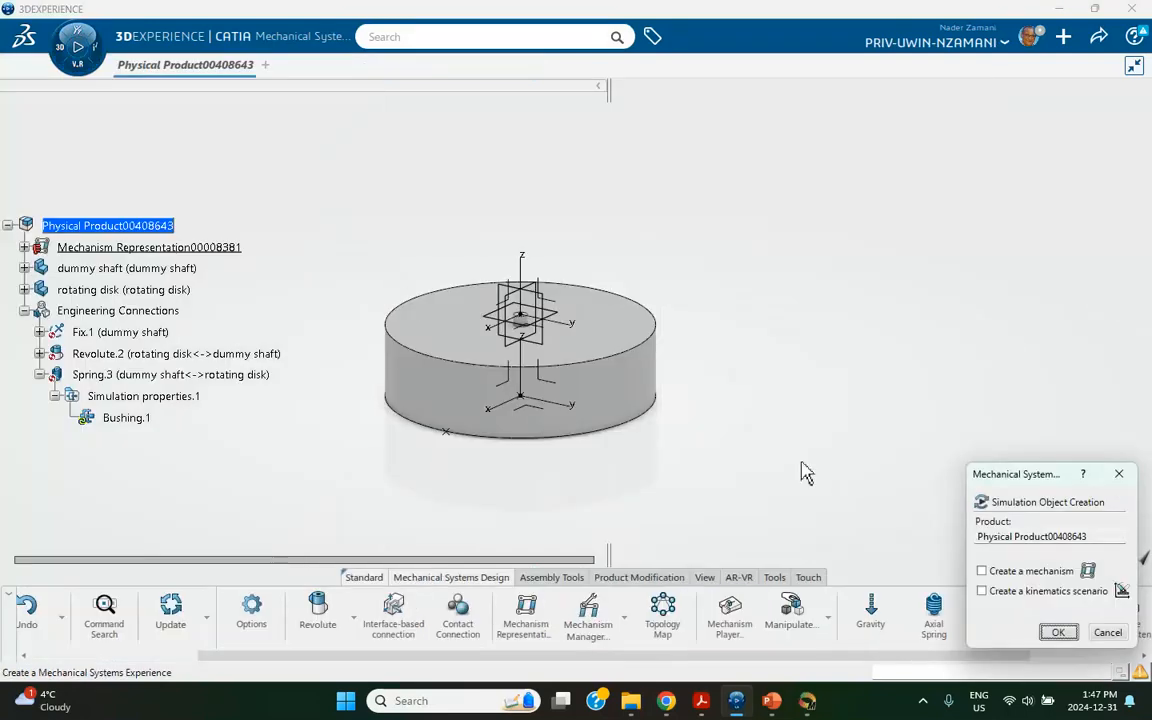
click(1057, 632)
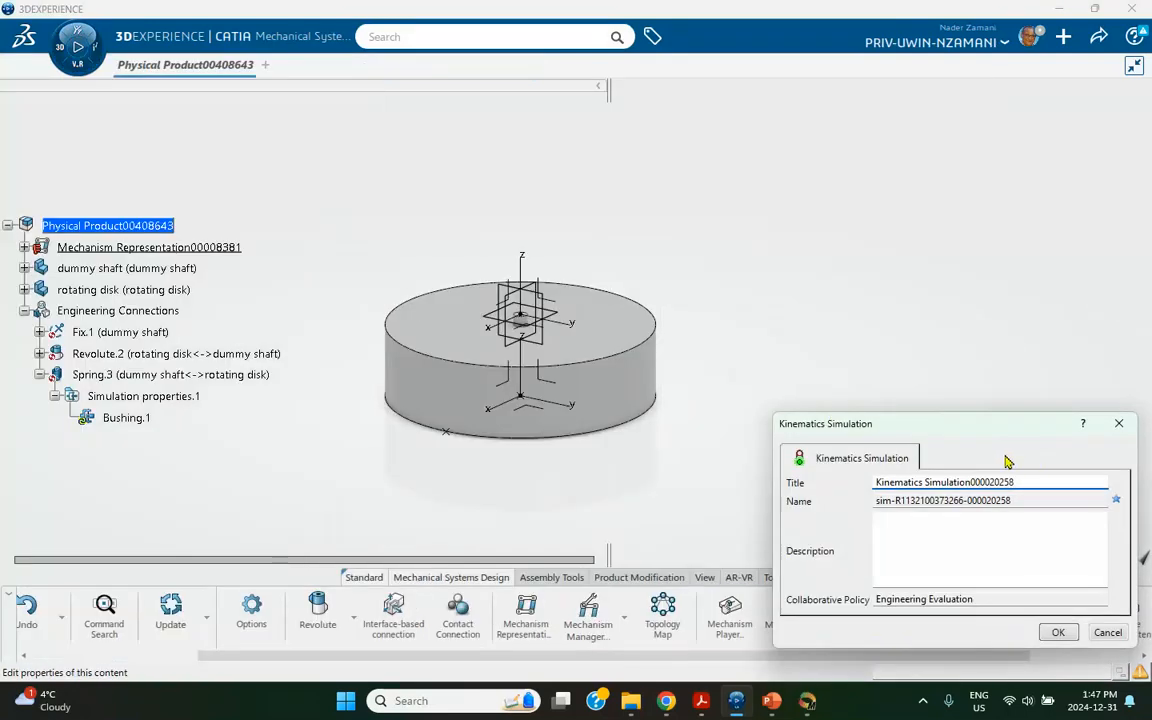
click(1057, 632)
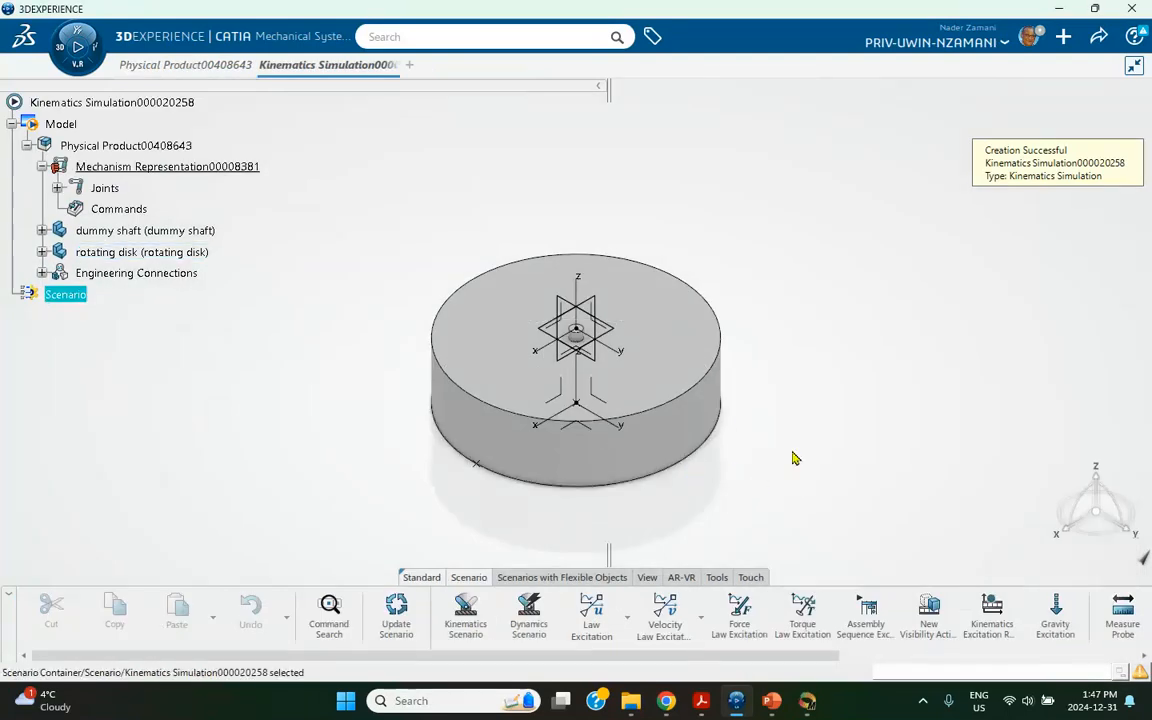
- Start a torque law excitation with the rotating disk as support and the disk's Point.1 as application point
middle_drag(828, 527, 813, 449)
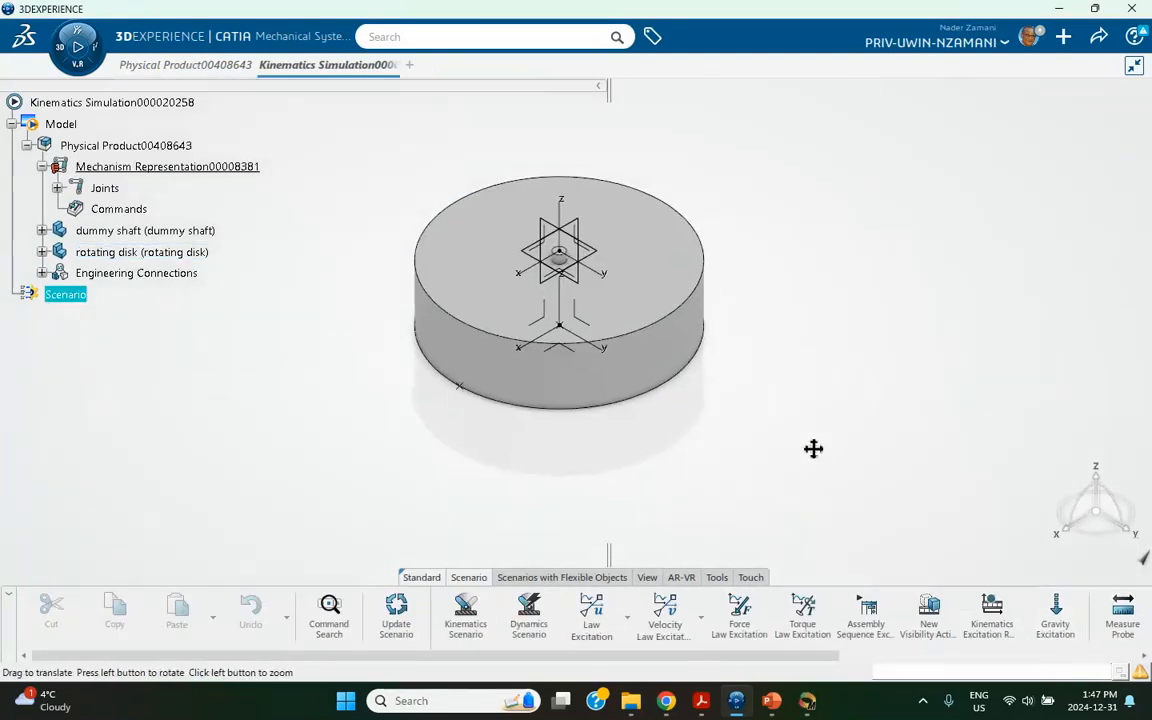
click(810, 632)
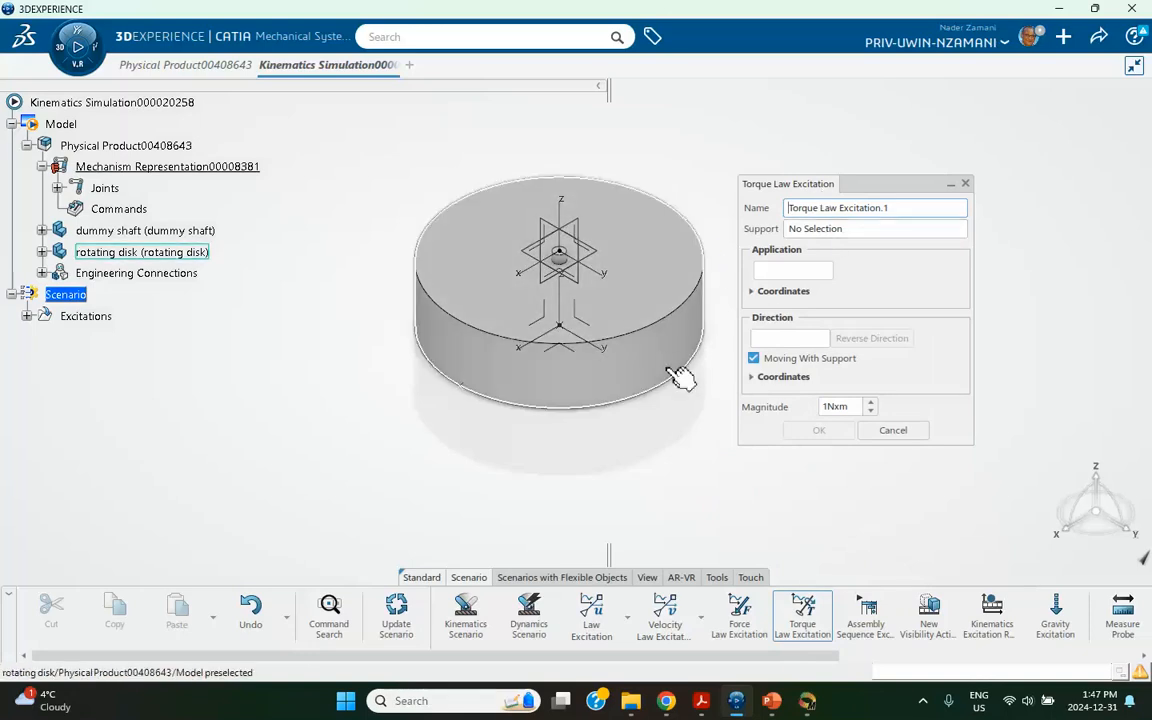
click(645, 386)
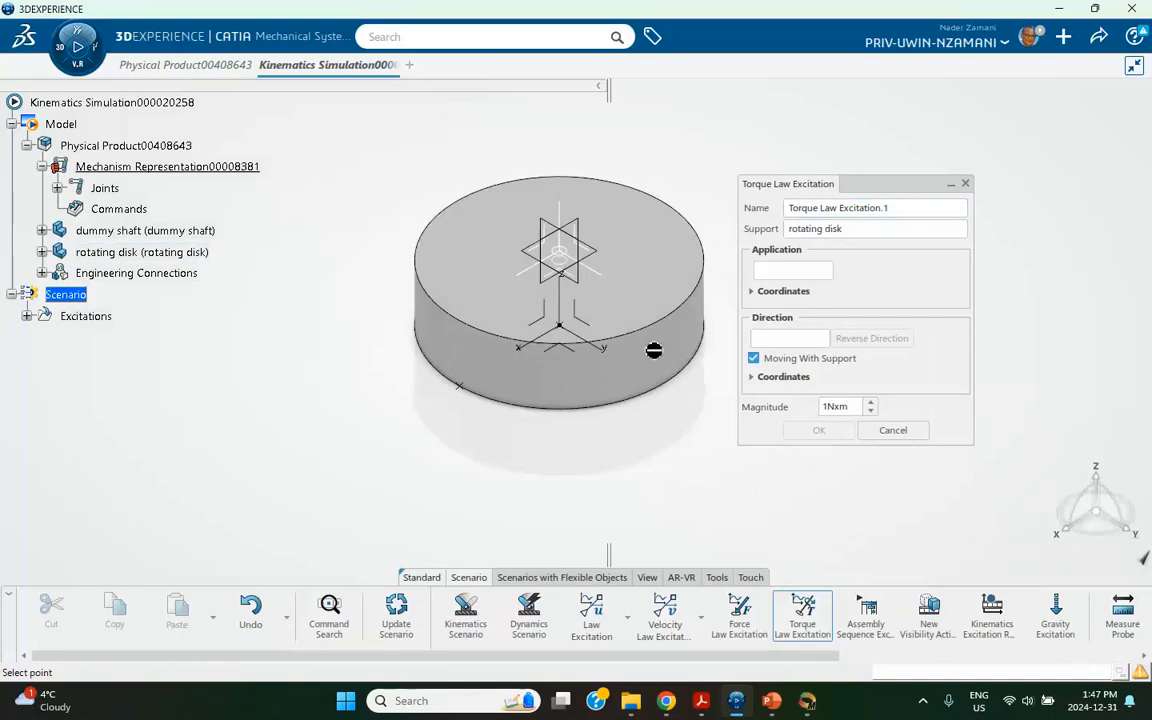
click(775, 271)
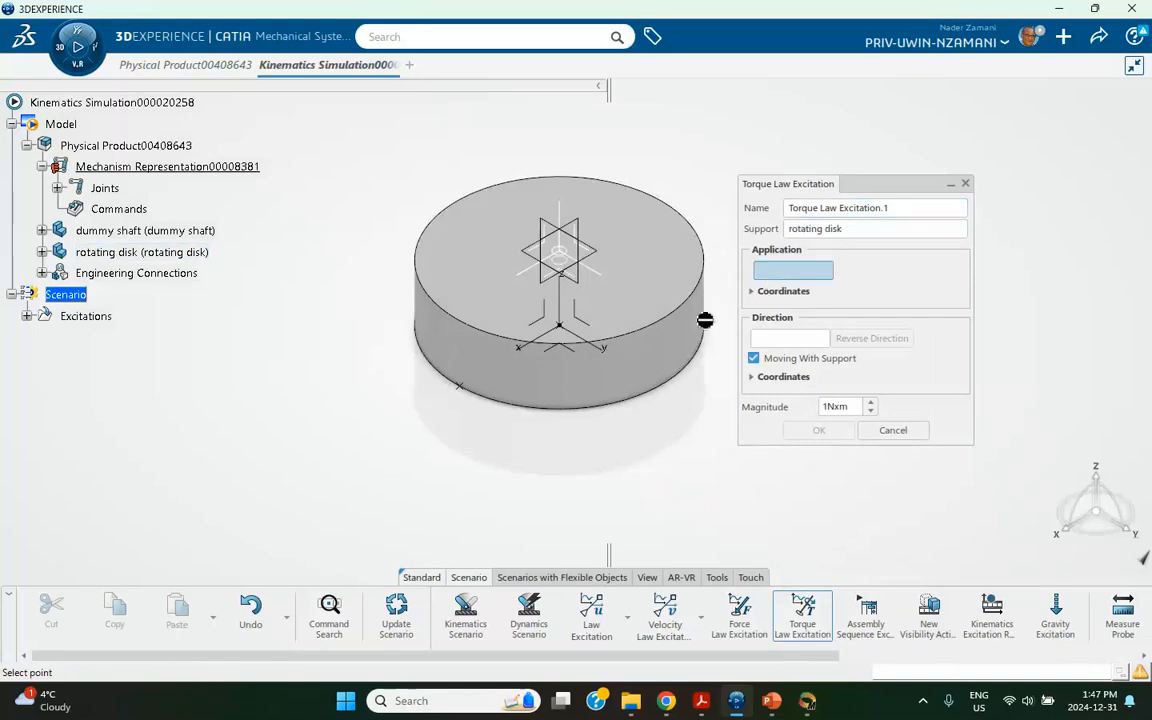
click(41, 252)
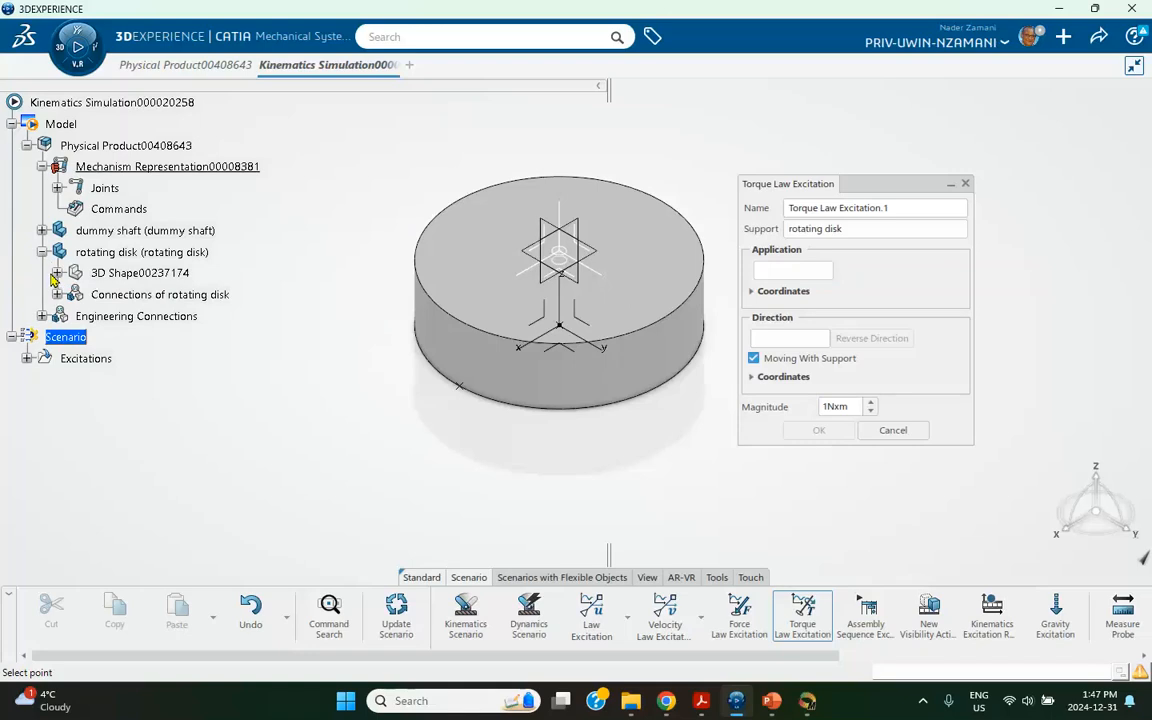
click(57, 273)
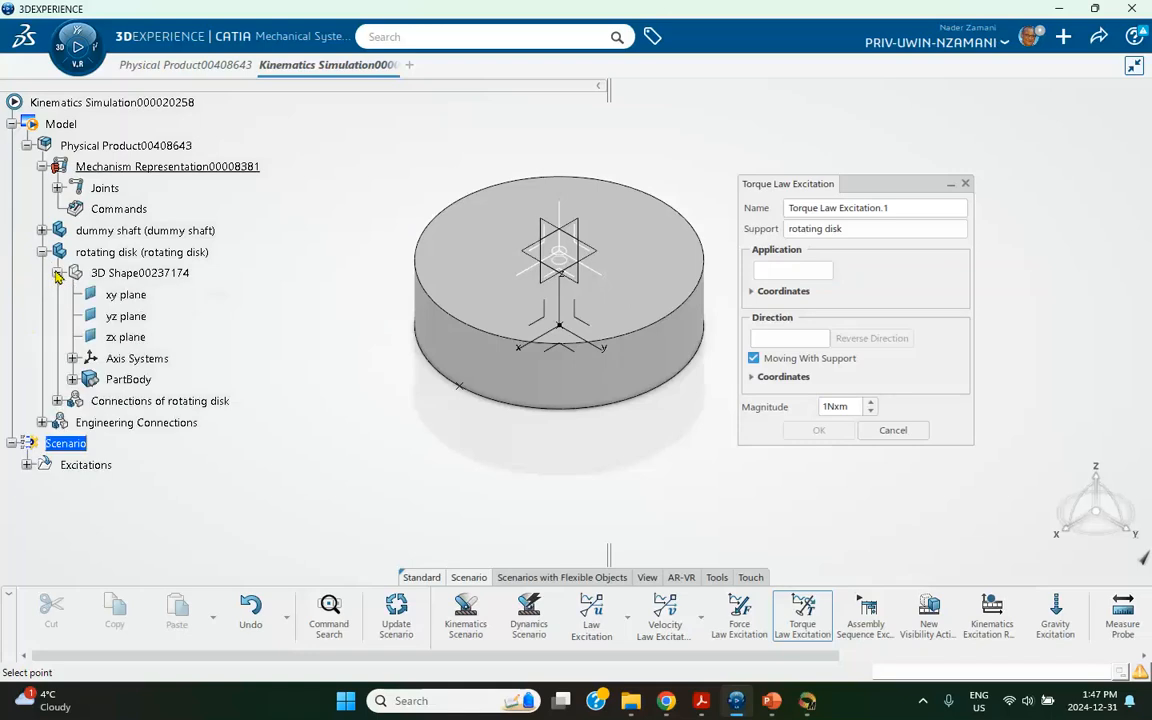
click(72, 379)
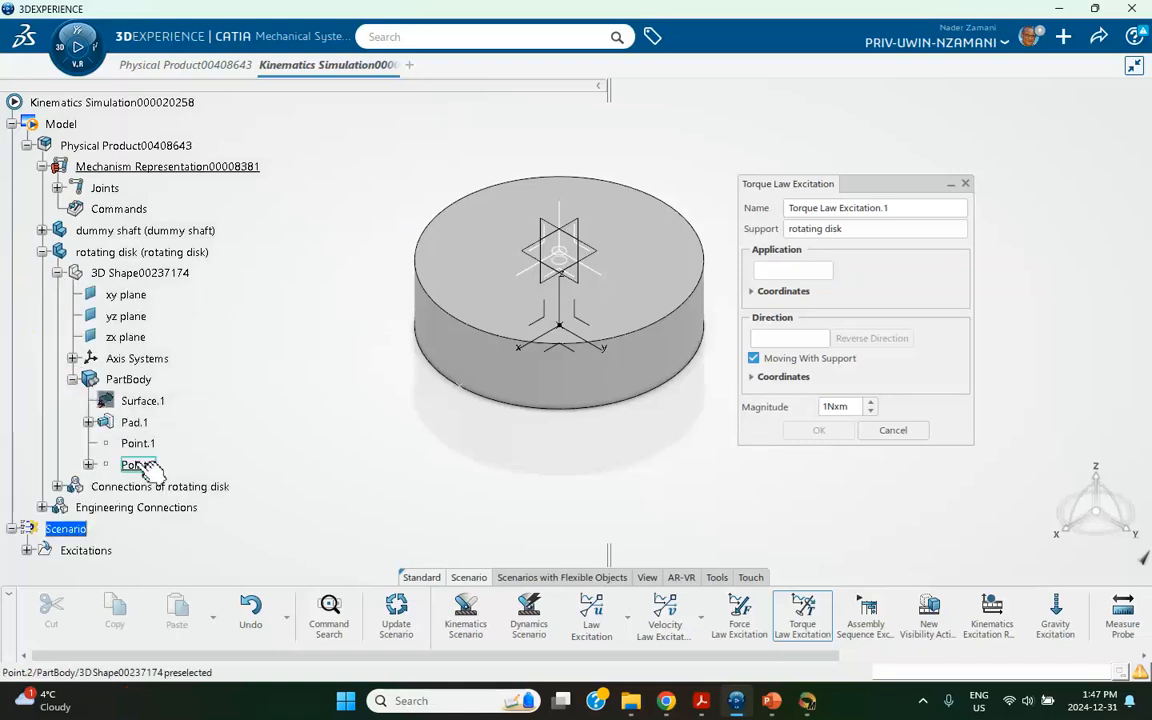
click(140, 444)
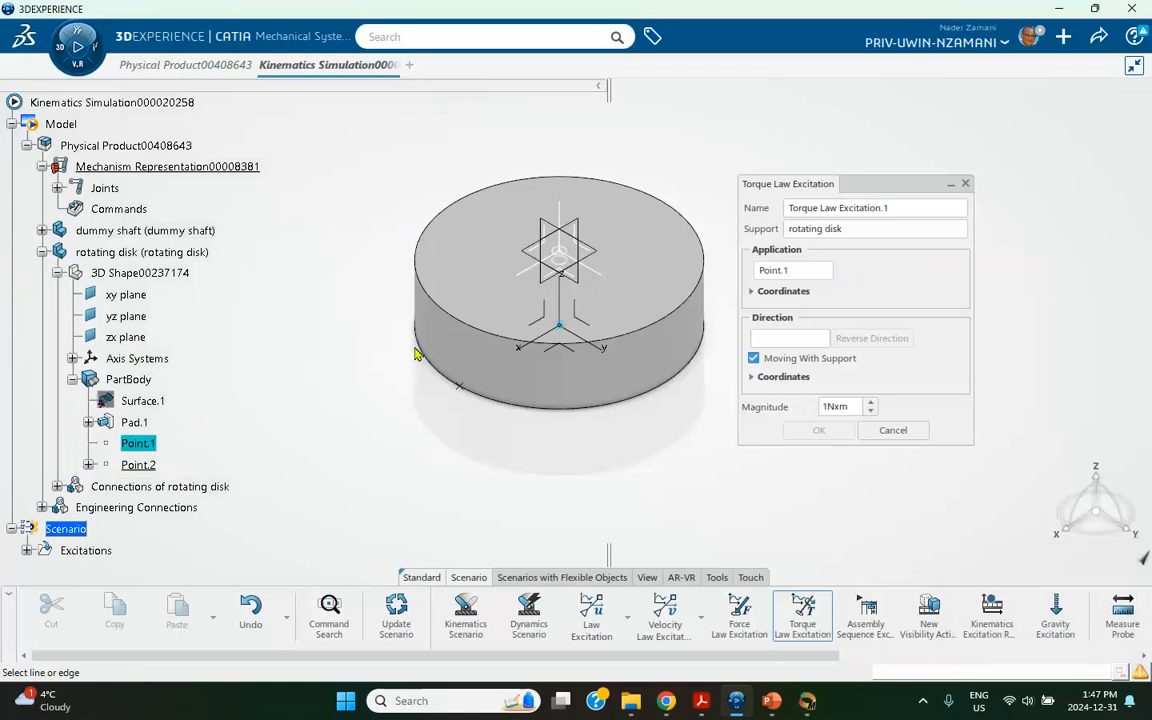
- Direct the torque along the rotating disk's Z axis and set its magnitude to 10 Nxm
click(787, 338)
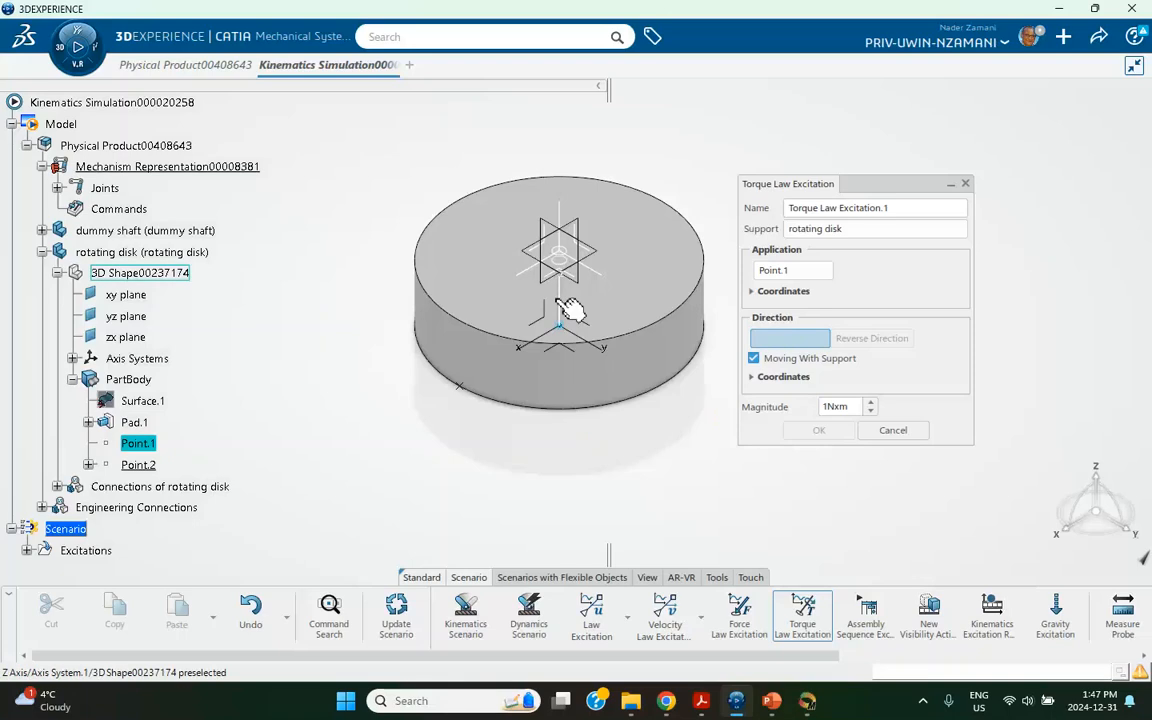
click(646, 366)
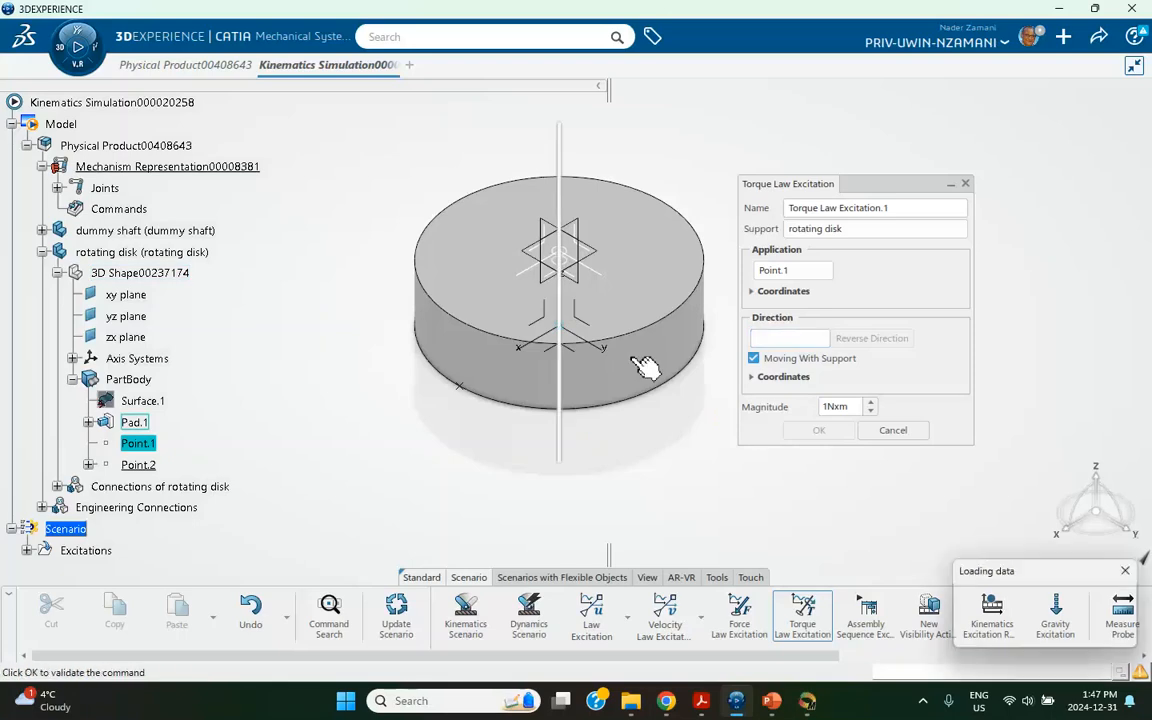
double_click(856, 406)
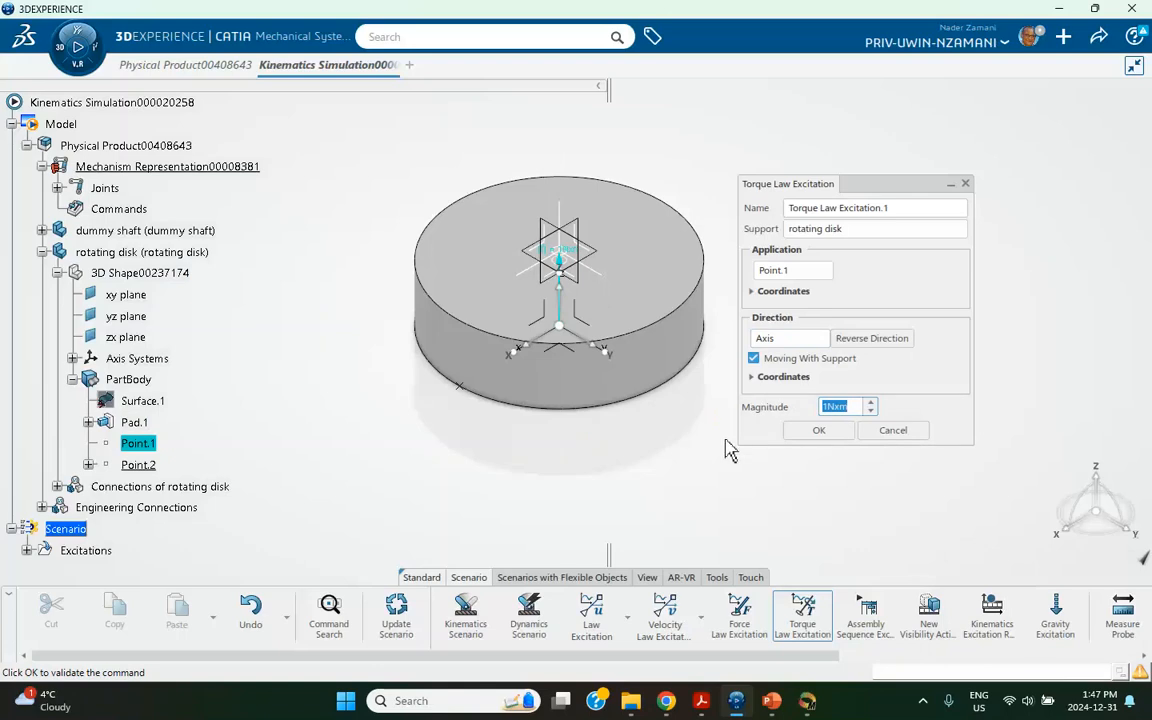
text(10)
click(820, 431)
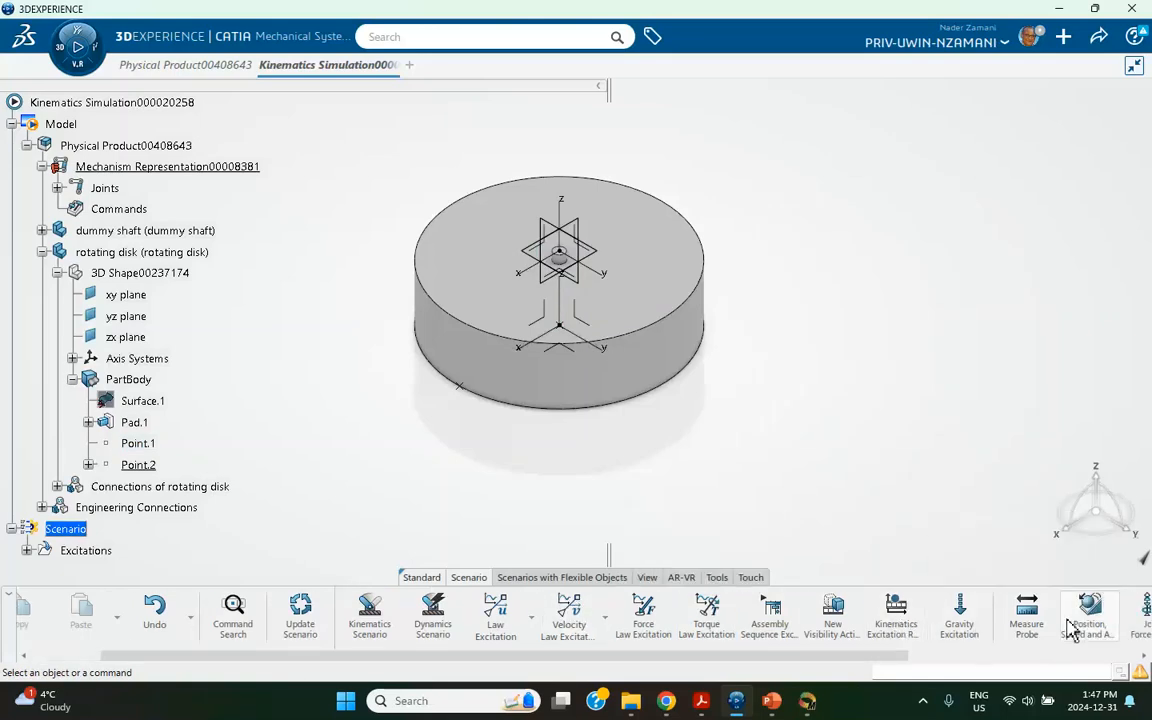
- Add a Position, Speed and Acceleration probe on Point.2 at the rotating disk's rim
click(1092, 615)
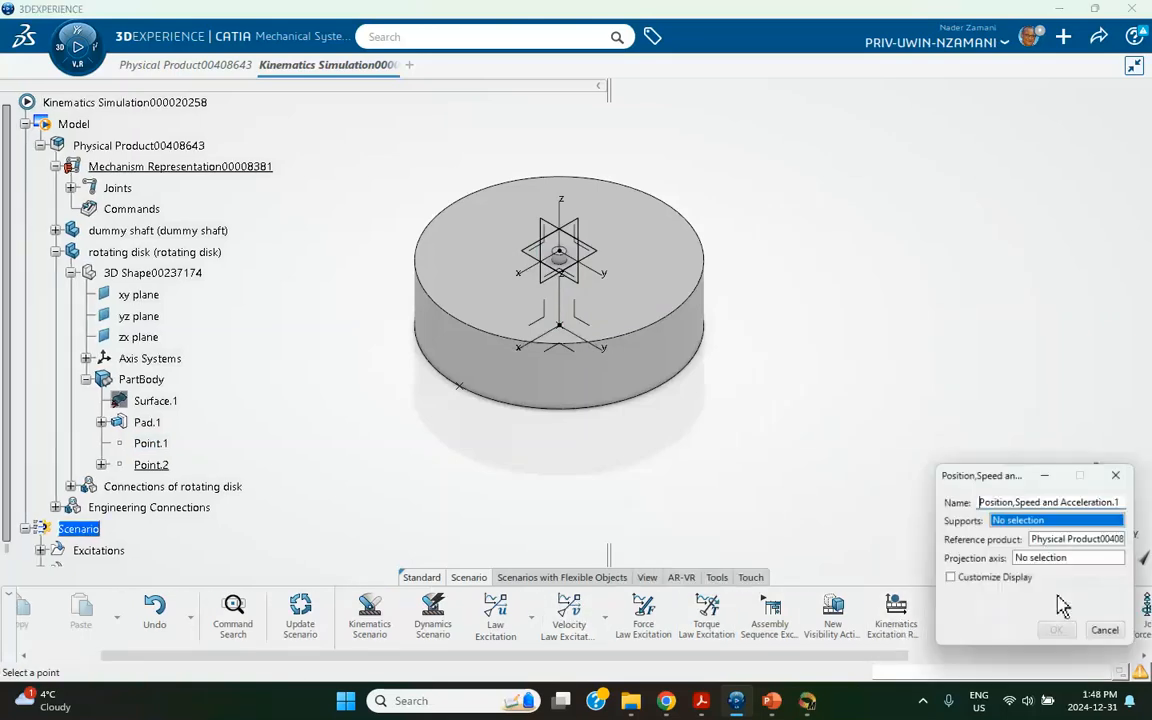
click(465, 391)
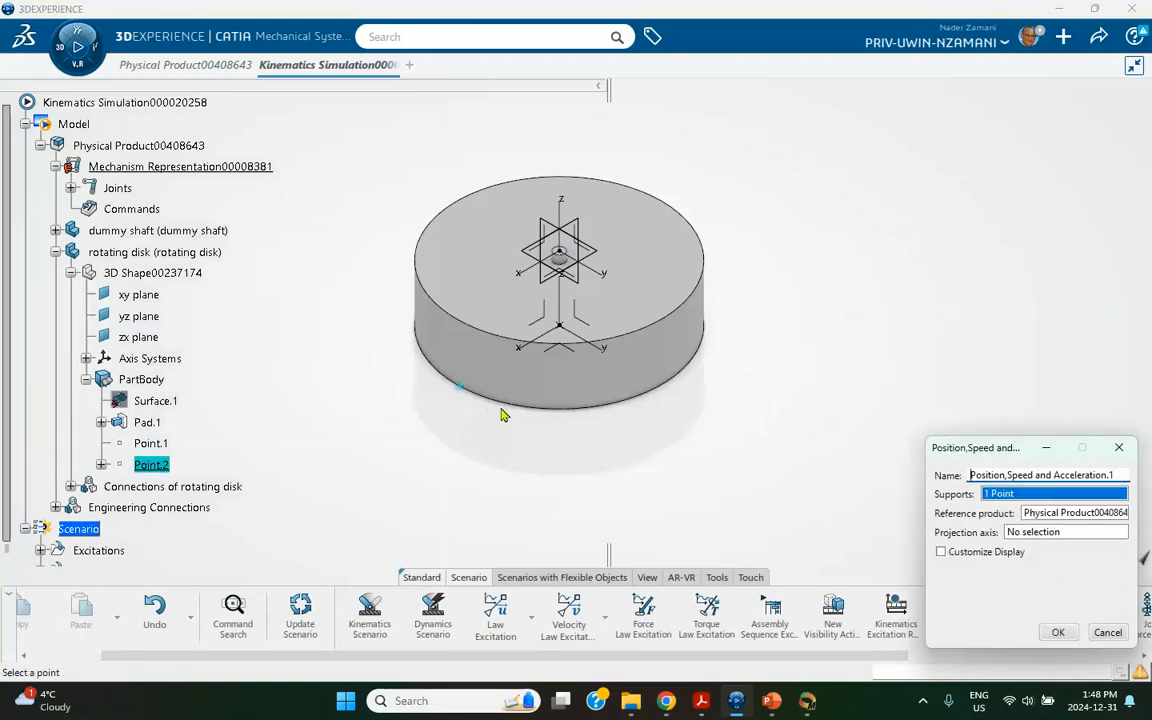
click(1058, 632)
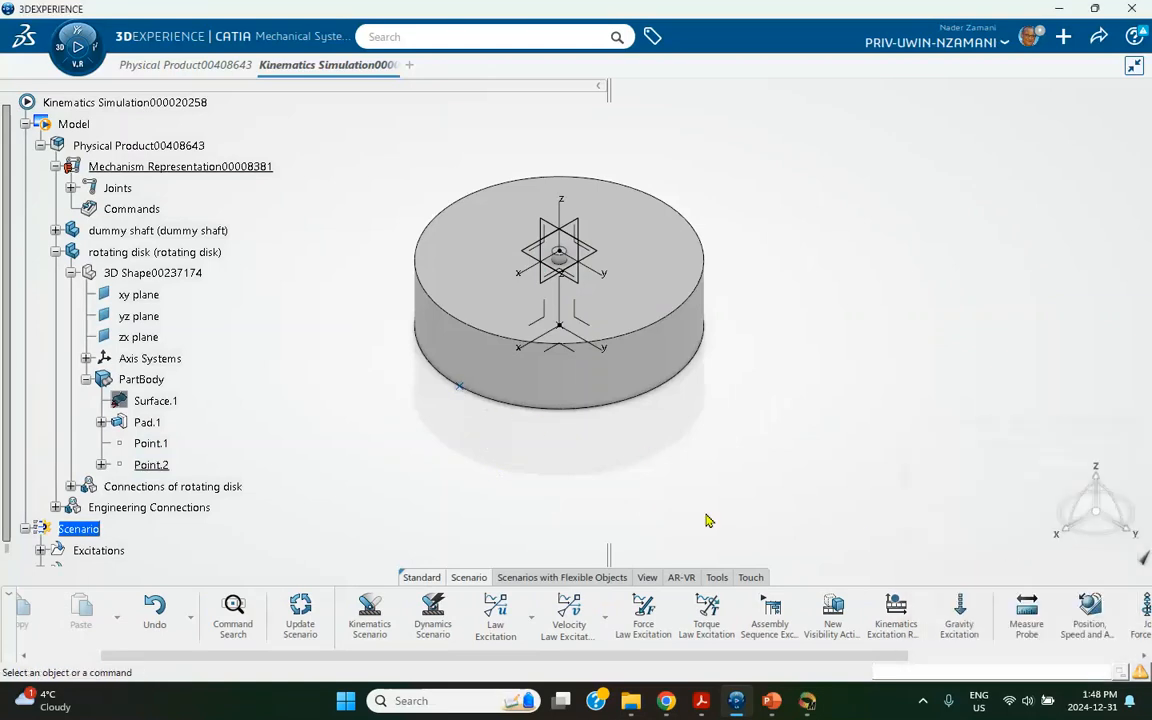
- Start a dynamics scenario that references the torque law excitation and the position, speed and acceleration probe
click(432, 615)
click(770, 276)
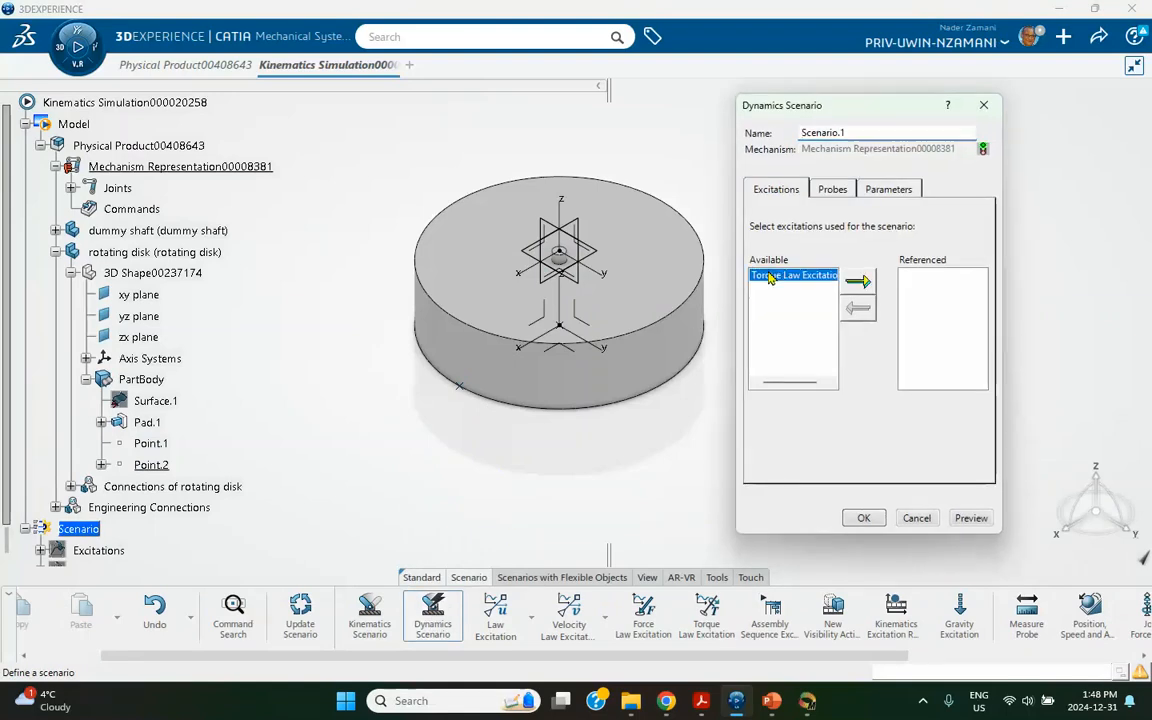
click(857, 281)
click(826, 191)
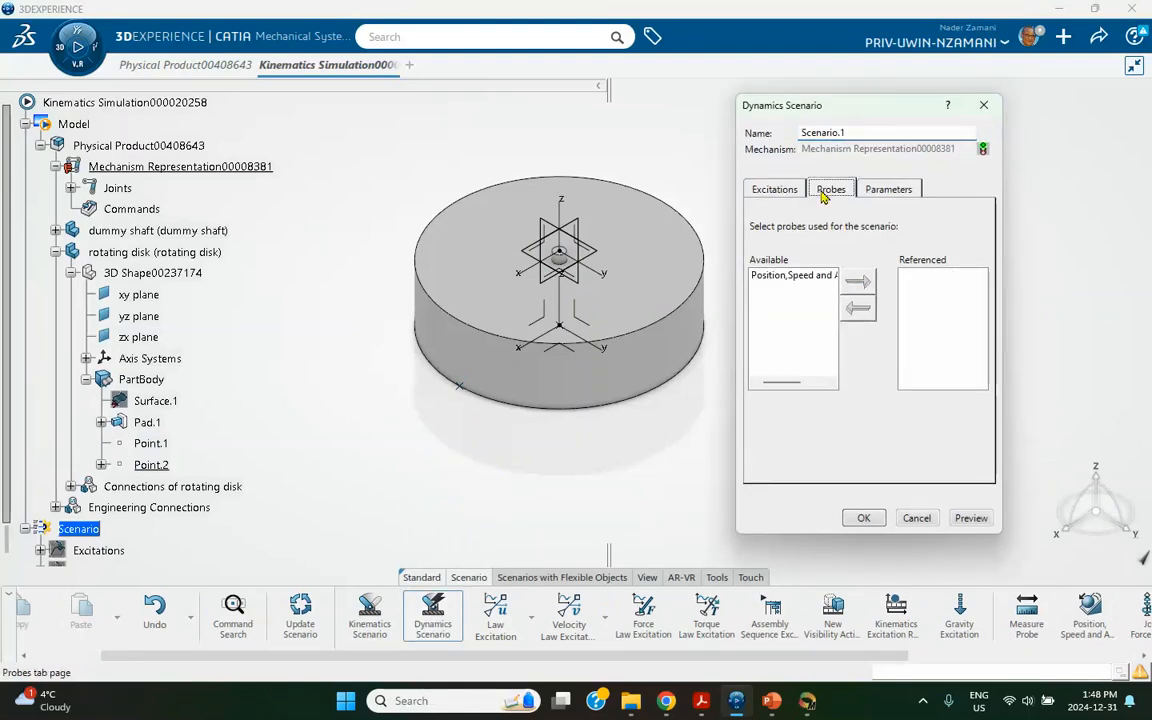
click(790, 275)
click(857, 281)
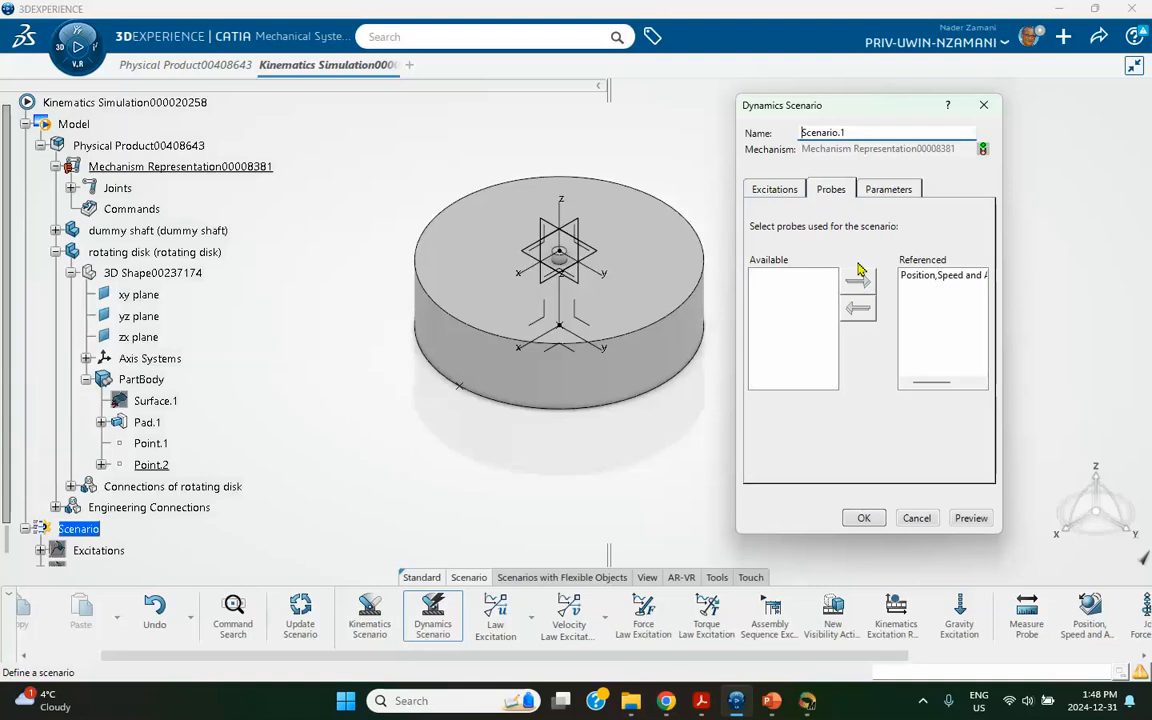
- Set the dynamics scenario's end time to 4 s and create the scenario
click(887, 190)
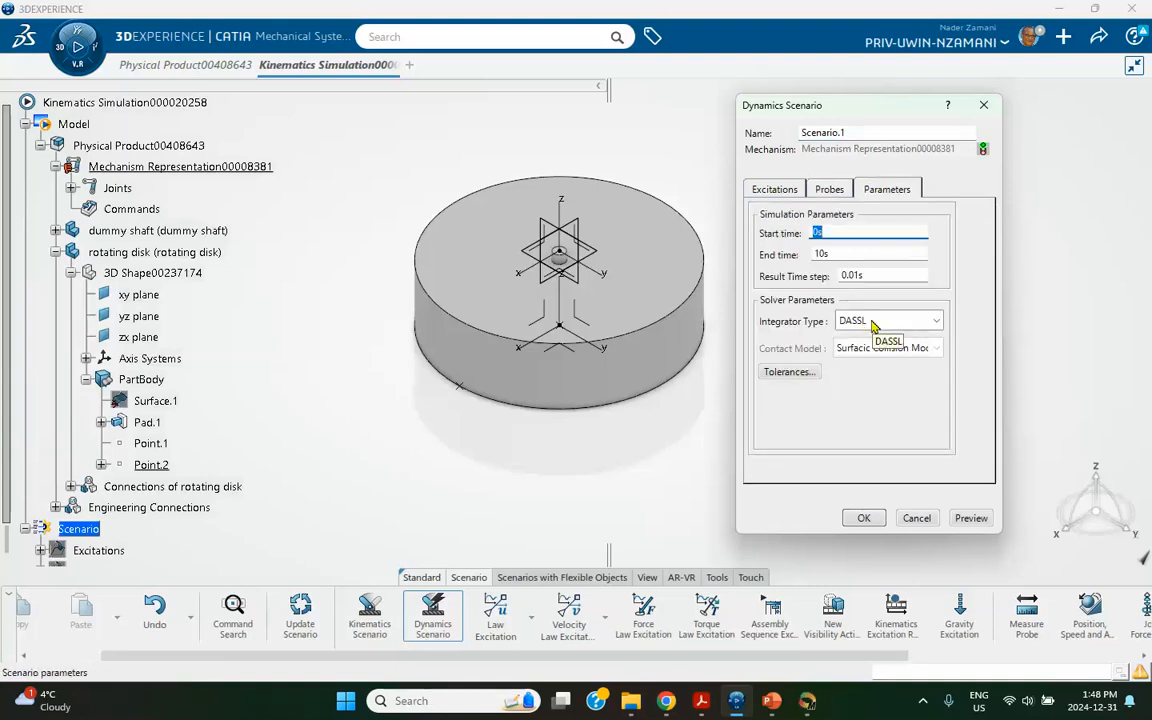
double_click(833, 254)
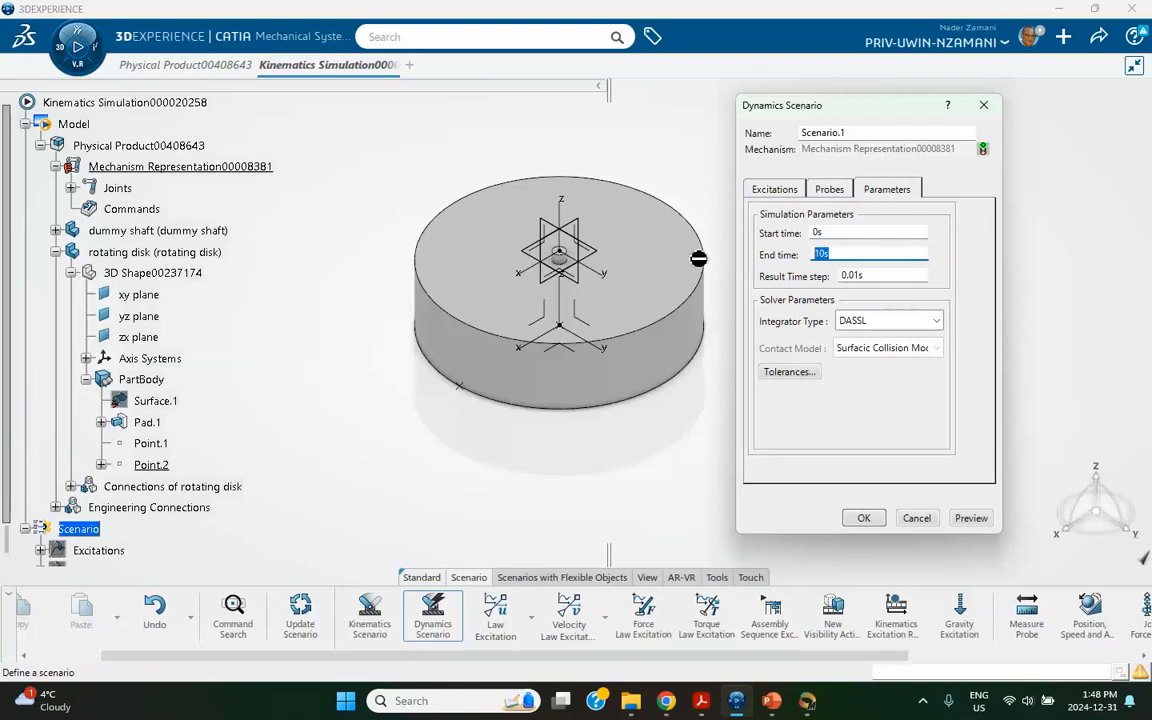
text(4)
click(865, 518)
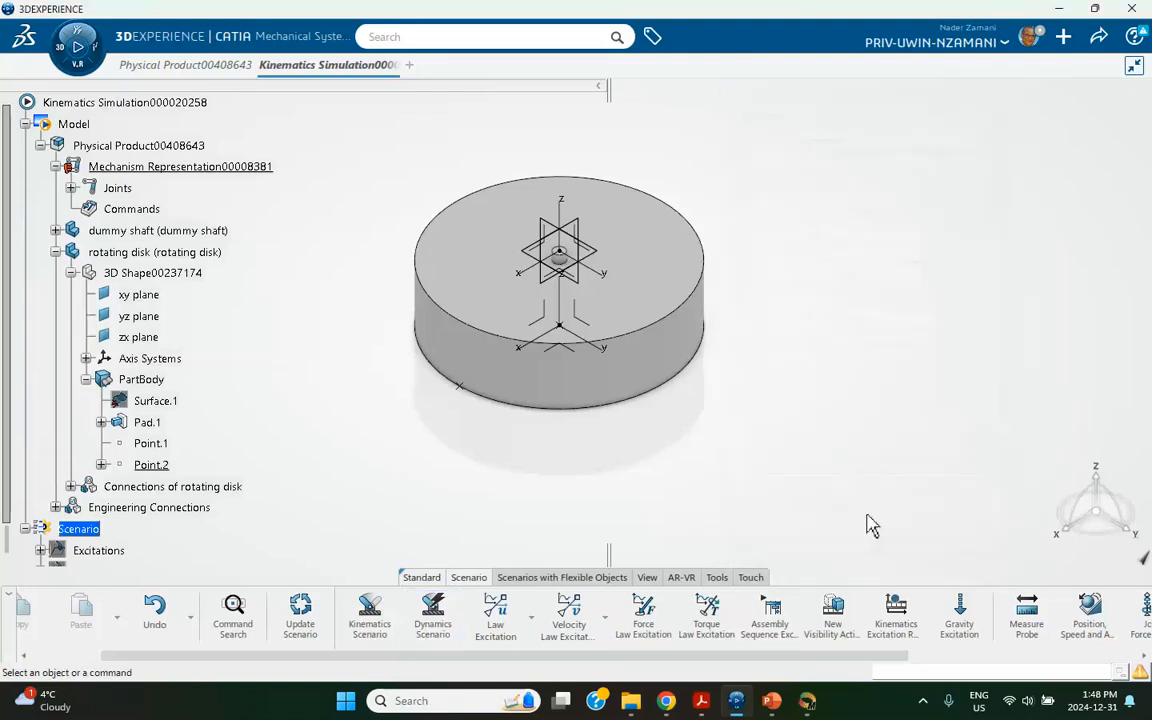
- Run the simulation of the Scenario.1 dynamics scenario
scroll(130, 420, down, 4)
click(150, 362)
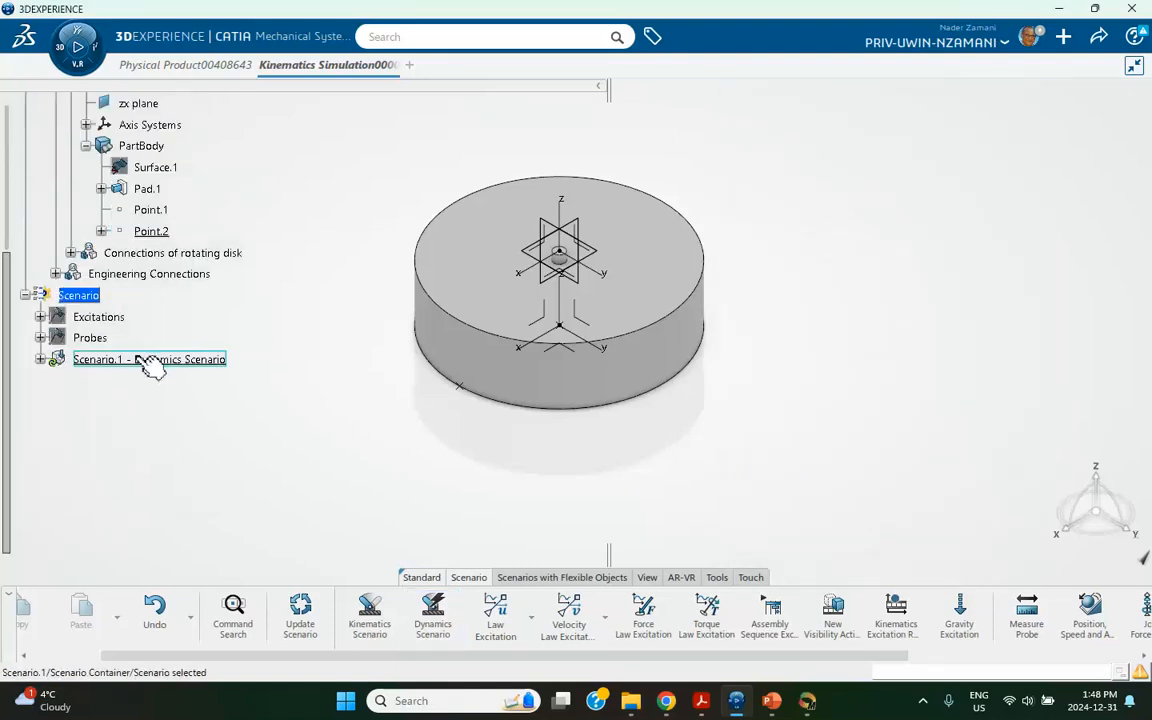
right_click(140, 360)
click(193, 668)
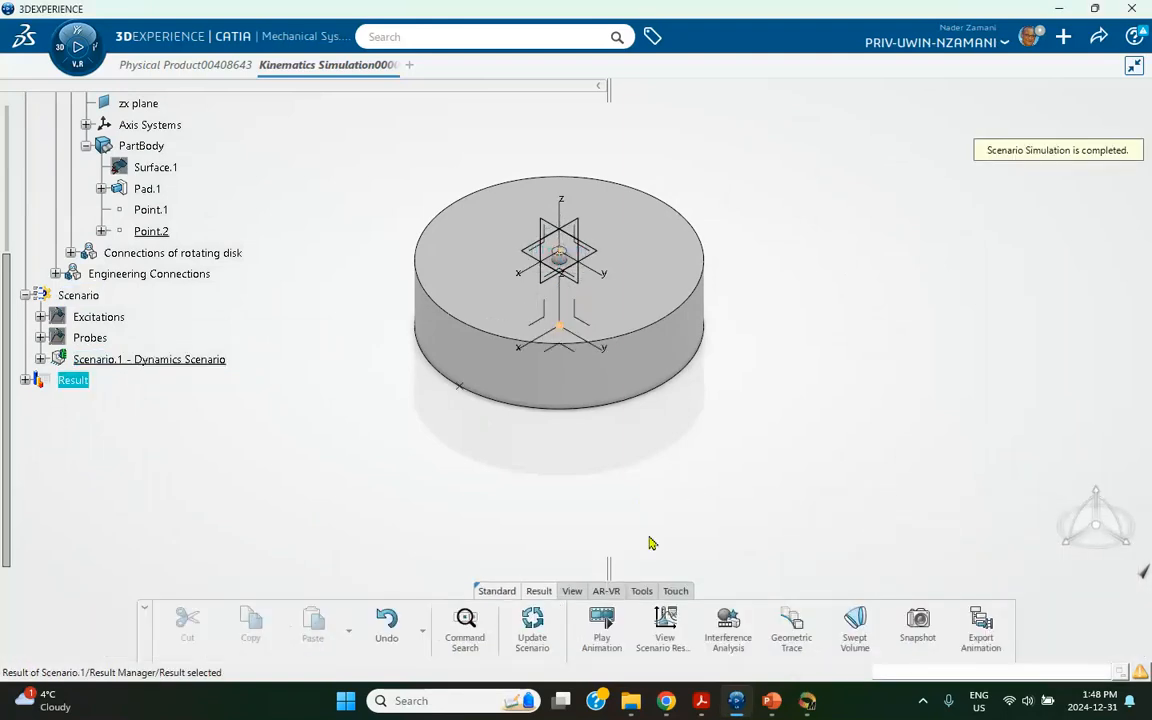
- View the Scenario.1 results with all parameters deselected except the probe's AngularVelocity(Magnitude), and plot it against time
click(688, 619)
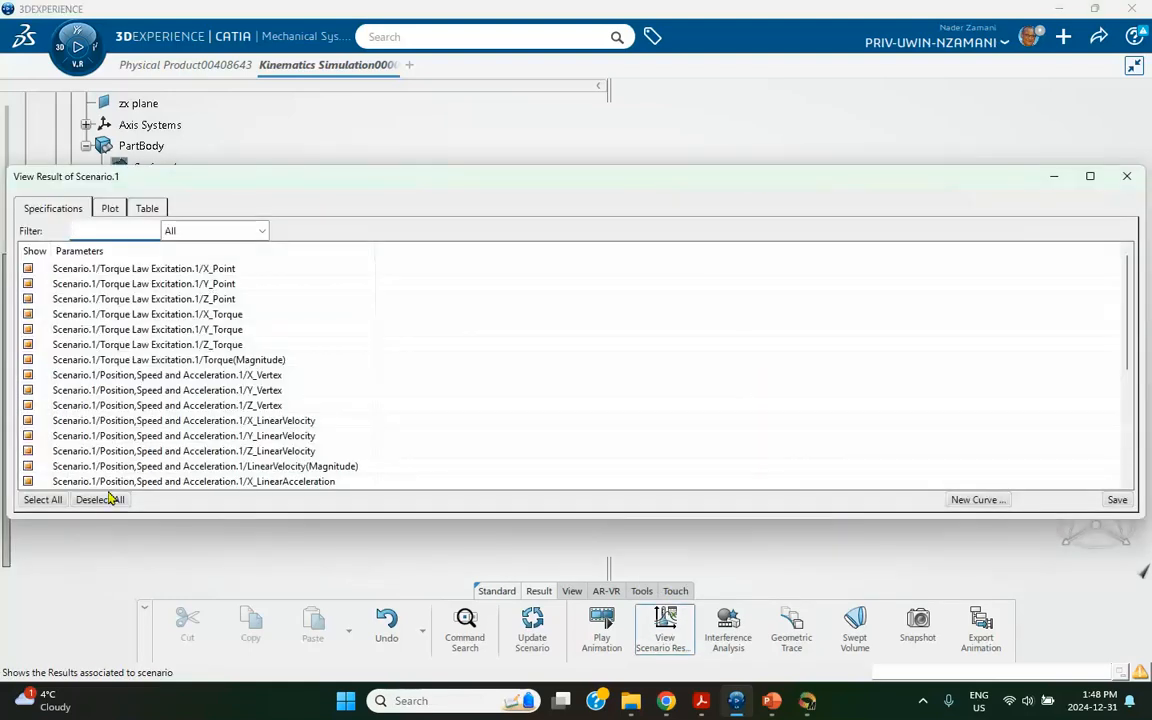
click(99, 505)
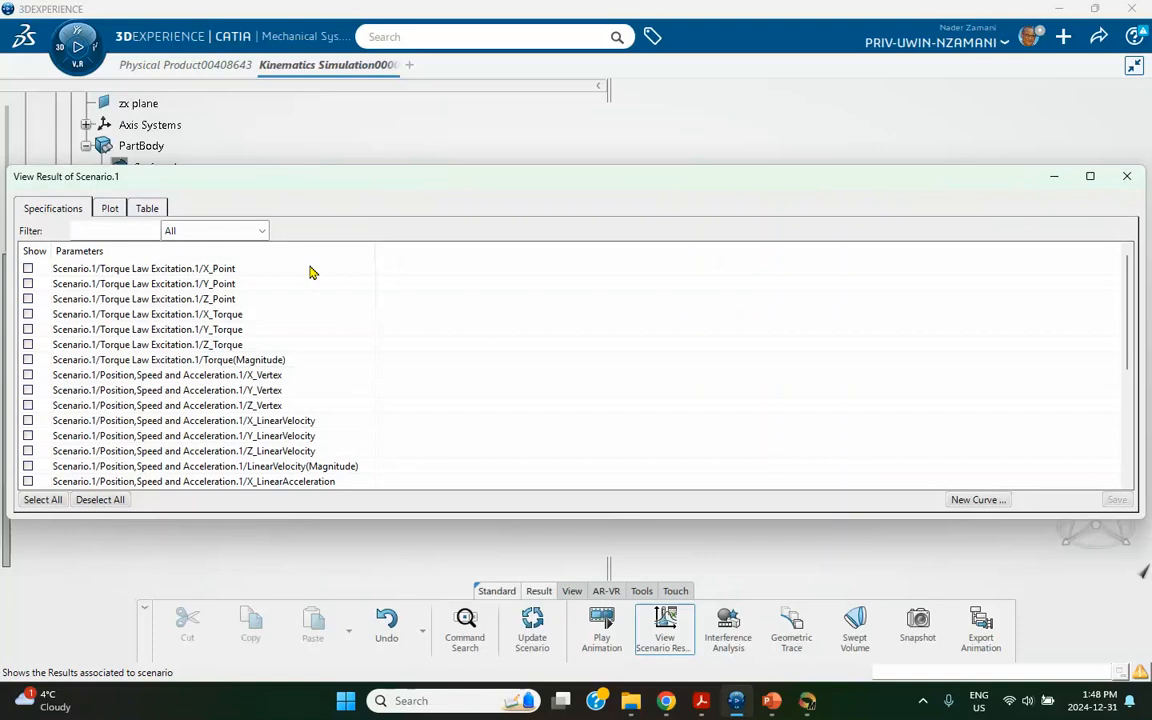
drag(322, 181, 566, 145)
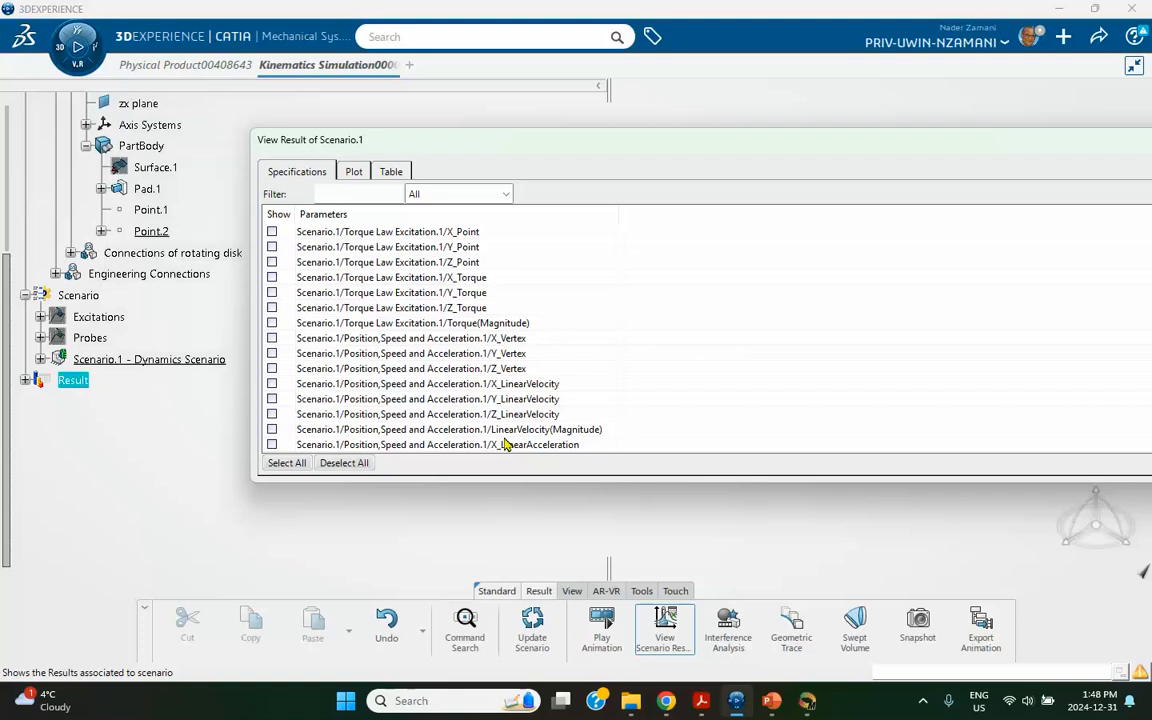
scroll(506, 443, down, 2)
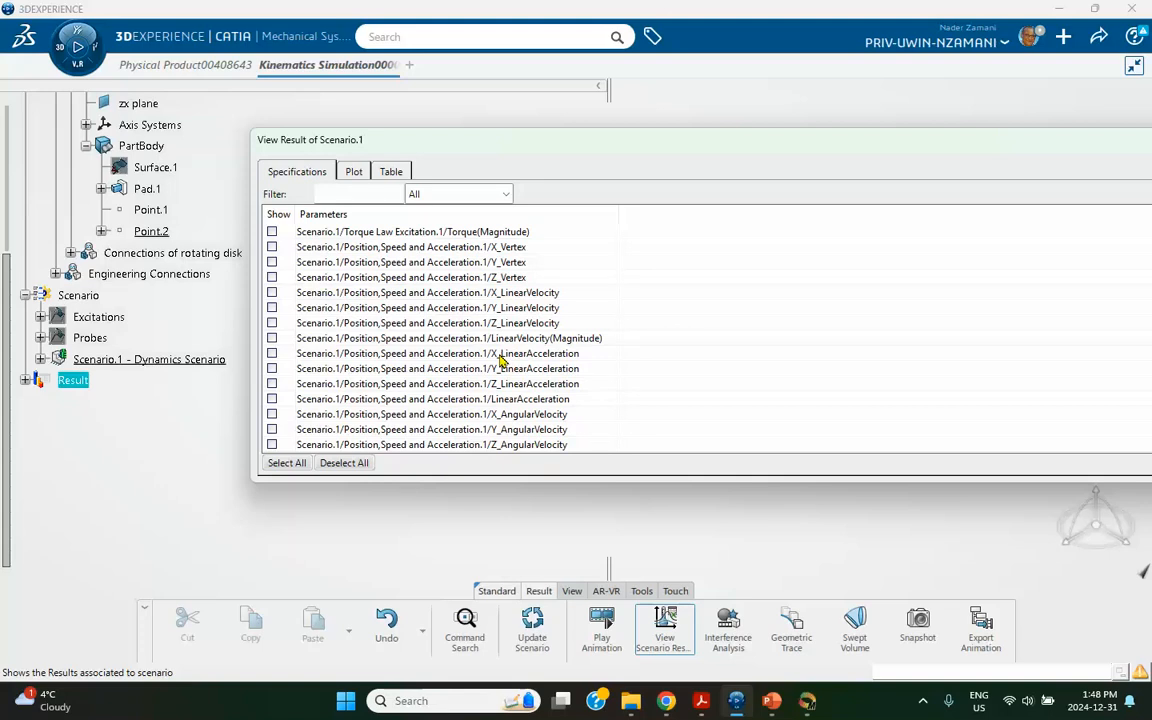
scroll(490, 447, down, 1)
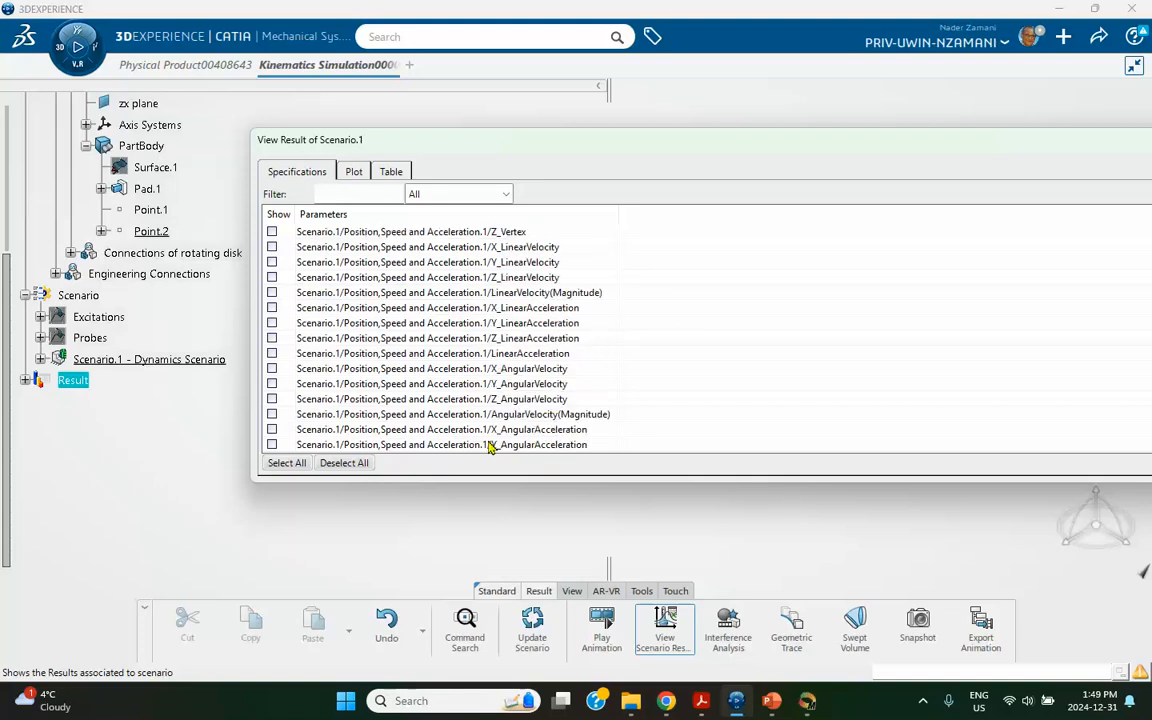
scroll(517, 447, down, 1)
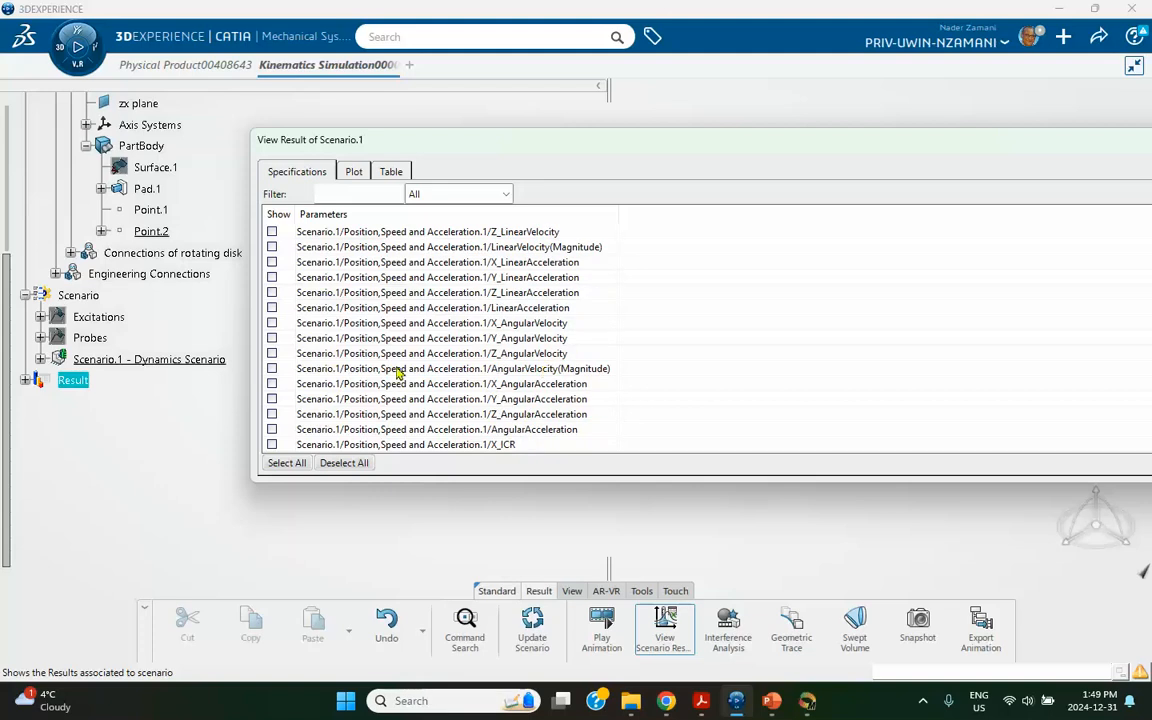
click(355, 173)
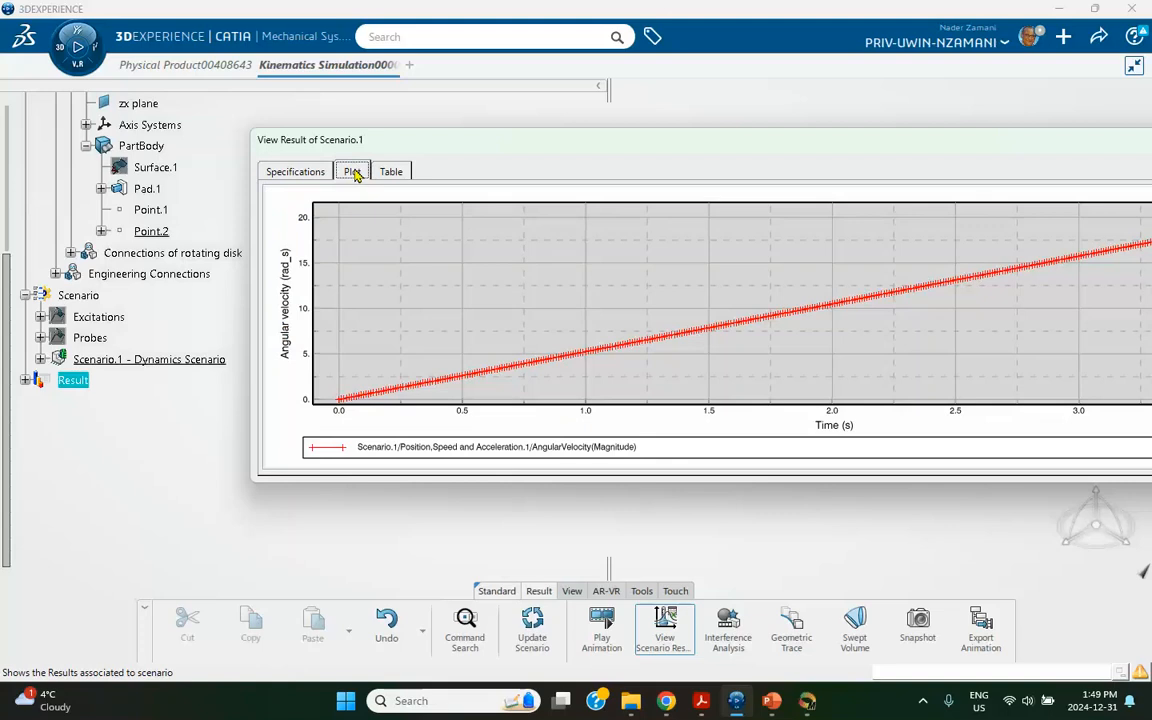
- Remove AngularVelocity(Magnitude) from the parameters shown in the Scenario.1 results
click(294, 172)
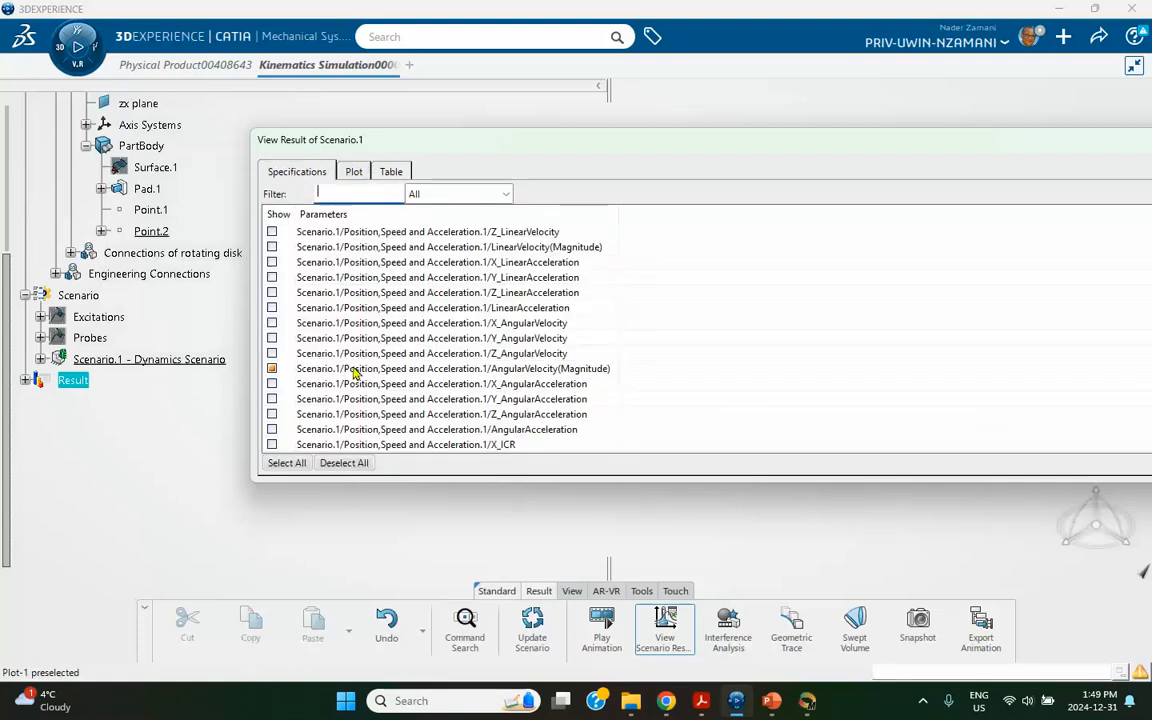
click(272, 369)
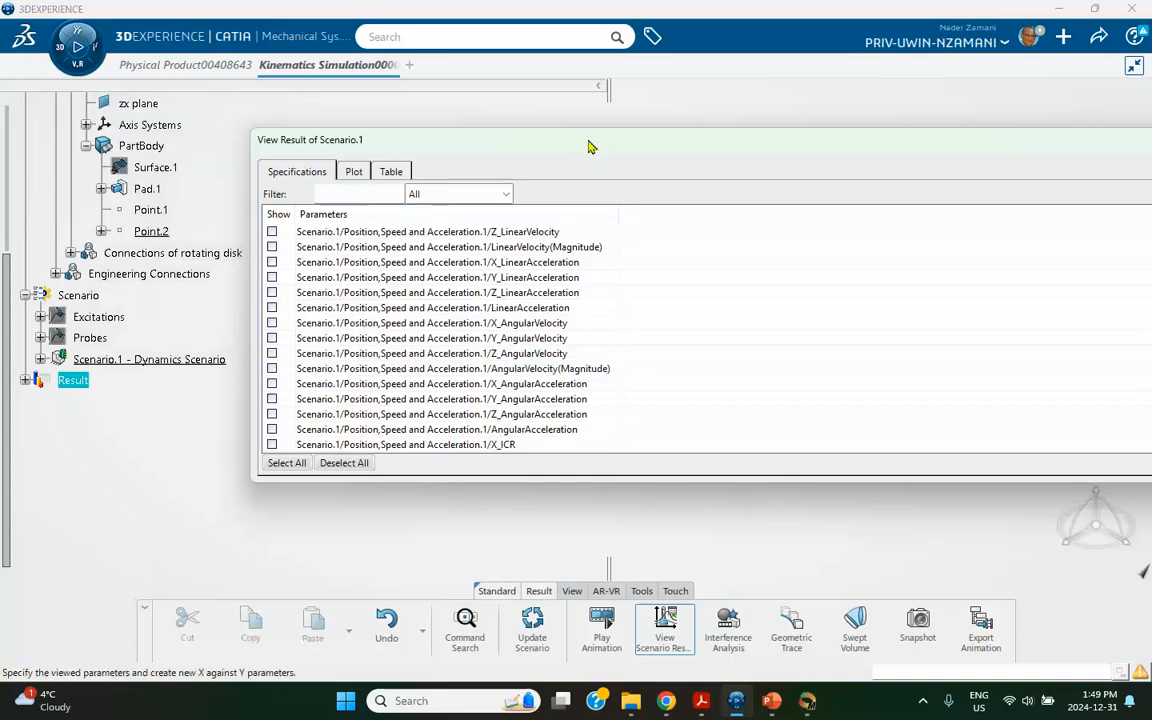
drag(591, 149, 413, 174)
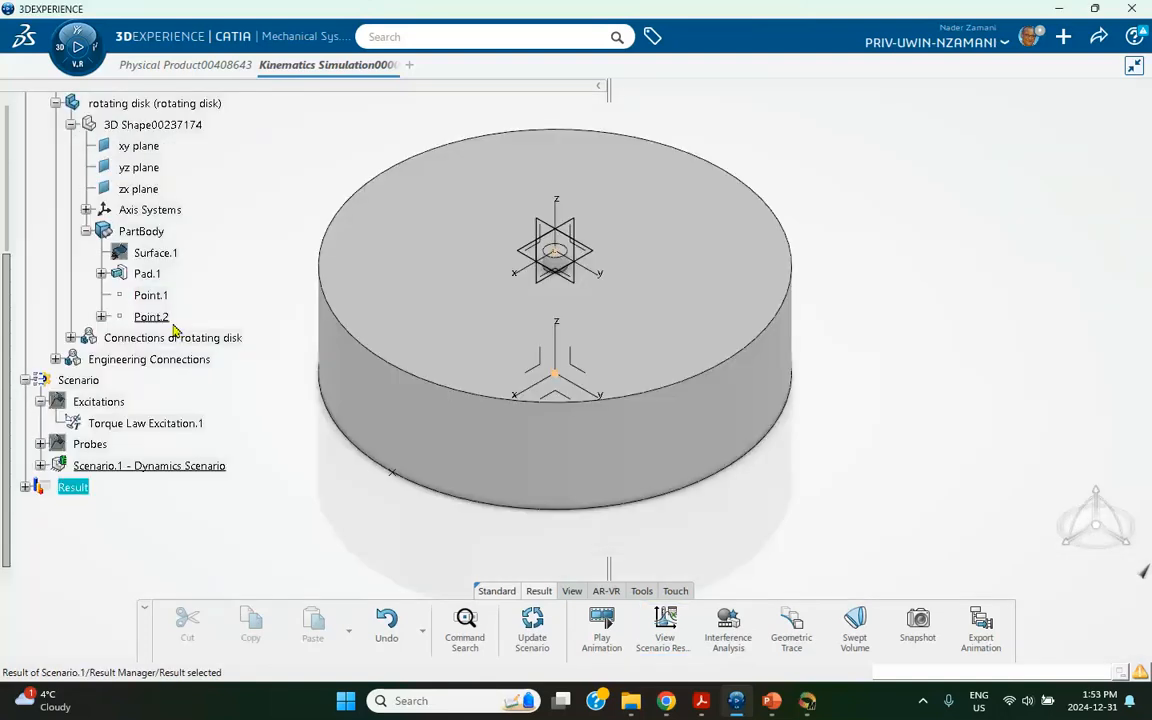
- Edit Bushing.1 under Spring.3, replacing the Fx elasticity component with Mz and setting its linear rotational stiffness to 176.7 m2kg_s2_rad
scroll(160, 300, up, 5)
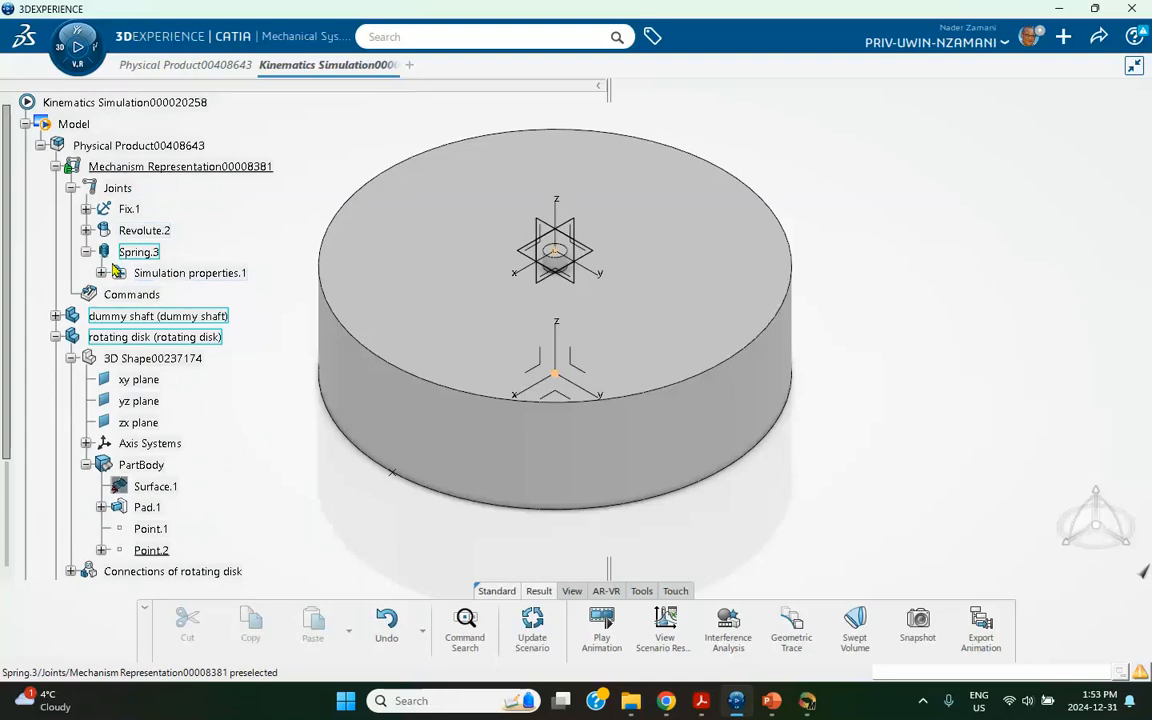
click(101, 273)
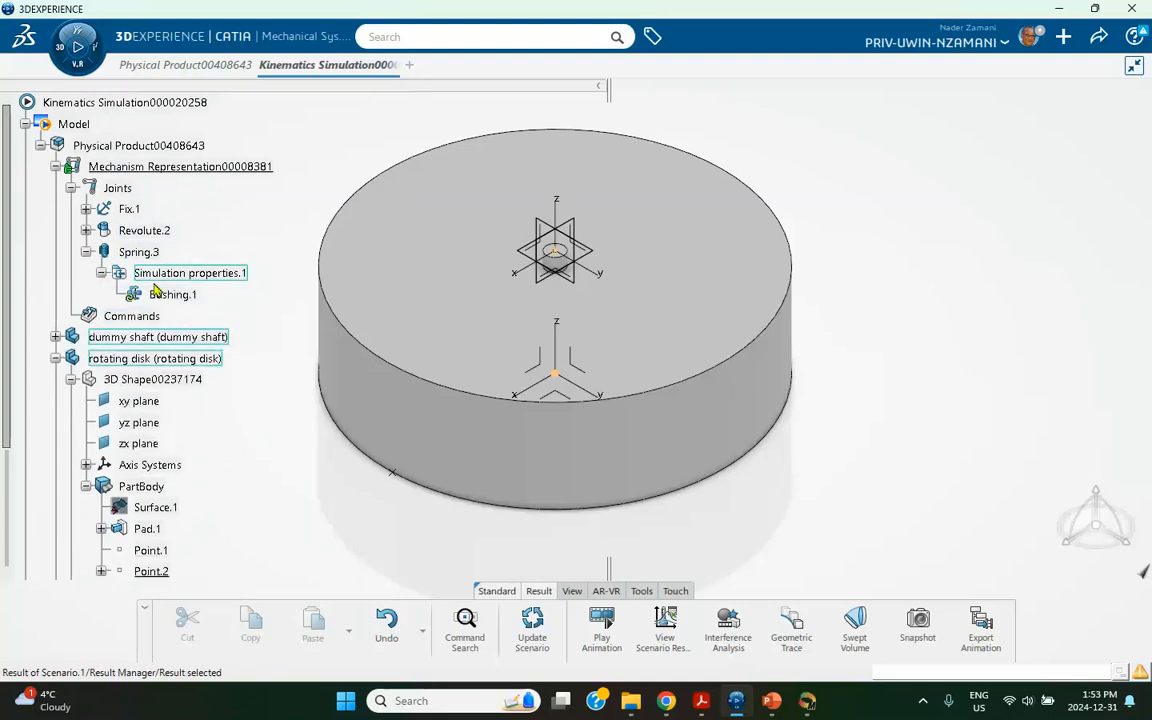
double_click(165, 293)
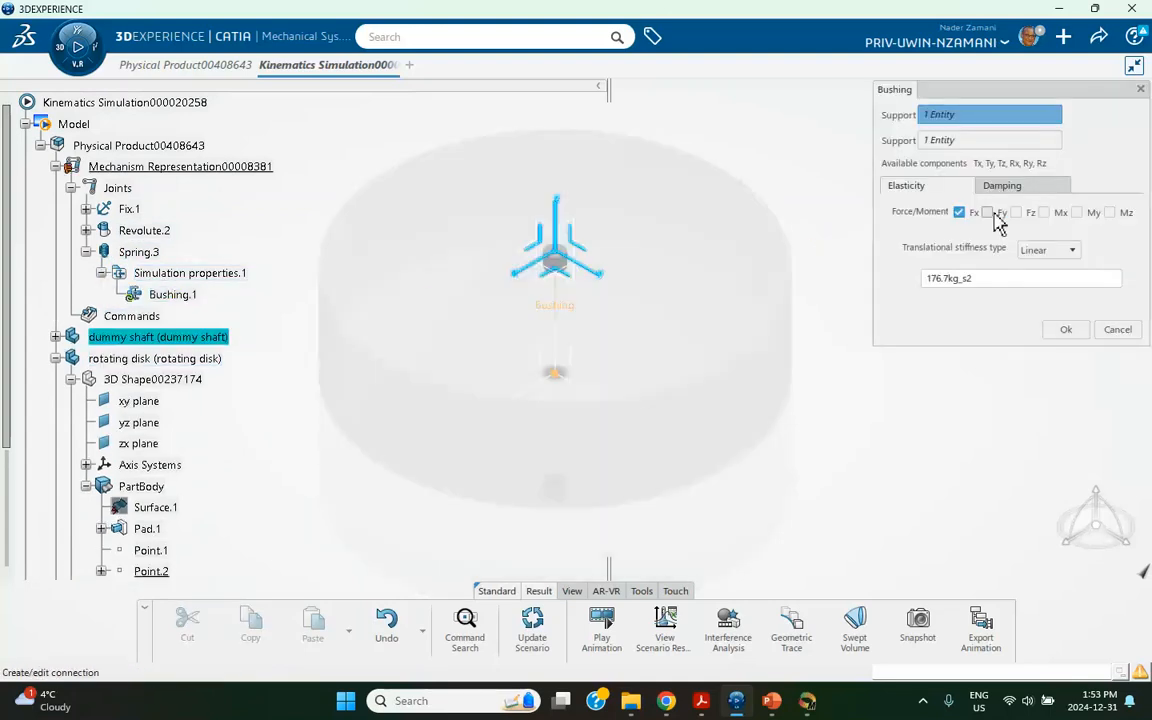
click(960, 213)
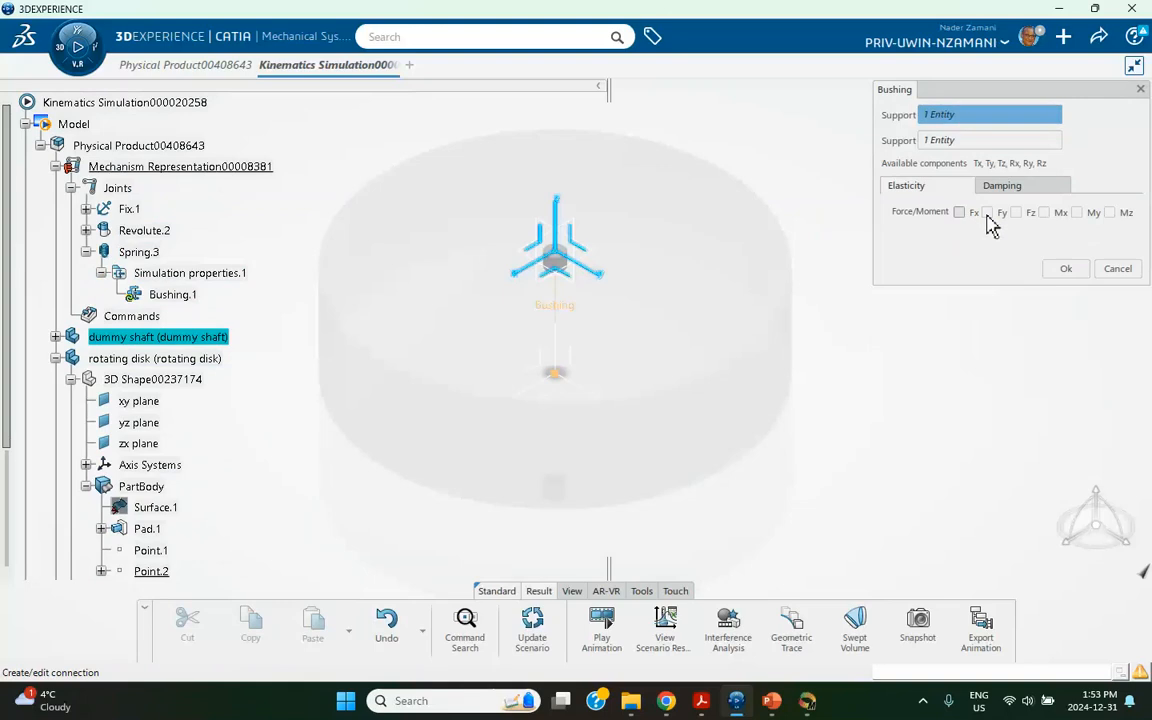
click(1109, 213)
drag(999, 281, 881, 282)
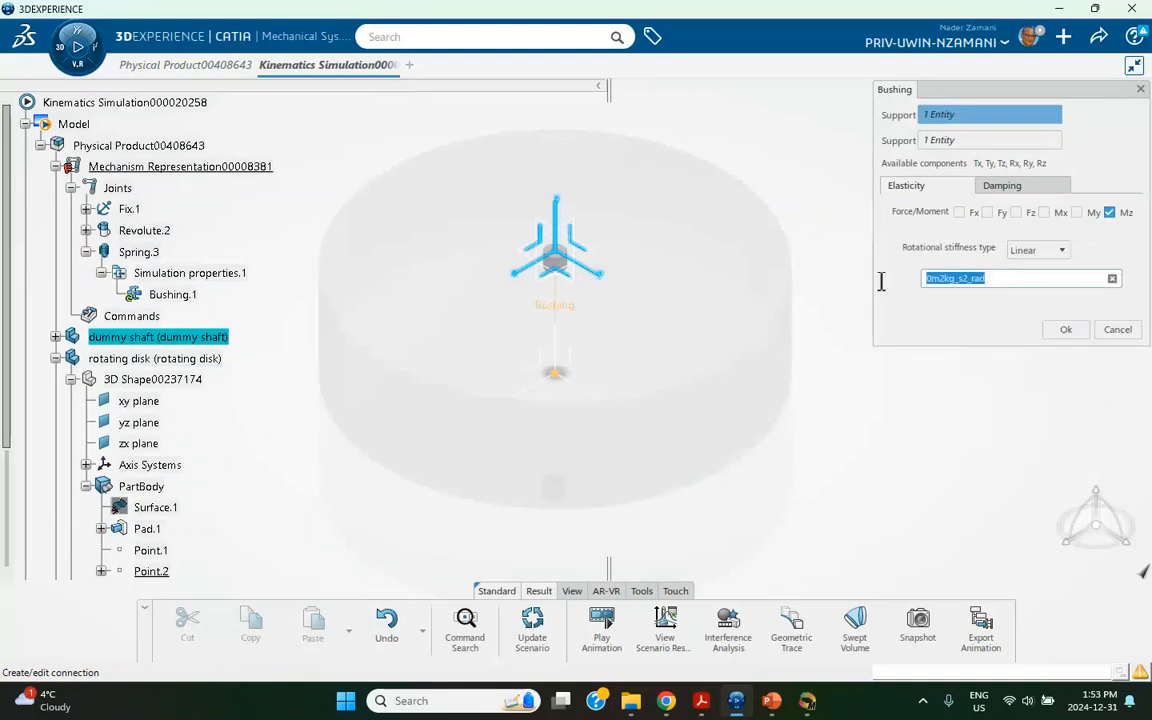
text(176.7)
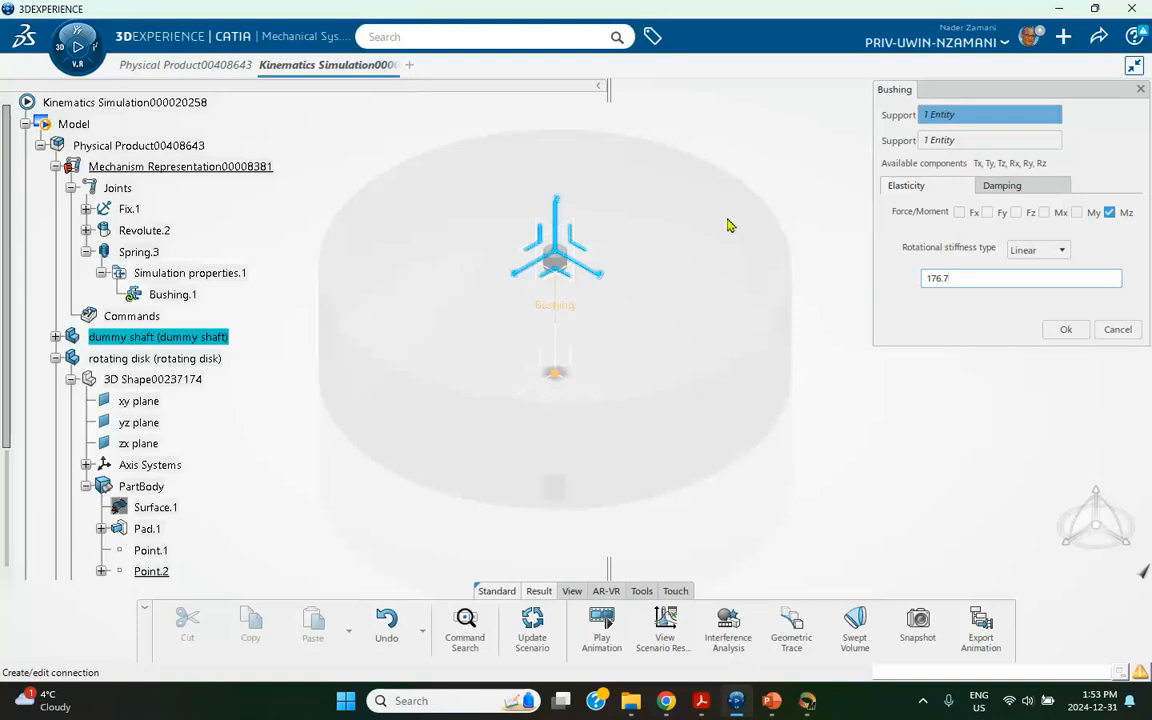
click(1064, 331)
- Force the recomputation of the Scenario.1 dynamics scenario and generate its results
scroll(226, 386, down, 6)
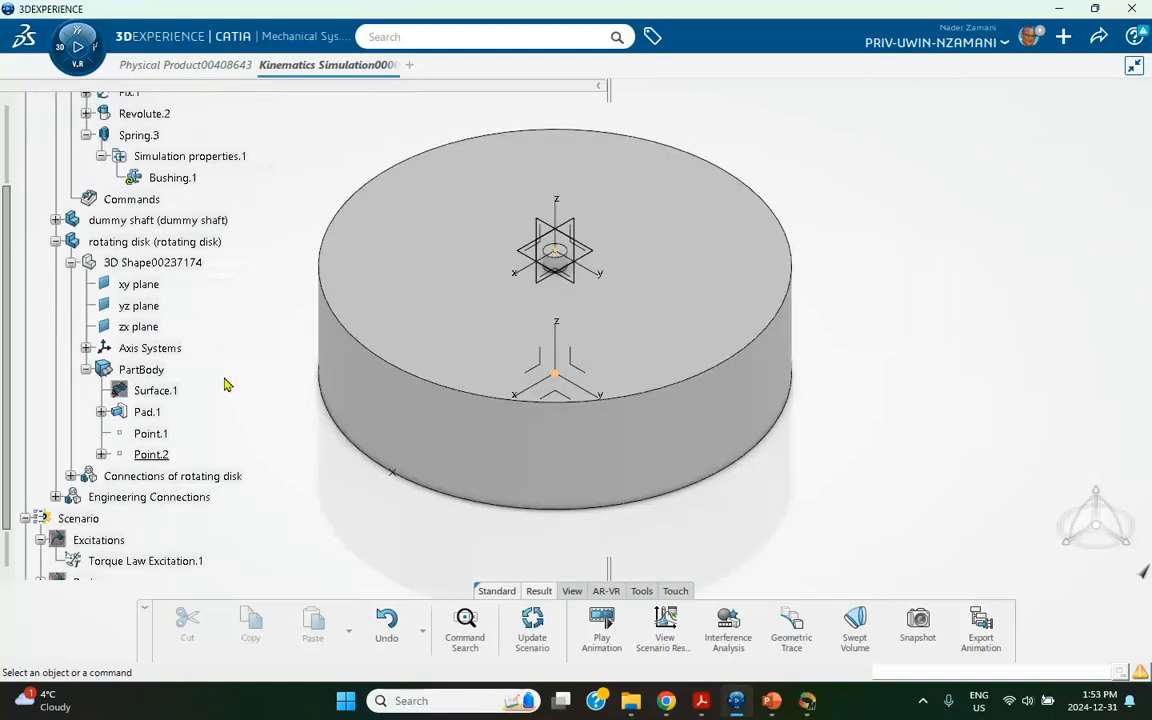
right_click(160, 314)
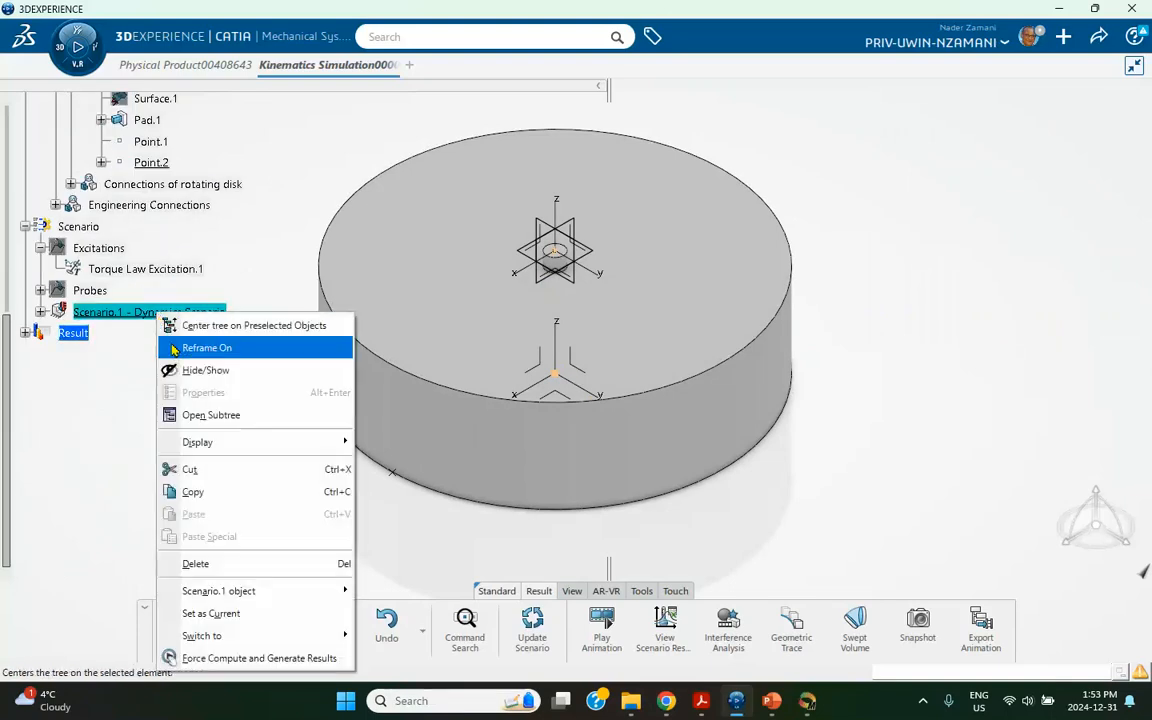
click(268, 658)
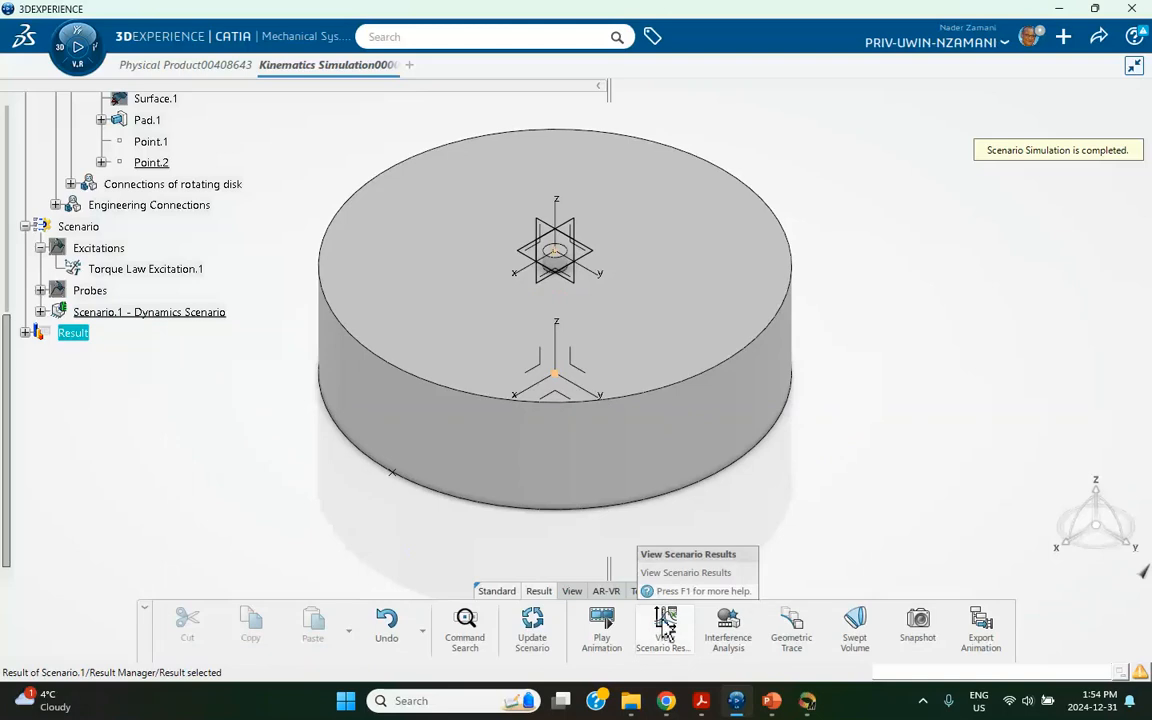
- Plot only the probe's AngularVelocity(Magnitude) from the recomputed Scenario.1 results and examine the curve's peaks and period
click(665, 626)
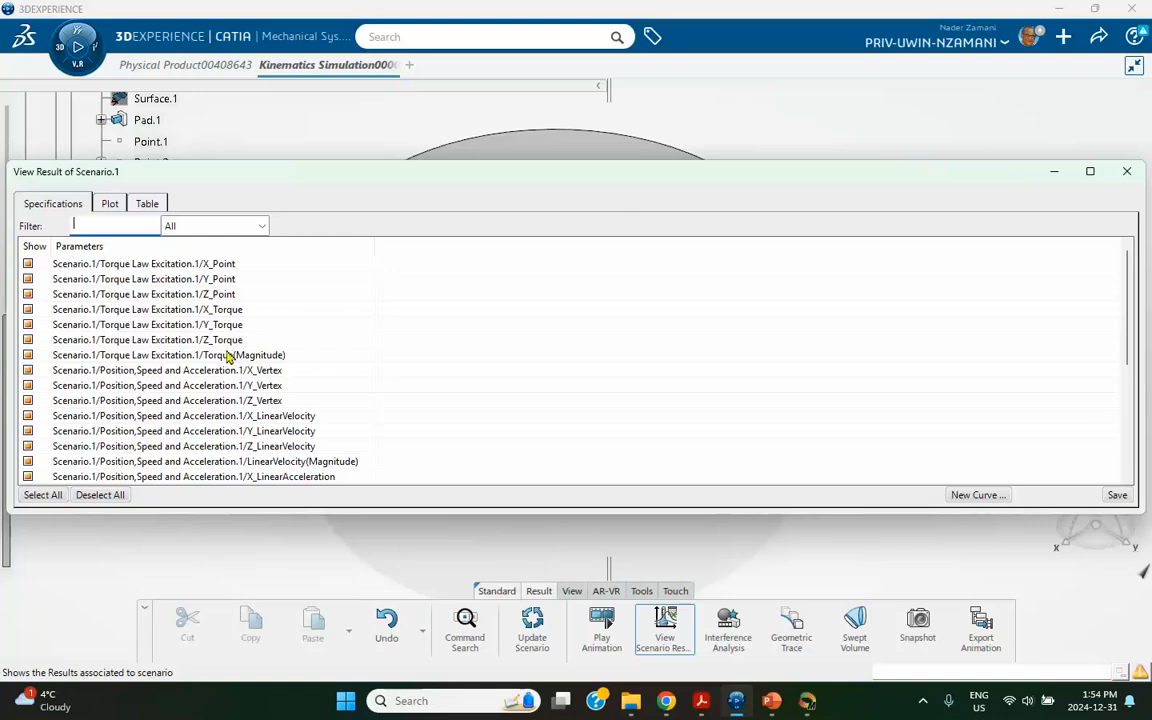
click(100, 495)
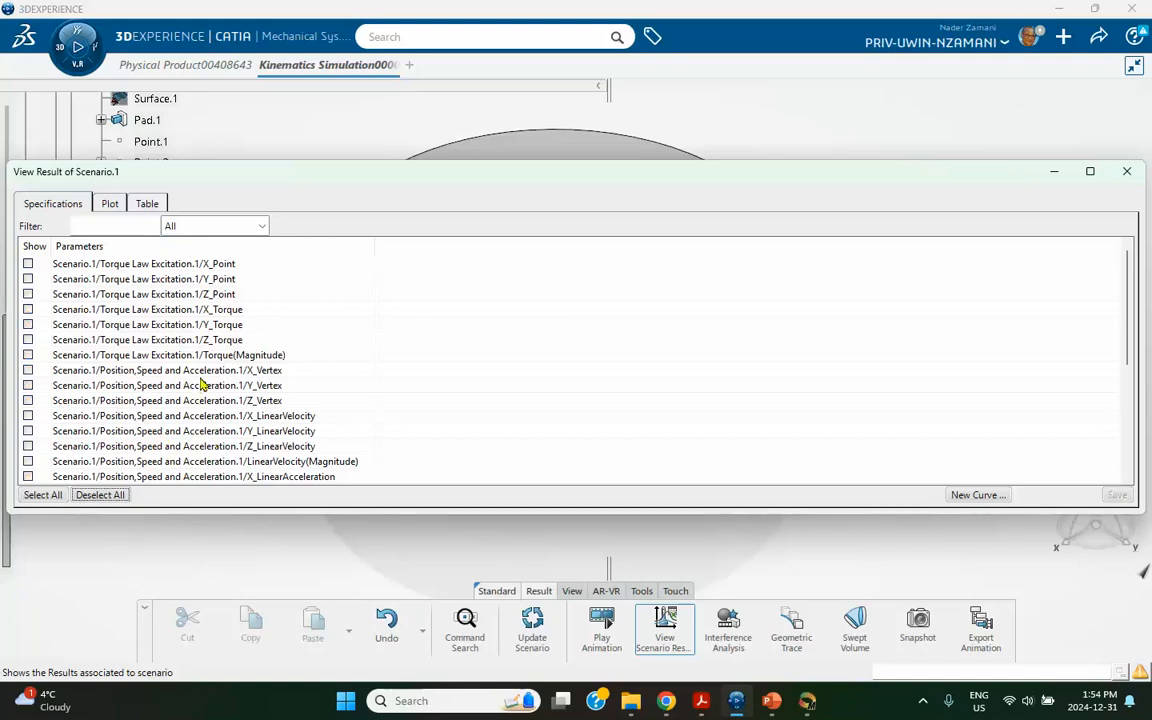
scroll(185, 392, down, 1)
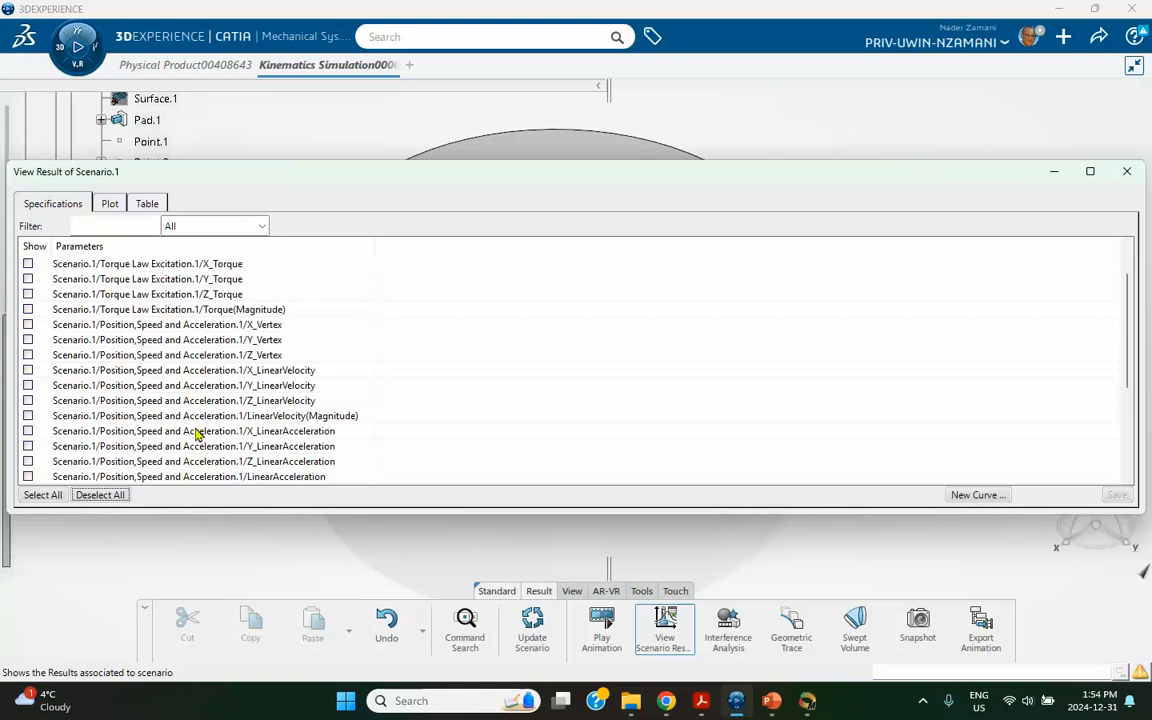
scroll(190, 396, down, 1)
scroll(218, 400, down, 1)
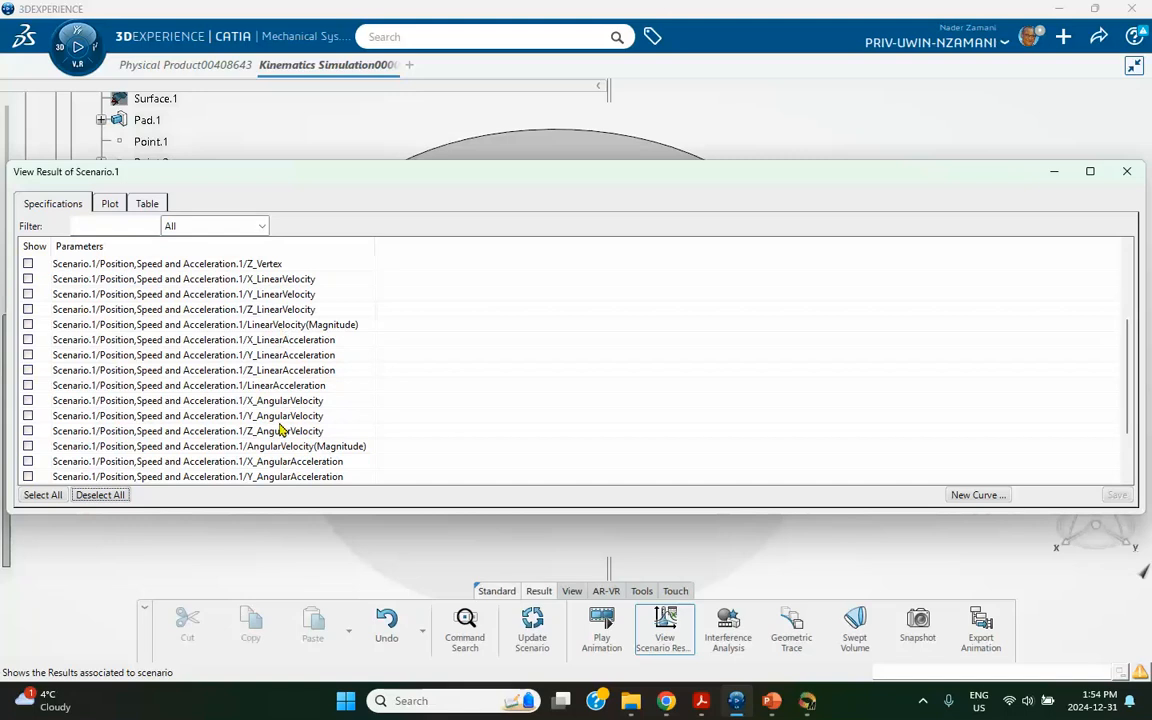
click(28, 446)
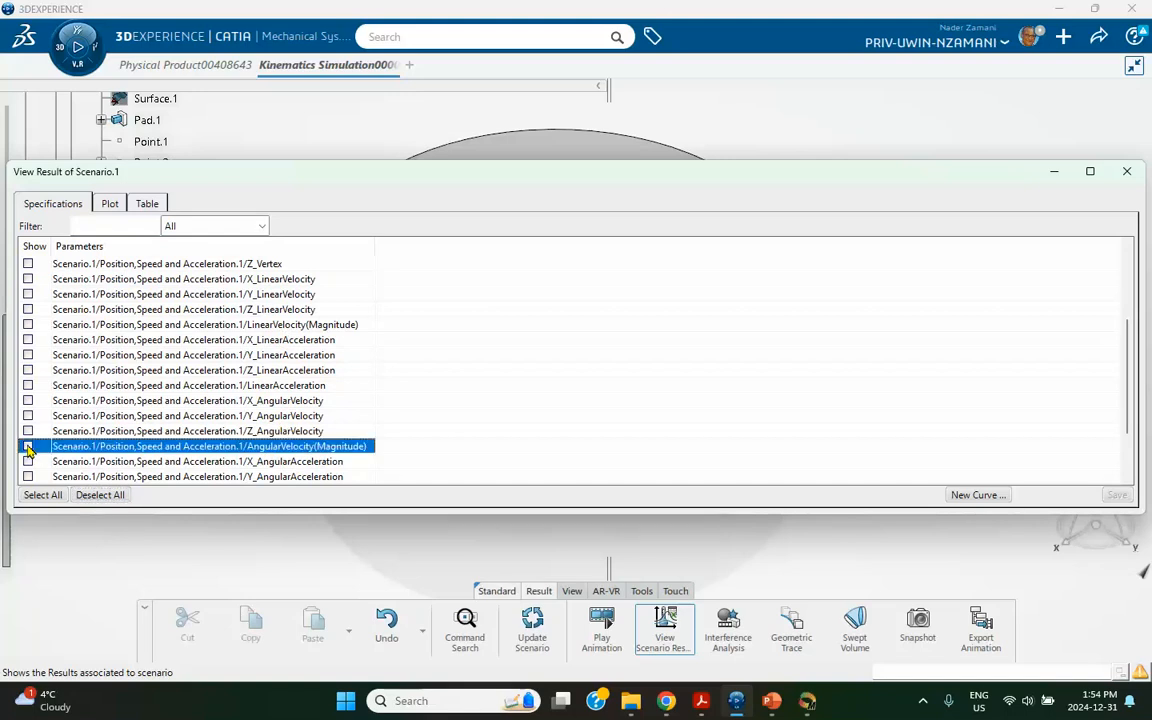
click(108, 204)
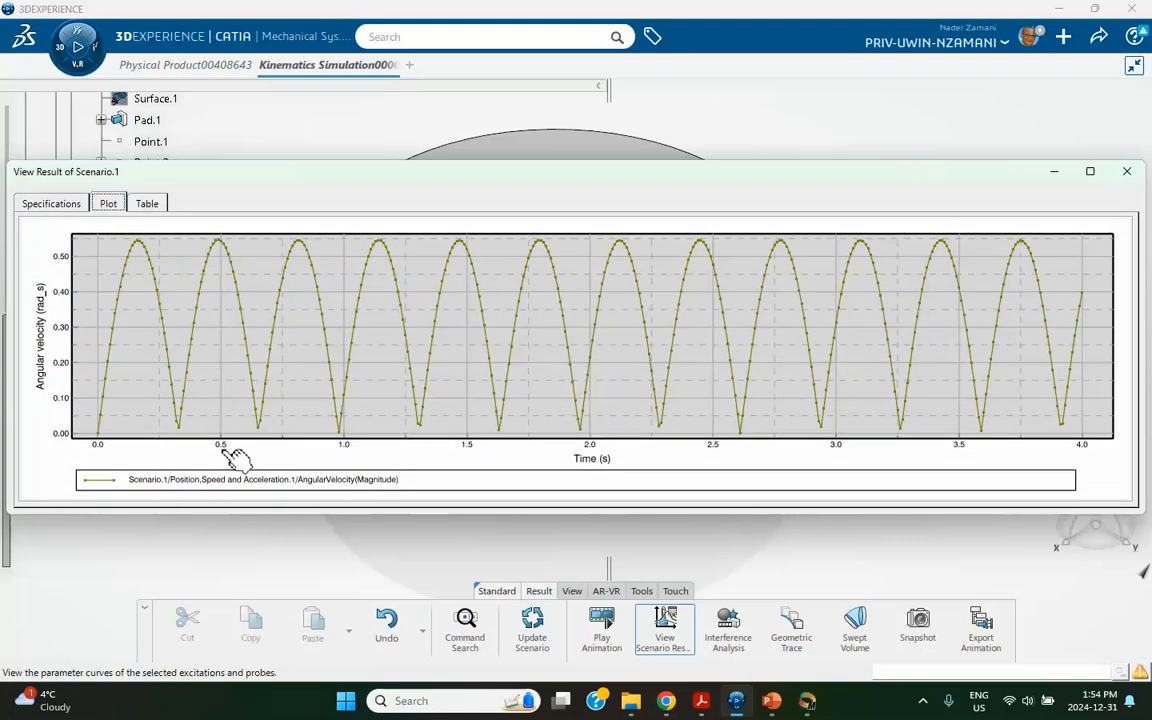
mouse_move(243, 255)
mouse_move(266, 432)
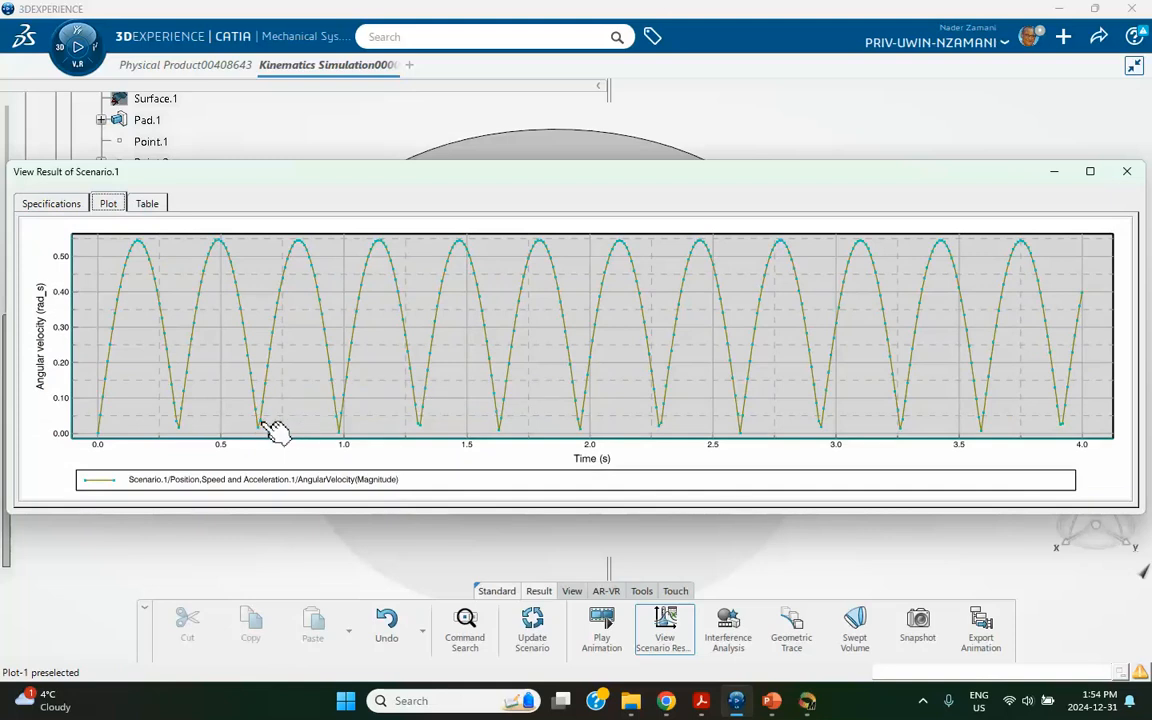
- Check the torsion calculations in Mathcad, and review the torsional vibration theory and natural period on slides 2 to 4 in PowerPoint
click(808, 701)
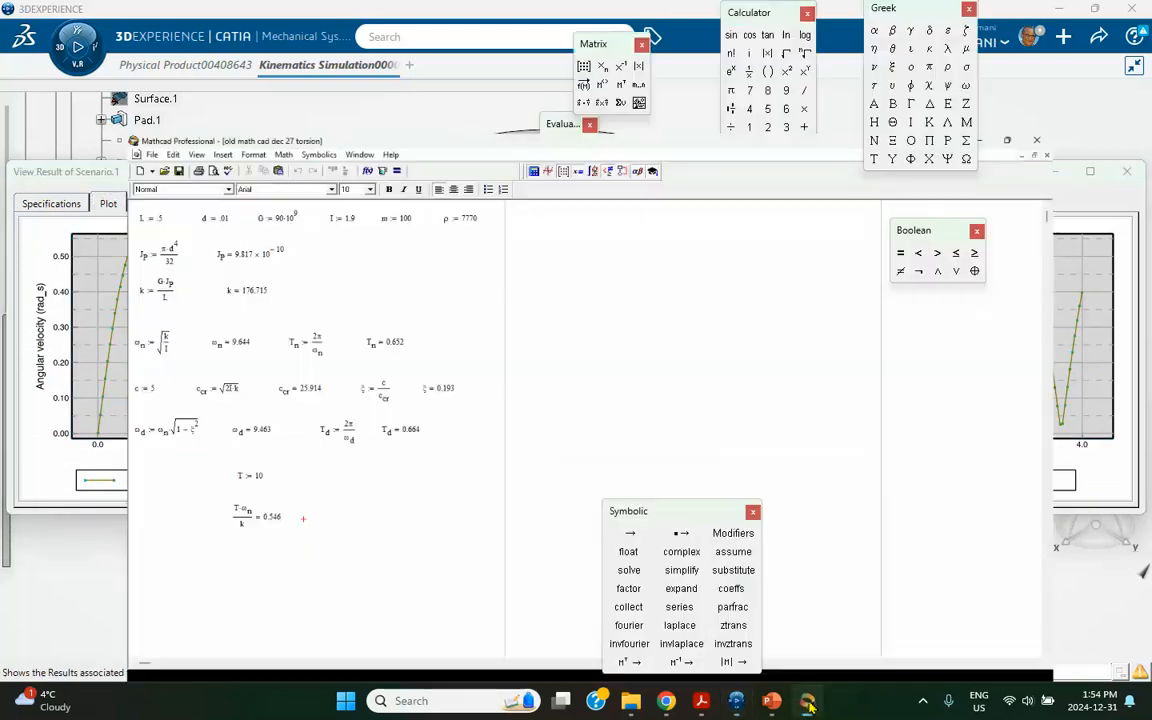
click(808, 705)
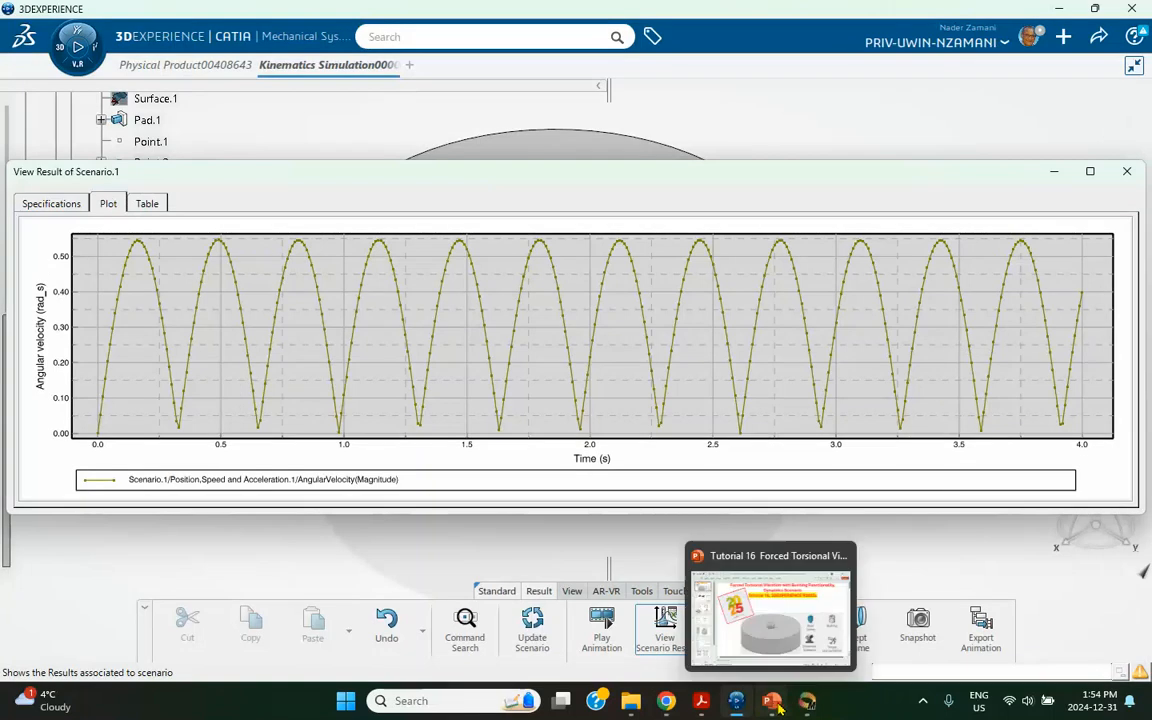
click(772, 701)
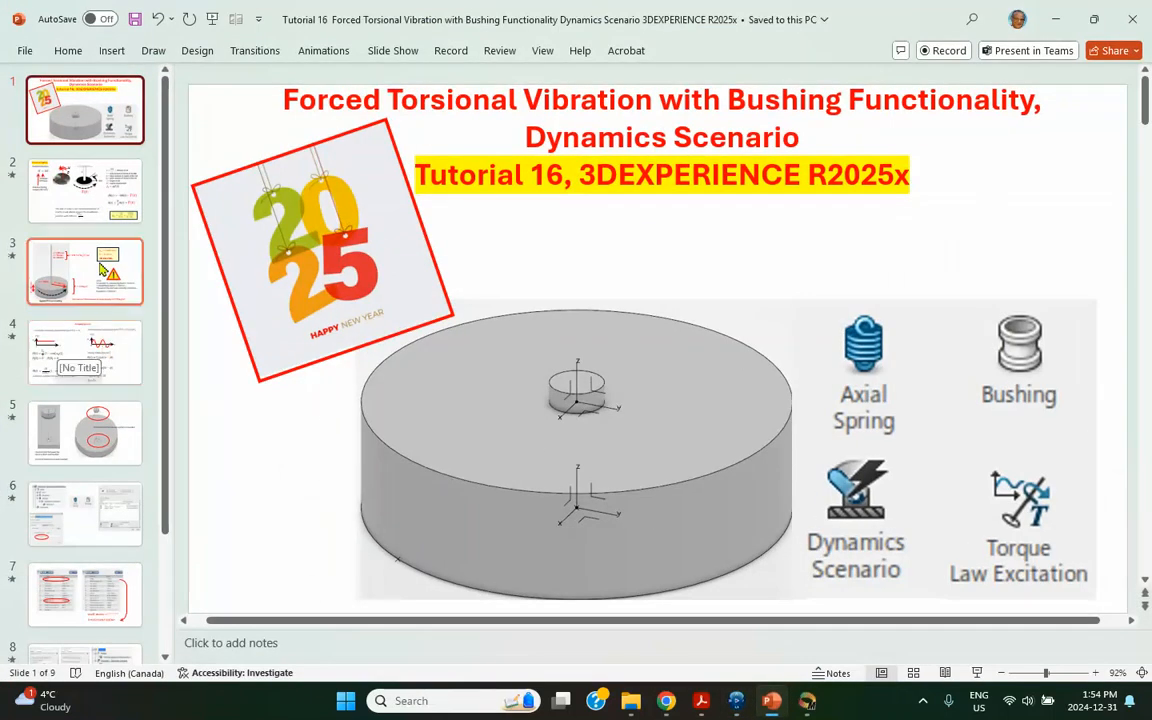
click(108, 213)
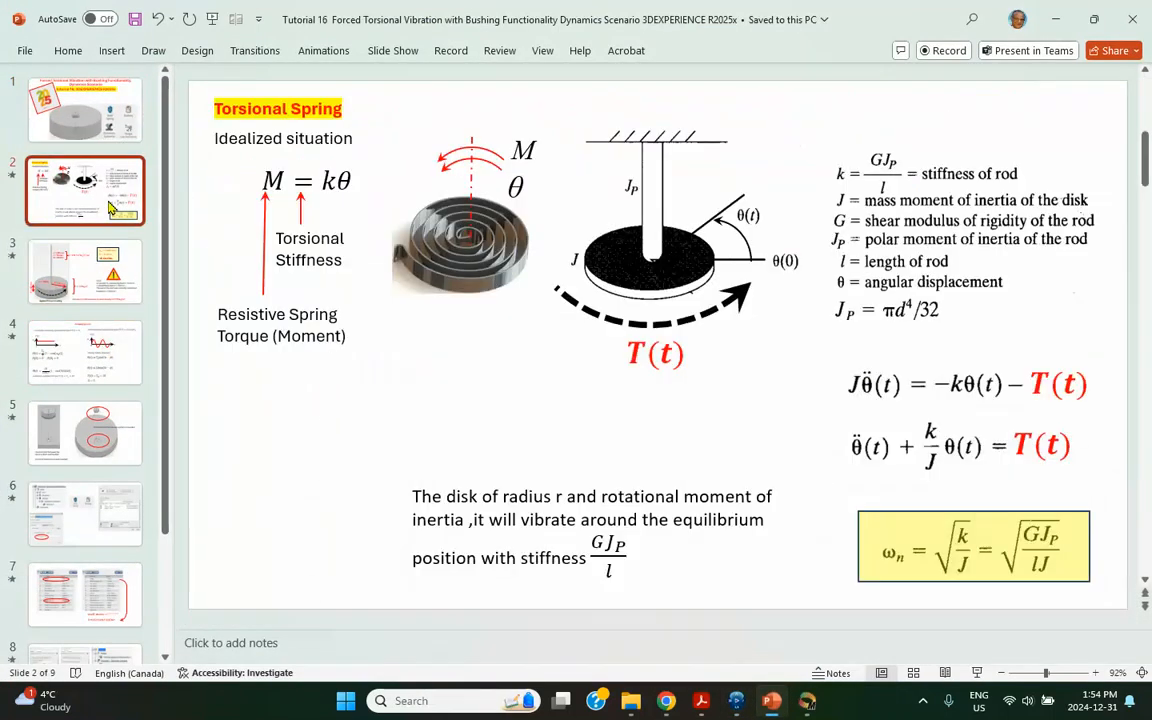
click(112, 343)
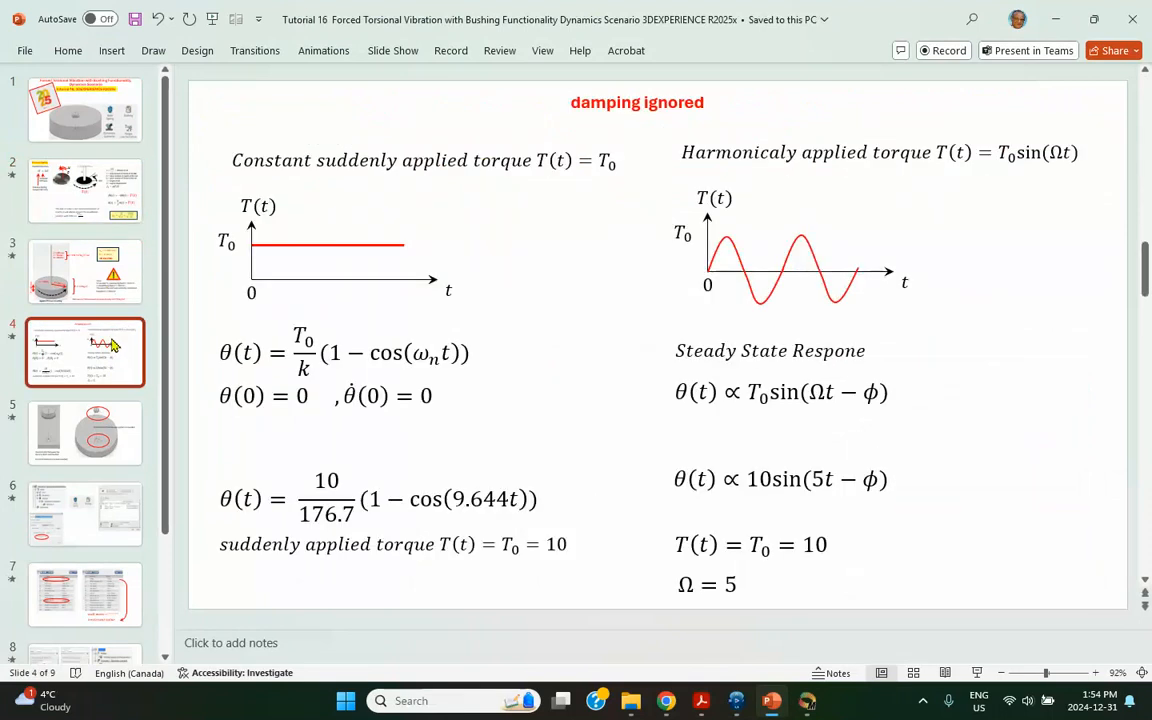
click(100, 265)
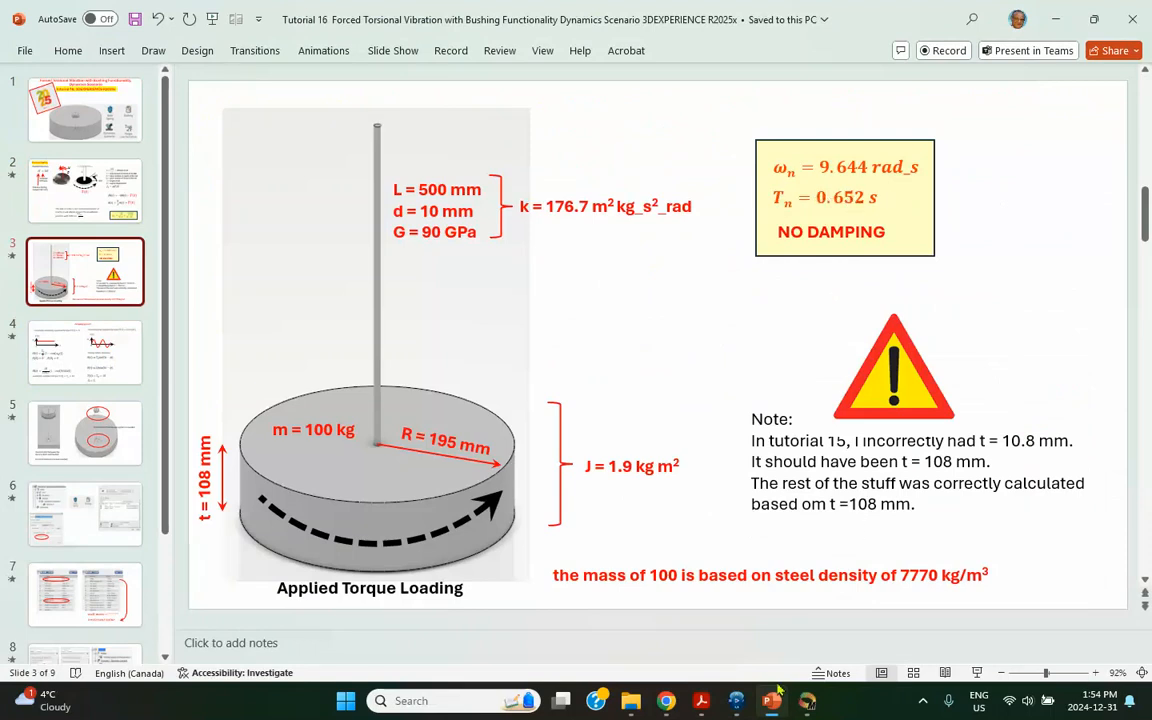
- Switch back to 3DEXPERIENCE and inspect the tabulated AngularVelocity(Magnitude) values before returning to the plot
click(737, 701)
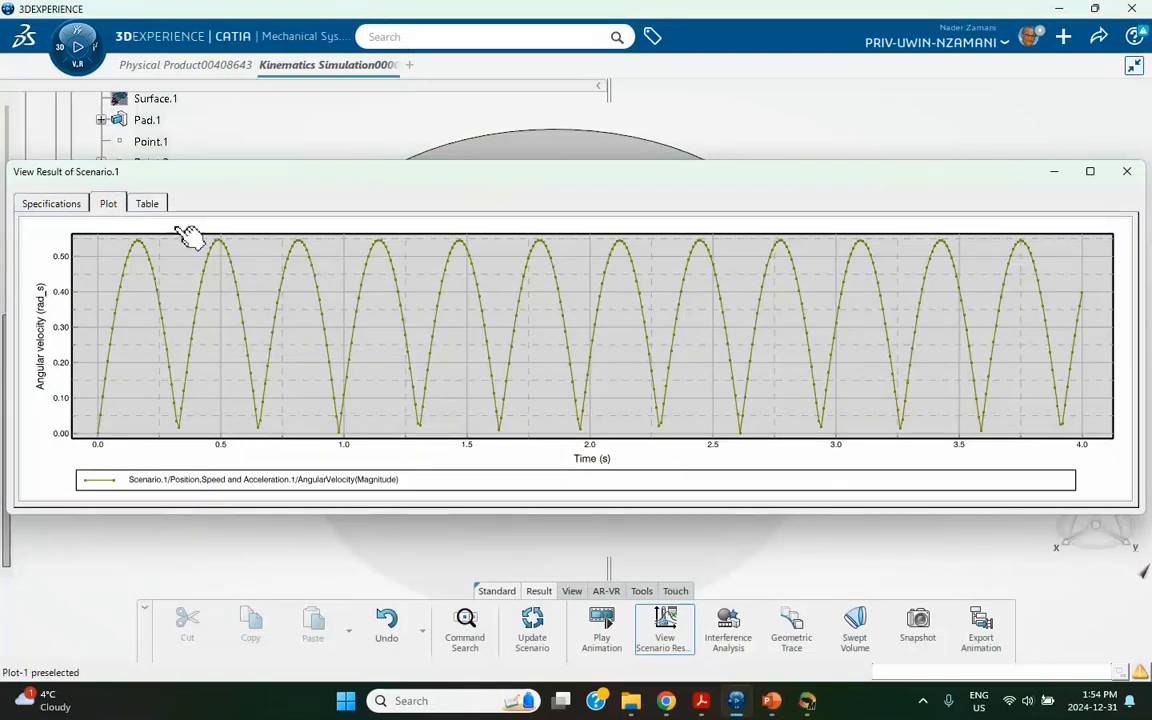
click(147, 203)
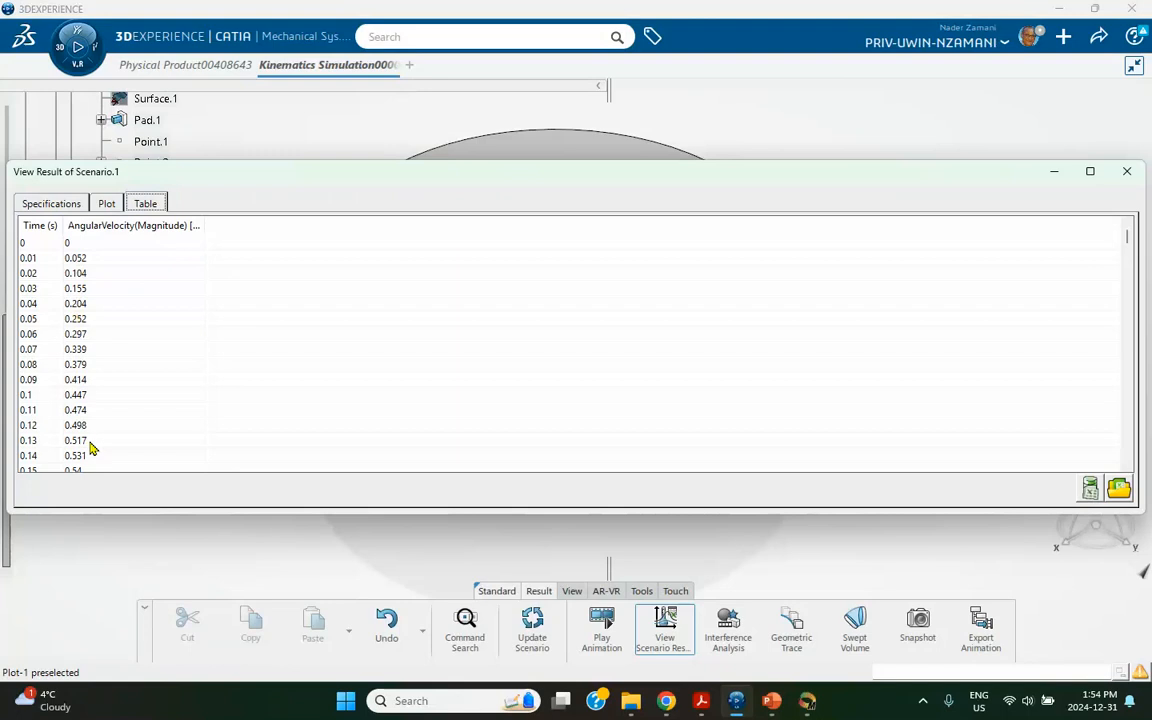
click(107, 203)
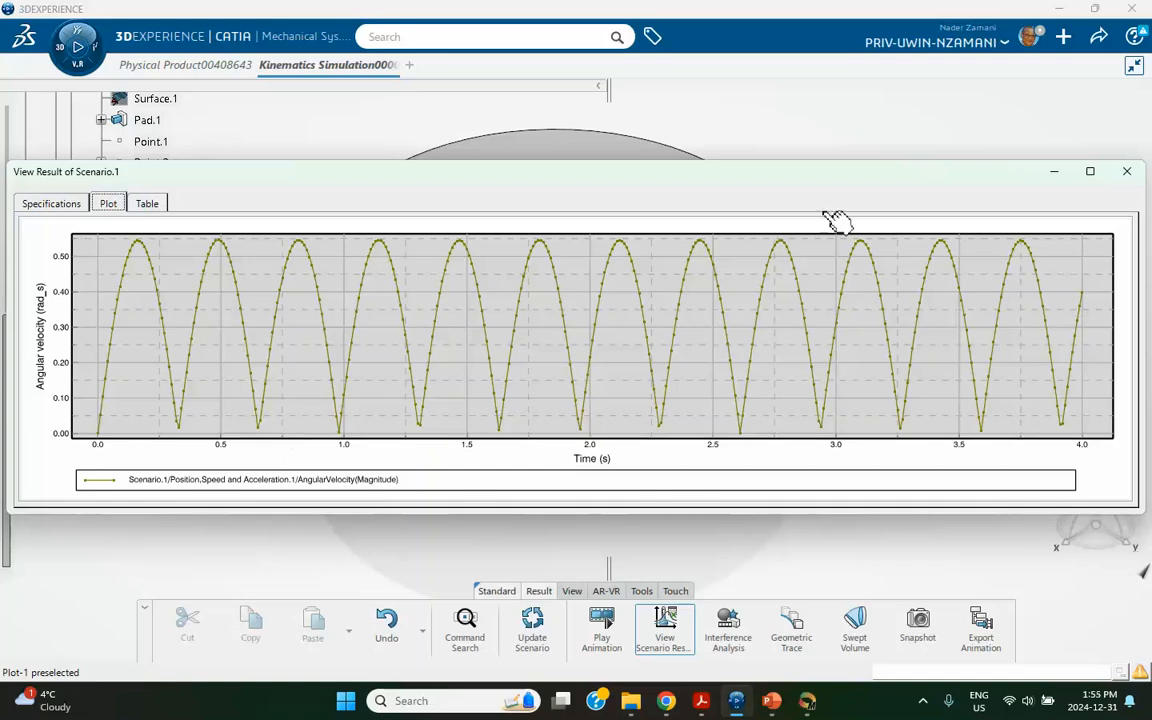
- Close the results and define Torque Law Excitation.1's magnitude with the formula (10Nxm)*sin(5rad_s*`Excitations\Torque Law Excitation.1\Time`)
click(1126, 171)
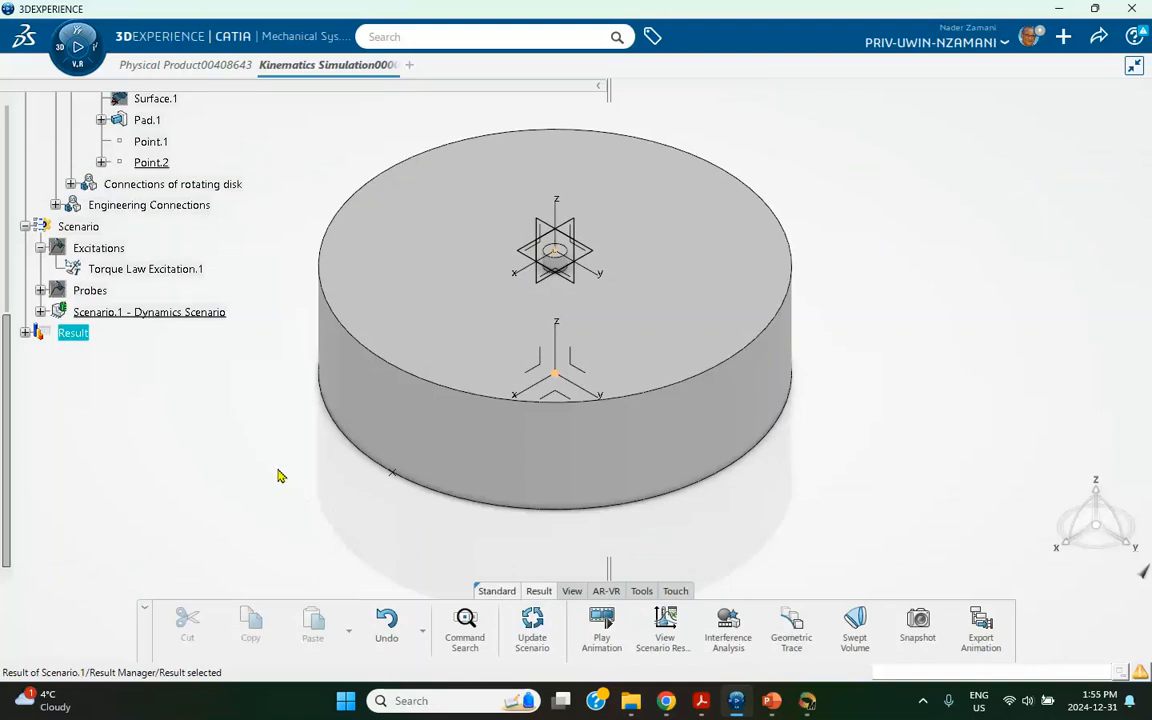
double_click(150, 277)
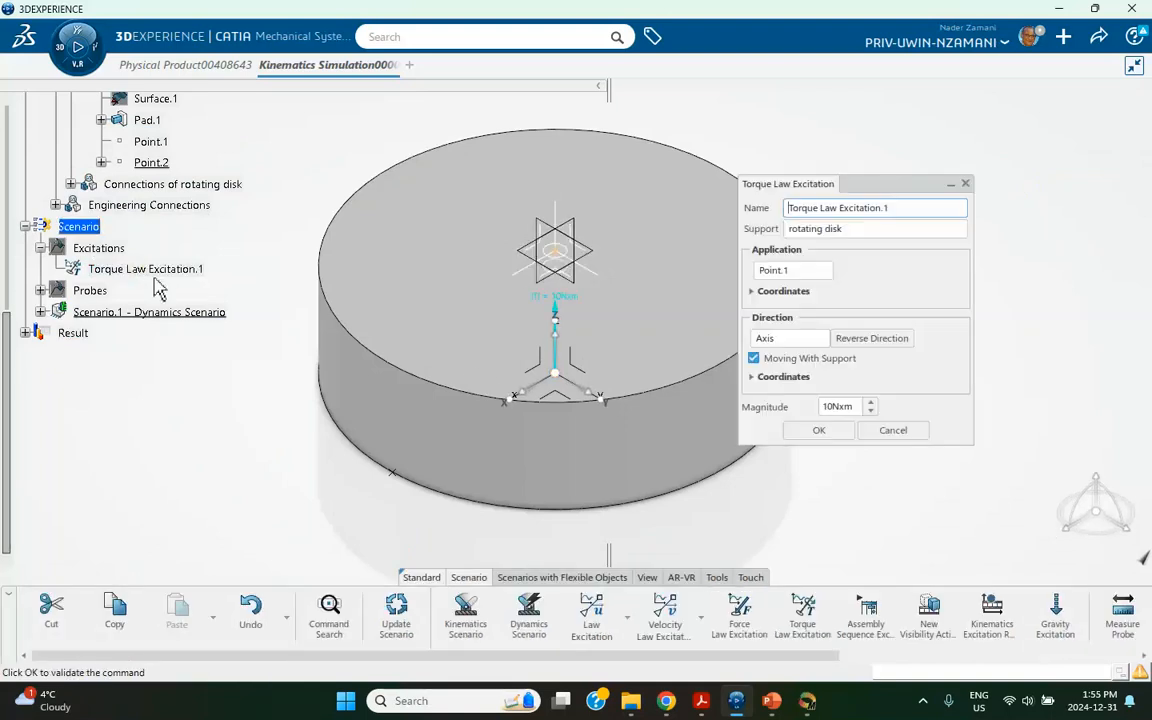
right_click(840, 406)
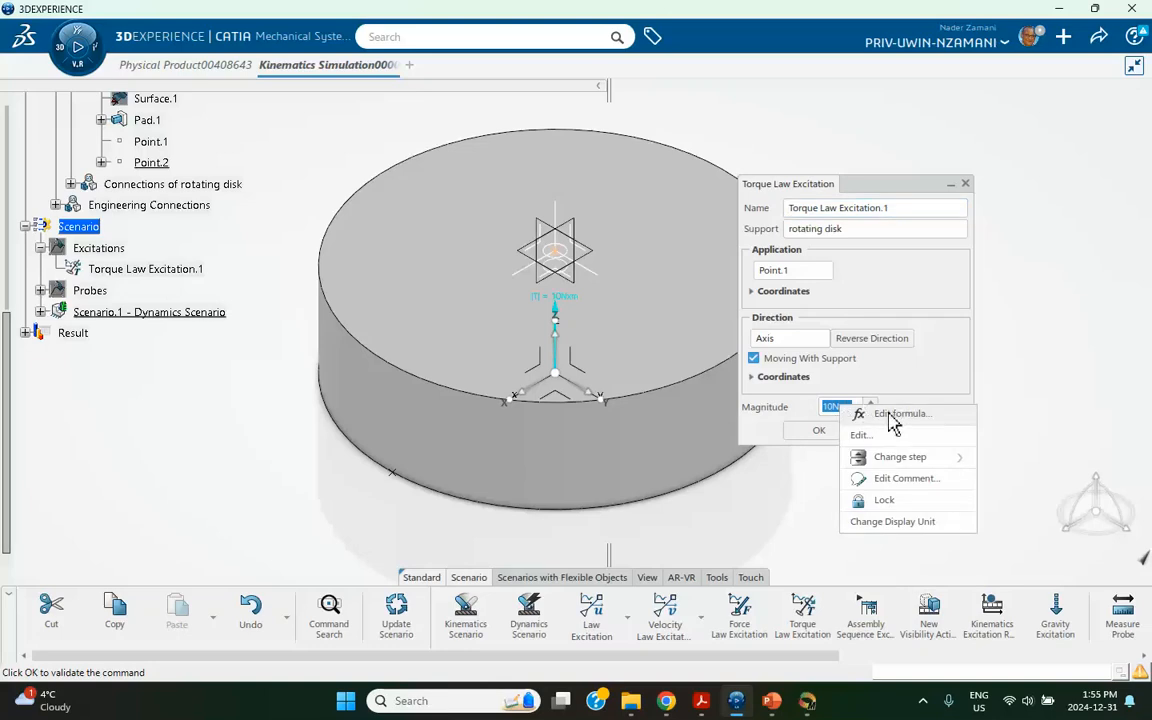
click(889, 413)
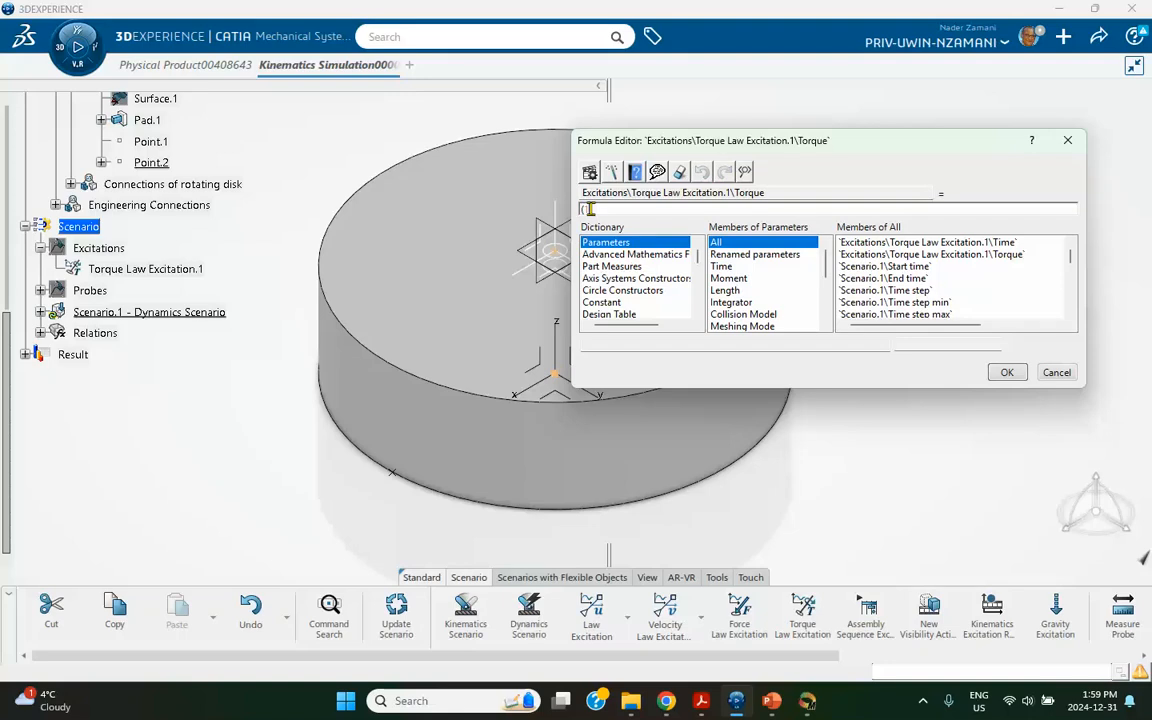
text((10Nxm)*sin(5ras)
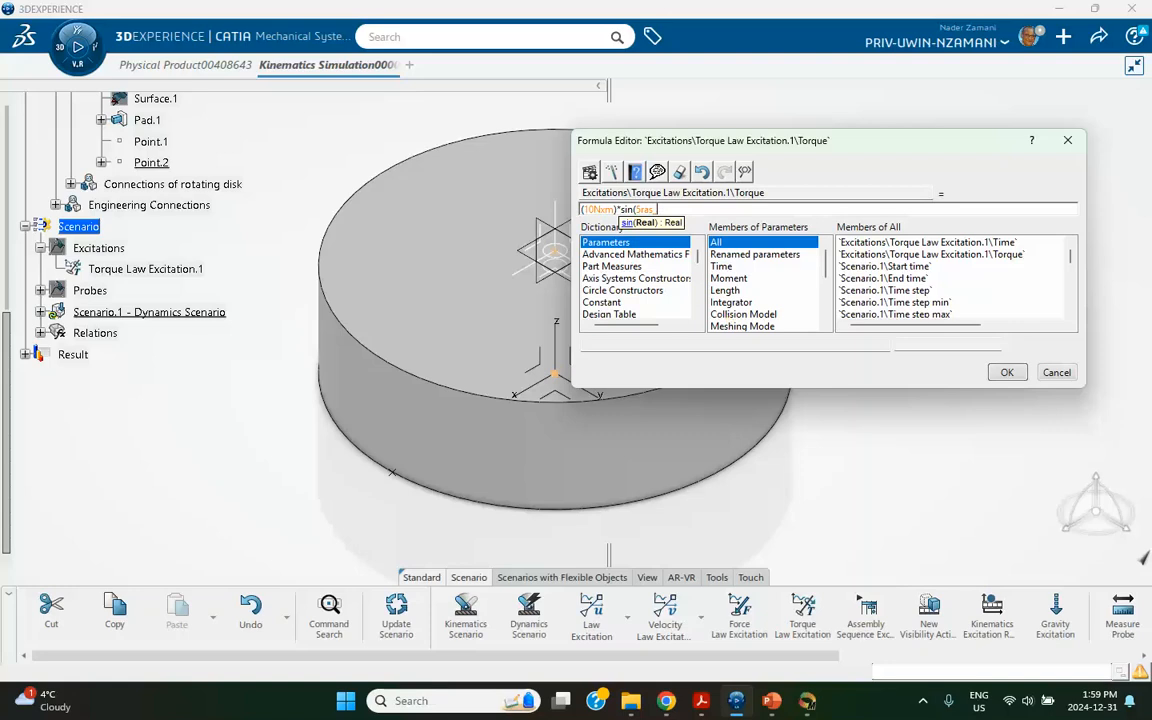
key(BackSpace)
text(s*)
click(740, 266)
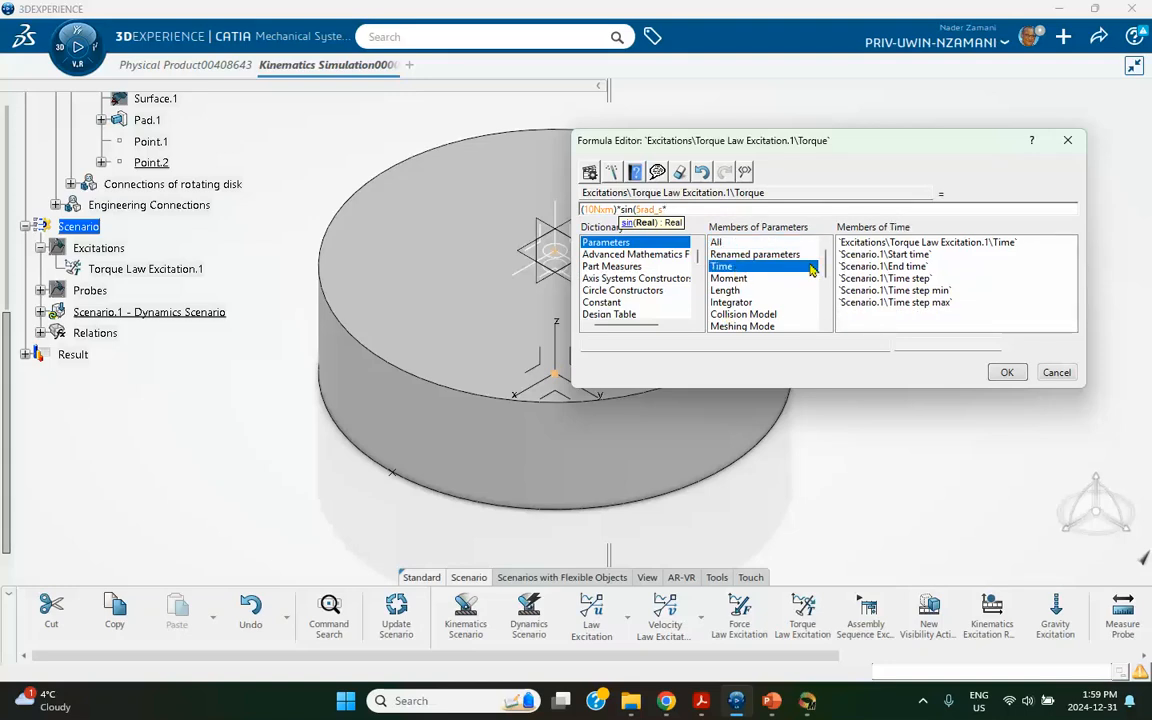
double_click(880, 243)
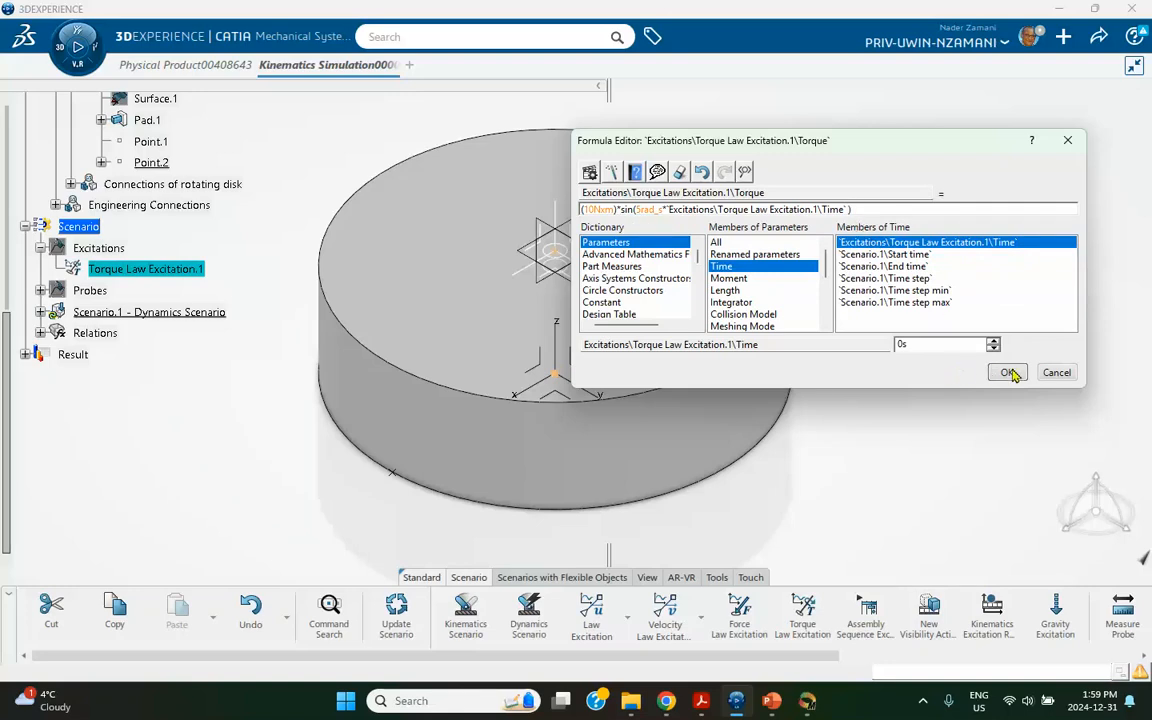
click(1008, 372)
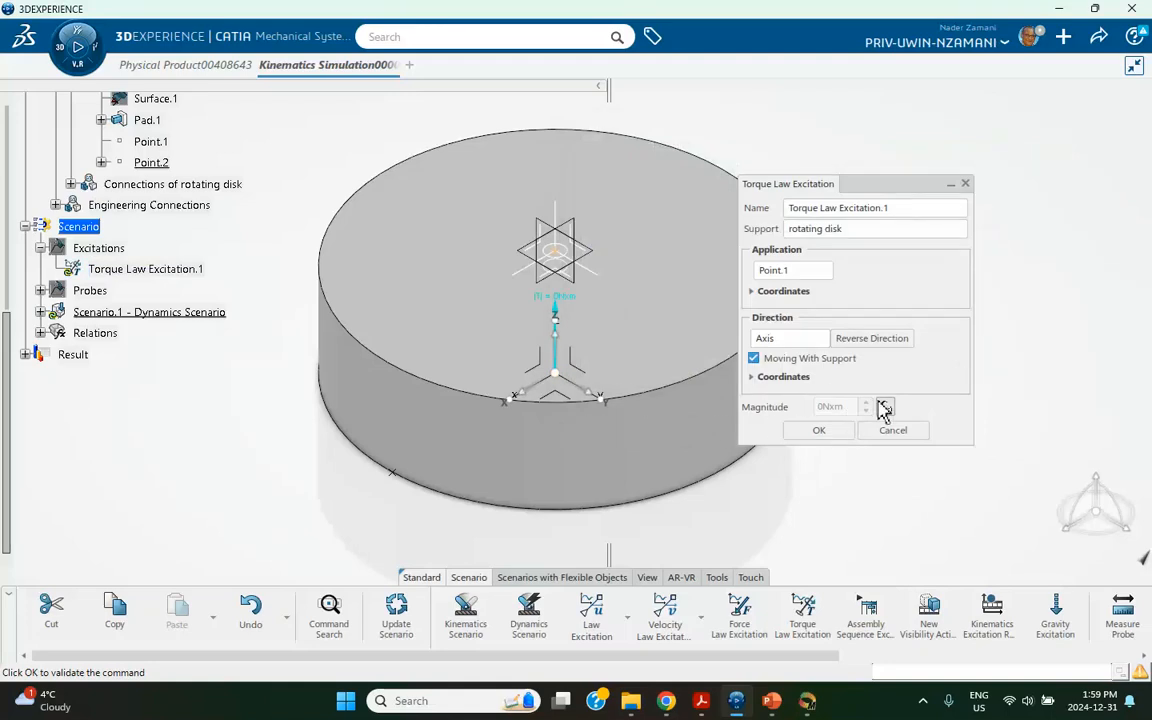
click(819, 430)
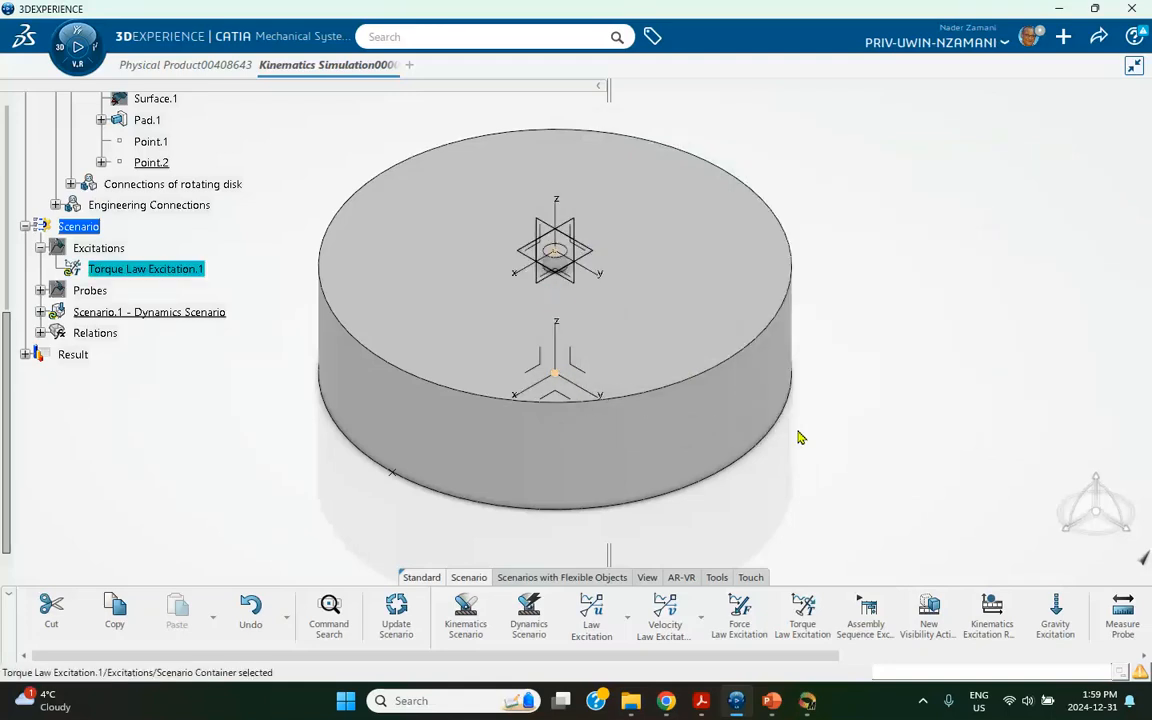
- Force the computation of Scenario.1 with the harmonic torque and plot only the probe's AngularVelocity(Magnitude)
right_click(136, 310)
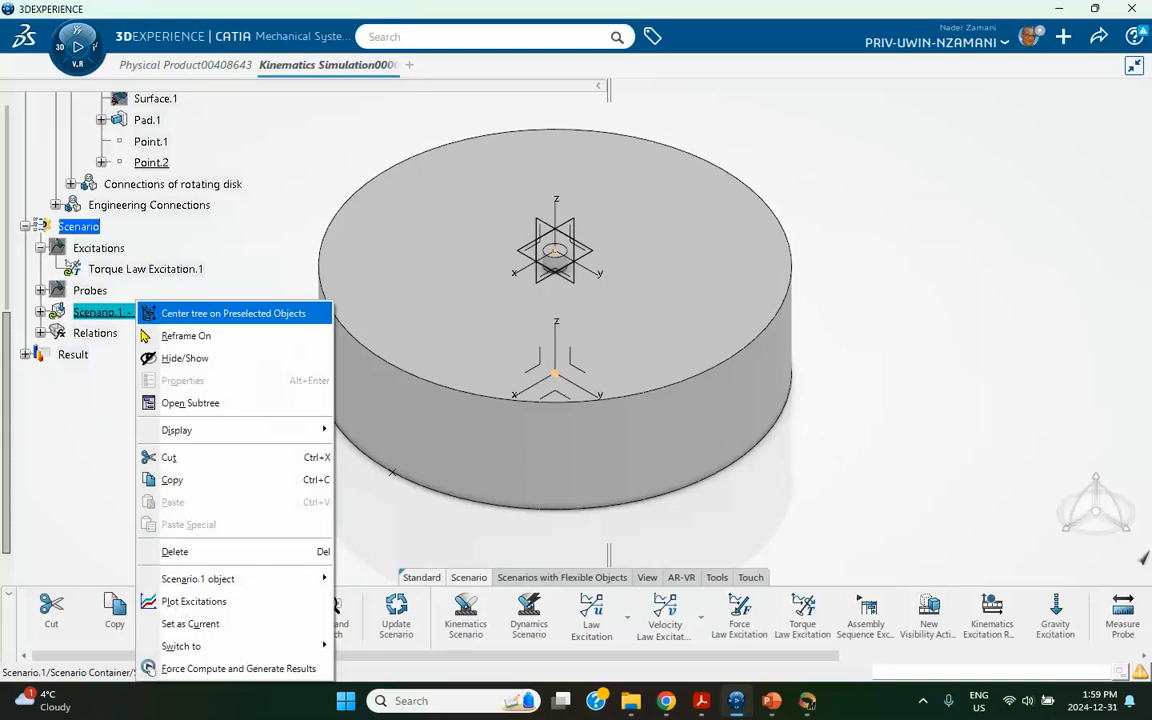
click(238, 668)
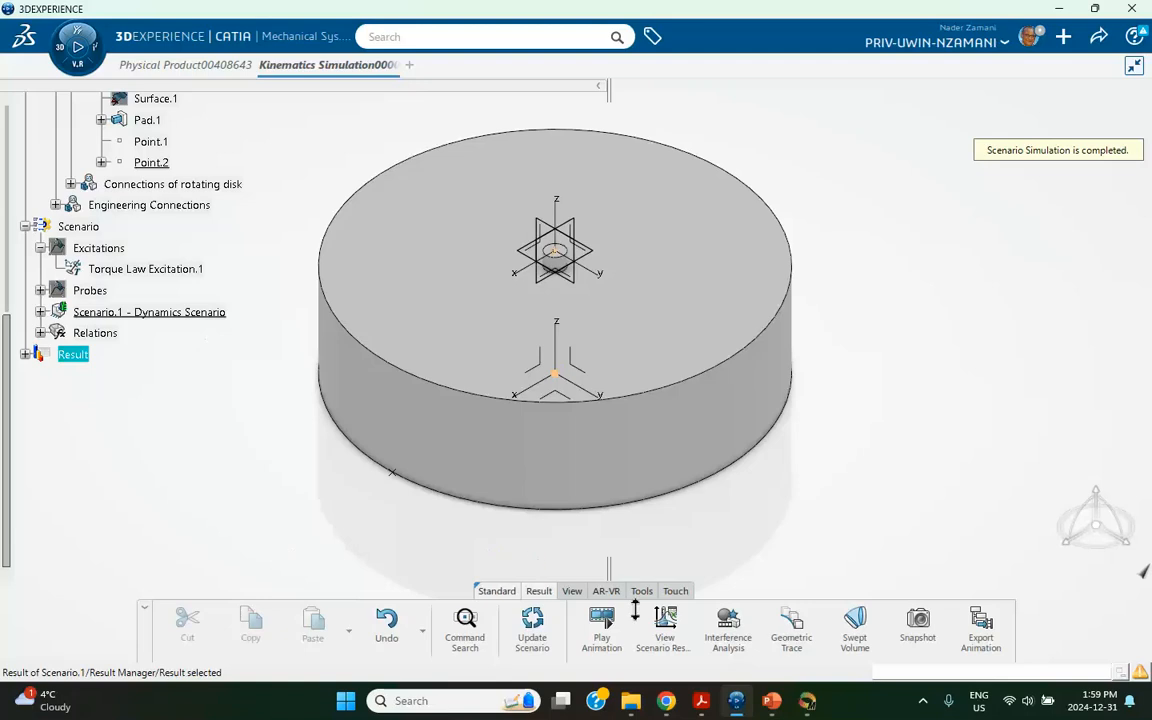
click(668, 628)
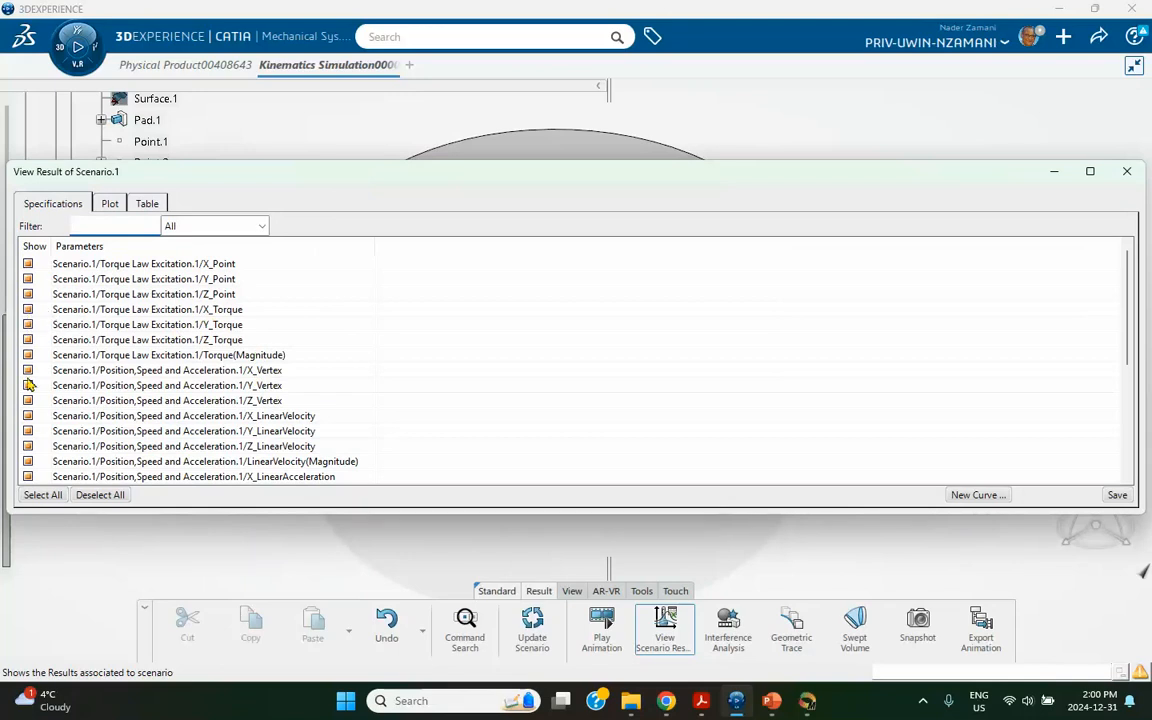
scroll(45, 435, down, 2)
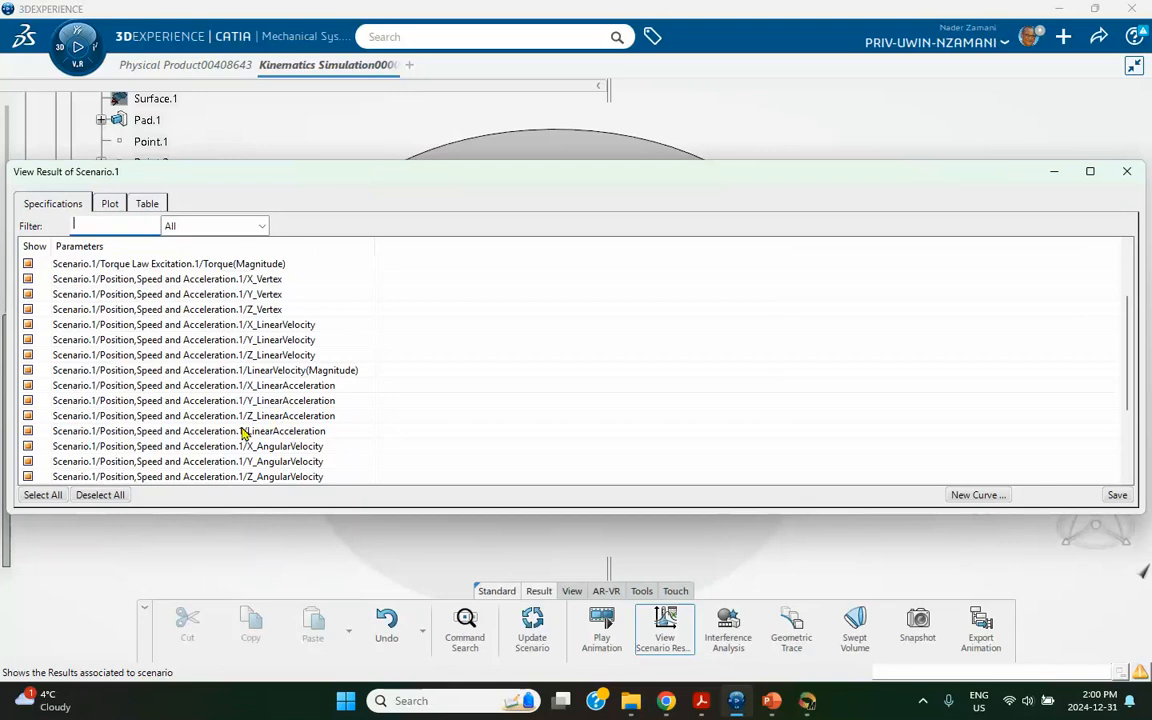
scroll(232, 438, down, 1)
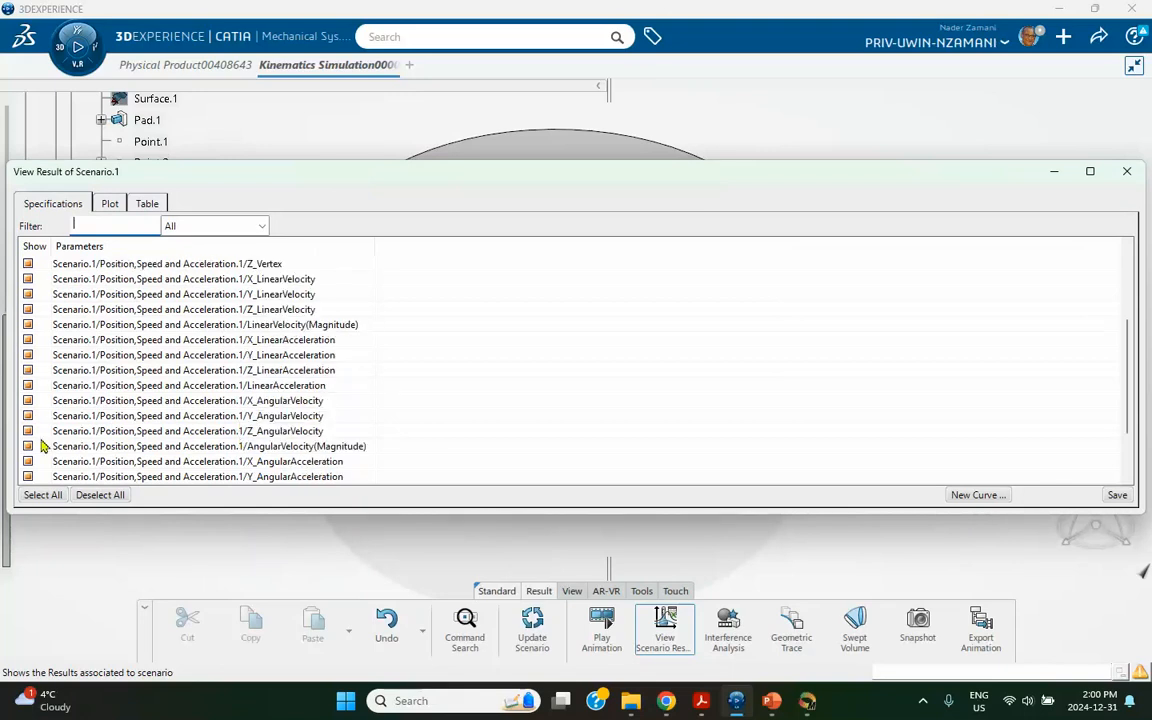
click(94, 494)
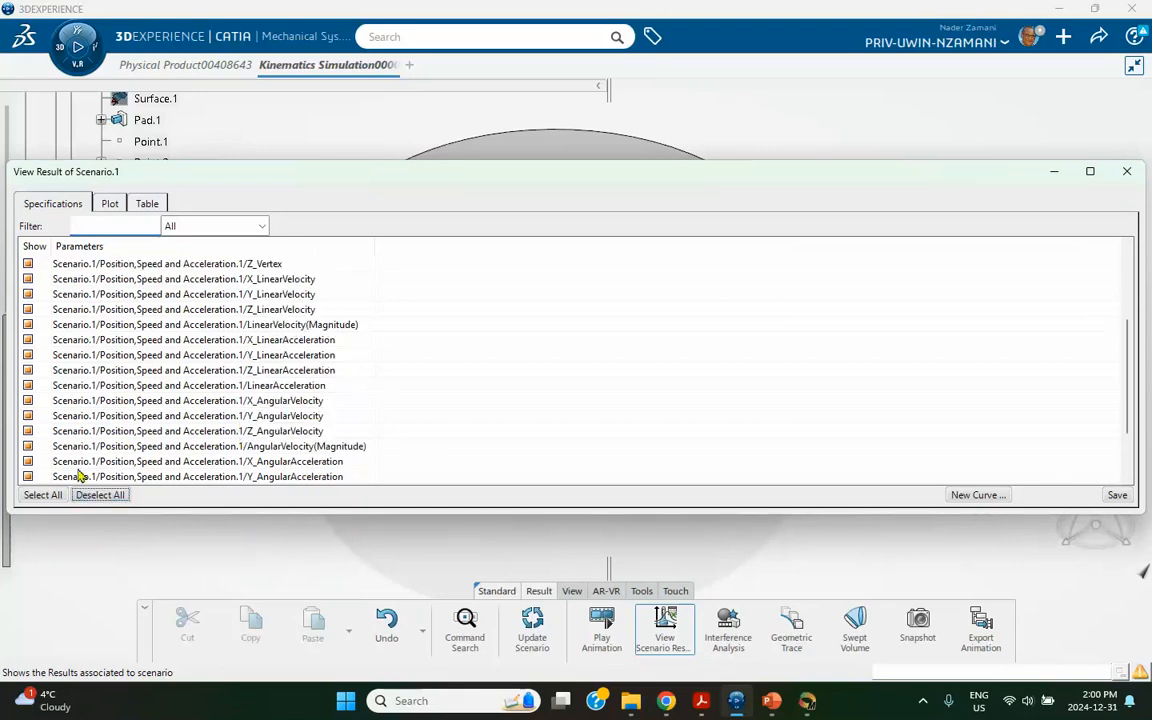
click(28, 447)
click(110, 204)
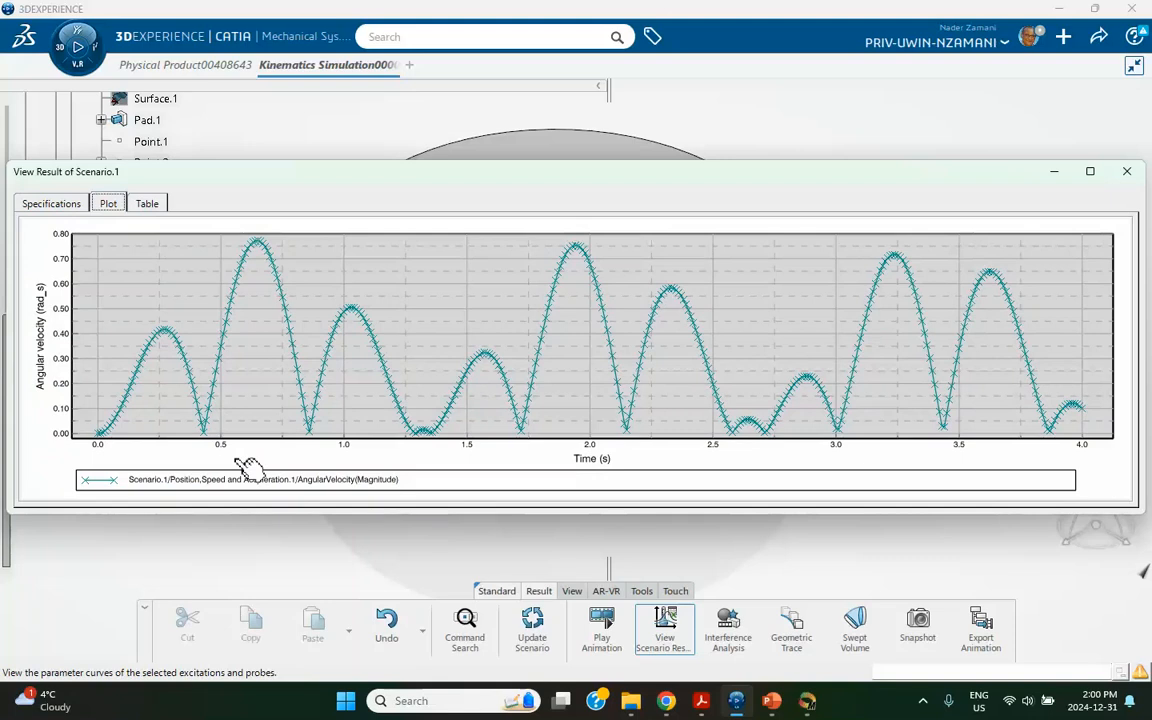
- Switch to PowerPoint to review the harmonic torque response on slide 4, and return to 3DEXPERIENCE to close the results
click(775, 704)
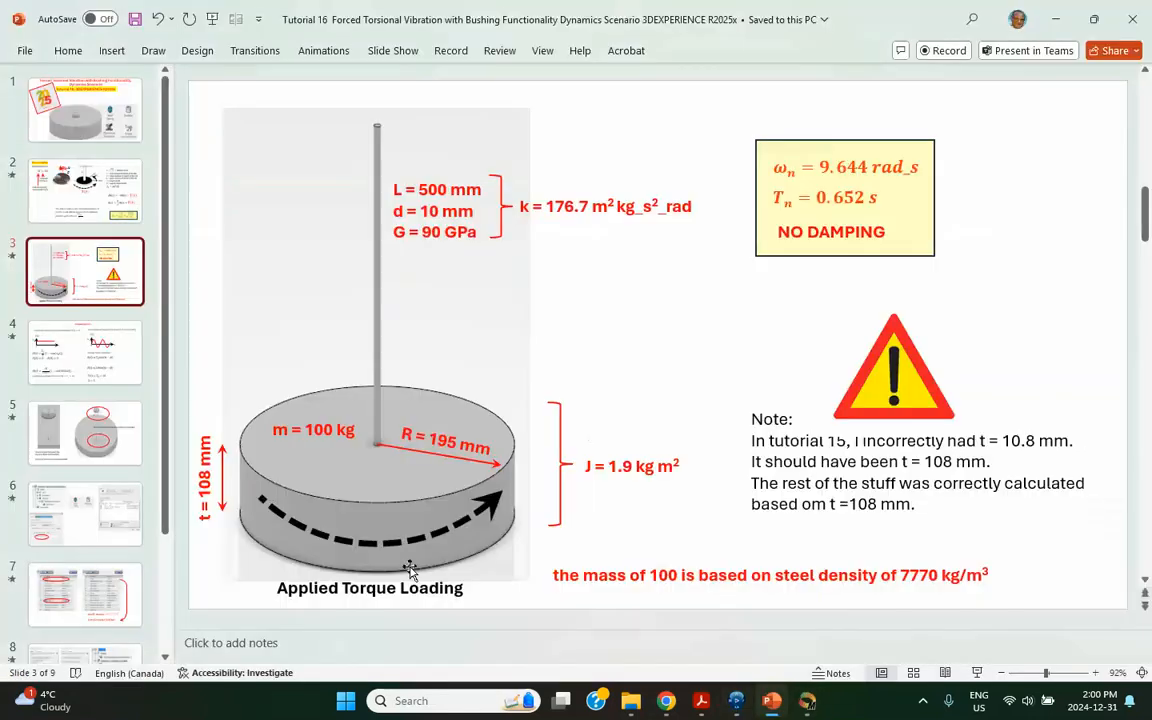
click(60, 338)
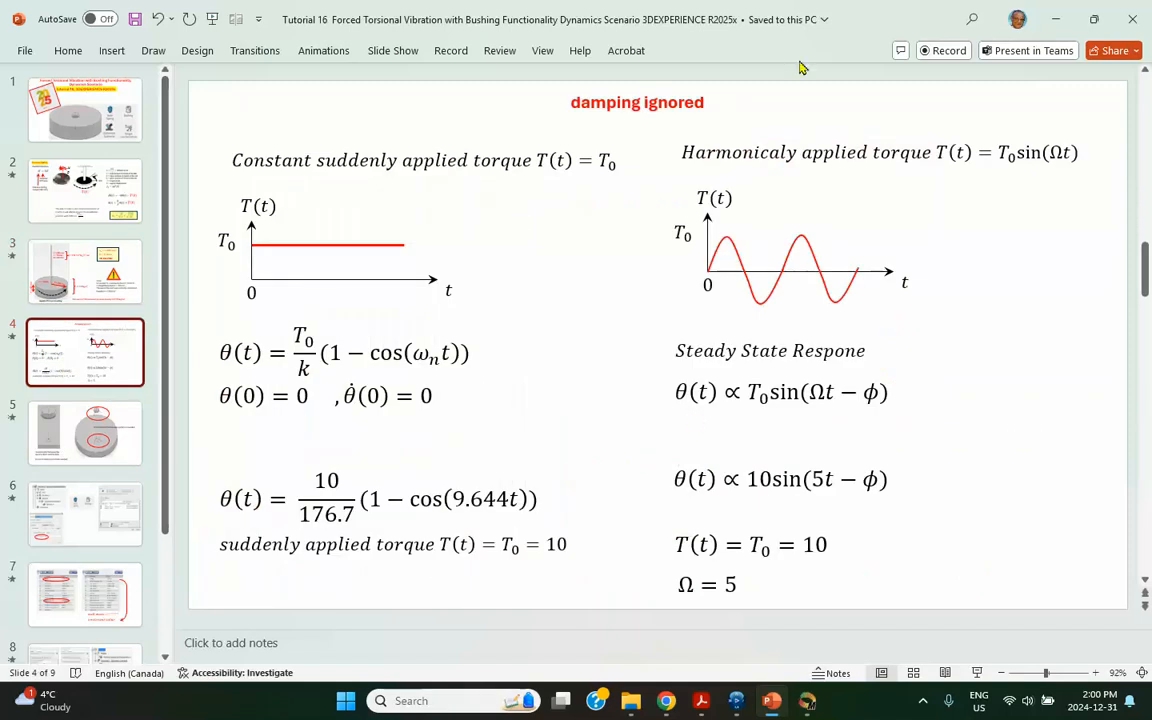
click(1055, 18)
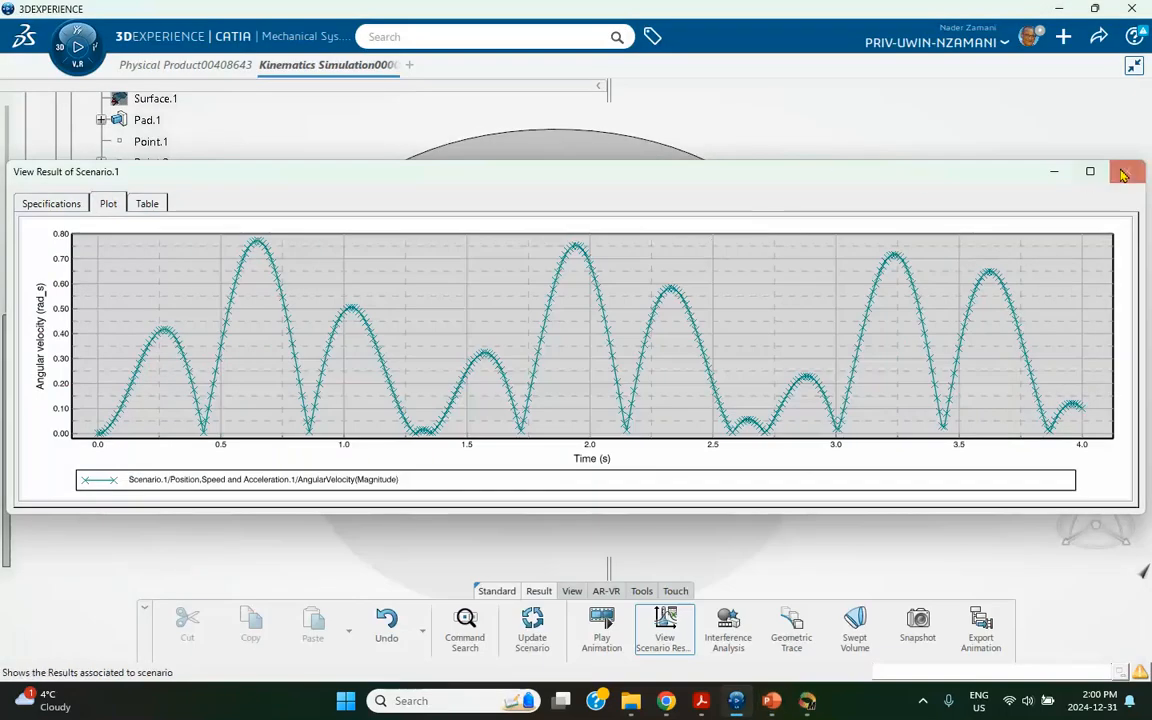
click(1124, 172)
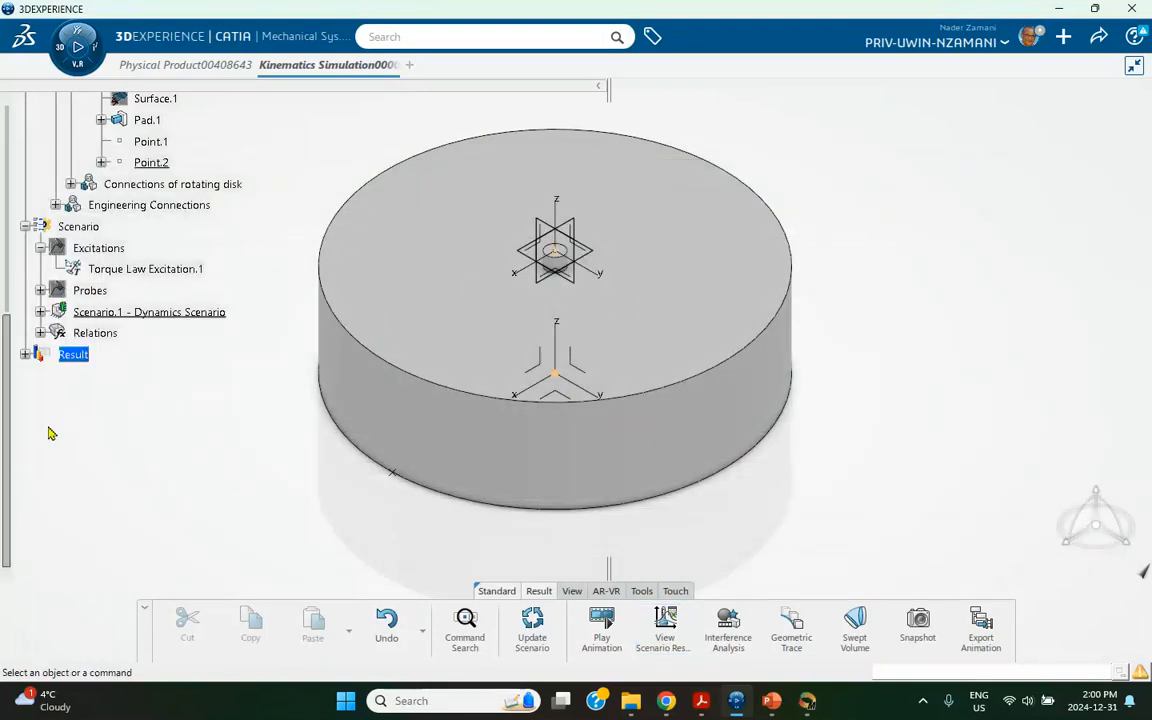
- Replace the sinusoidal expression in Formula.1 under Relations with a constant torque of 10Nxm
click(40, 333)
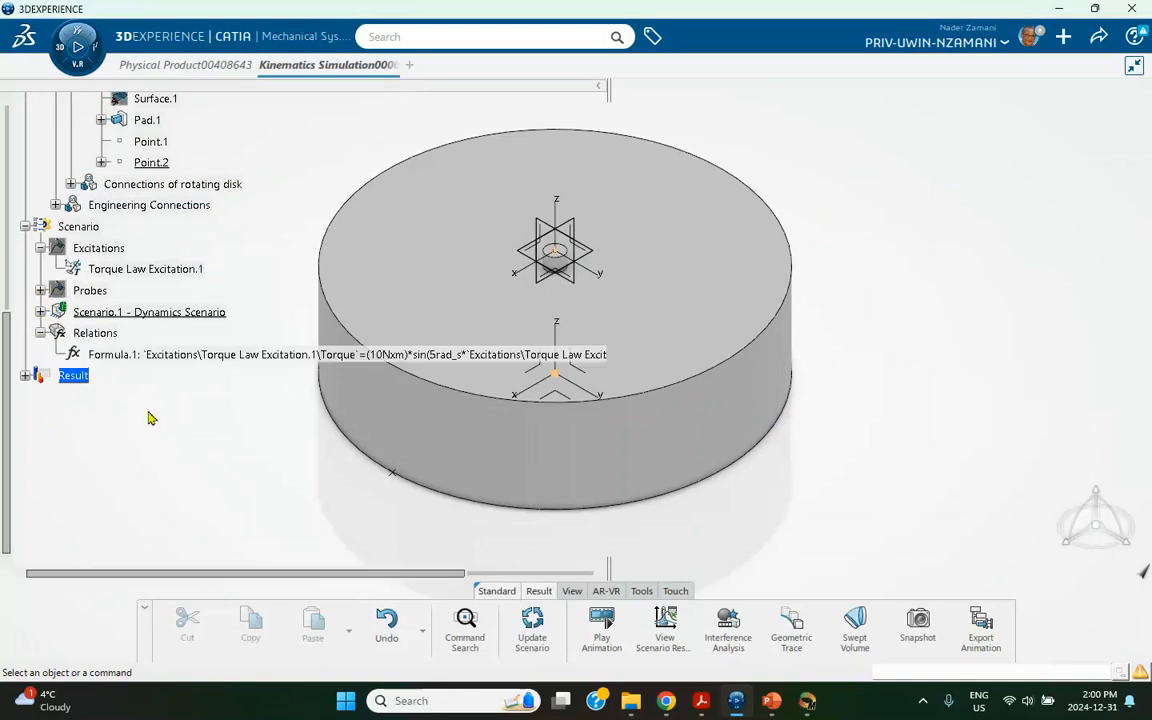
click(163, 354)
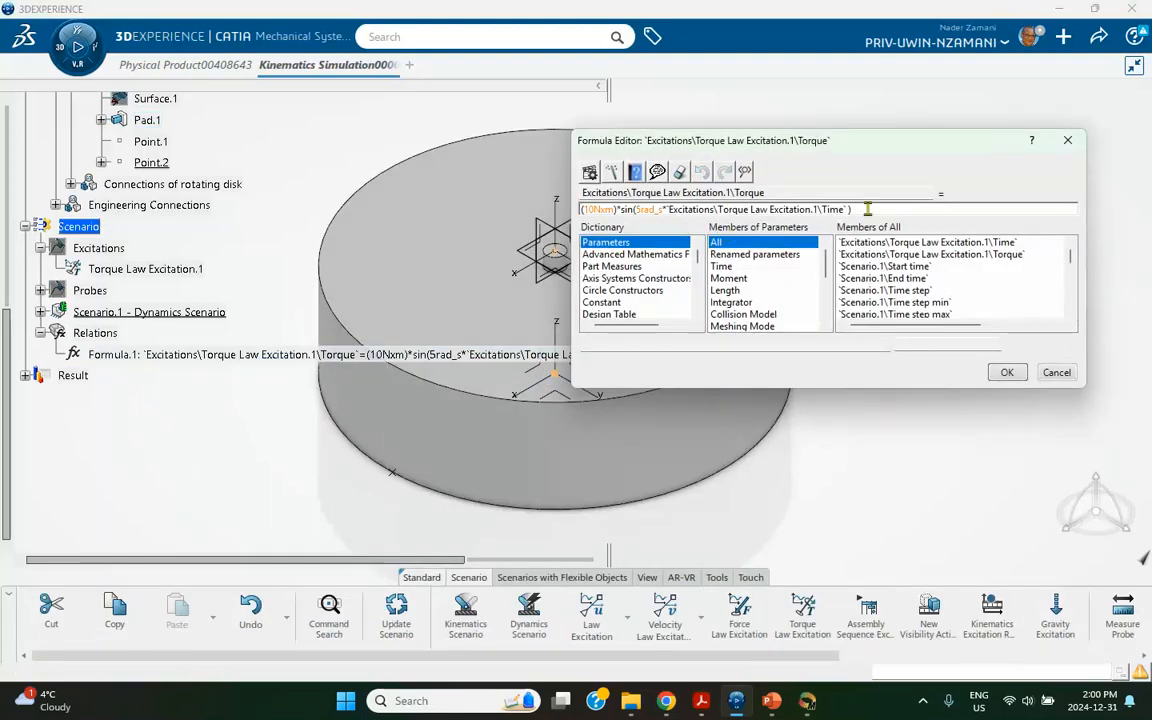
click(868, 208)
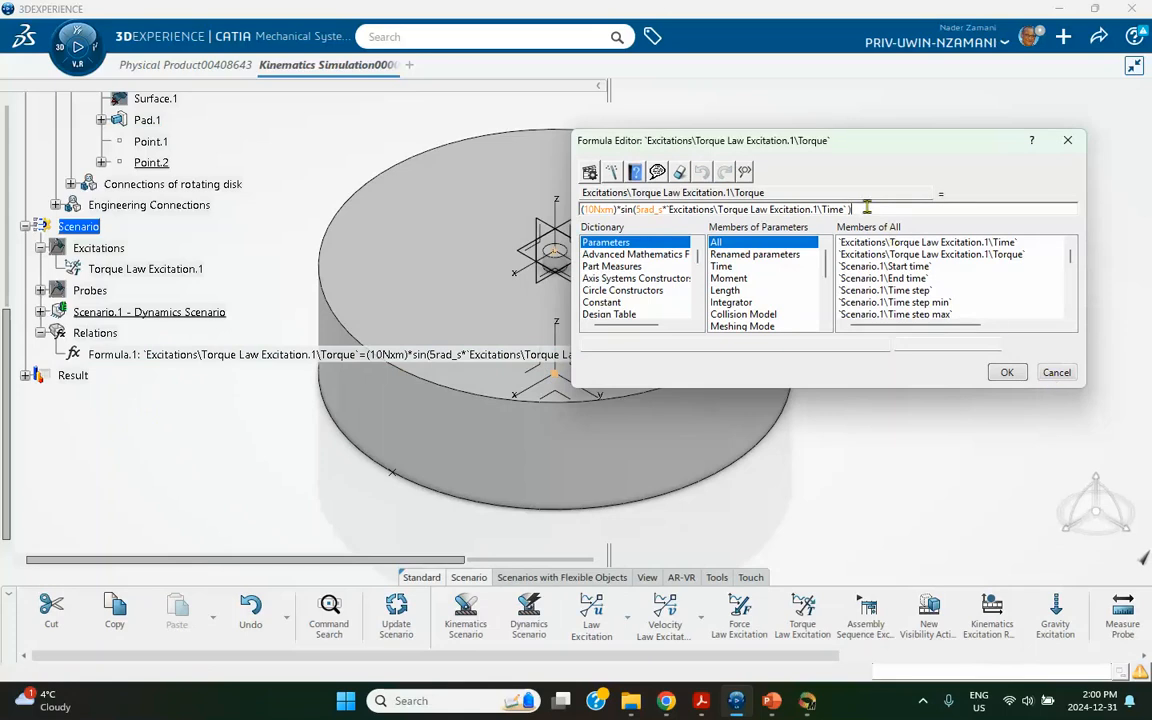
drag(857, 208, 528, 208)
text(10)
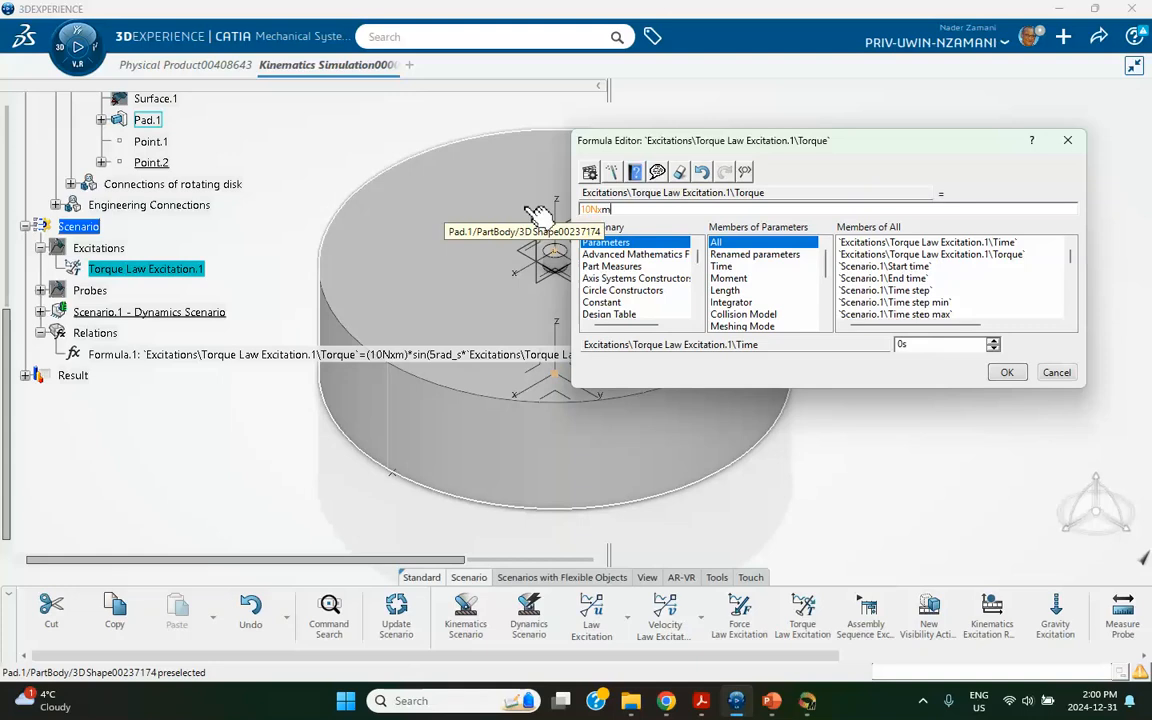
text(Nxm)
click(1010, 372)
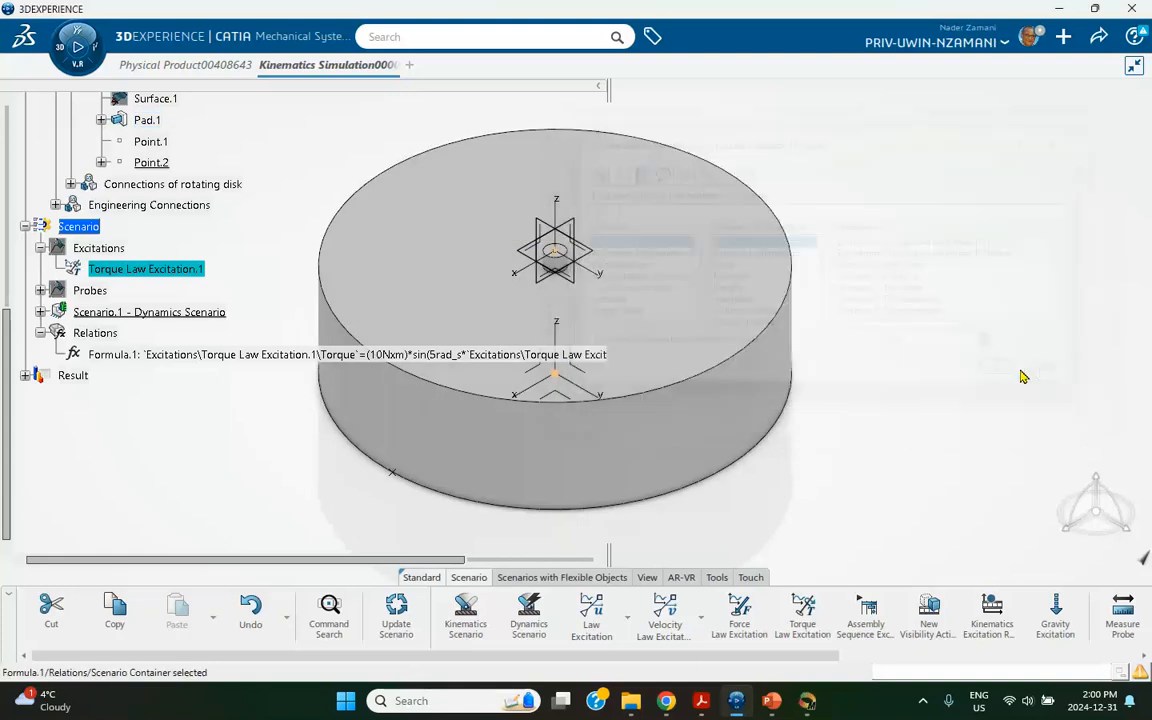
- Add linear rotational damping of 5 m2kg_s_rad about Mz to Bushing.1
scroll(140, 235, up, 5)
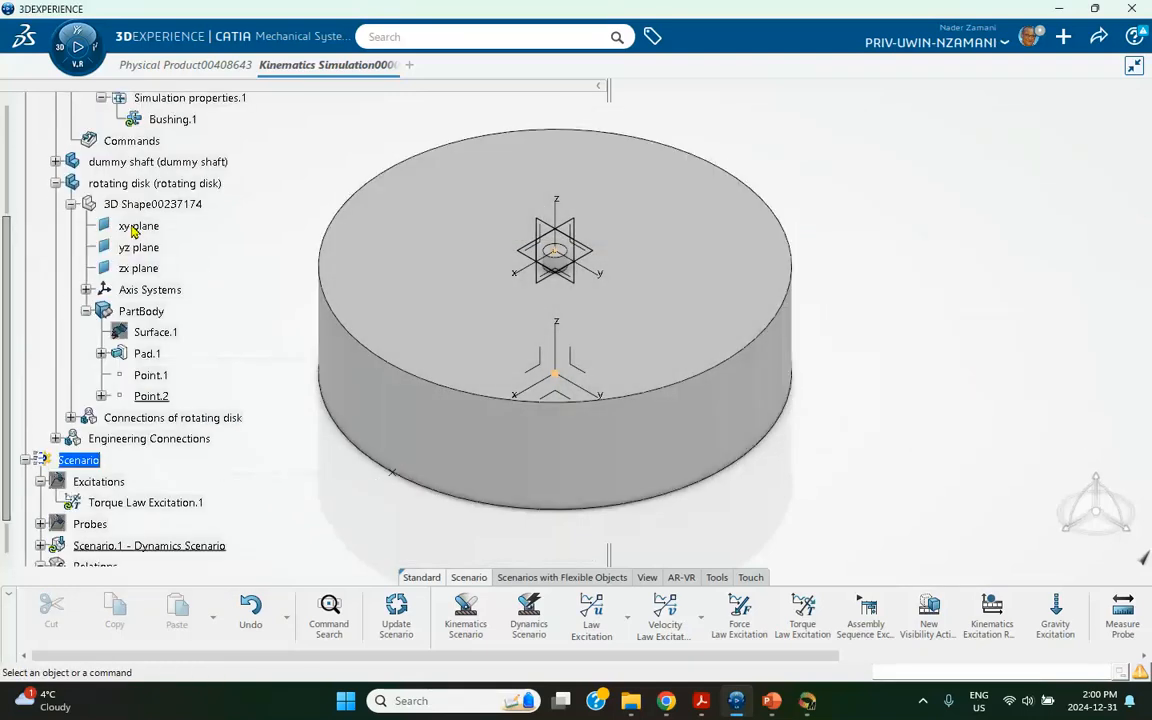
scroll(150, 205, up, 1)
double_click(160, 178)
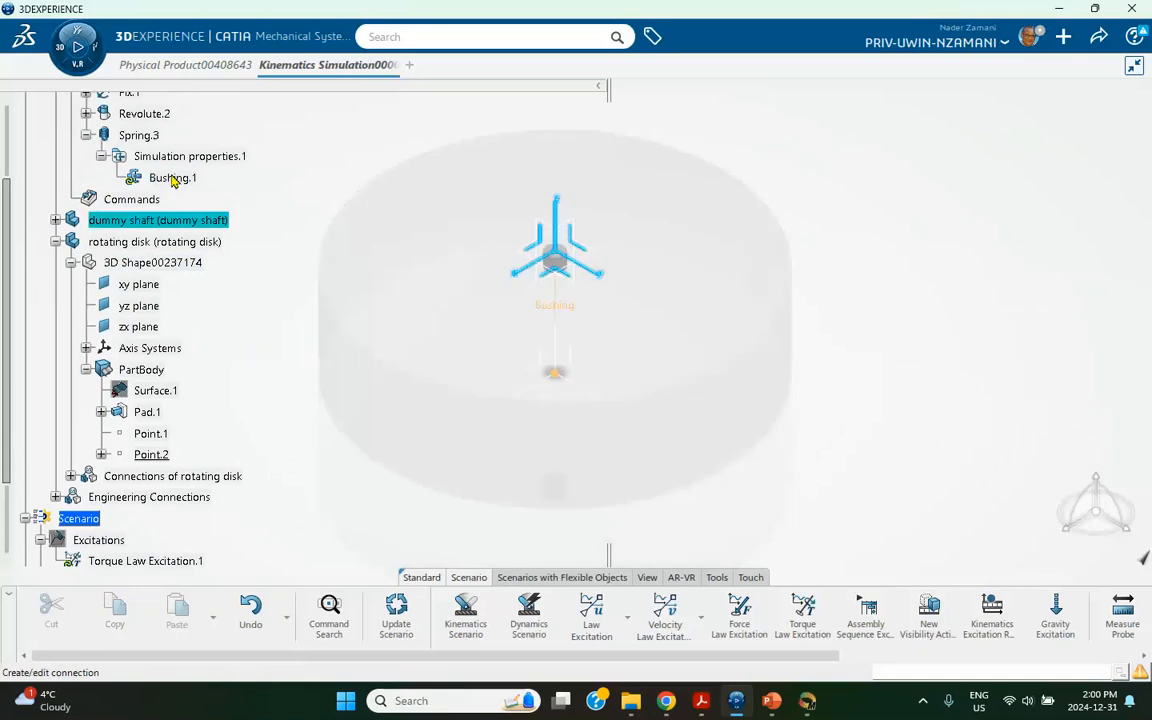
click(916, 220)
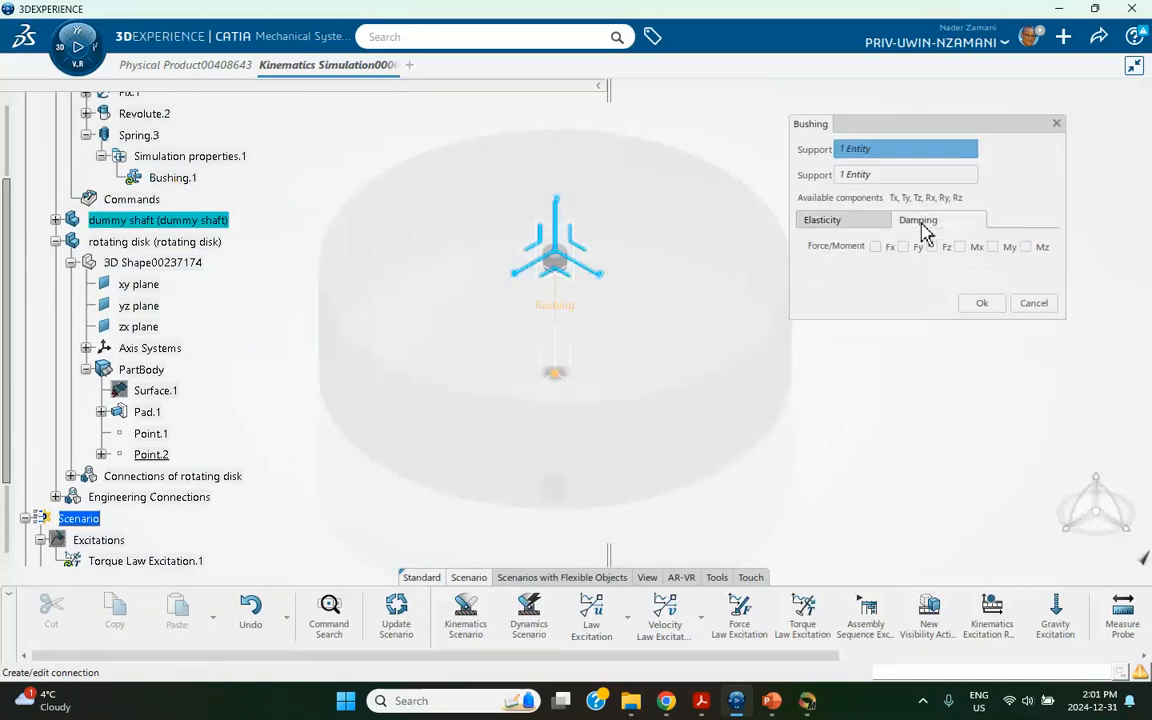
click(1025, 247)
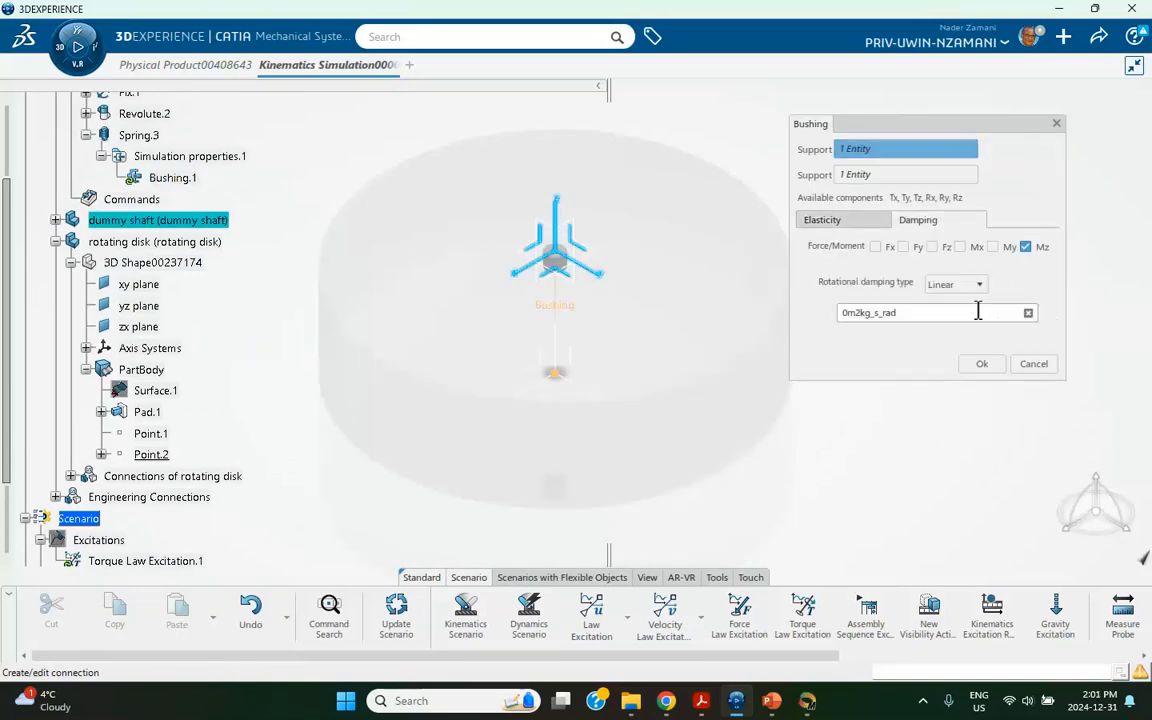
drag(977, 312, 698, 330)
text(5)
click(982, 364)
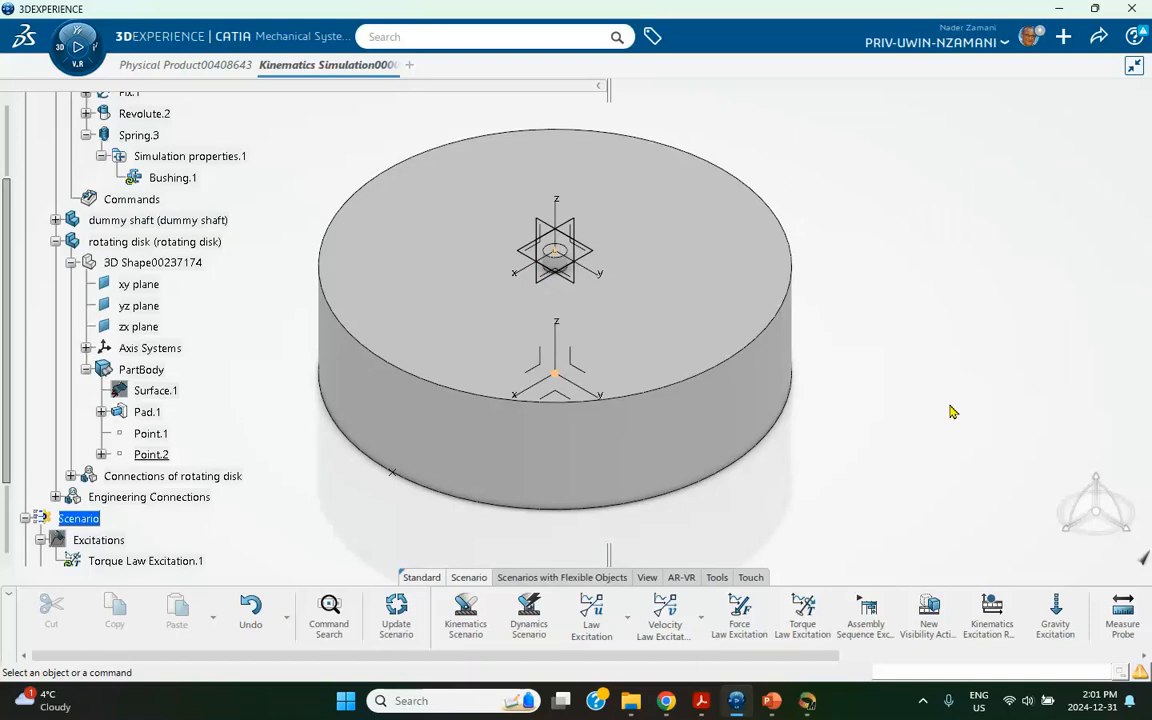
- Force the computation of Scenario.1 with the constant torque and bushing damping, and generate its results
scroll(150, 434, down, 3)
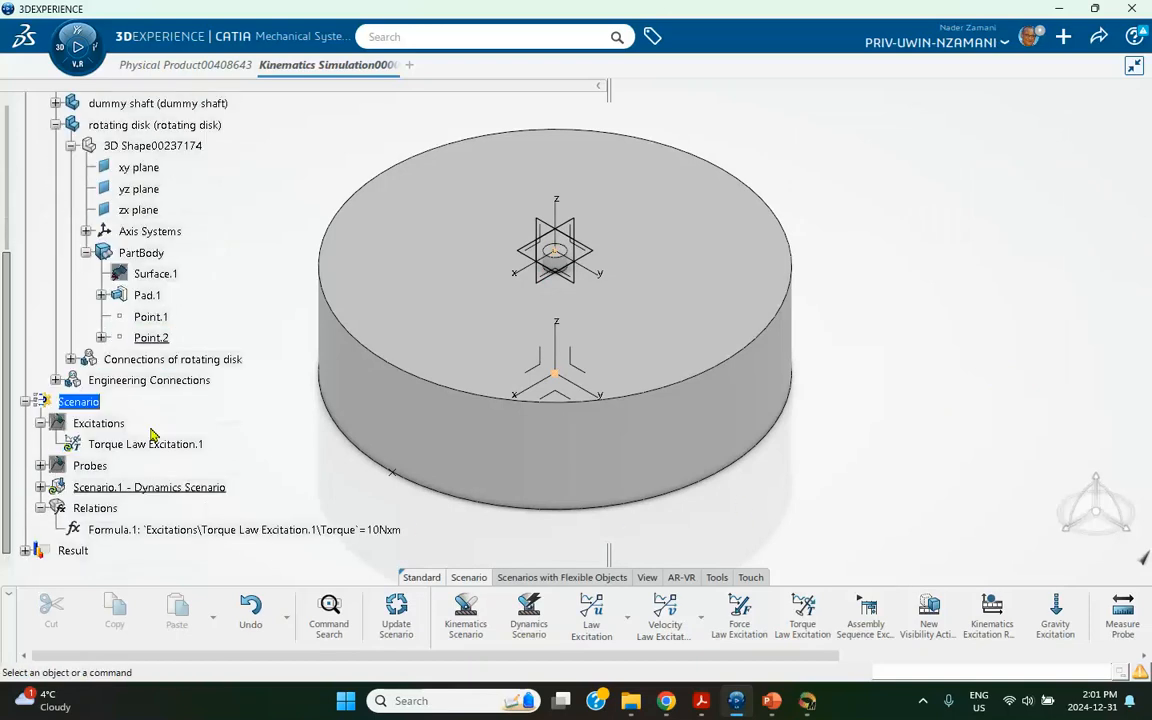
right_click(160, 490)
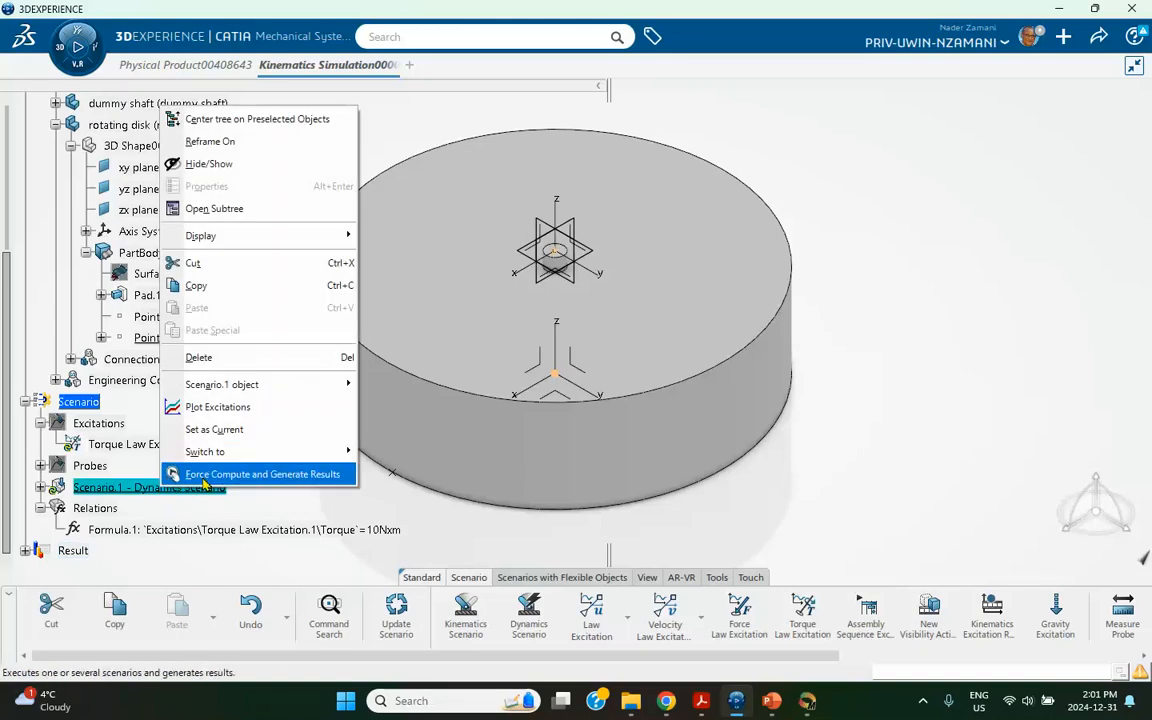
click(205, 484)
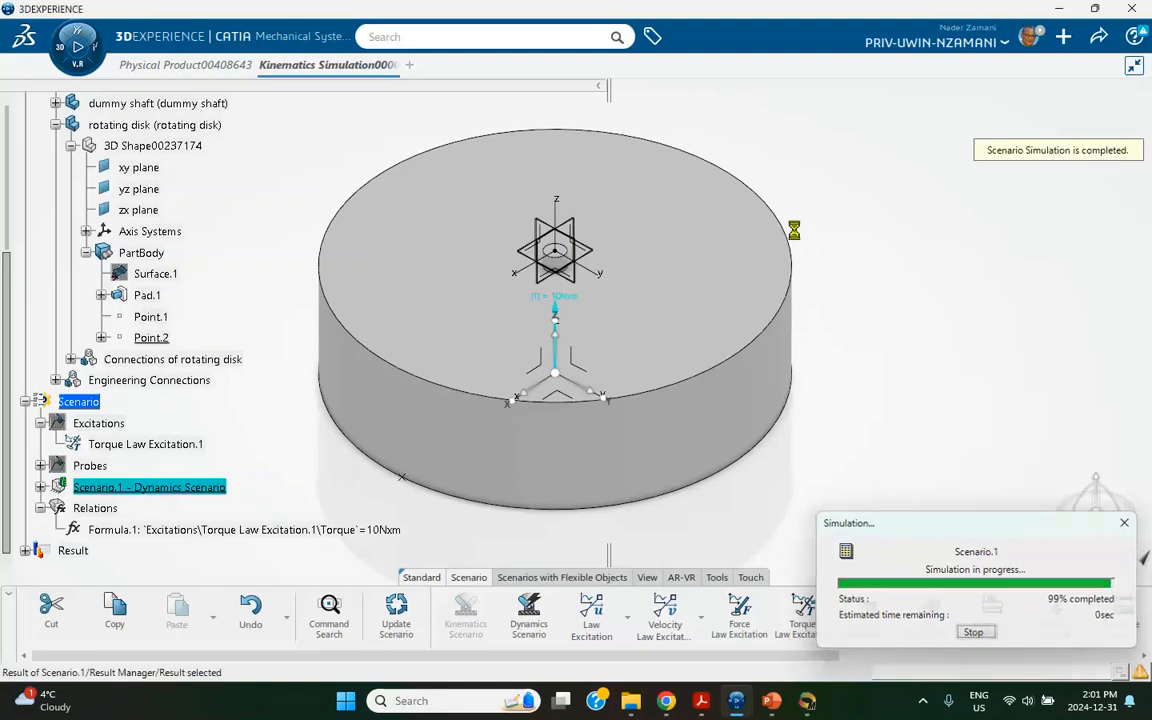
- Plot only the AngularVelocity(Magnitude) probe result of Scenario.1 against time, review the curve, and close the results
scroll(234, 368, down, 3)
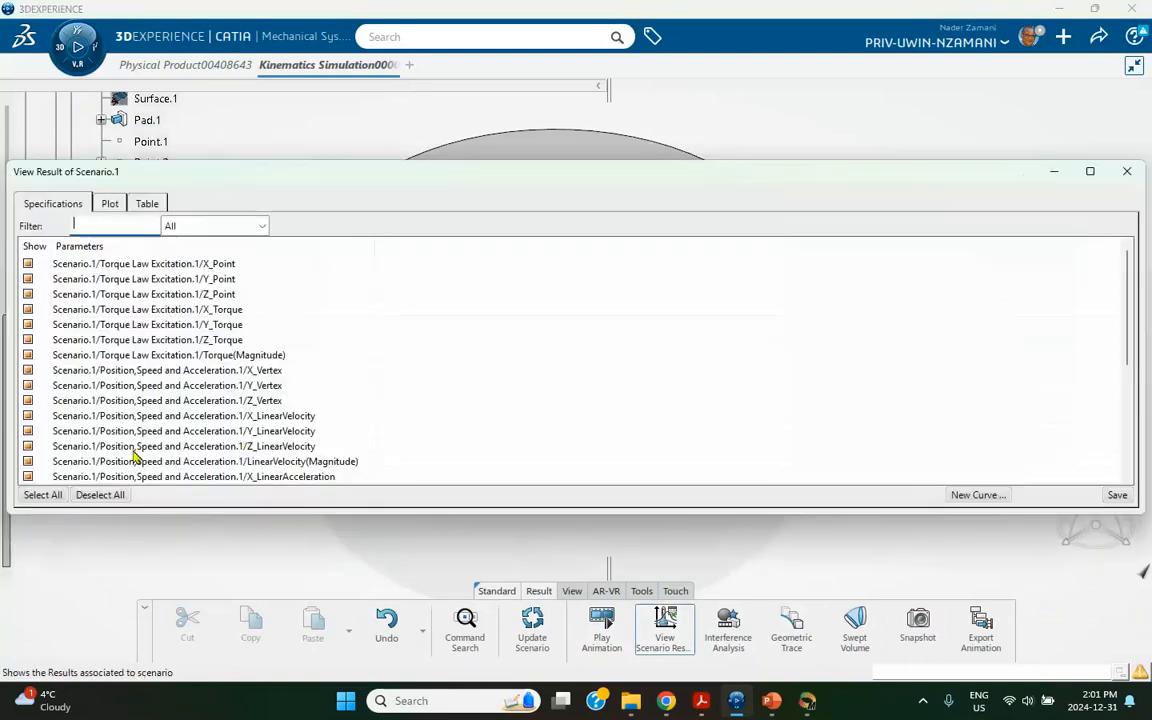
click(98, 495)
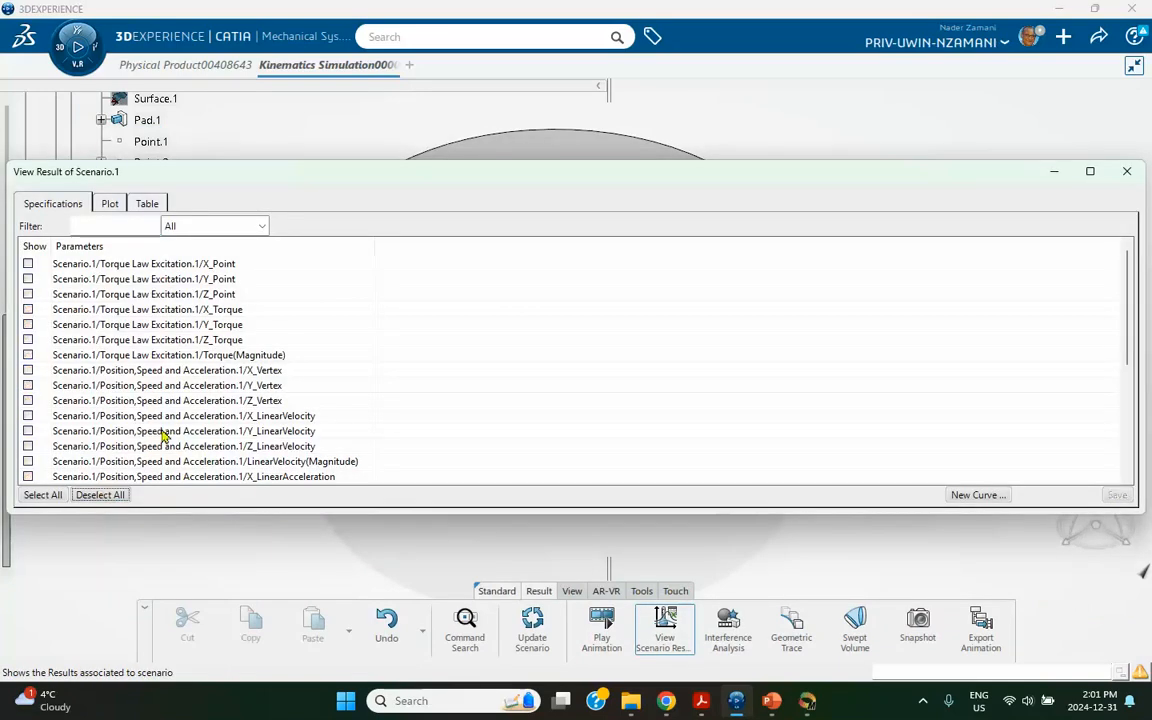
scroll(160, 470, down, 2)
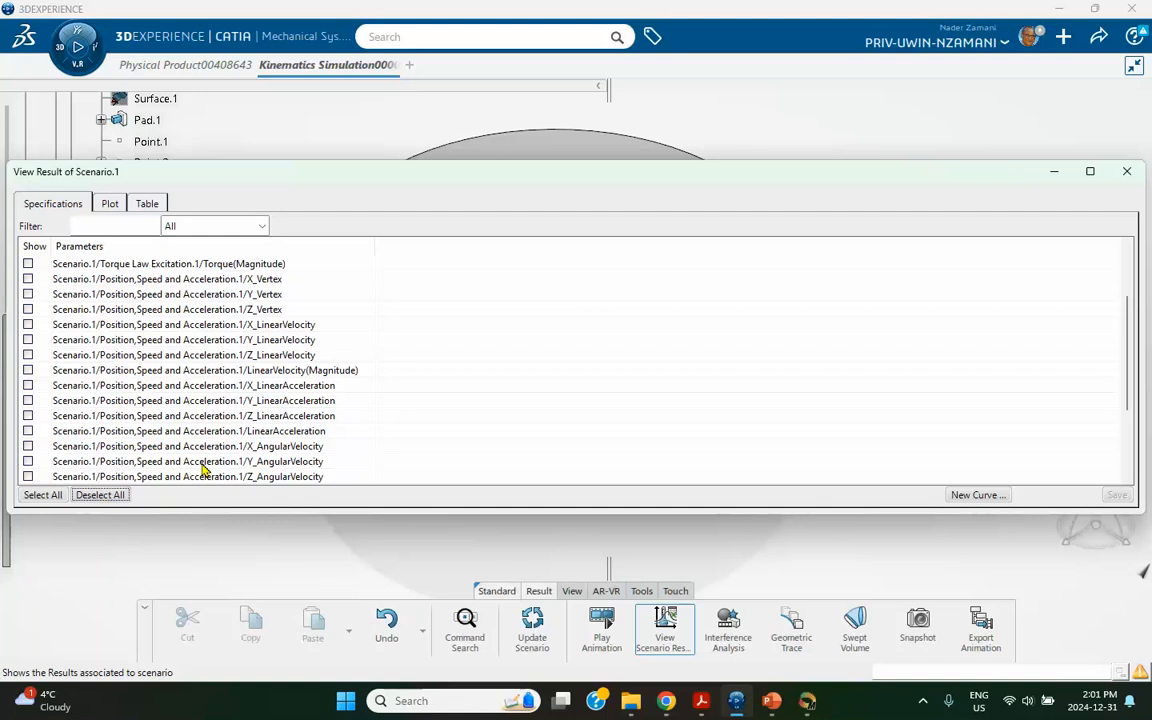
scroll(203, 470, down, 1)
click(28, 446)
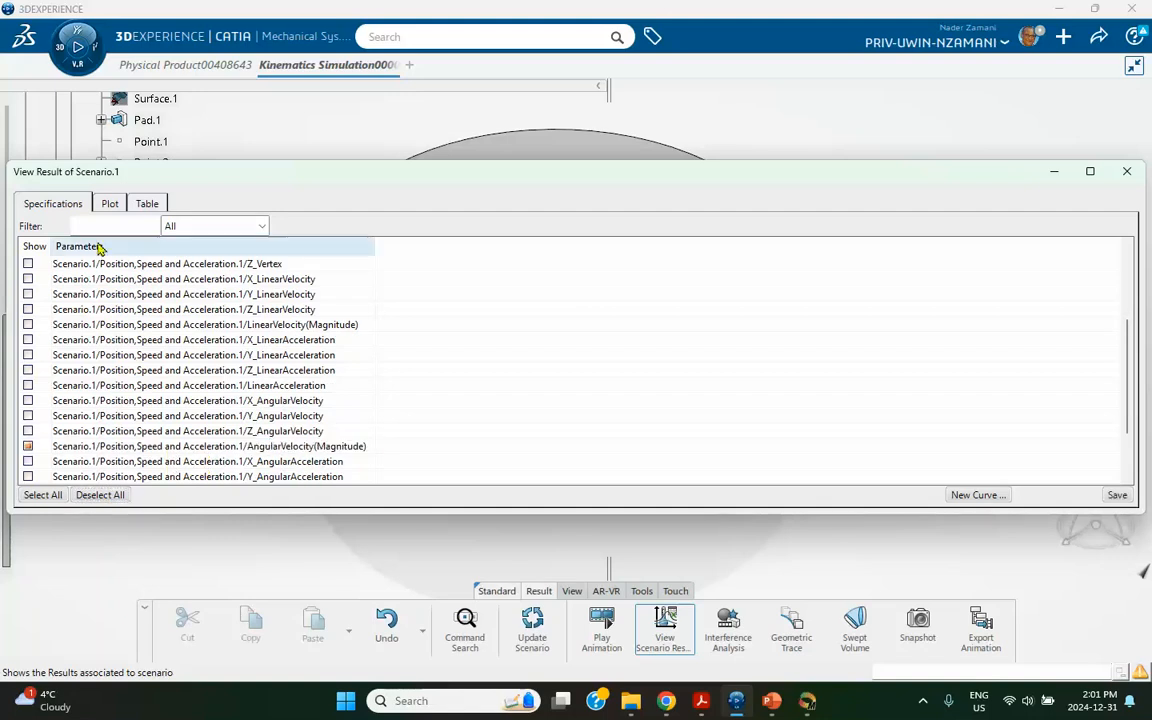
click(109, 203)
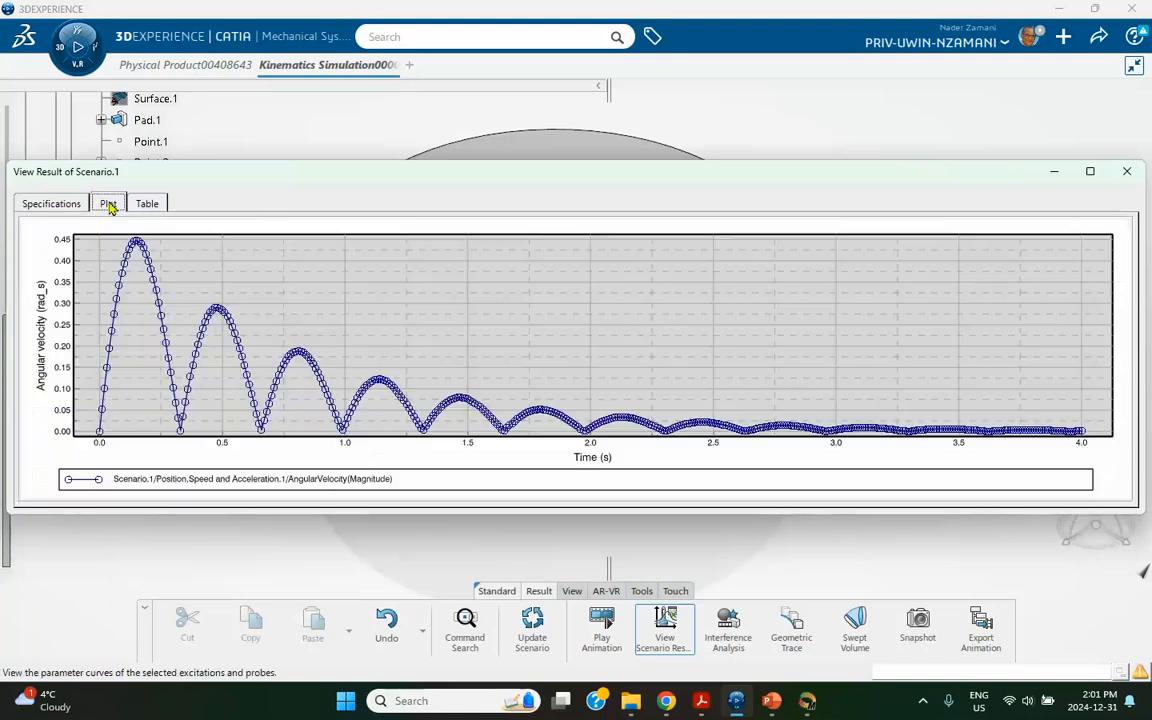
click(1127, 171)
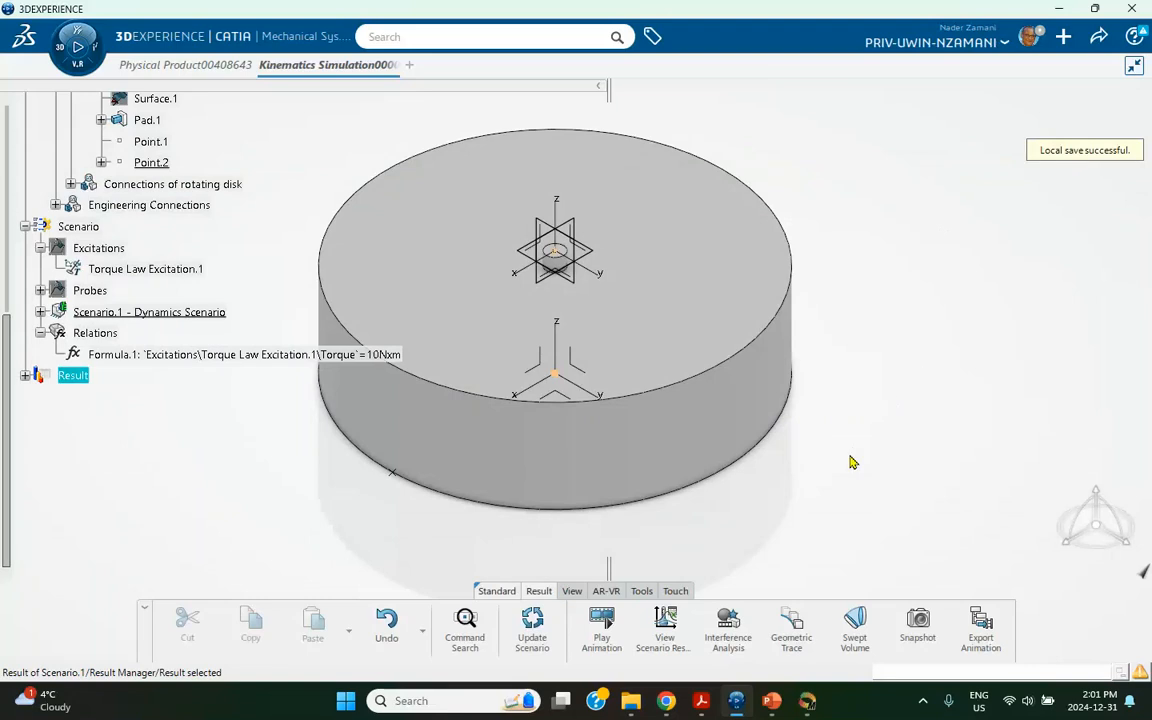
click(922, 700)
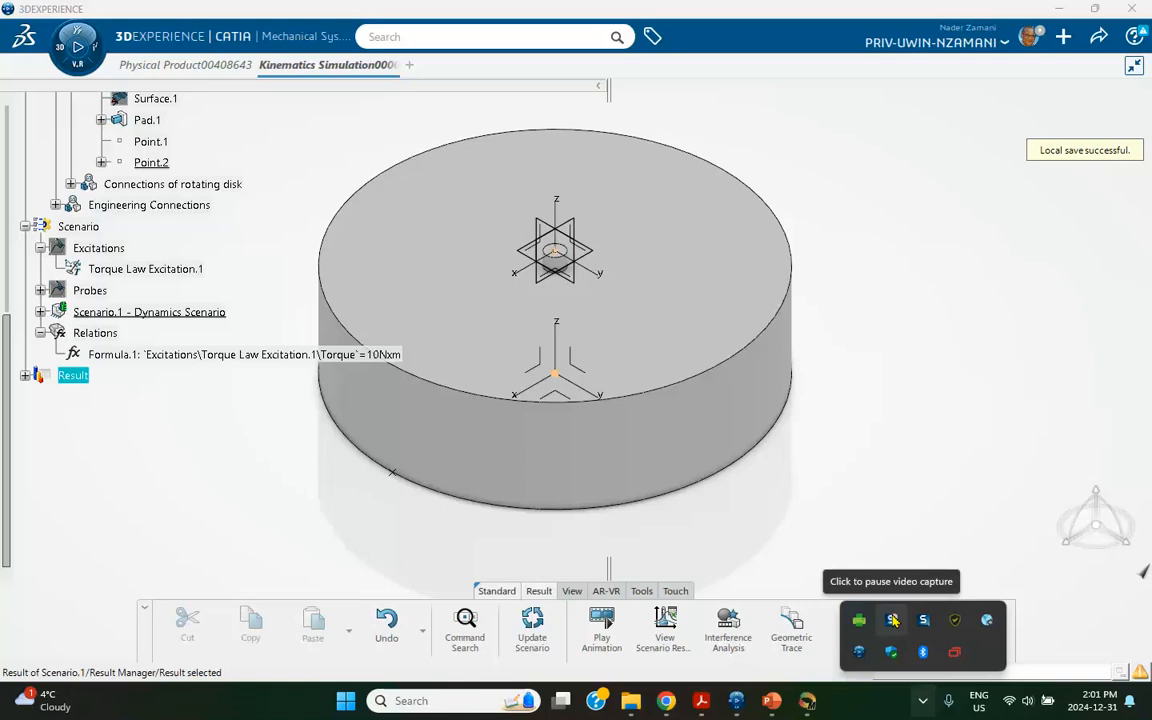
click(897, 447)
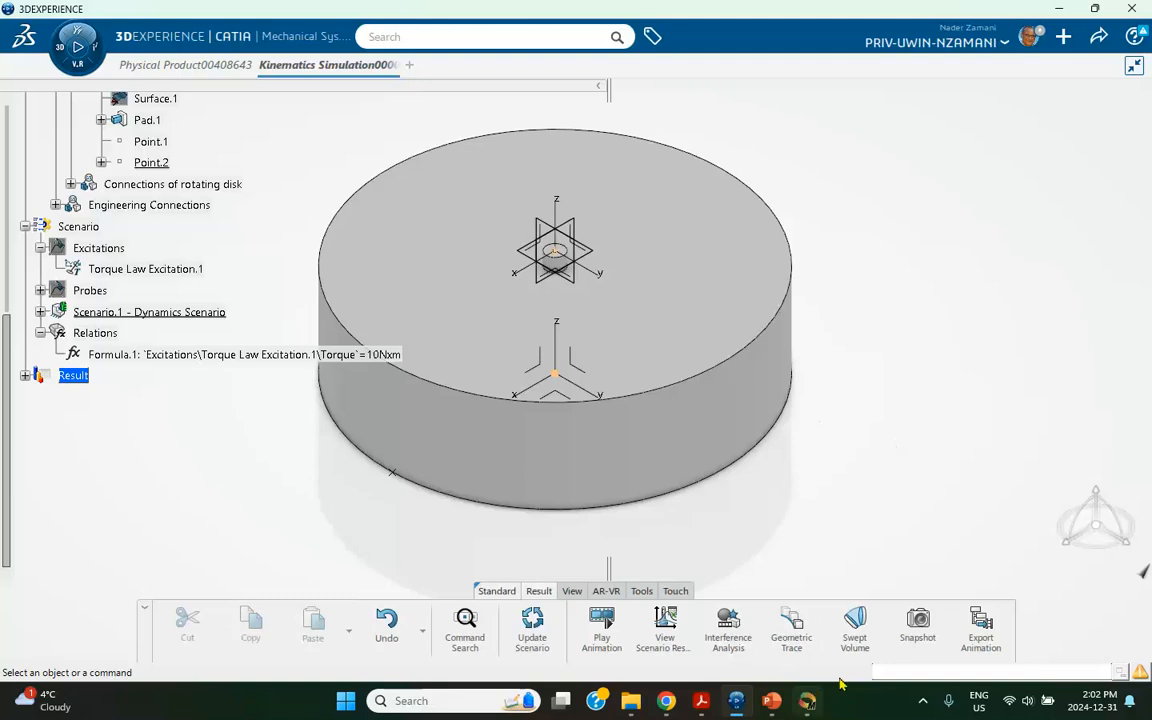
click(924, 702)
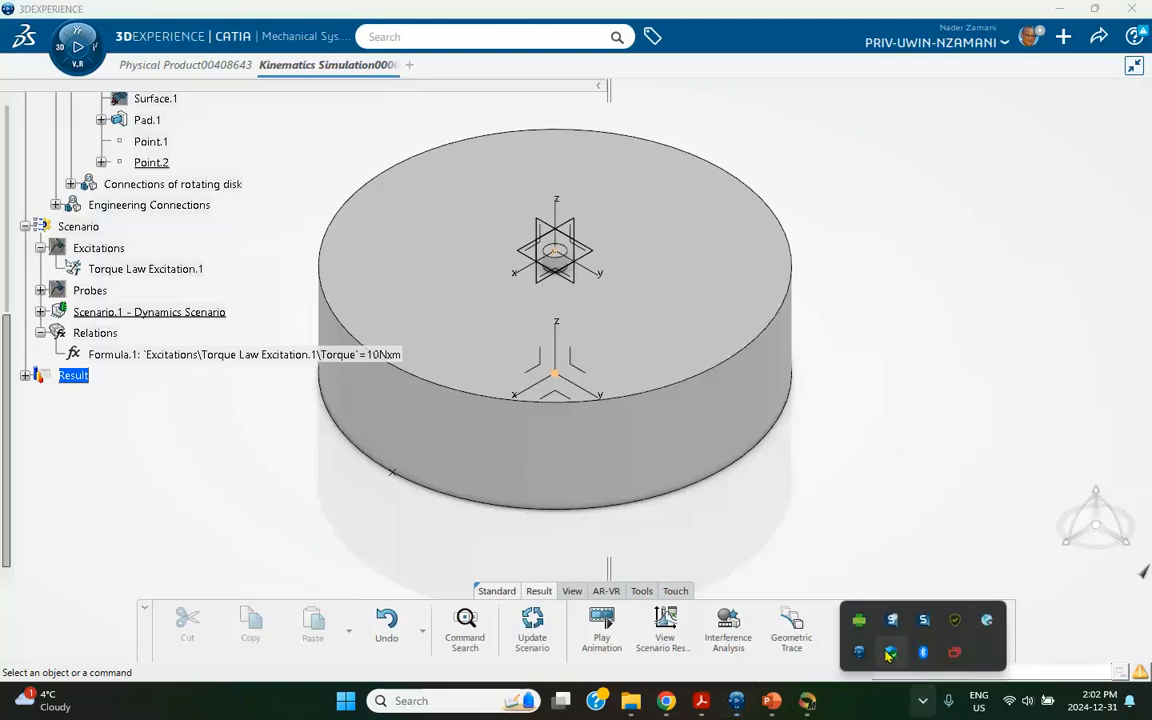